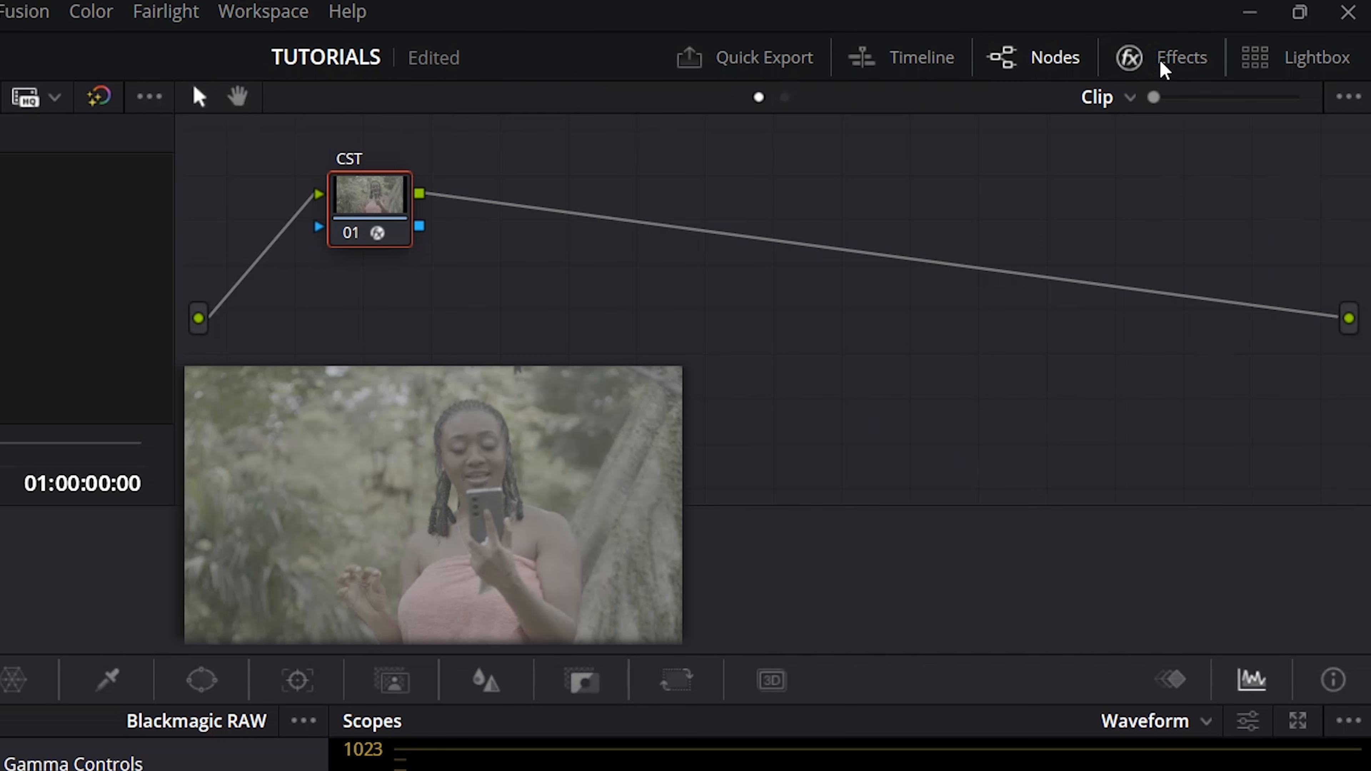
Step: Add a serial node after the CST node and label it REC 709
key(alt+s)
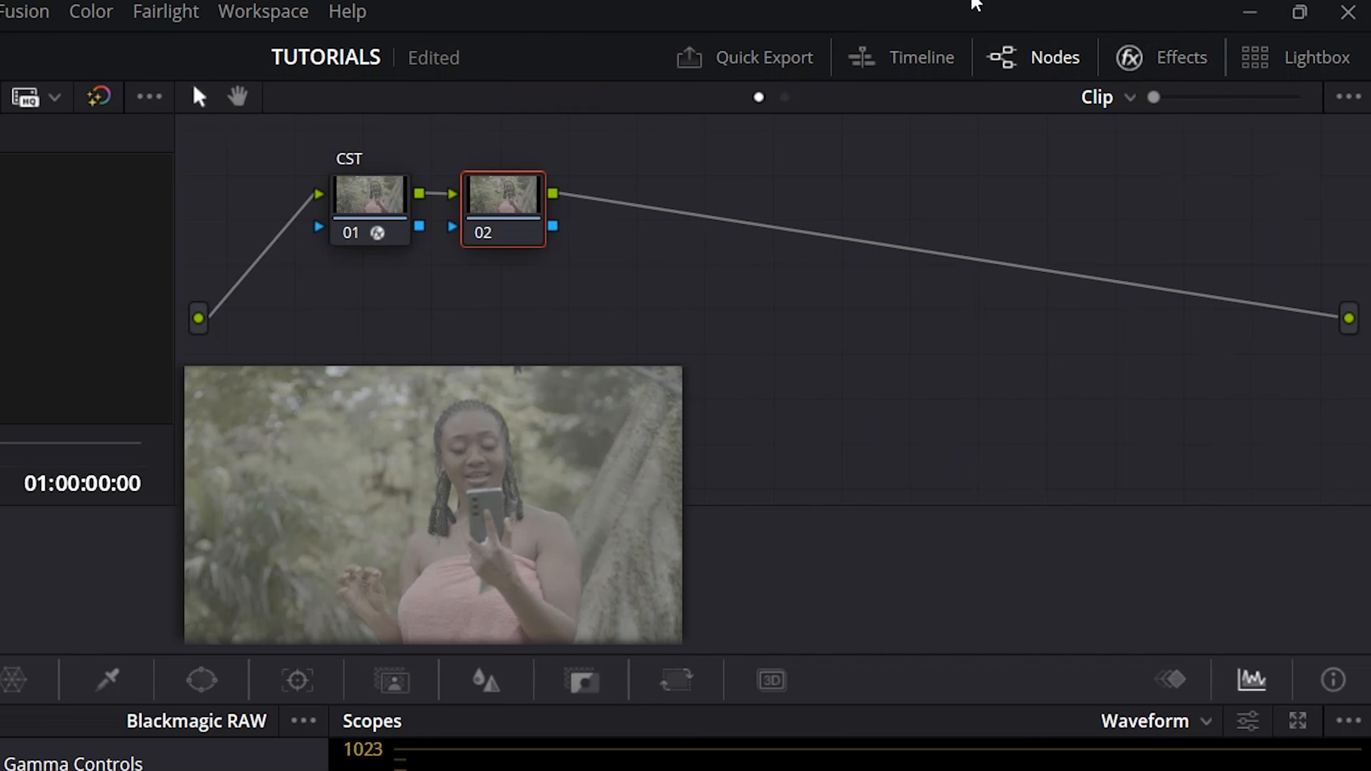
click(358, 199)
right_click(358, 199)
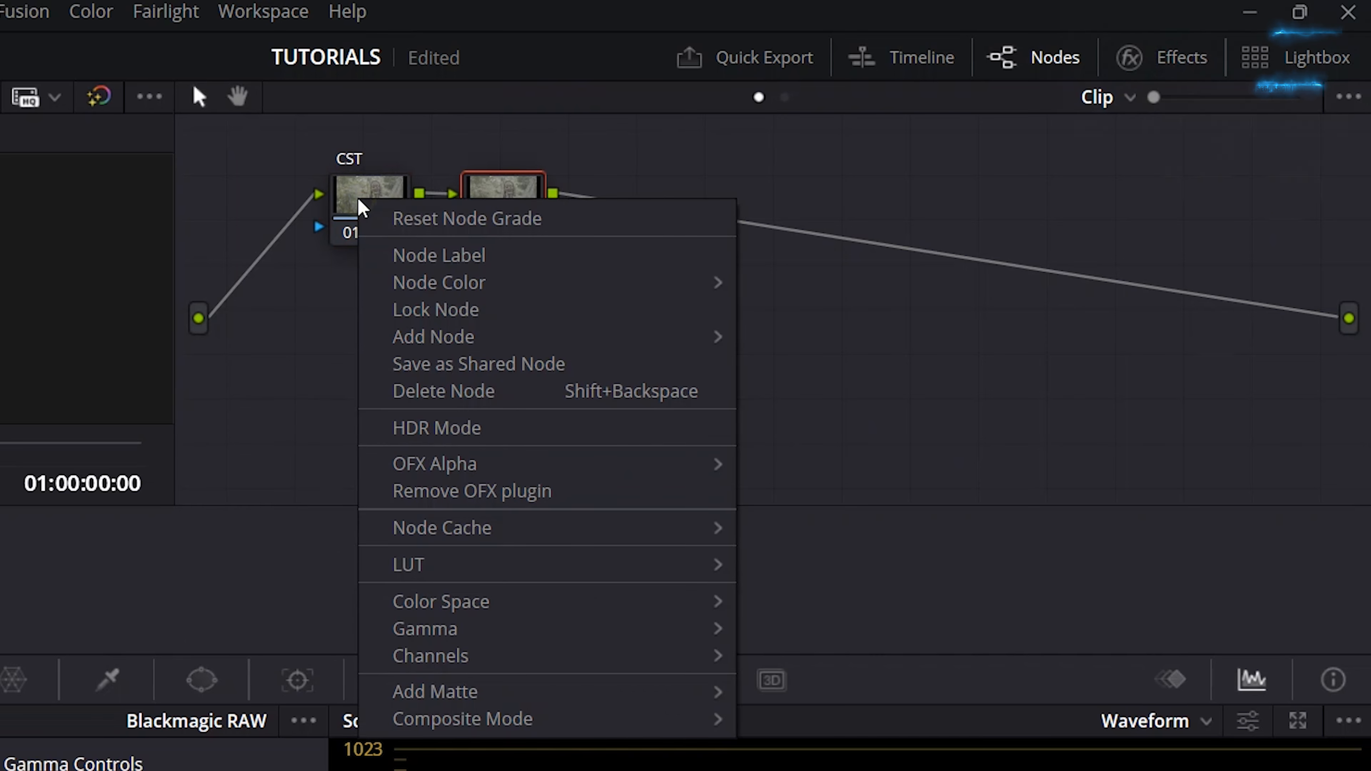
mouse_move(685, 338)
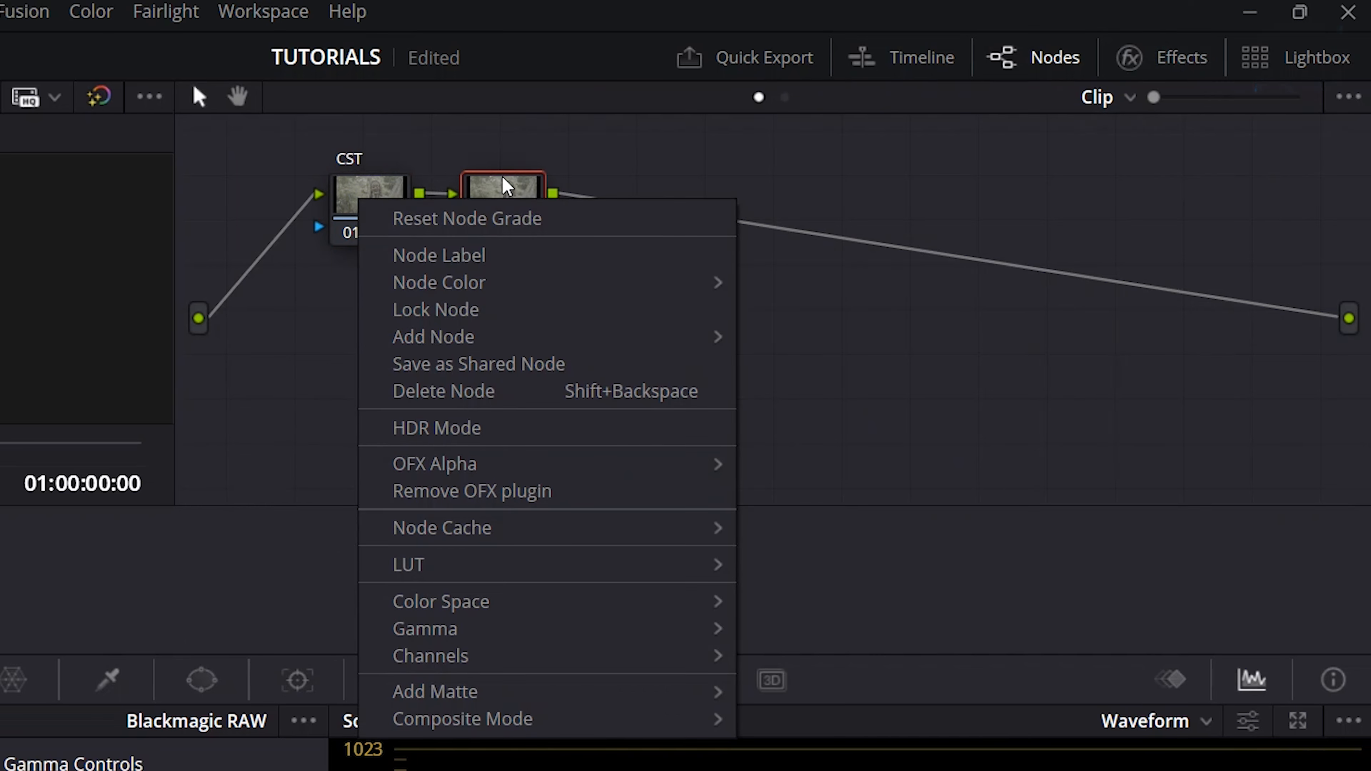
click(500, 189)
right_click(501, 190)
click(558, 254)
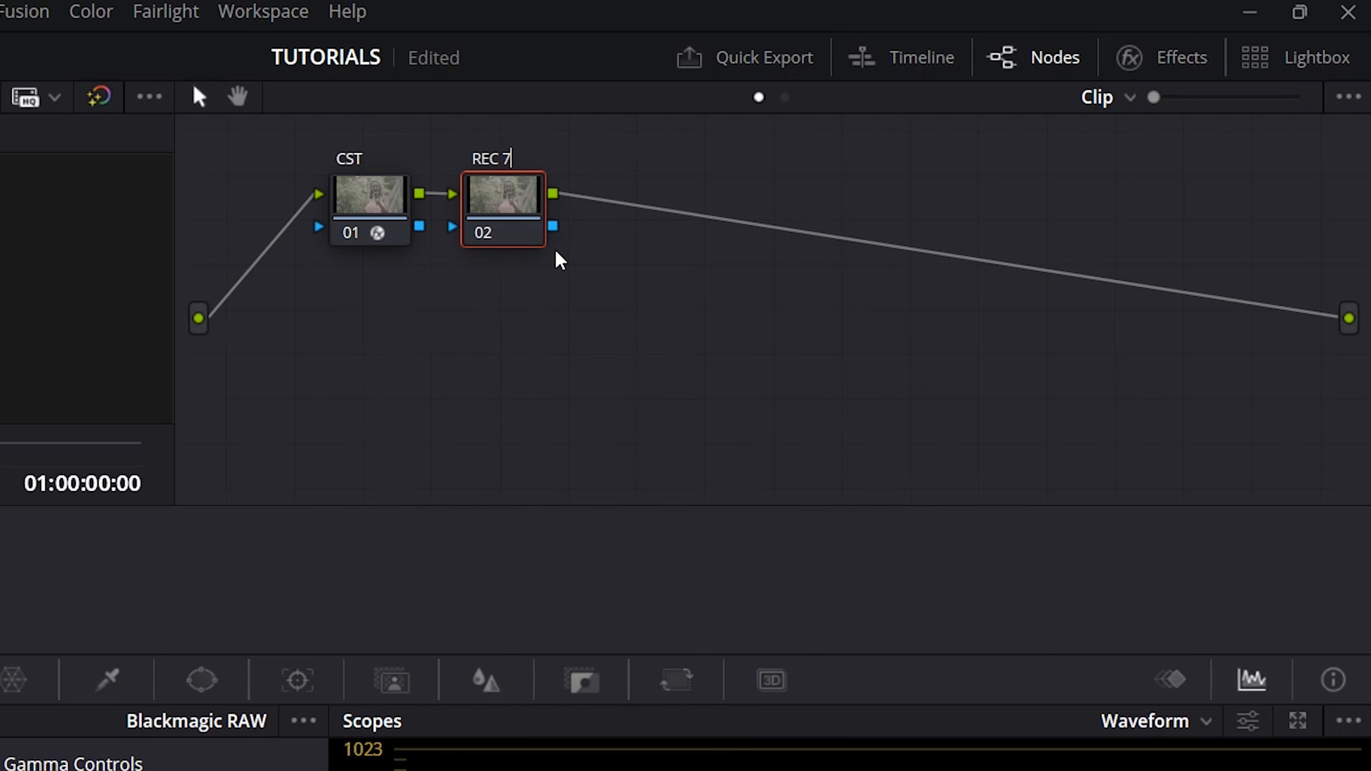
text(REC 709)
drag(491, 182, 481, 232)
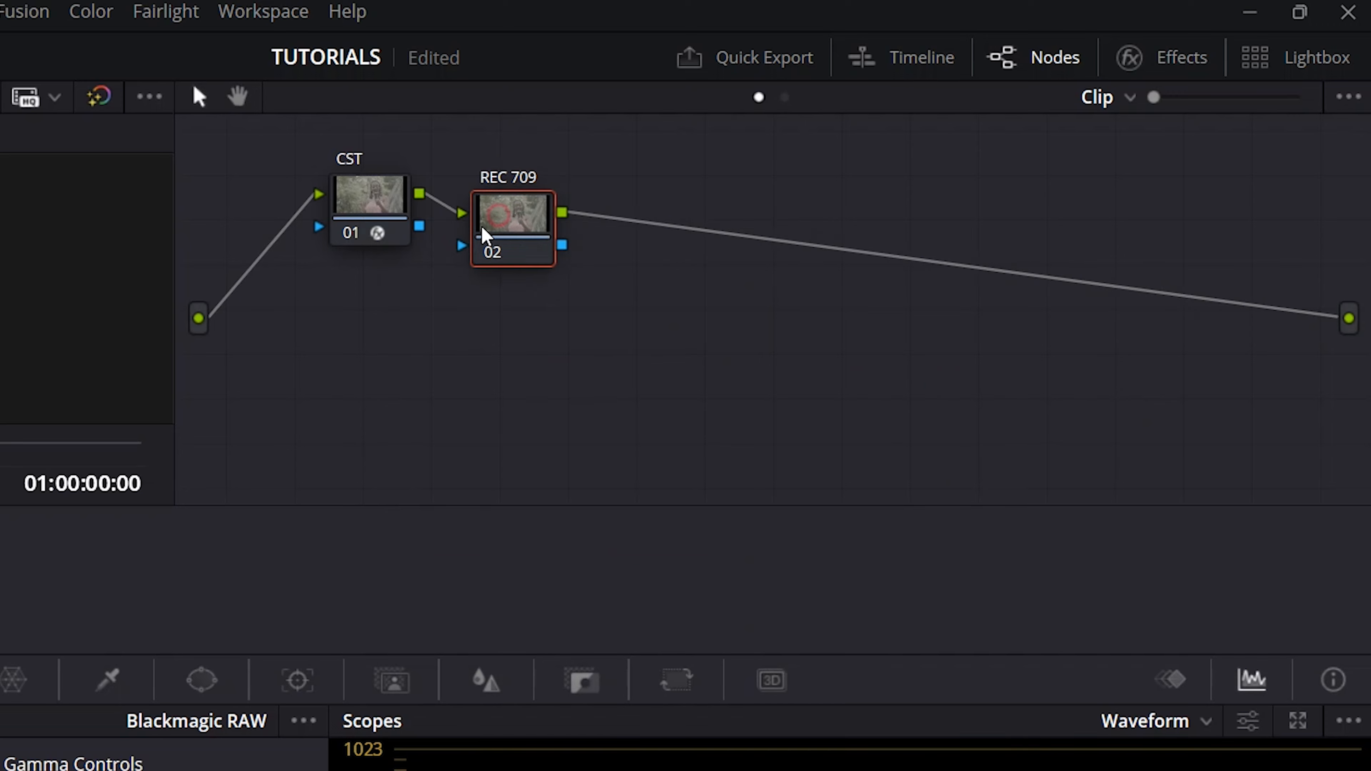
Step: Apply a Color Space Transform to the REC 709 node with input color space DaVinci Wide Gamut and input gamma DaVinci Intermediate
click(1130, 57)
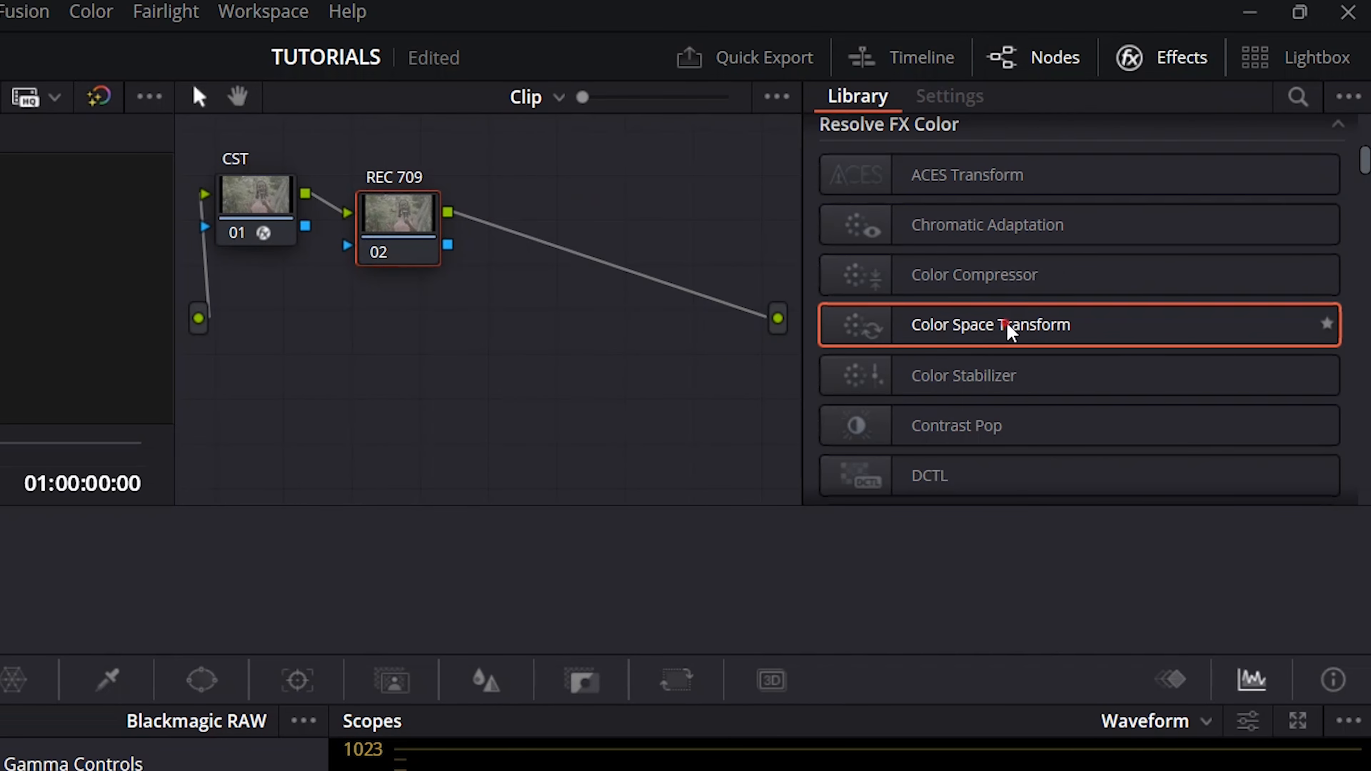
drag(998, 325, 362, 216)
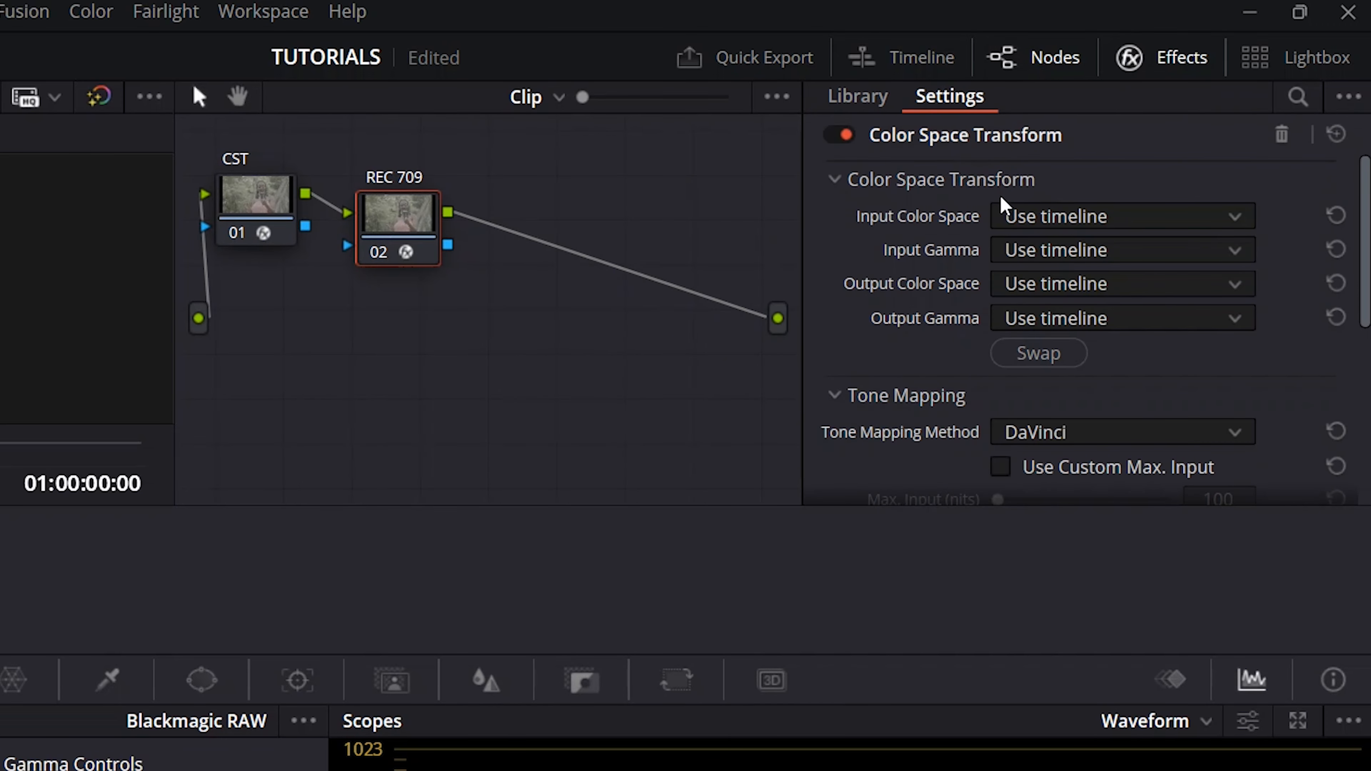
click(1013, 216)
scroll(1028, 337, down, 5)
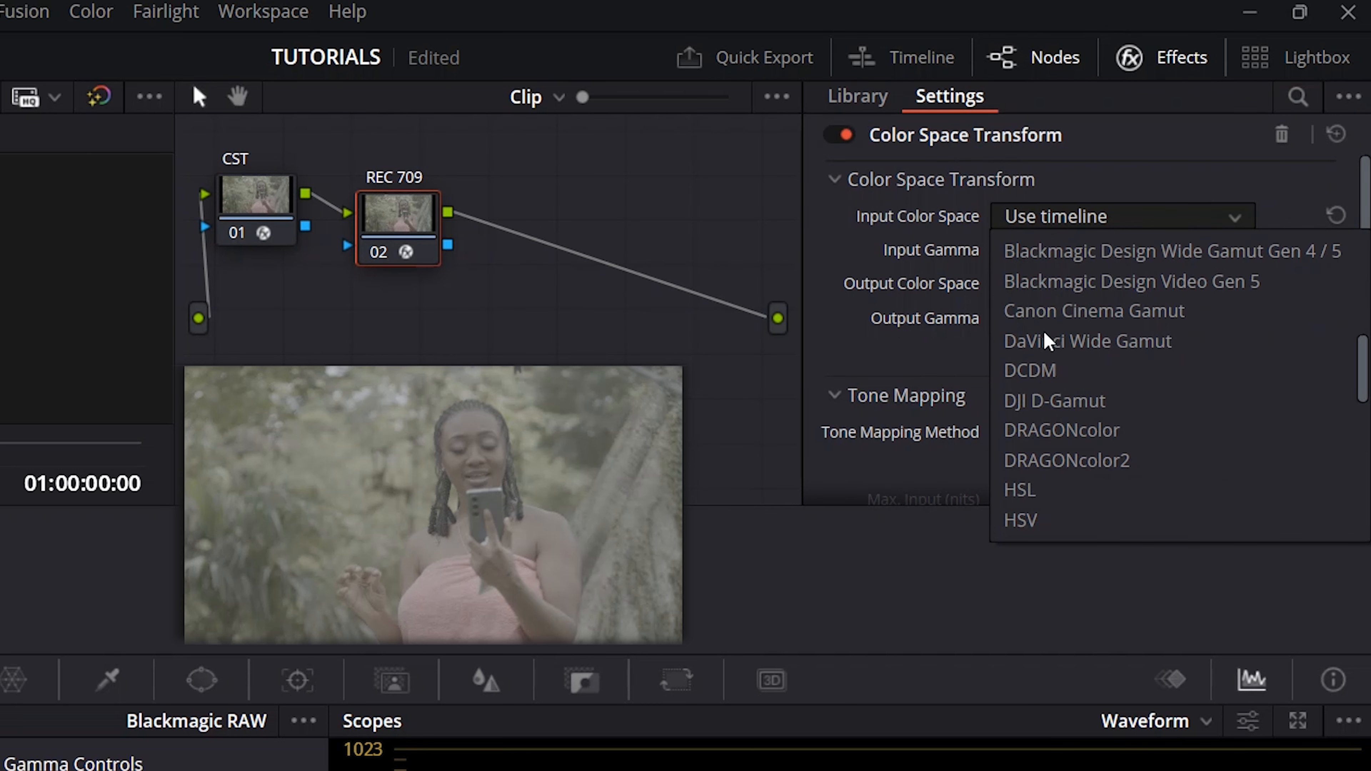
click(1088, 341)
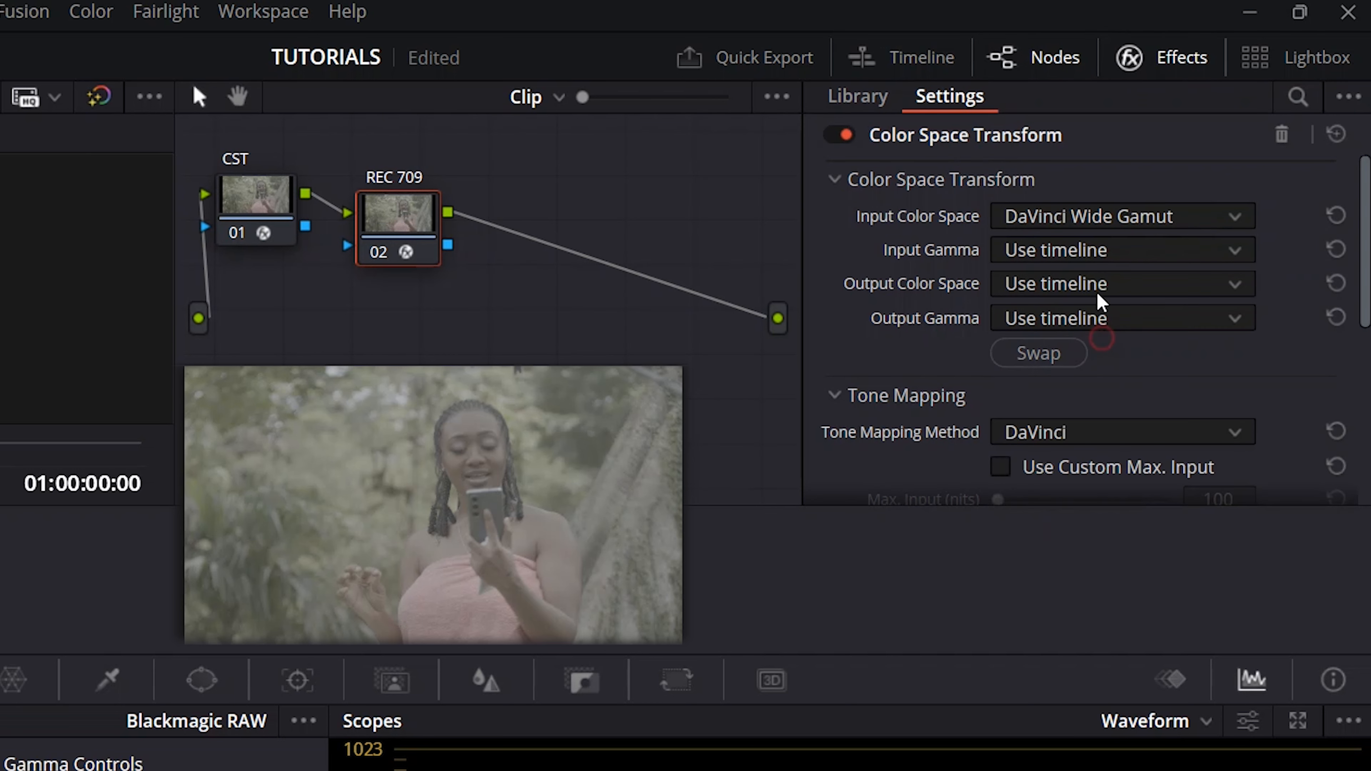
click(1072, 250)
scroll(1086, 372, down, 10)
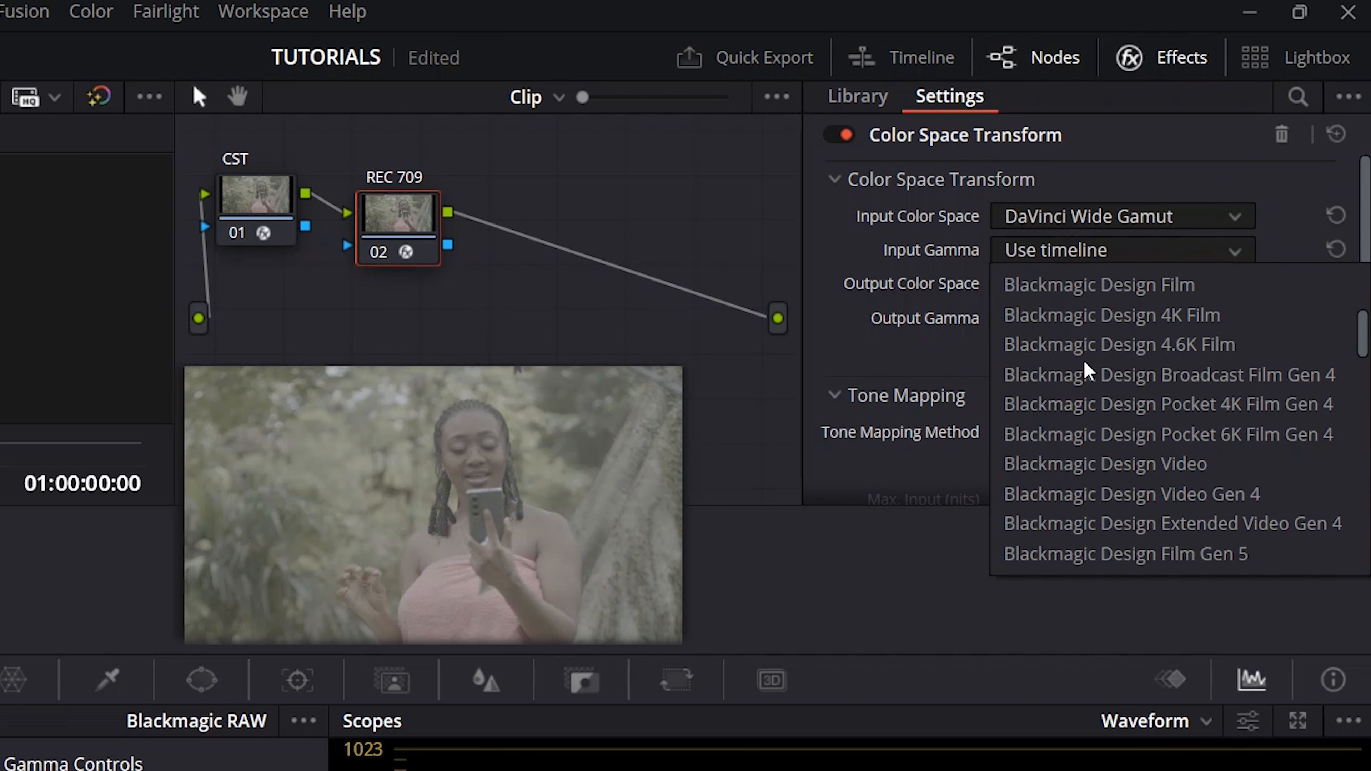
scroll(1086, 372, up, 1)
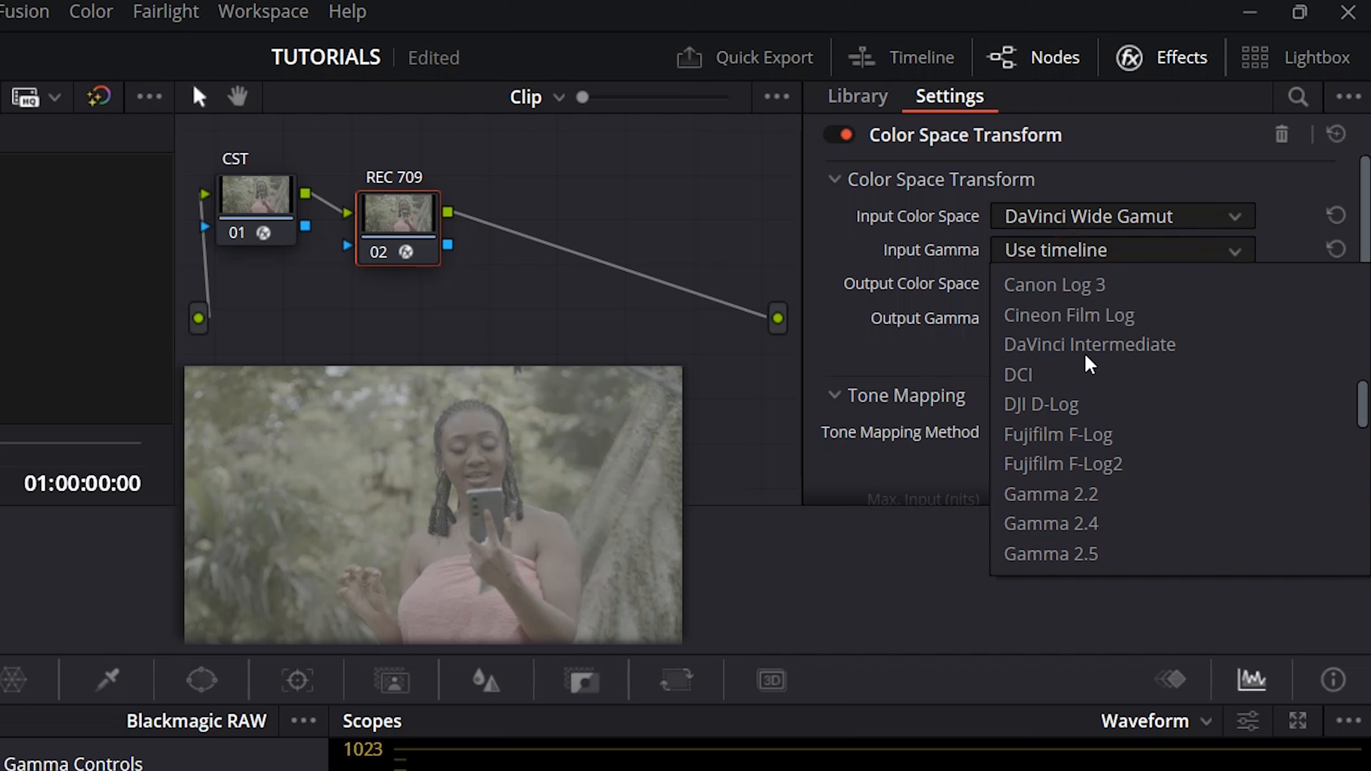
click(1086, 345)
Step: Set the REC 709 node's output color space to Rec.709 and its output gamma to Gamma 2.4
click(1028, 285)
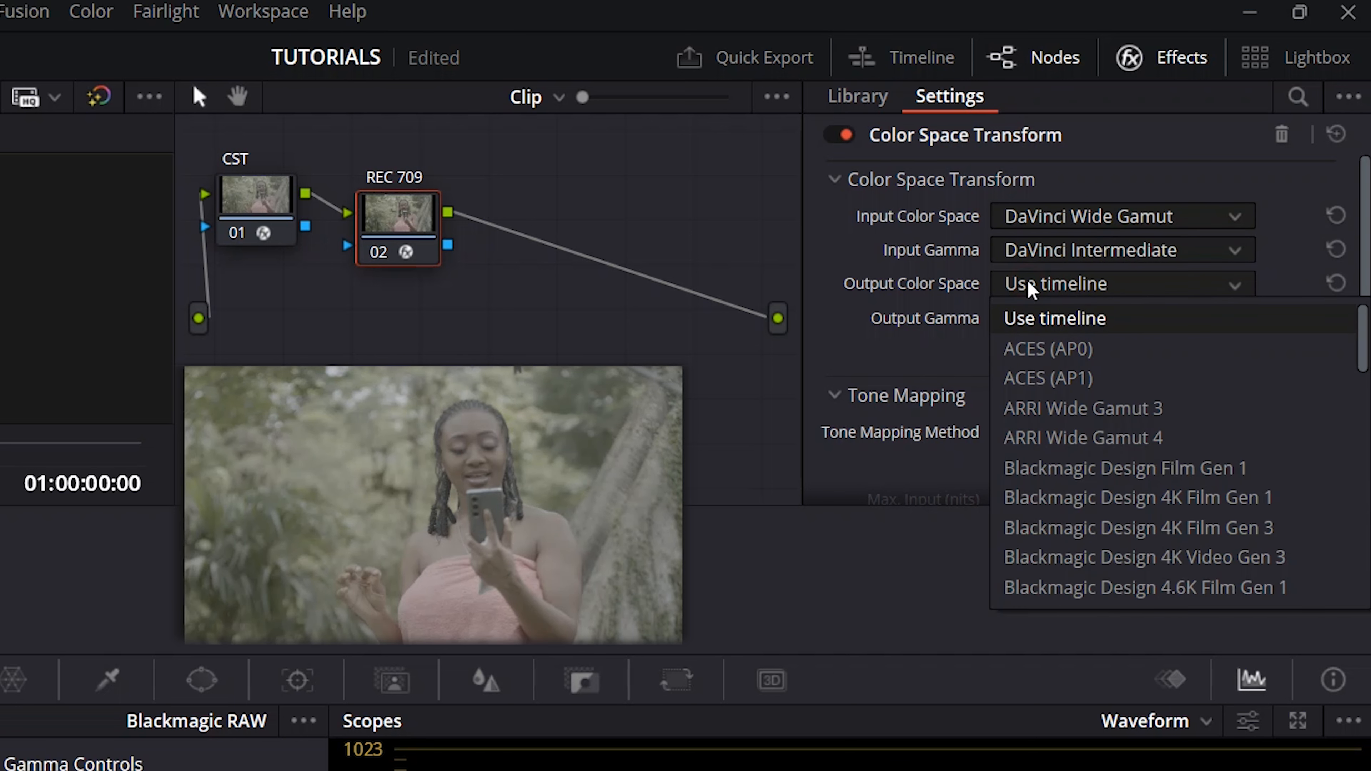
scroll(1074, 462, down, 5)
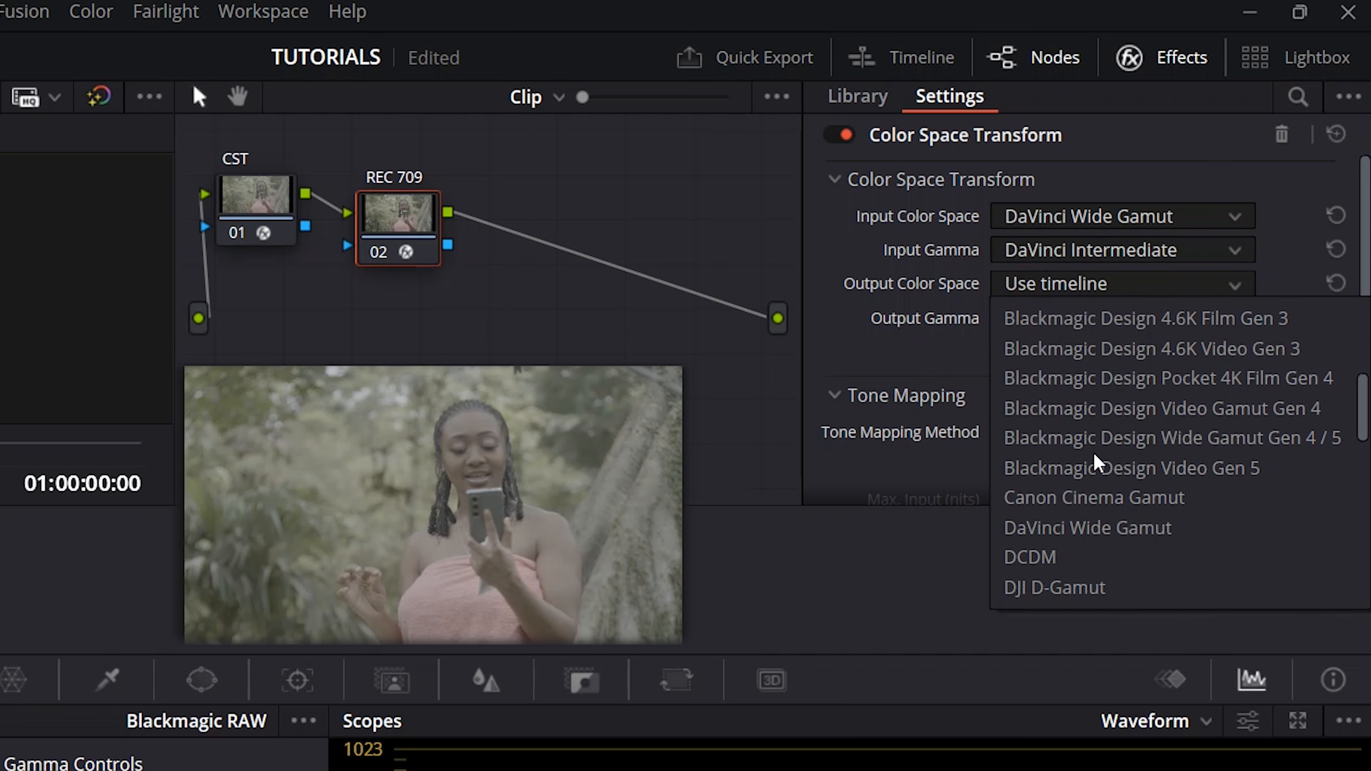
scroll(1098, 462, down, 7)
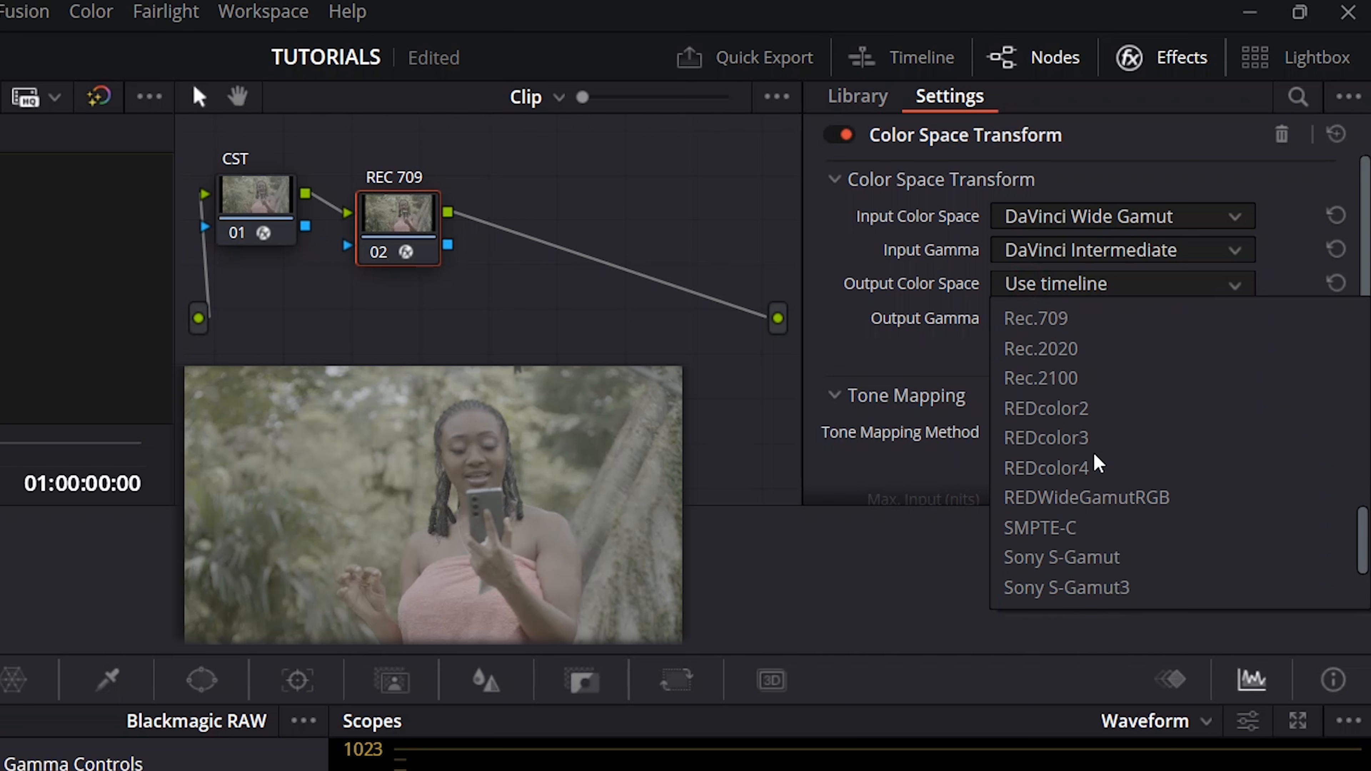
click(1047, 318)
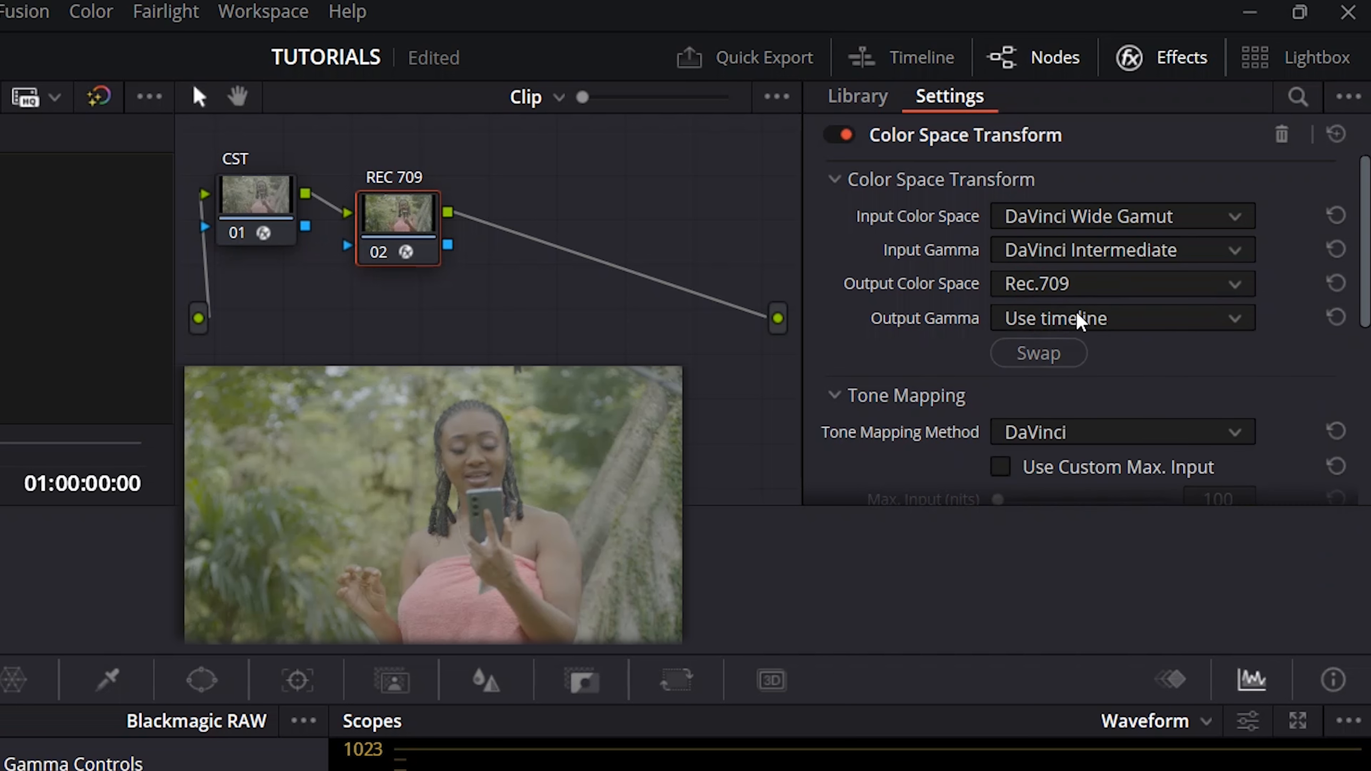
click(1080, 320)
scroll(1117, 560, down, 4)
key(Escape)
click(1091, 318)
scroll(1079, 540, down, 3)
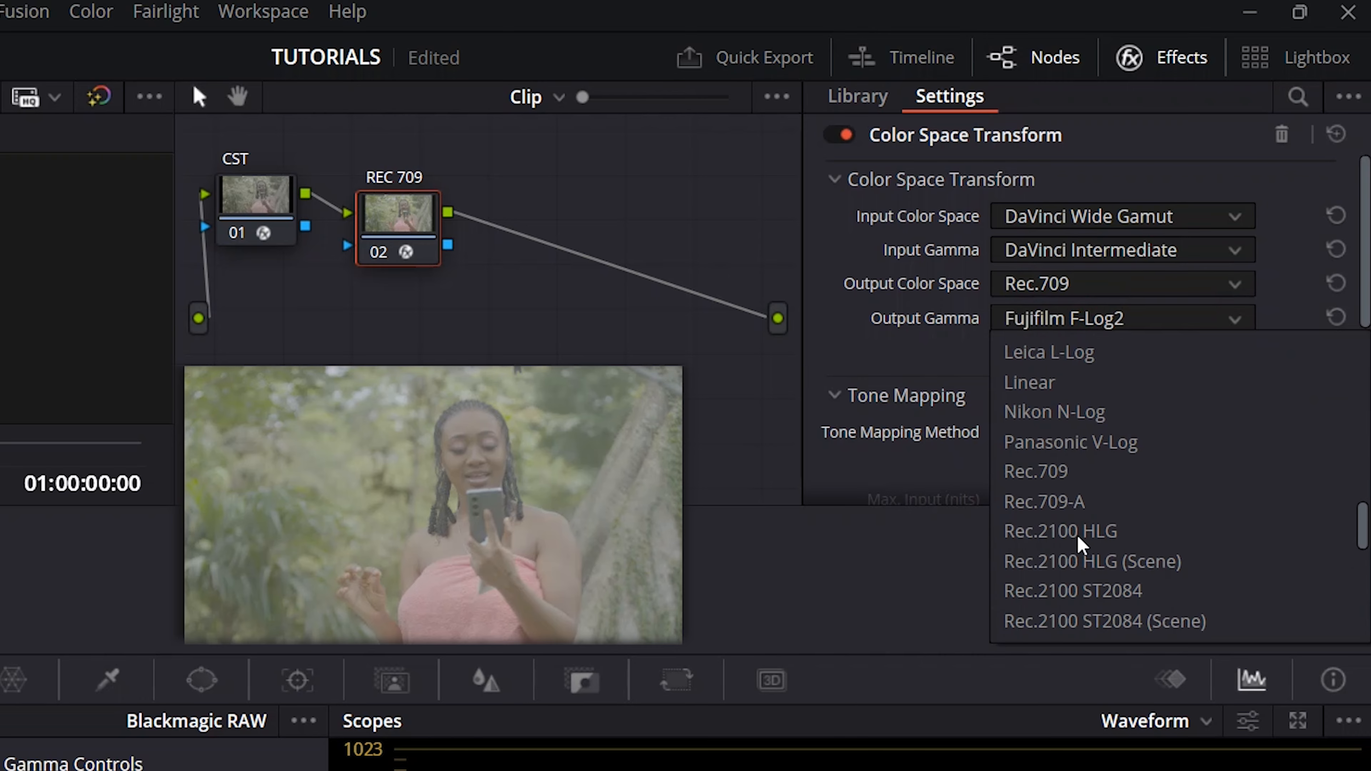
scroll(1078, 544, up, 3)
click(1055, 416)
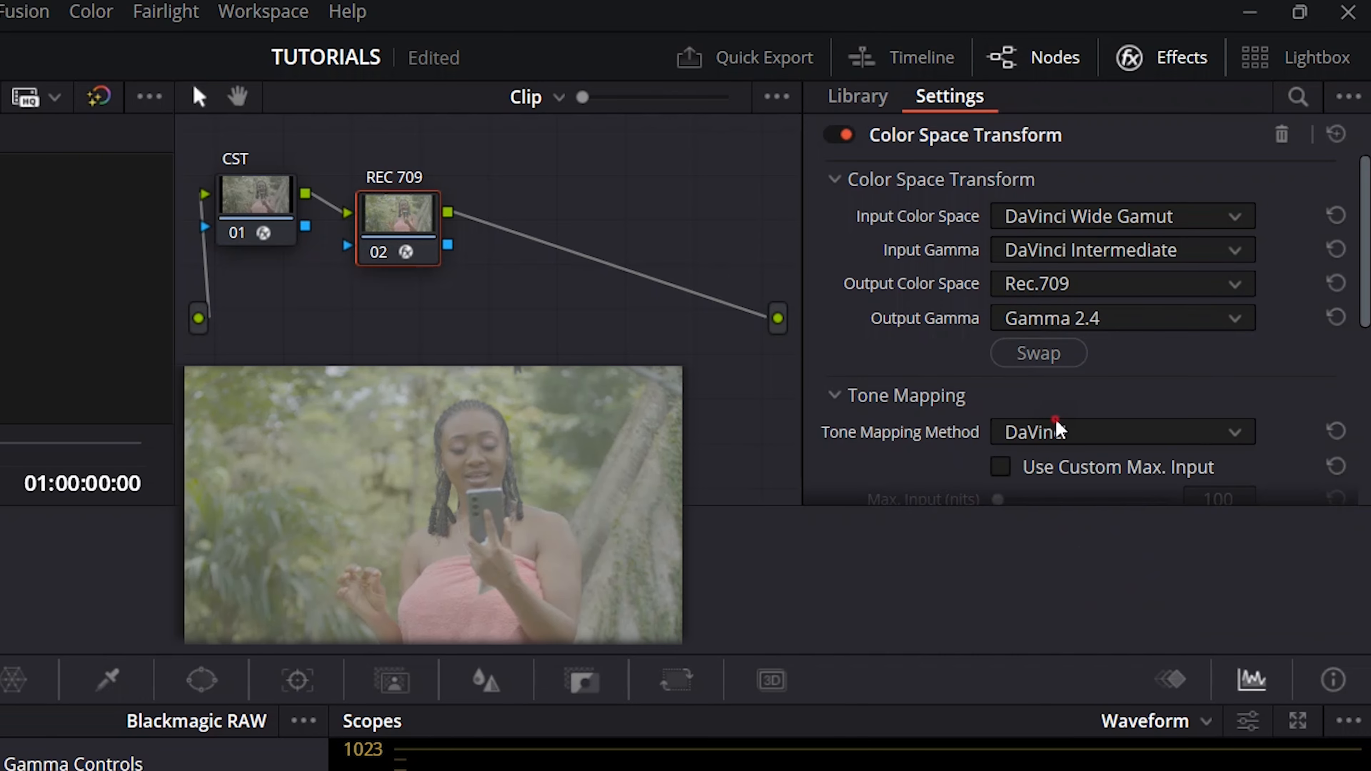
Step: Hide the effects library and the clip thumbnails to give the node graph and viewer more room
click(1165, 62)
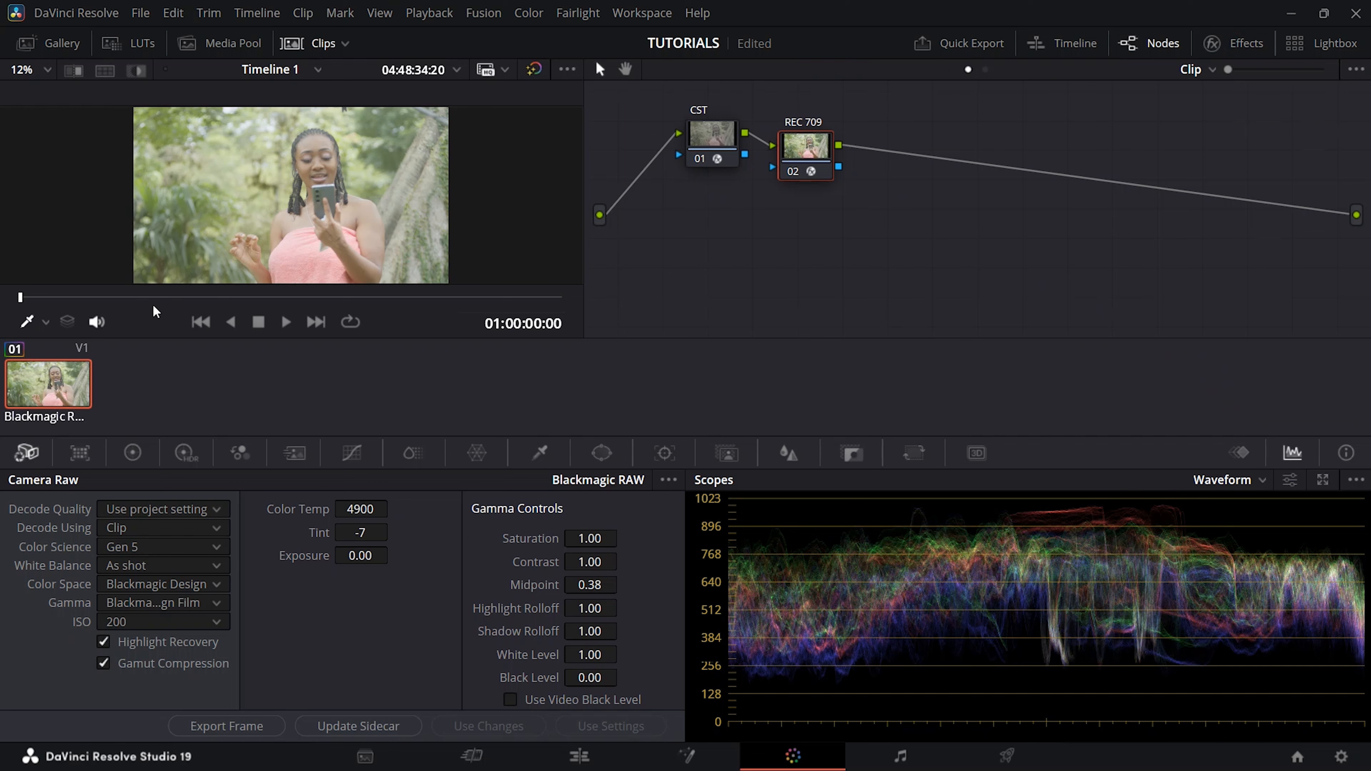
click(316, 44)
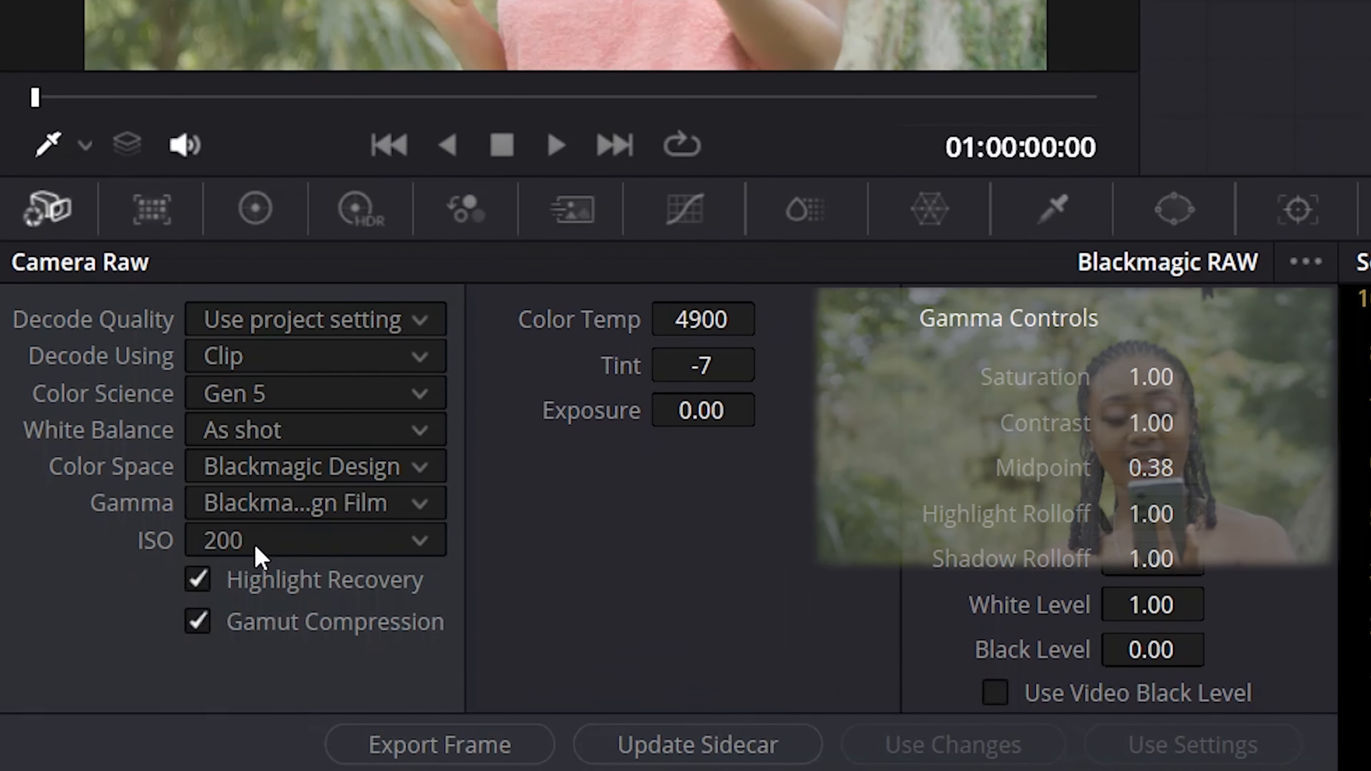
Step: Lower the clip's Camera Raw ISO to 125
click(256, 548)
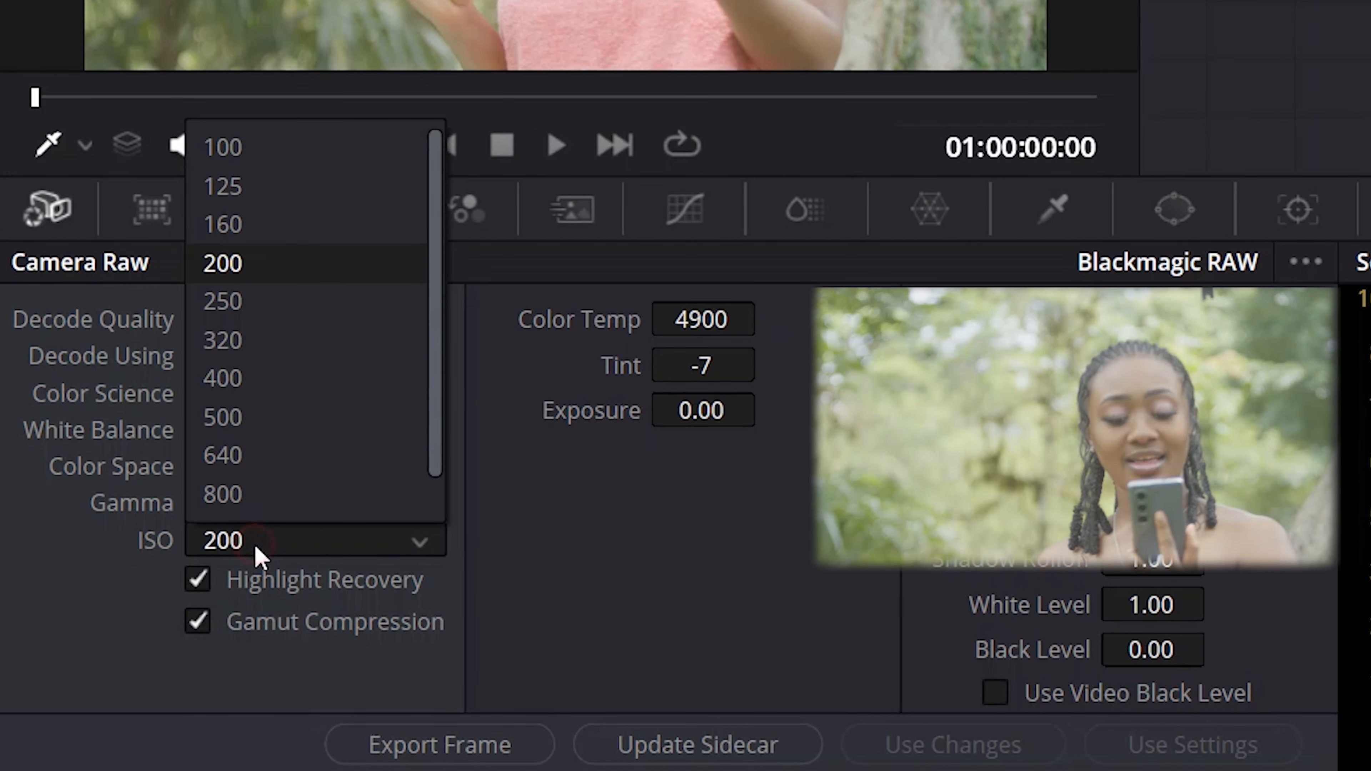
click(249, 237)
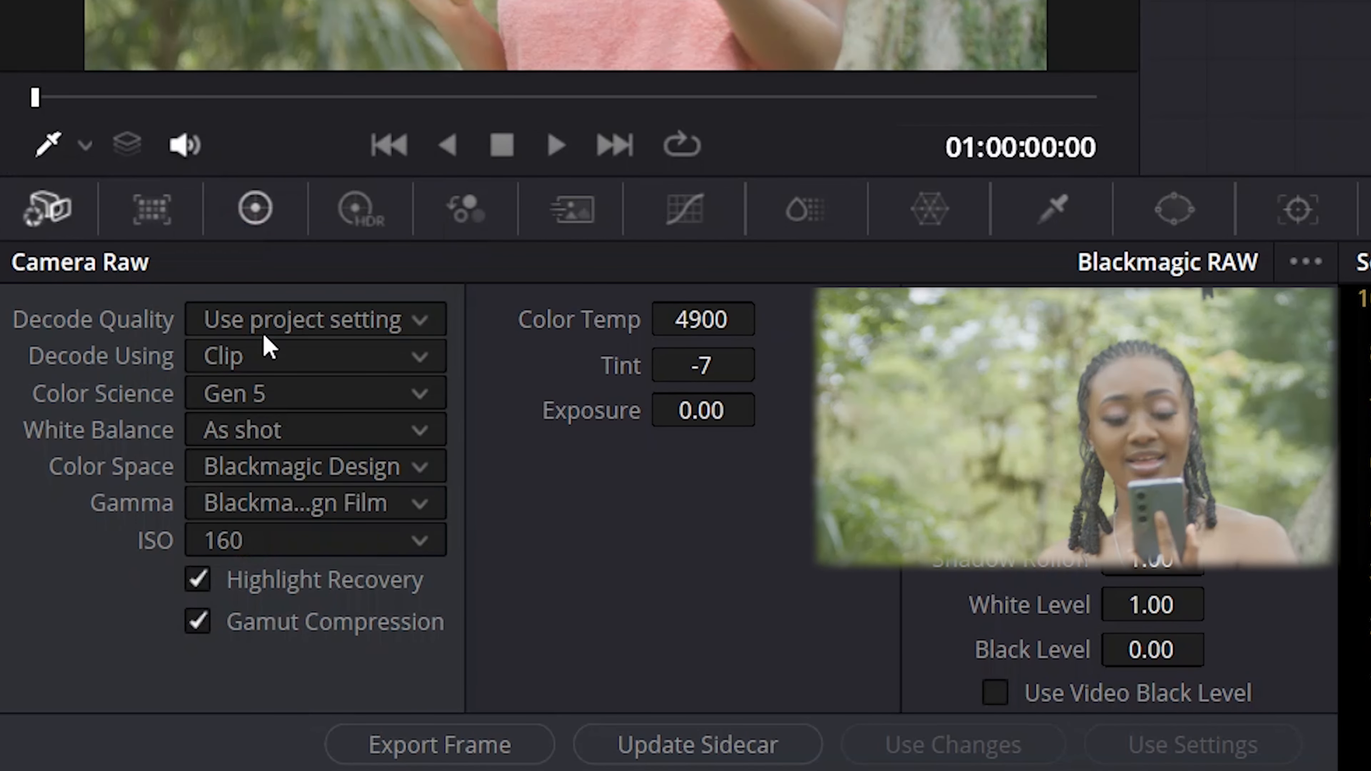
click(257, 539)
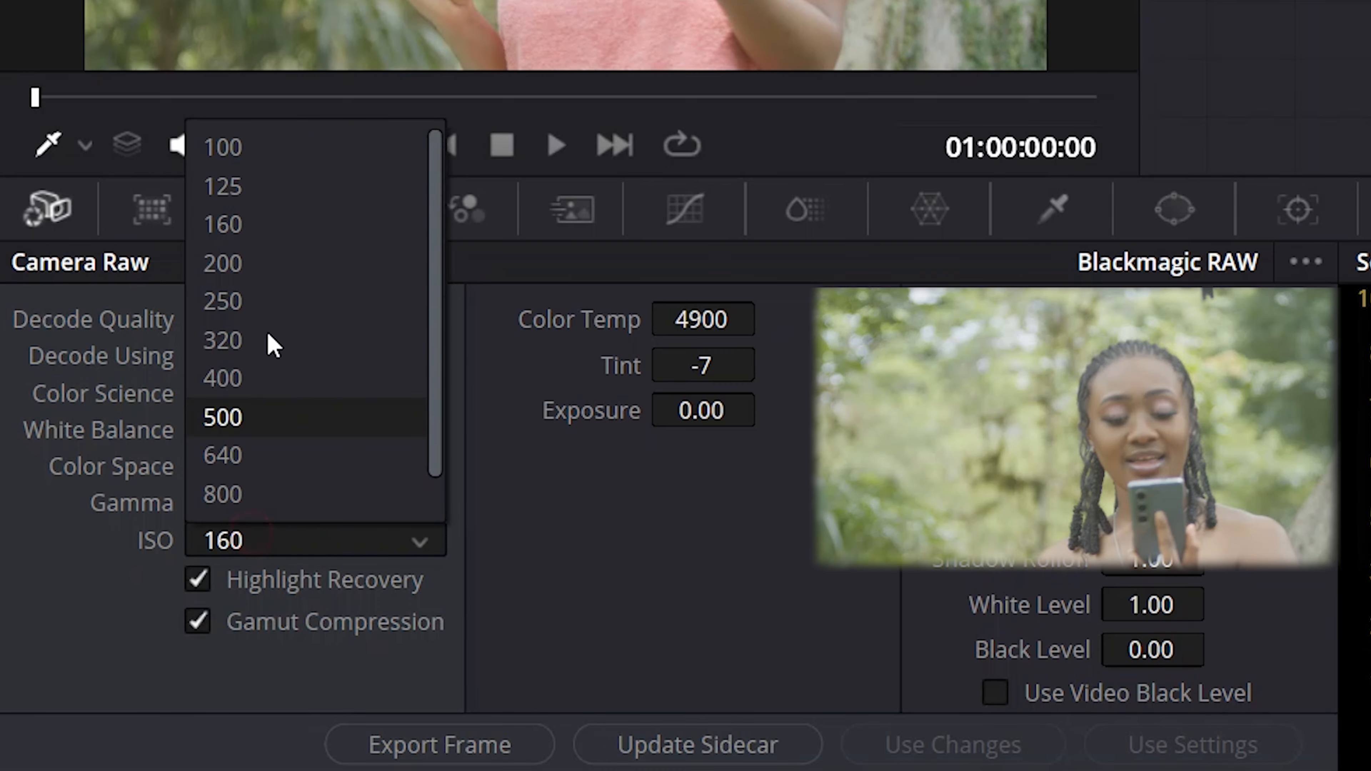
click(253, 187)
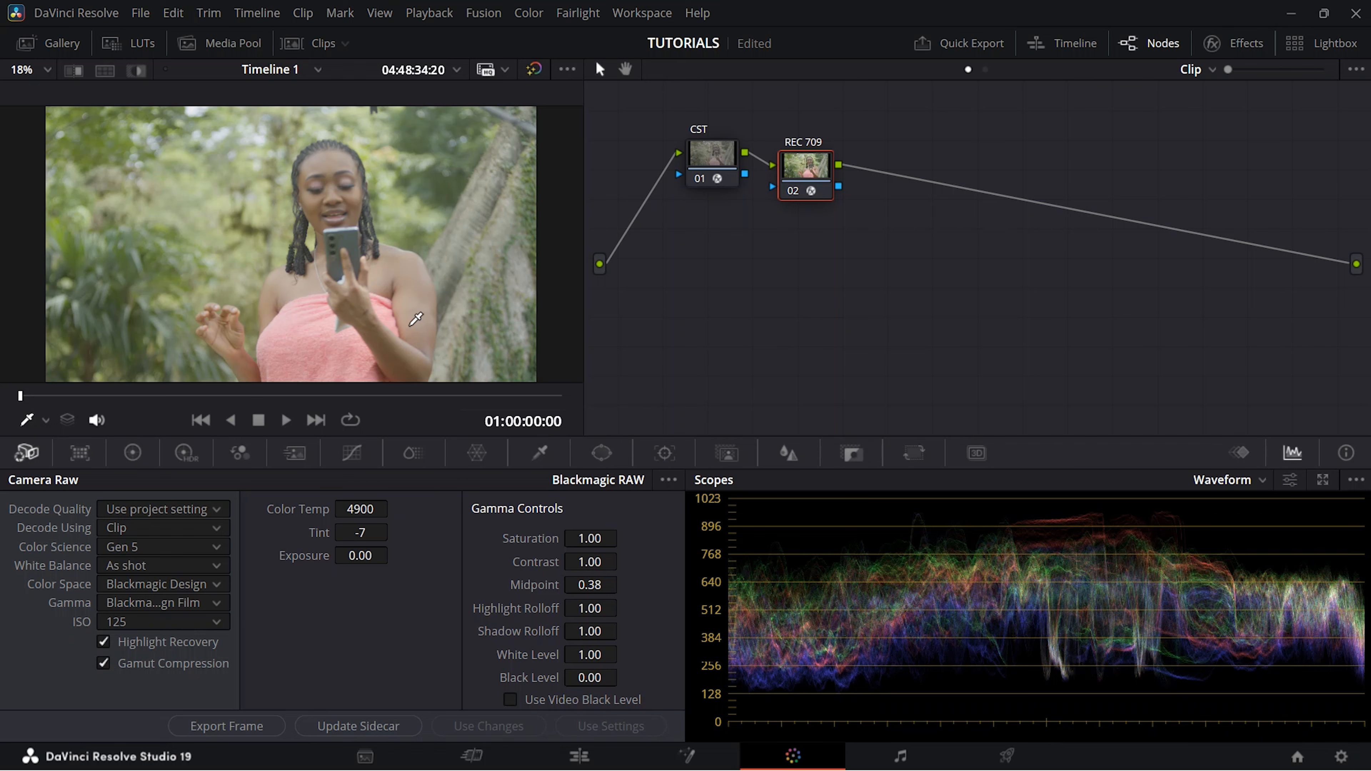
Step: Move the REC 709 node close to the graph output and insert a serial node labelled B/C after the CST node
drag(769, 181, 1228, 276)
click(664, 145)
key(alt+s)
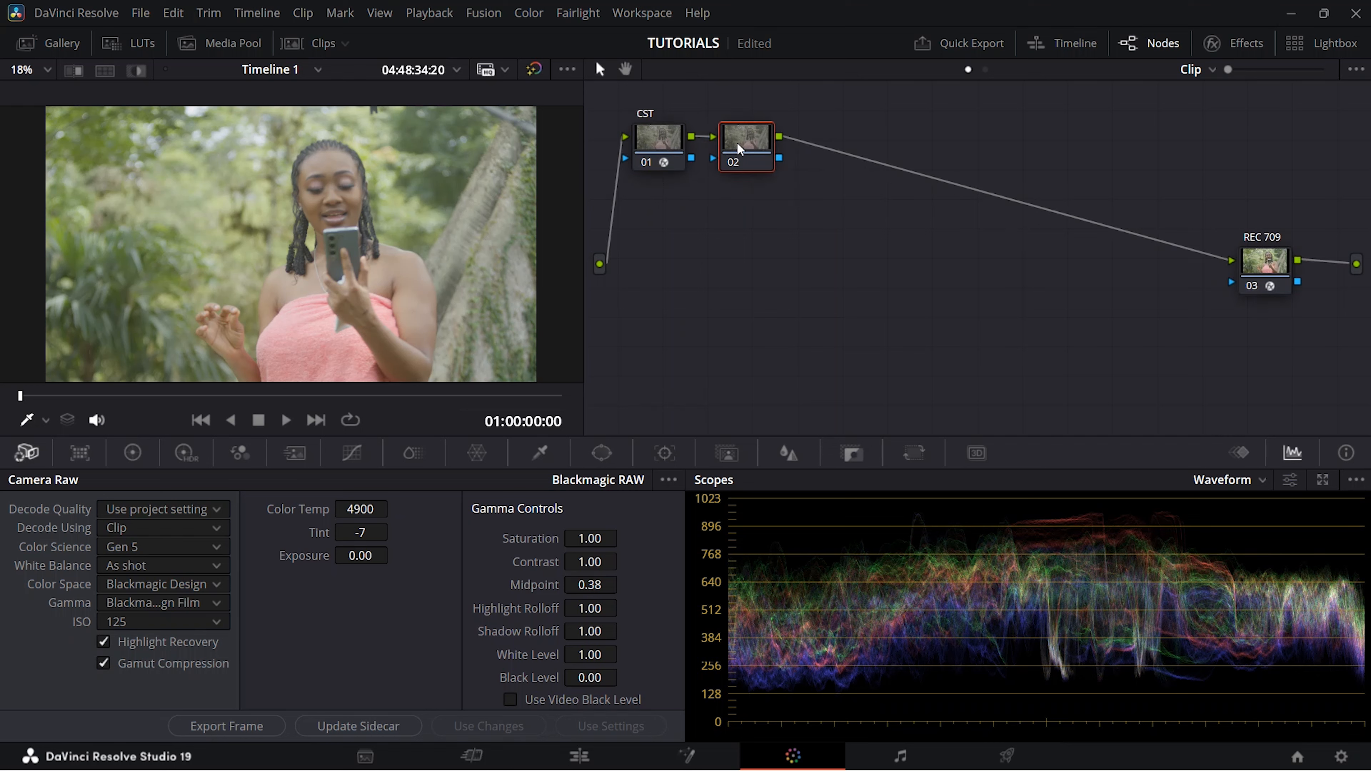
right_click(739, 145)
click(787, 181)
Step: On the B/C node, set the primary color wheels to Gamma -0.03, Gain 0.95 and Offset 26.50
click(134, 454)
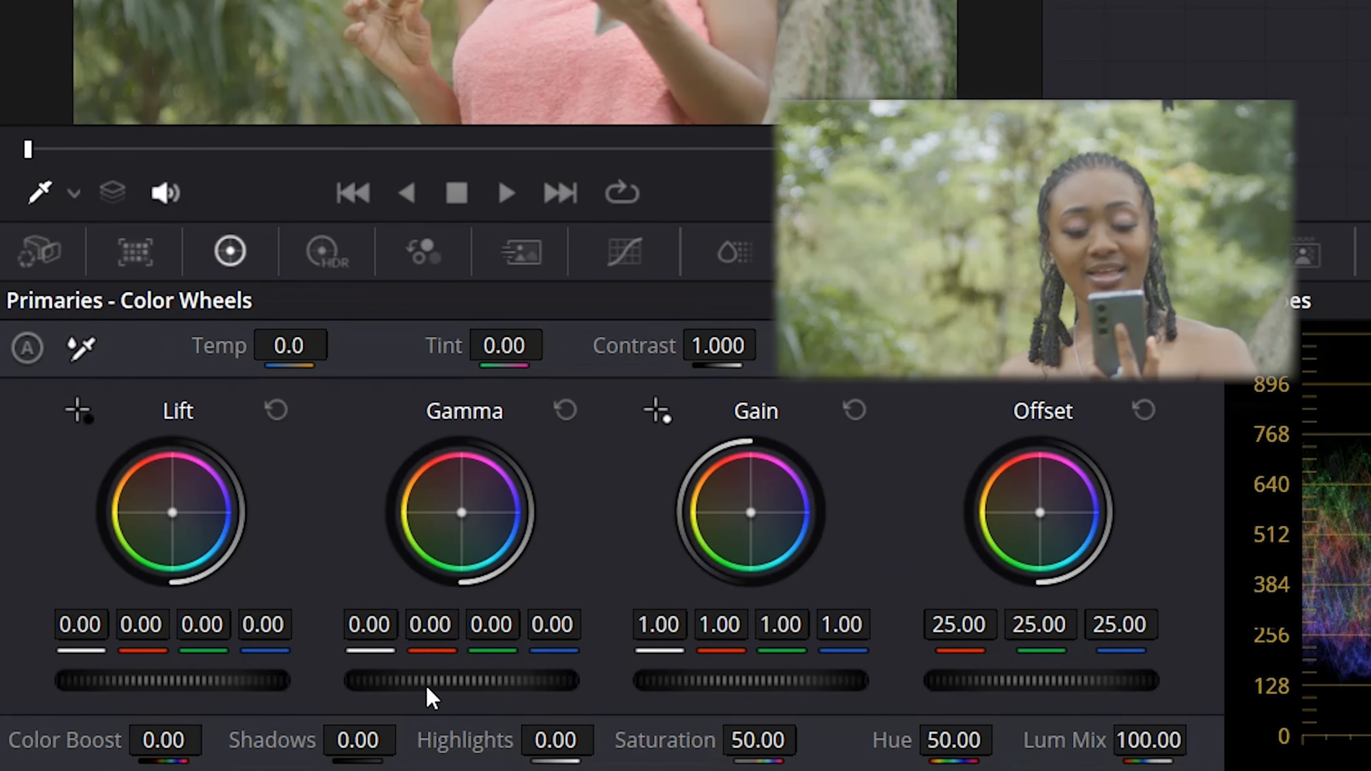
drag(426, 685, 397, 685)
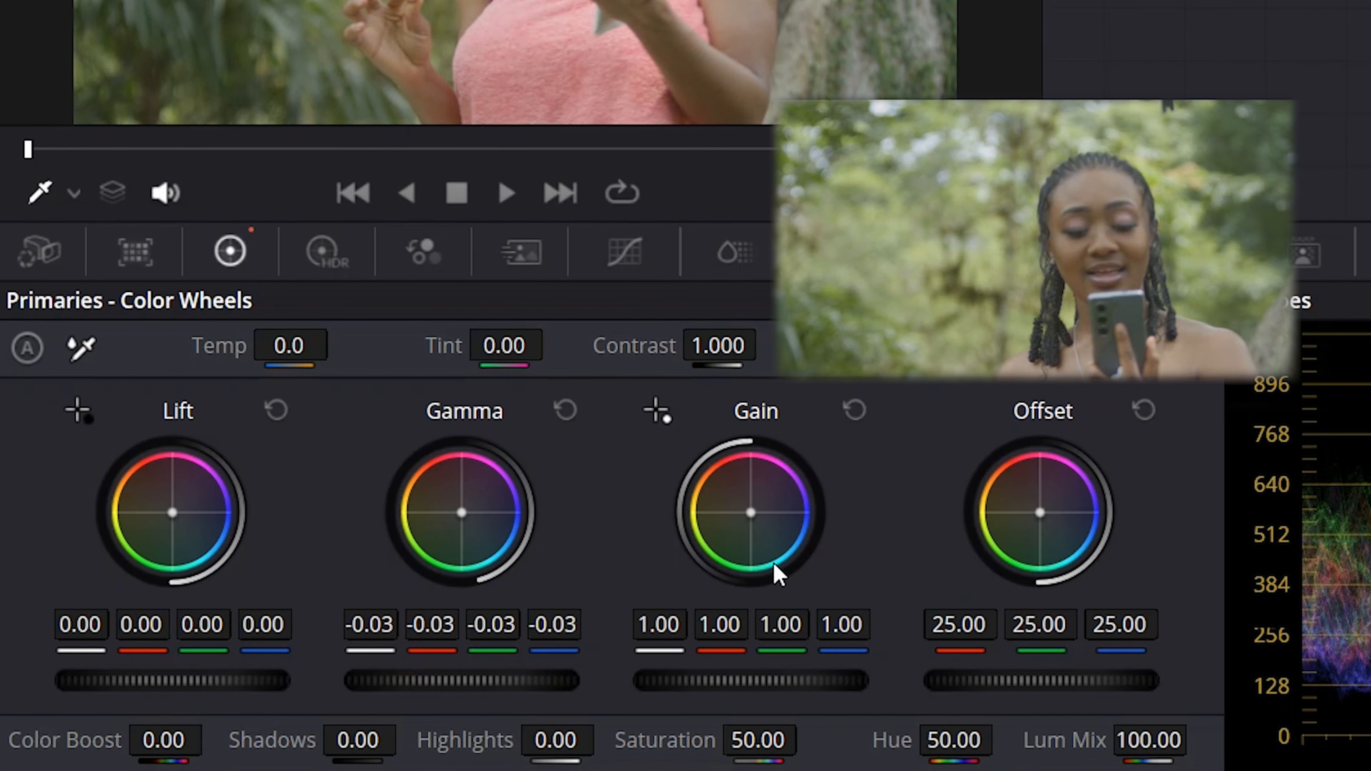
drag(821, 685, 790, 684)
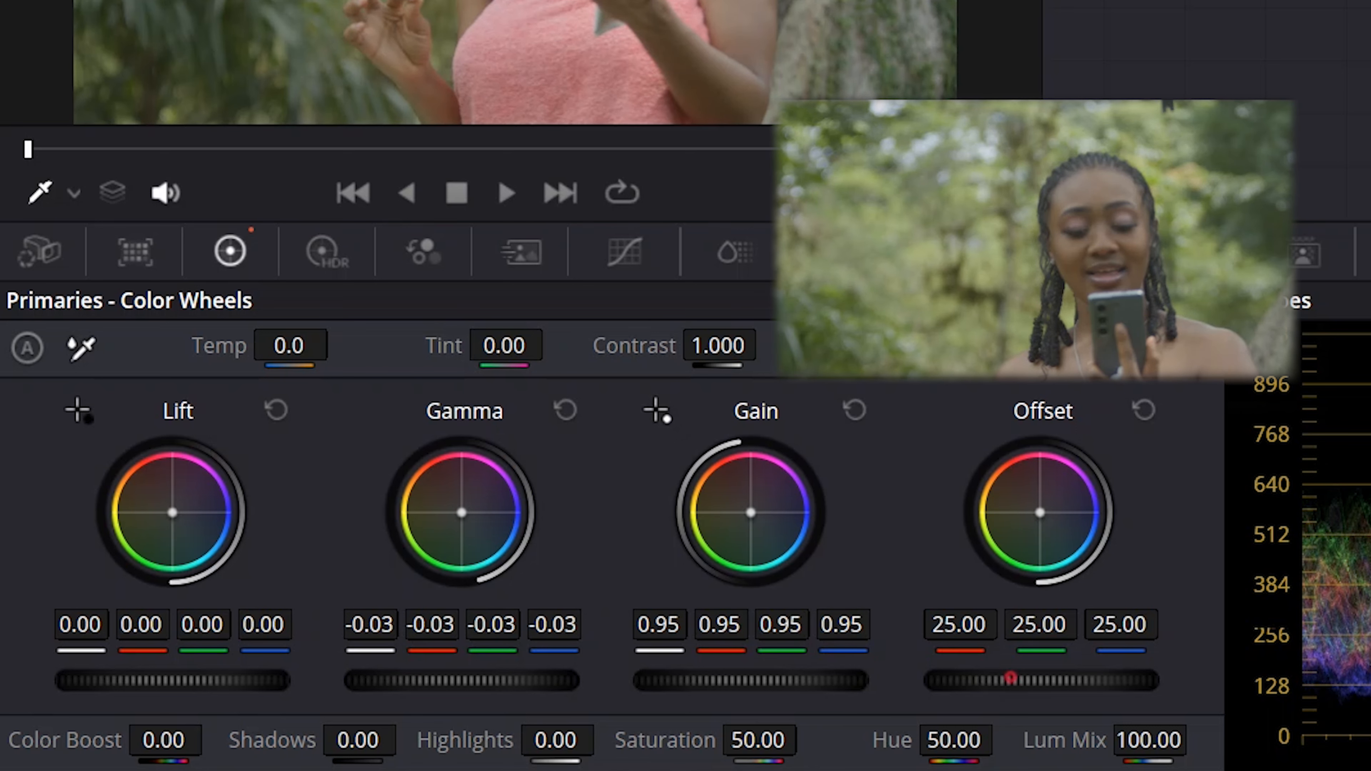
mouse_move(1010, 679)
mouse_down()
mouse_move(1039, 680)
mouse_move(995, 683)
mouse_up()
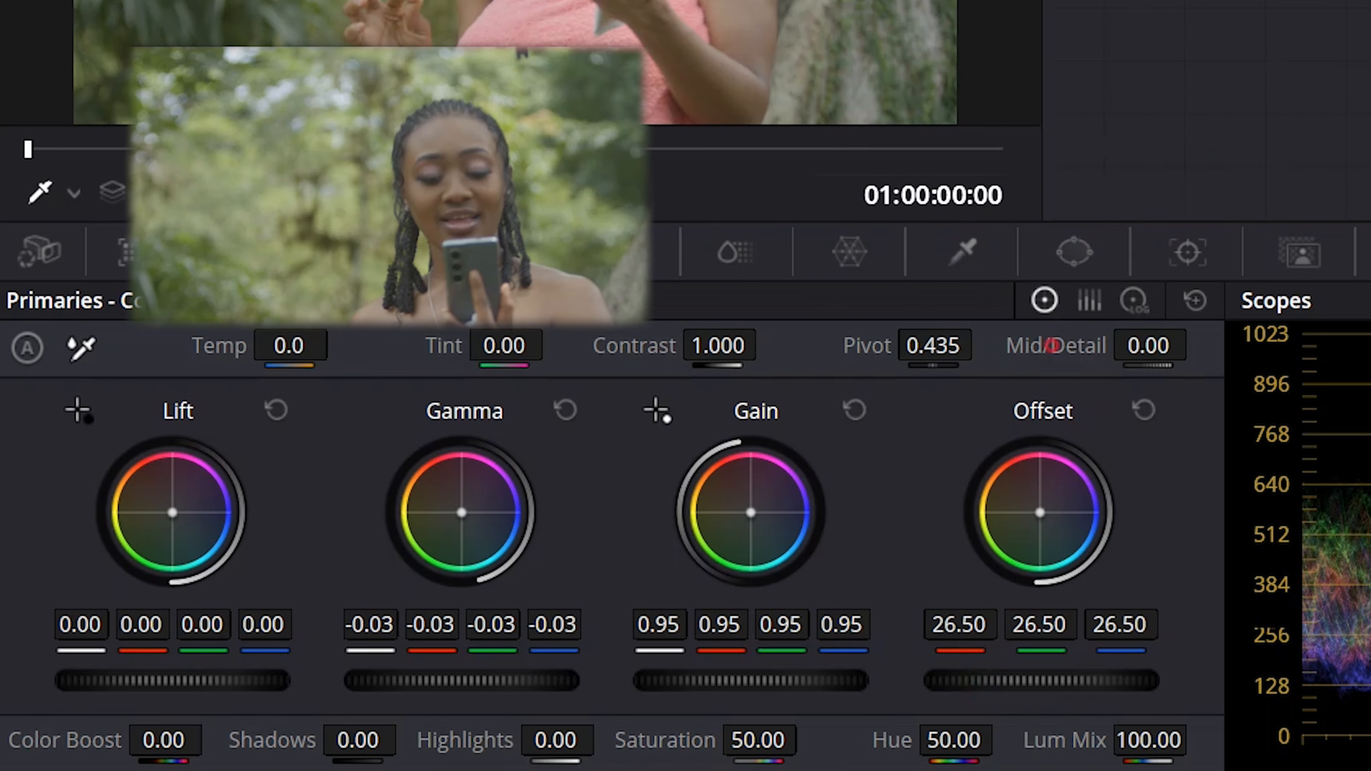
Step: Set the B/C node's Mid/Detail to -3.5
drag(1051, 345, 1042, 346)
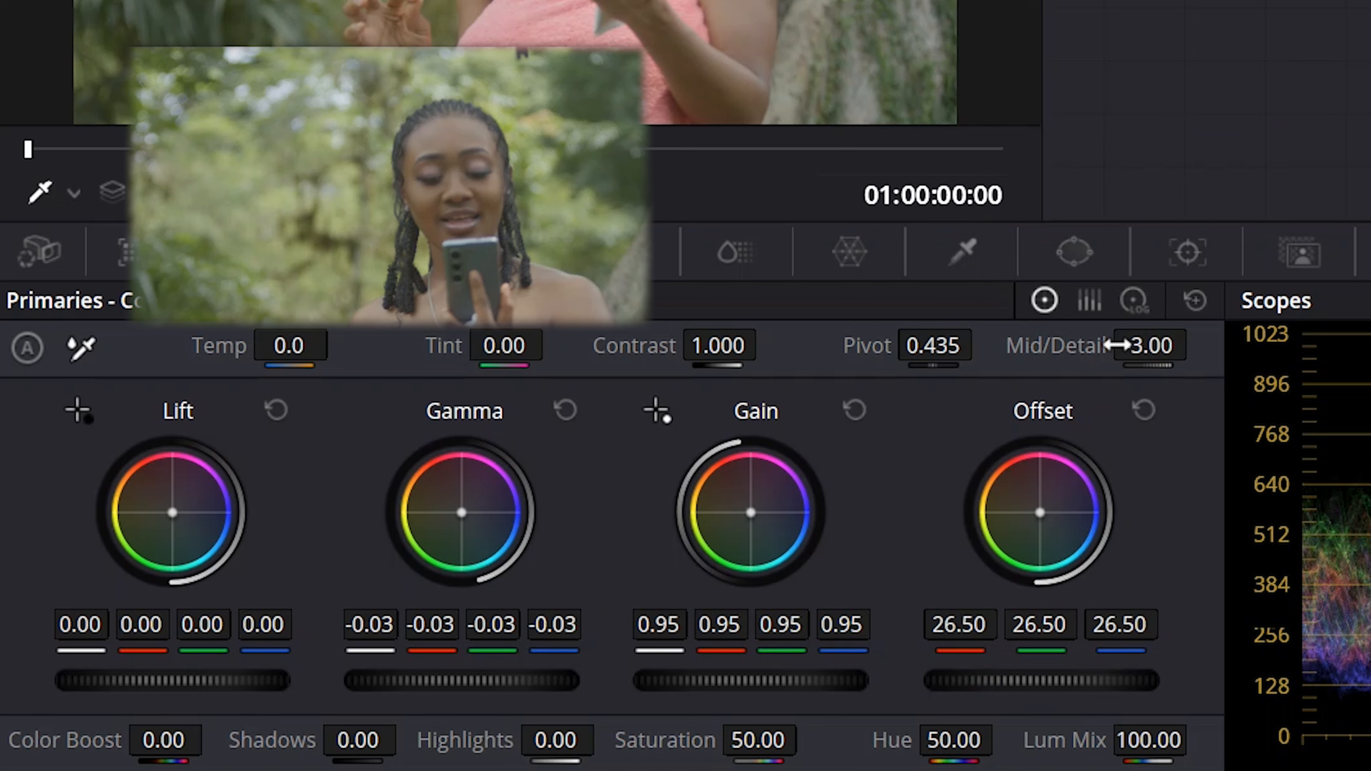
click(1140, 346)
text(3.5)
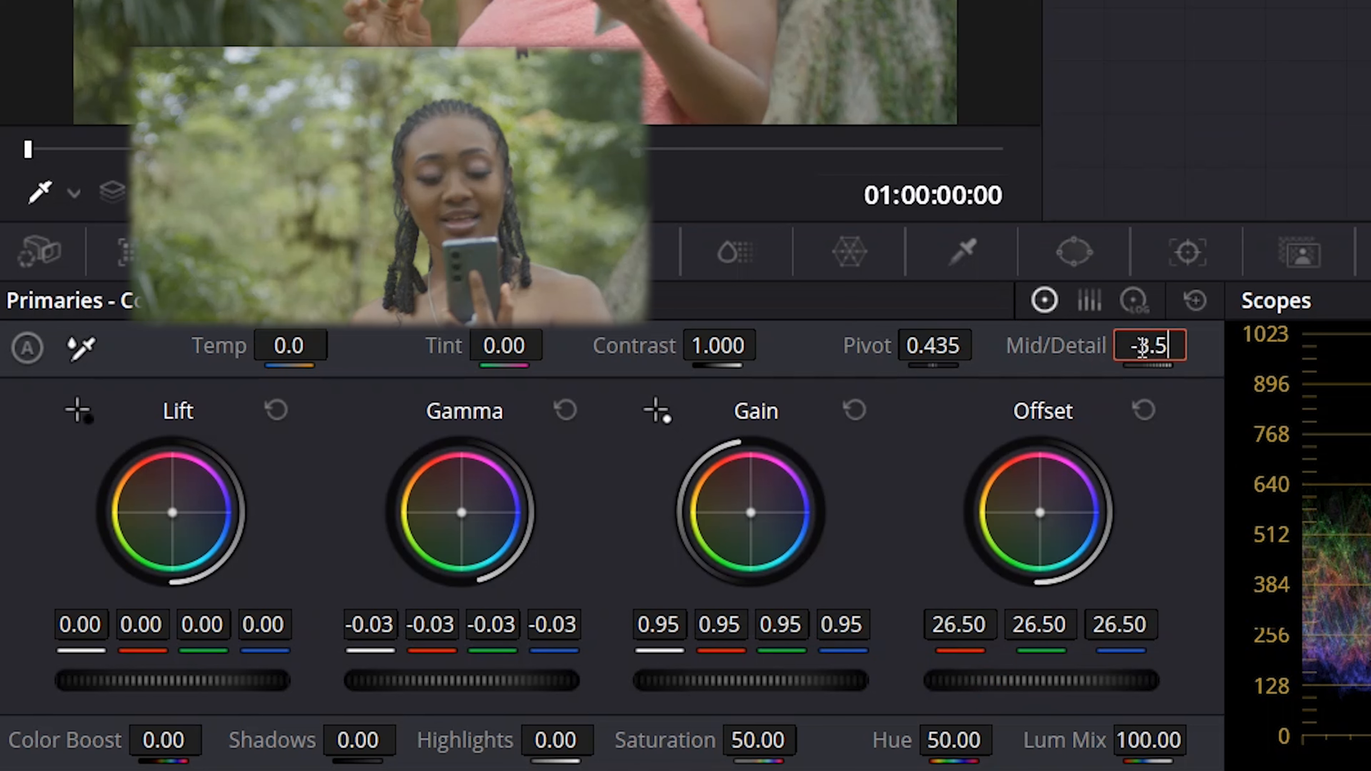
key(Return)
Step: Adjust the B/C node's log wheels to Shadow -0.08, Highlights -0.10, Midtone -0.05 and Offset 26.70
click(1136, 309)
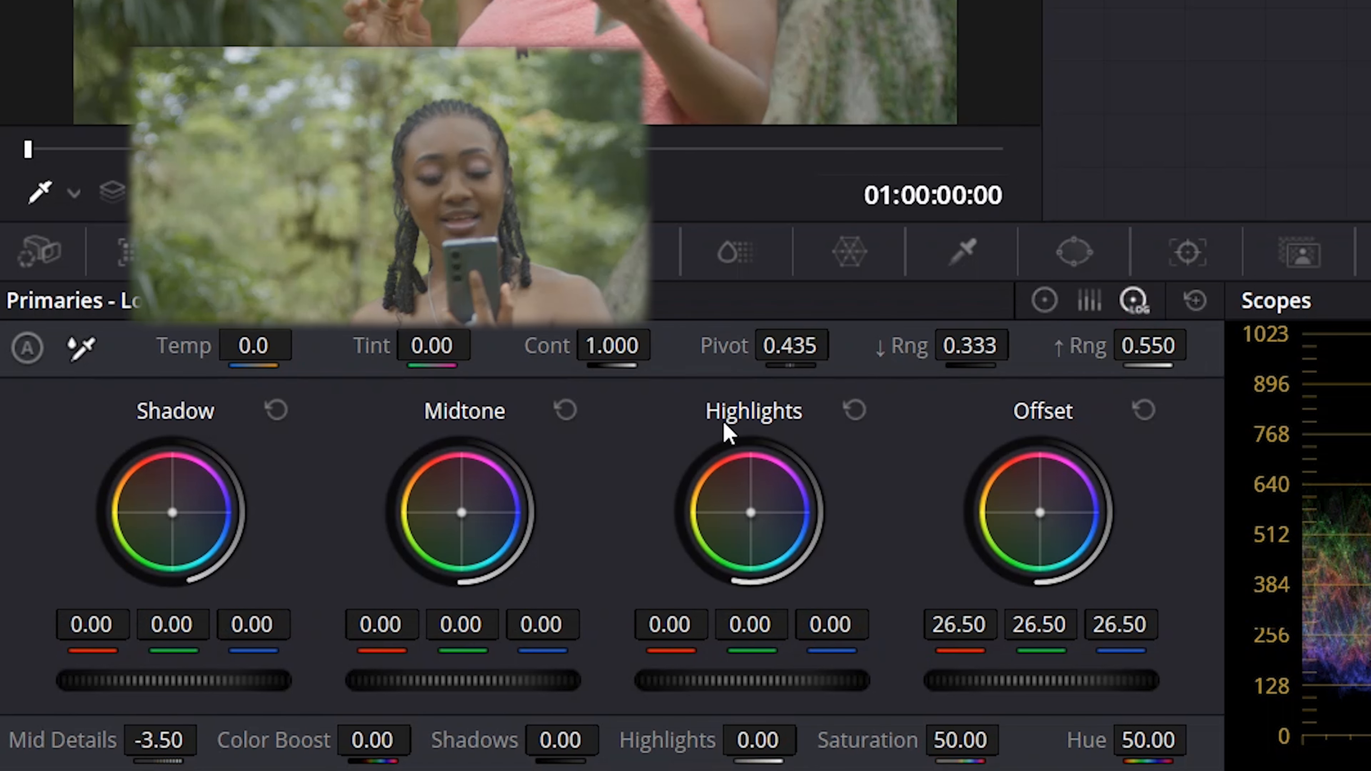
drag(199, 679, 154, 679)
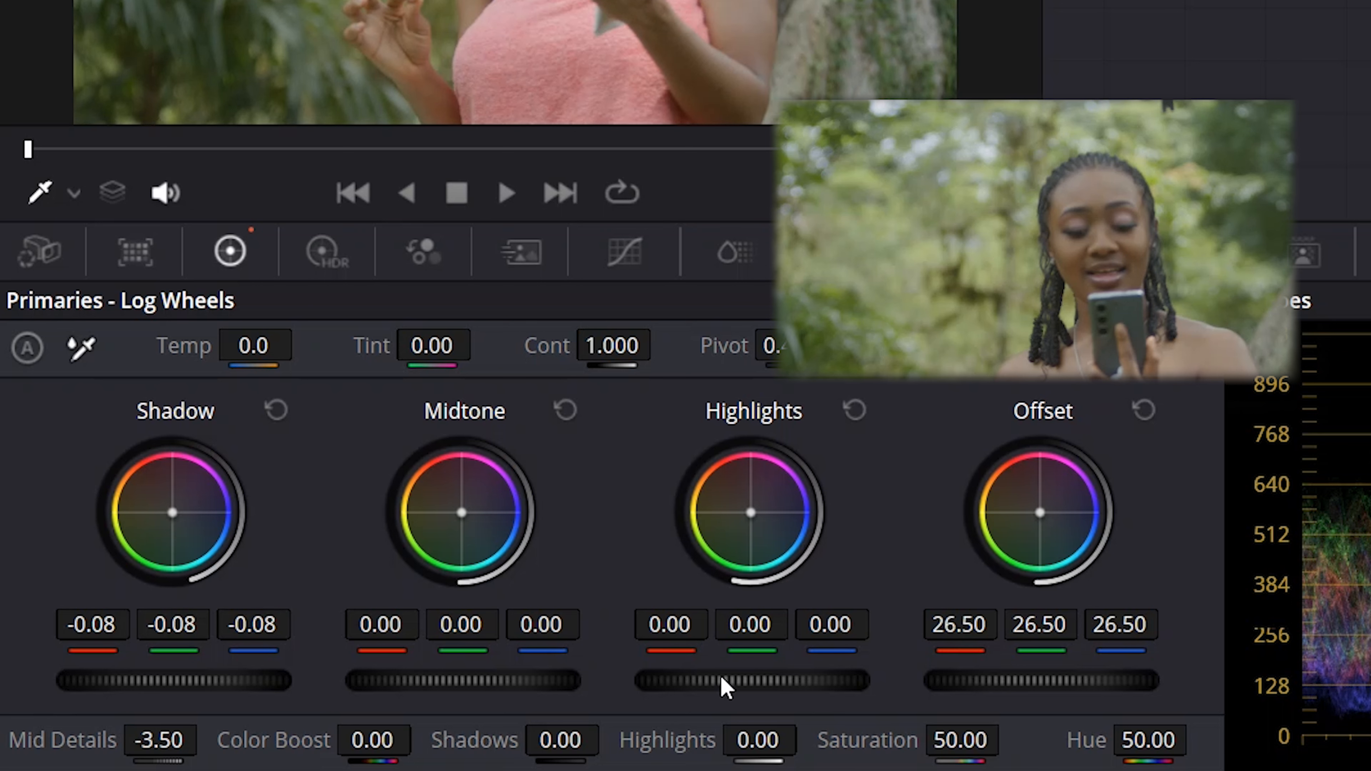
drag(722, 682, 677, 681)
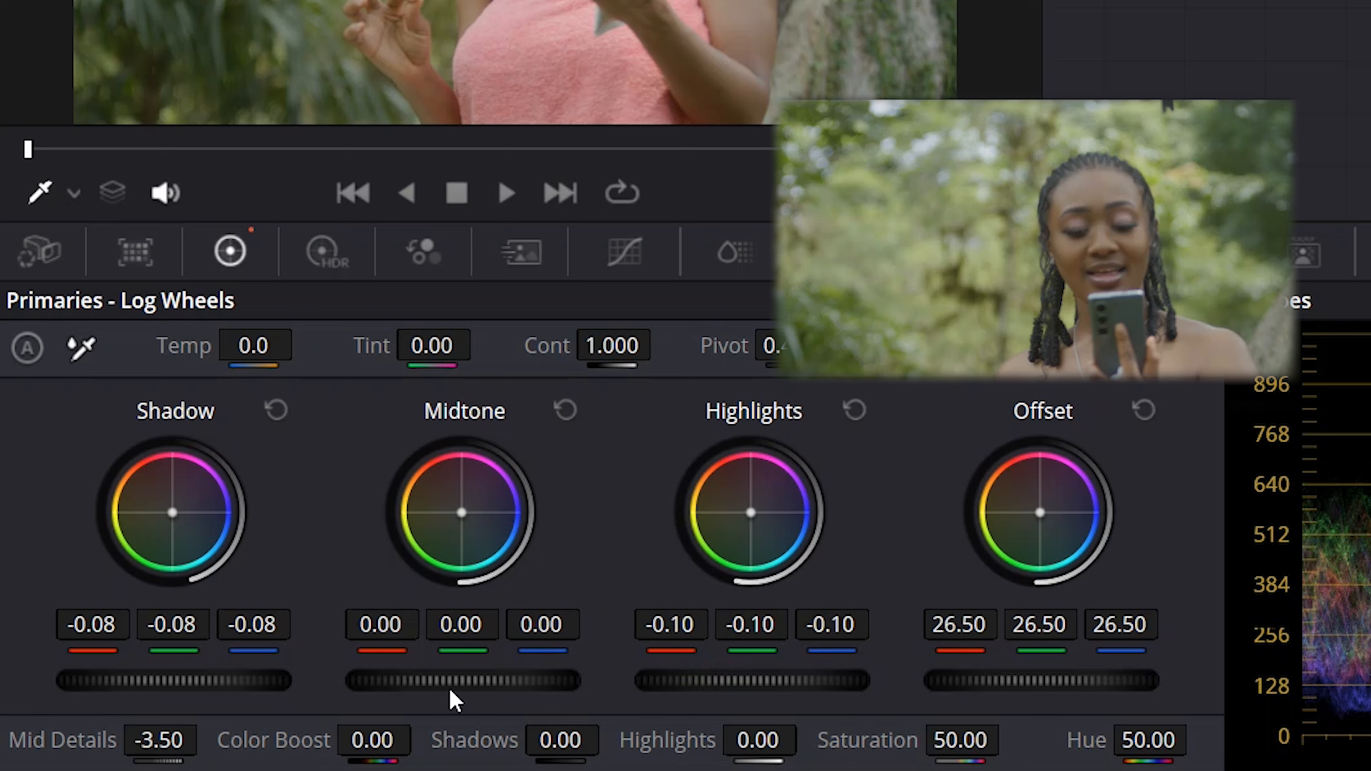
drag(448, 688, 520, 690)
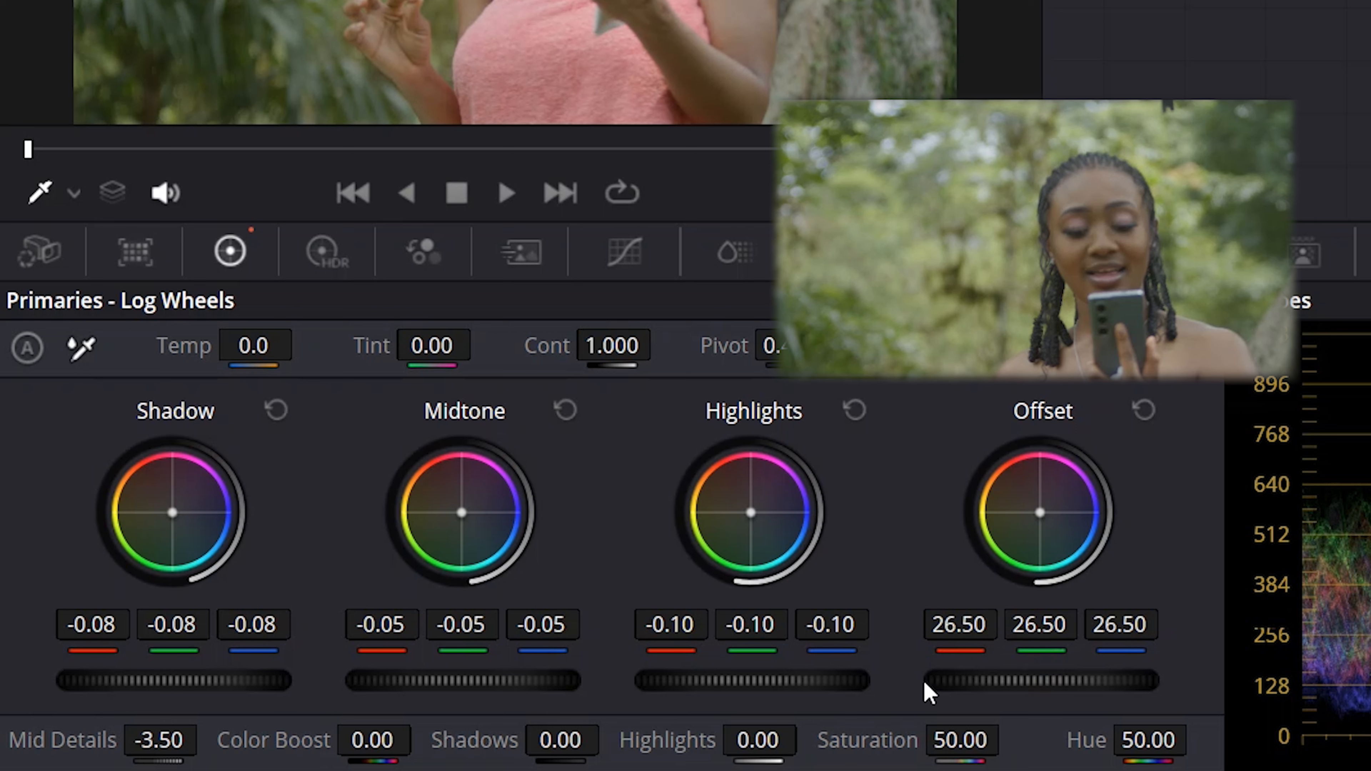
drag(996, 684, 1002, 684)
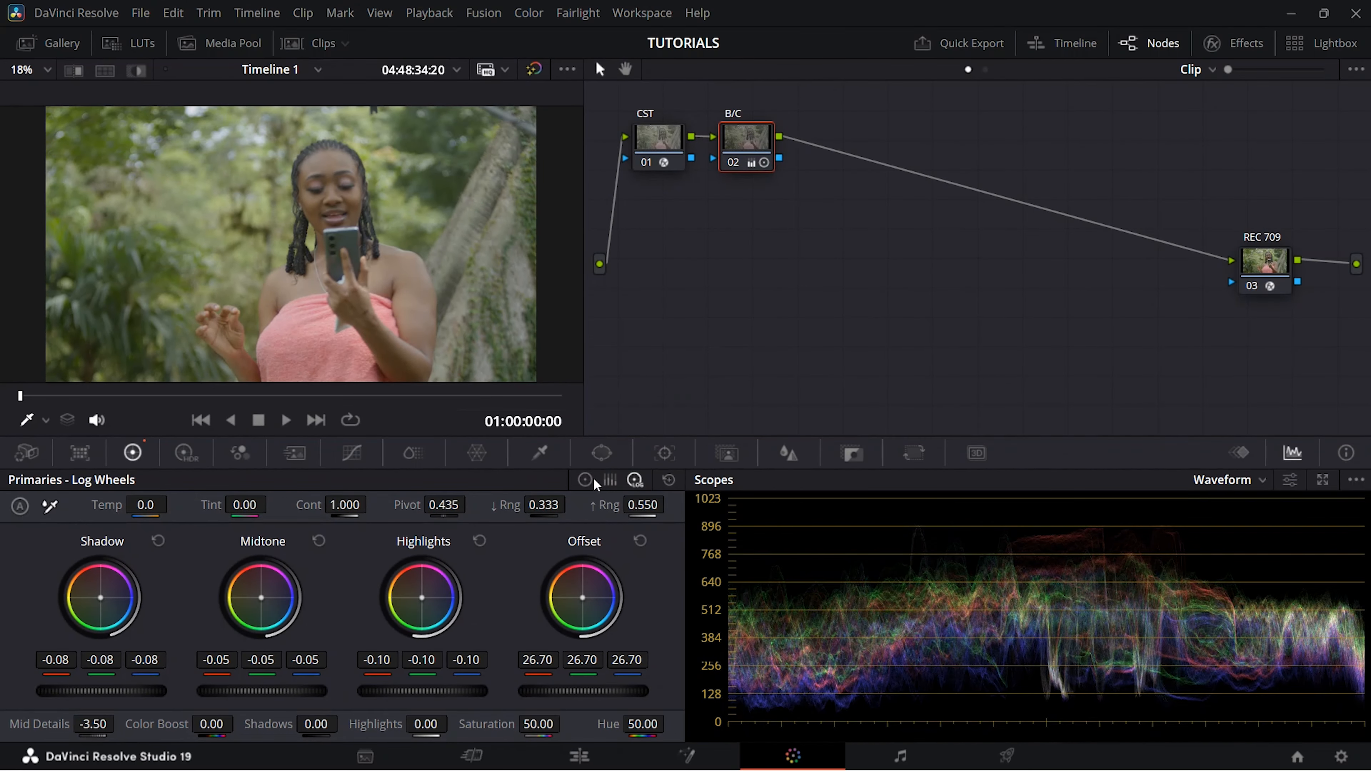
Step: Set the B/C node's primary Highlights adjustment to -11
click(592, 479)
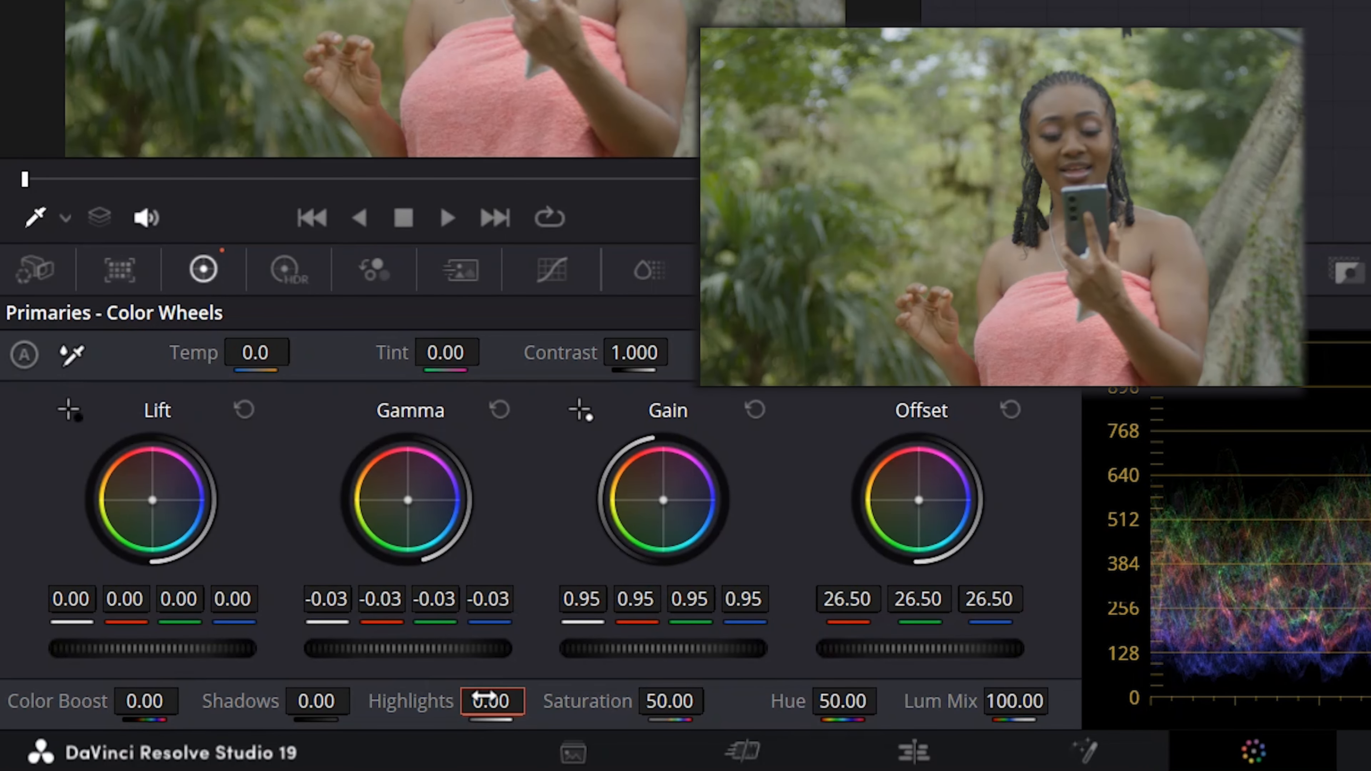
click(484, 696)
text(-11)
key(Return)
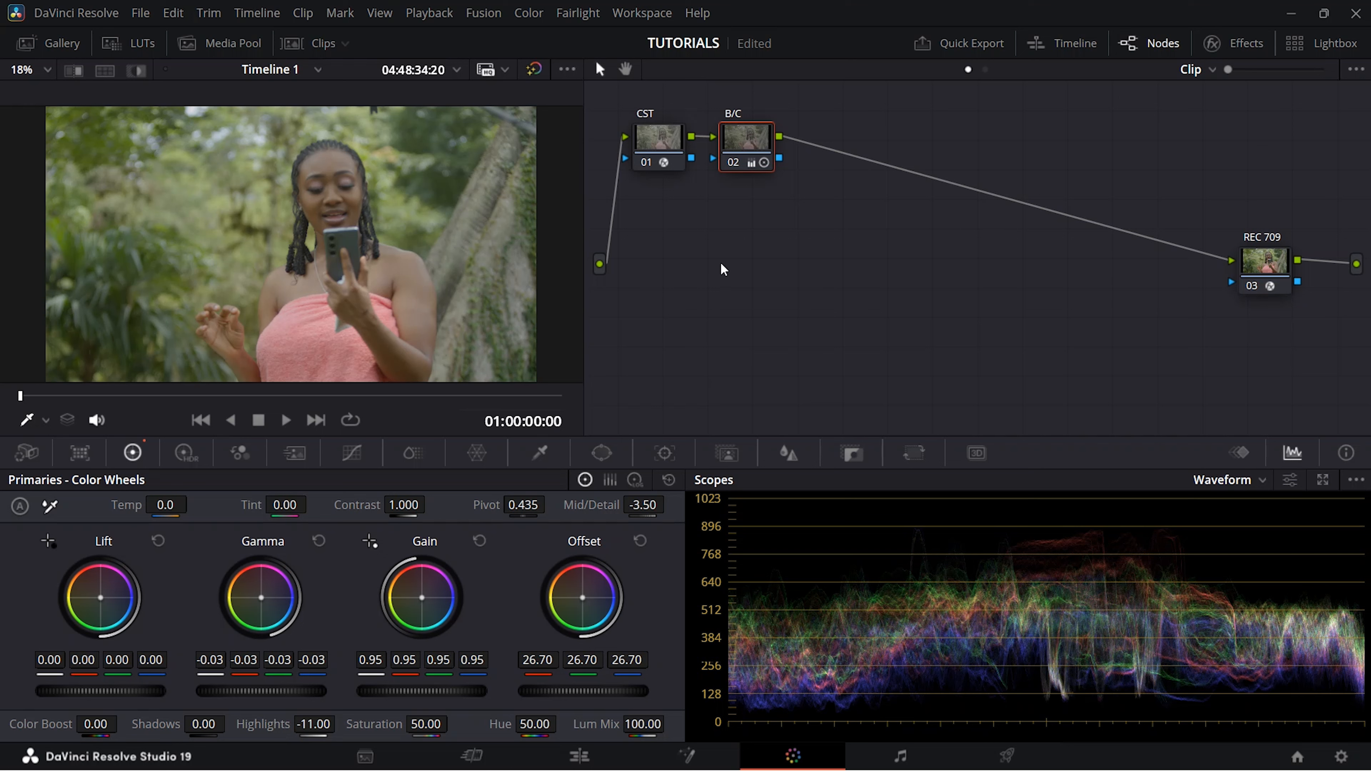
Step: Insert a serial node after the B/C node and label it WB
key(alt+s)
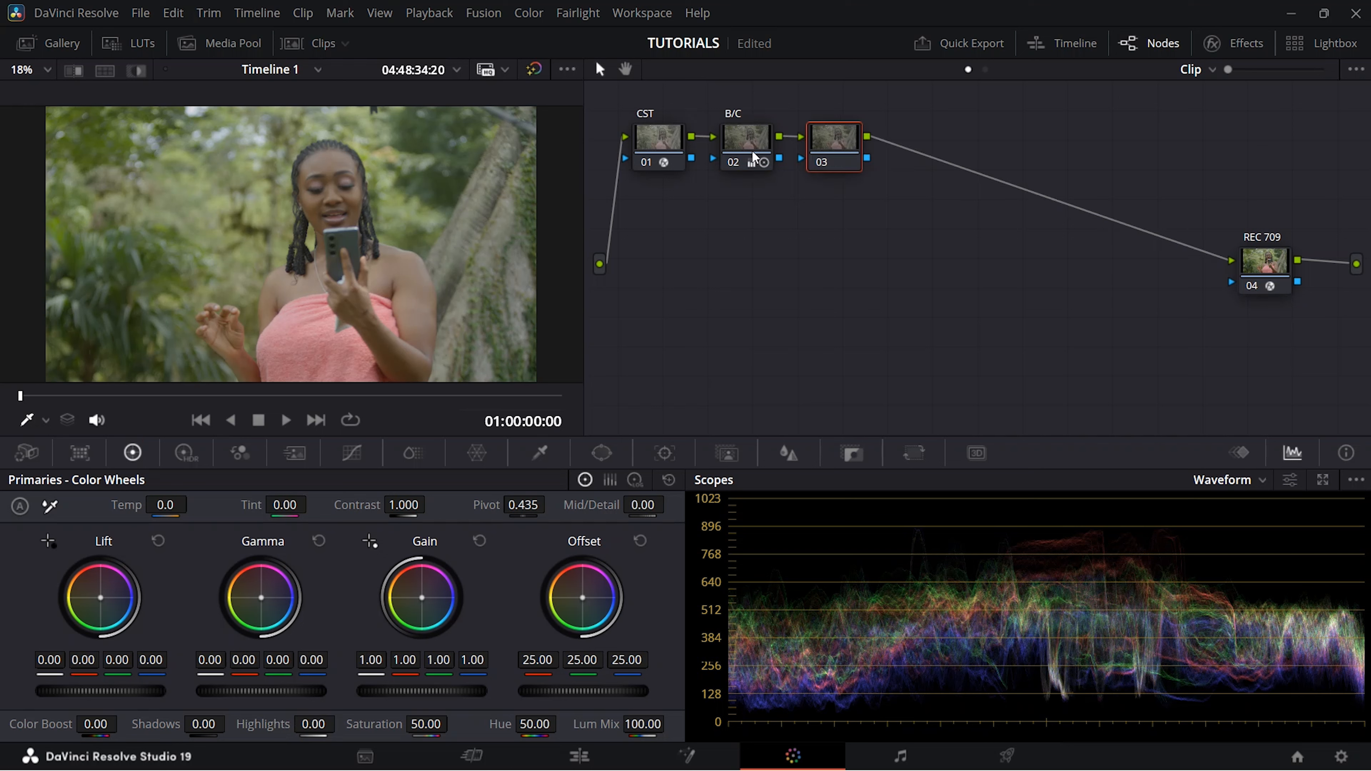
right_click(830, 141)
click(865, 176)
text(wb)
click(843, 151)
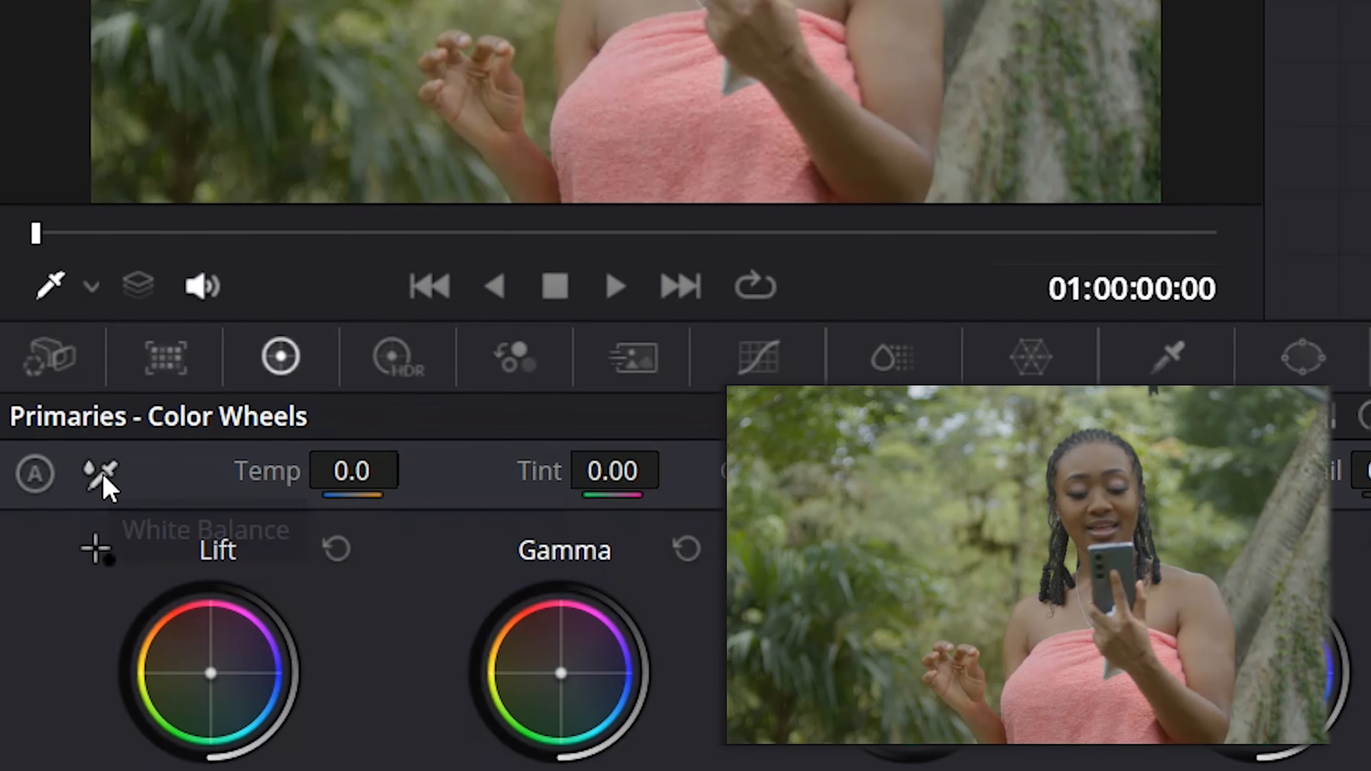
Step: Sample the white balance from the bright area at the top of the image and set Temp to 150 and Tint to 4
click(103, 474)
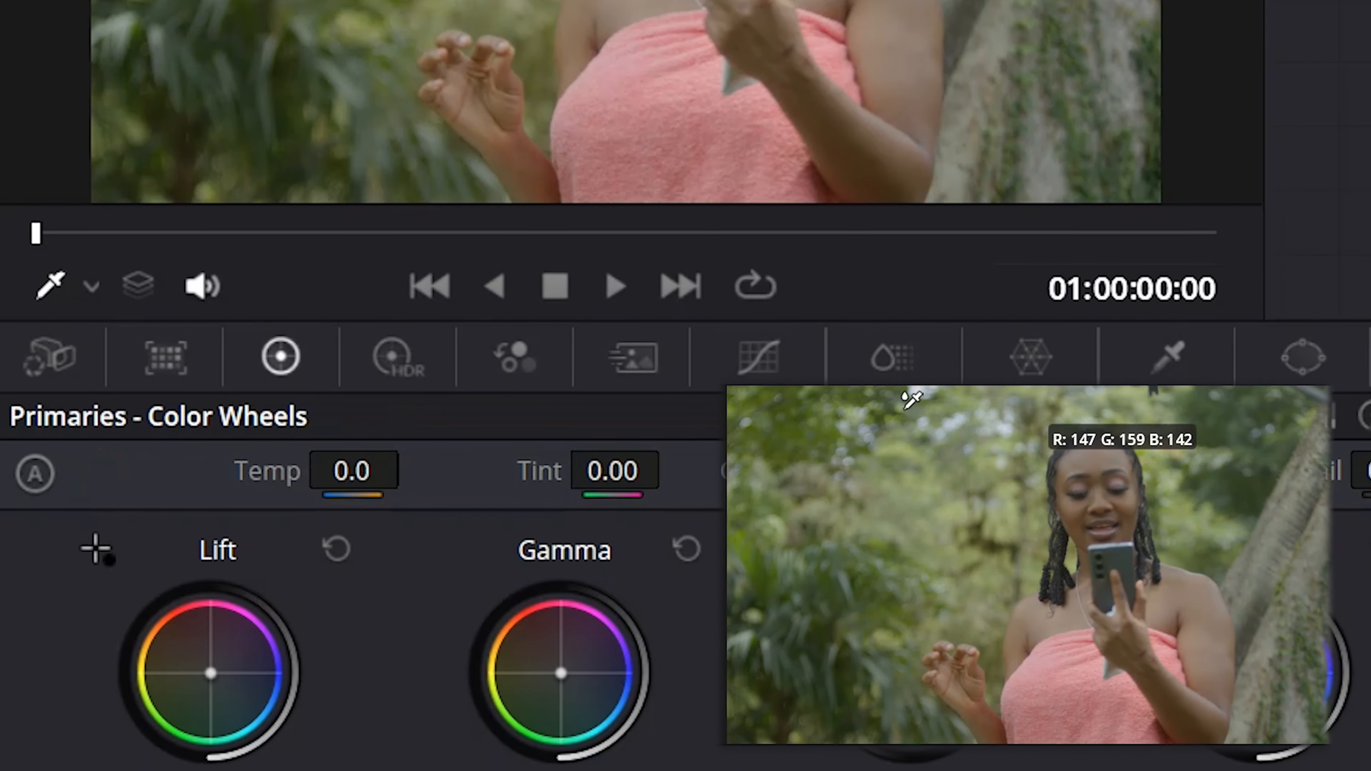
click(921, 394)
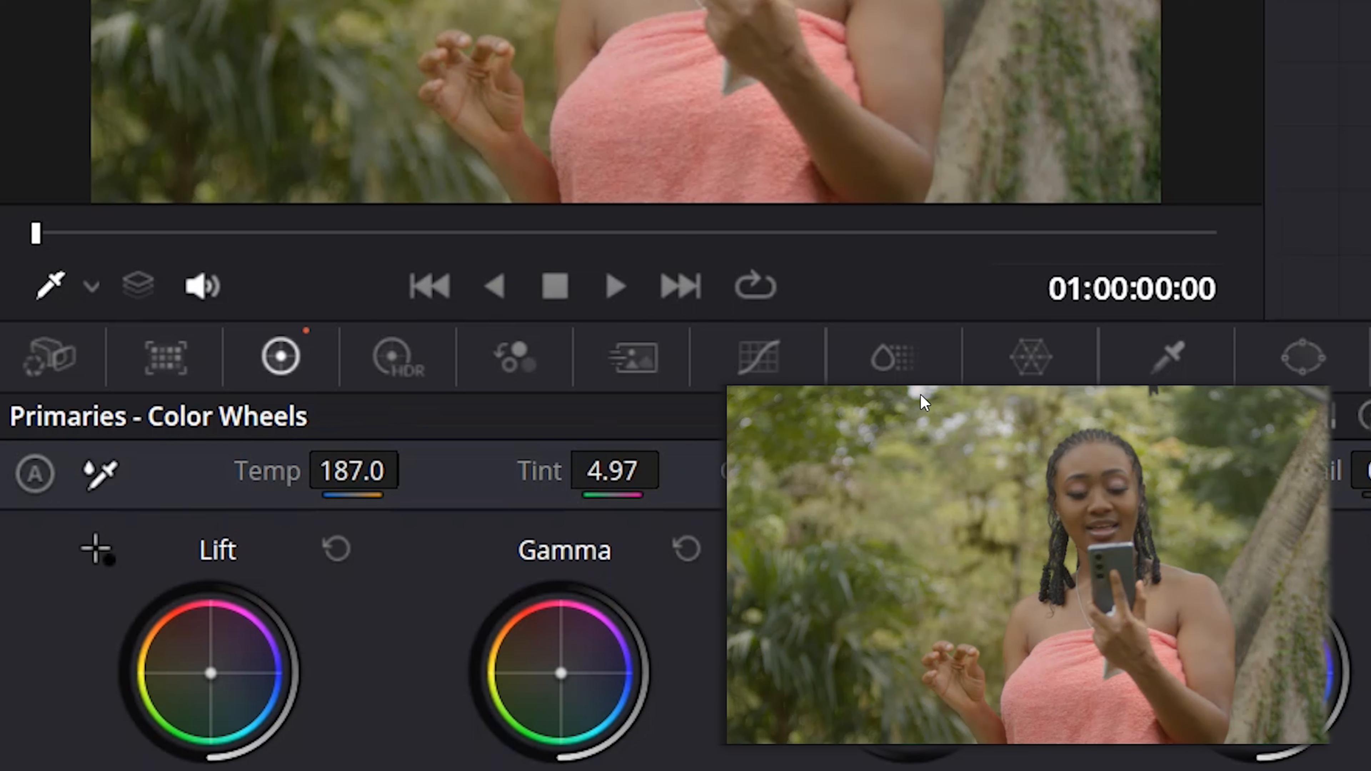
click(351, 471)
text(150)
key(Return)
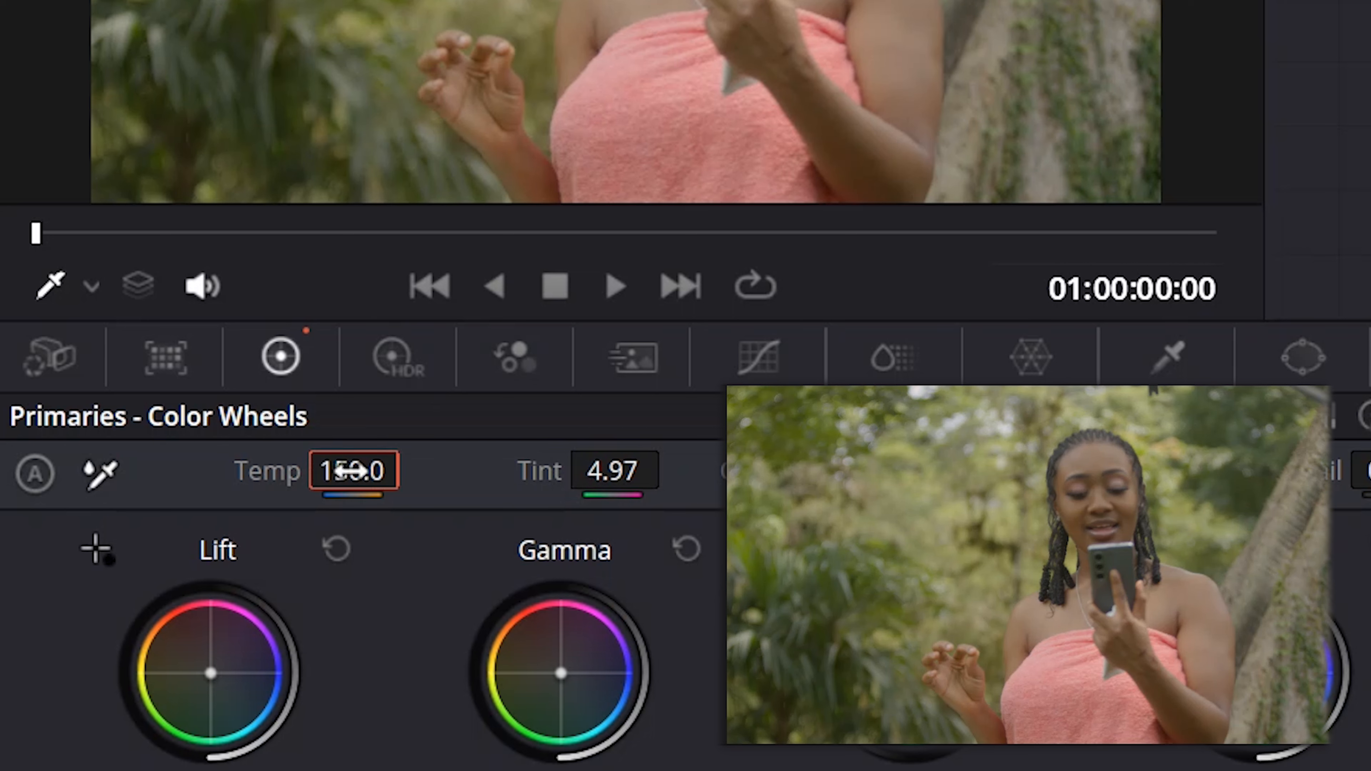
click(592, 471)
text(4)
key(Return)
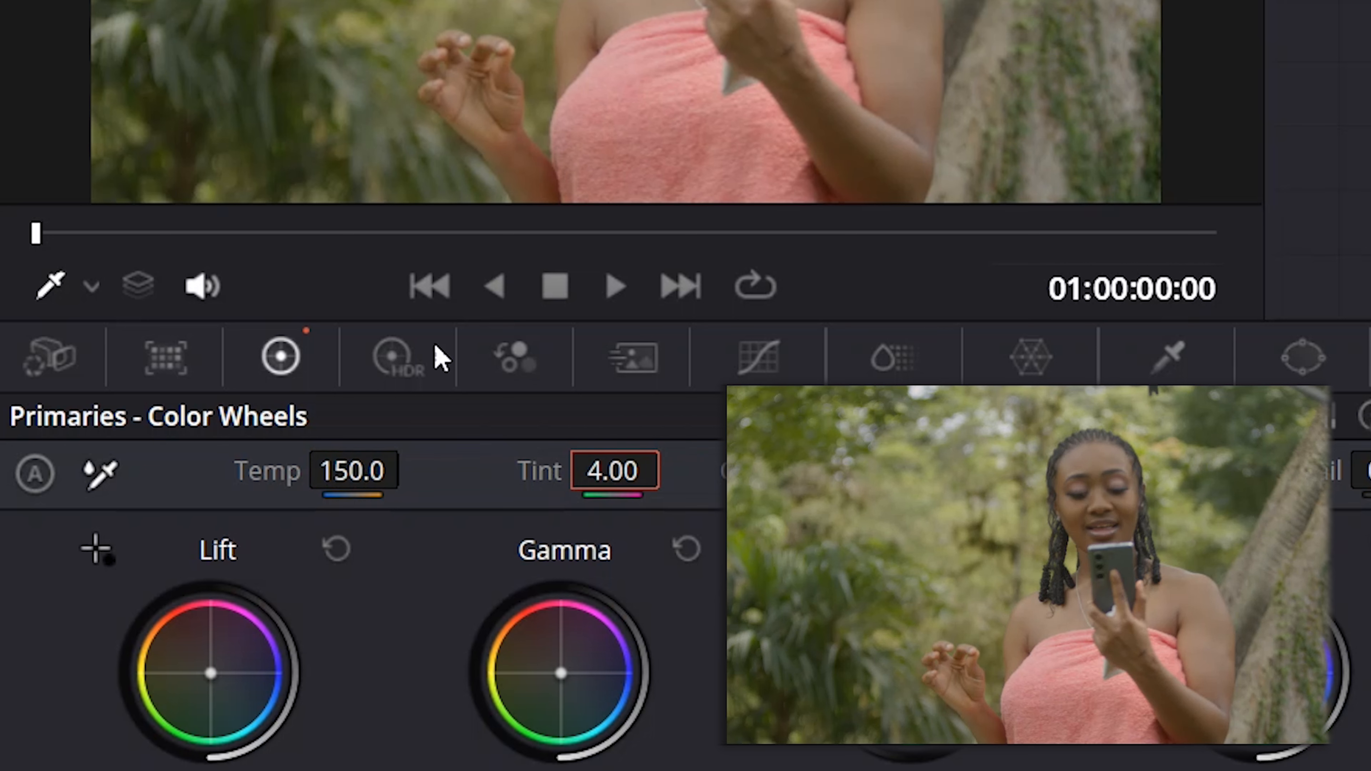
Step: Set the WB node's Temp to 130 and Tint to 3.5
click(353, 474)
text(130)
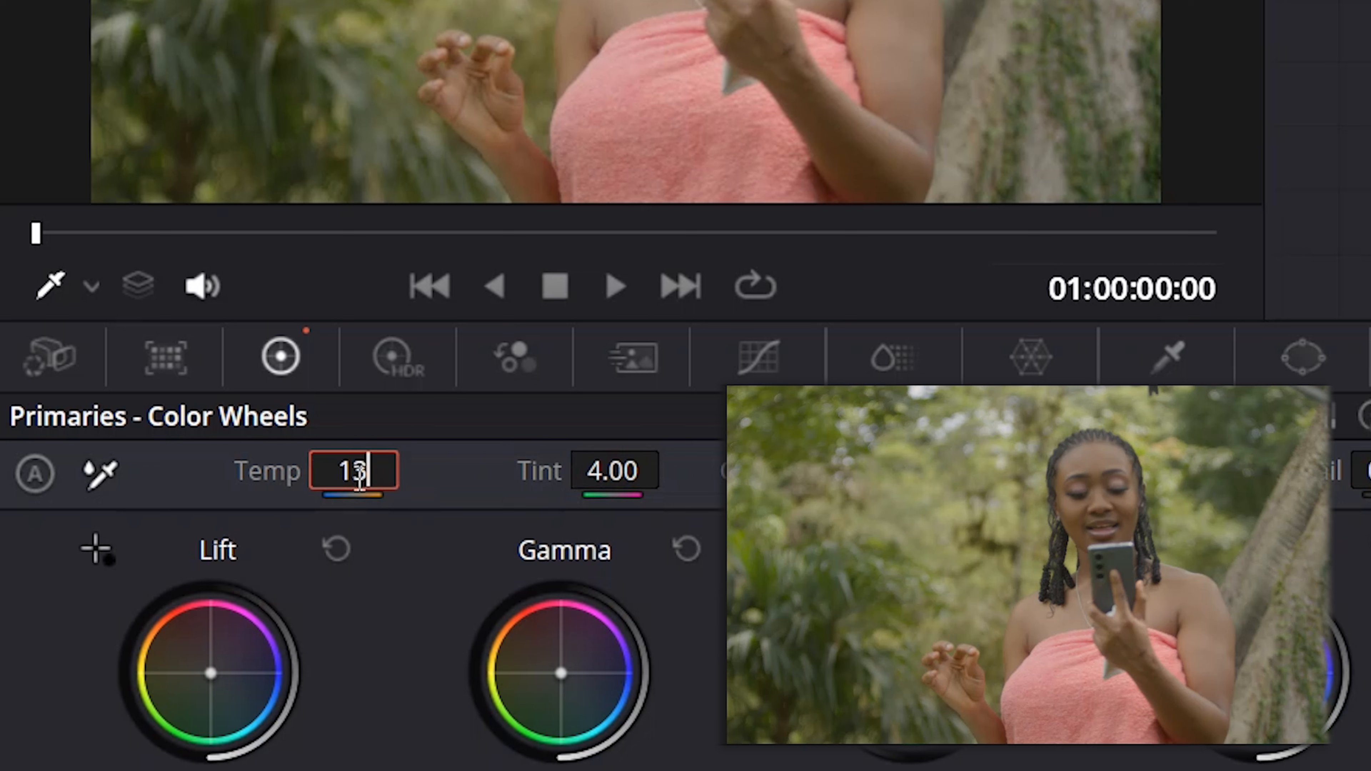
key(Return)
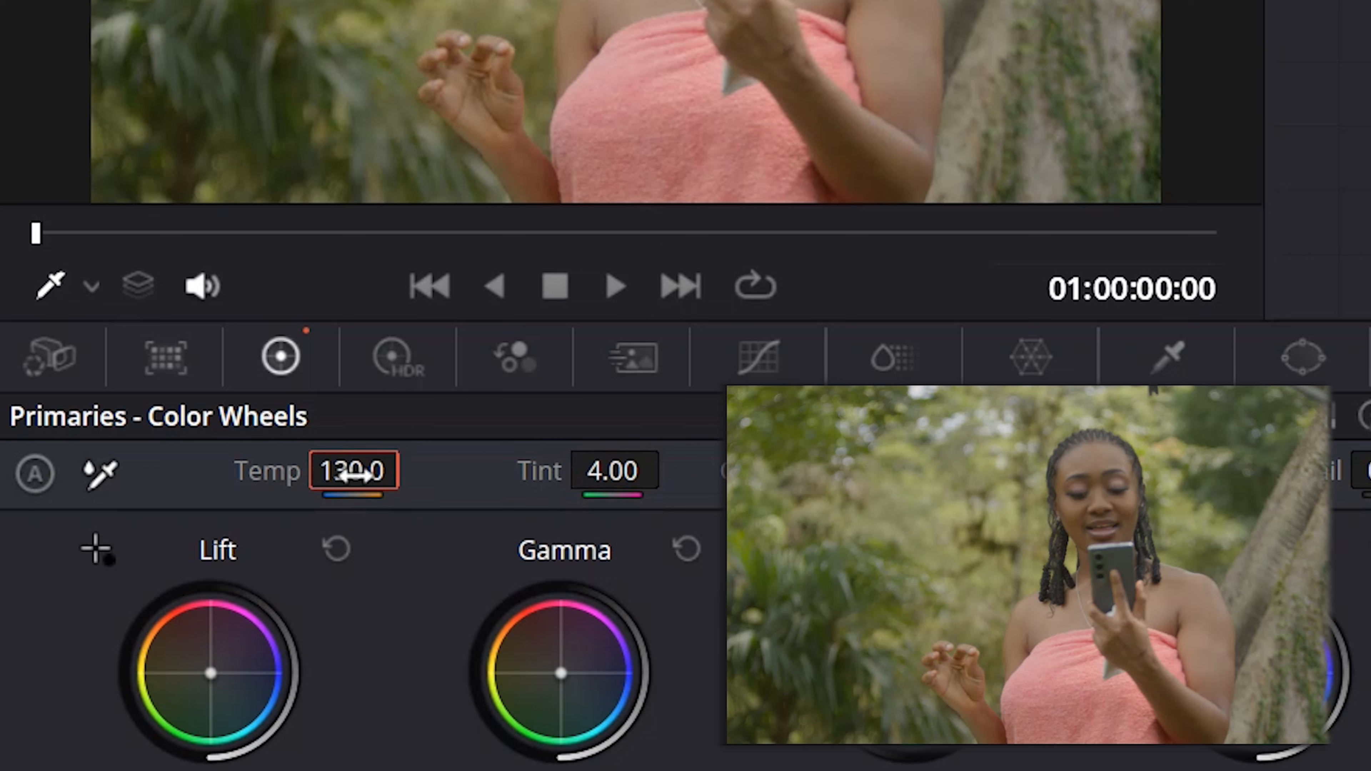
click(619, 478)
key(BackSpace)
text(3.5)
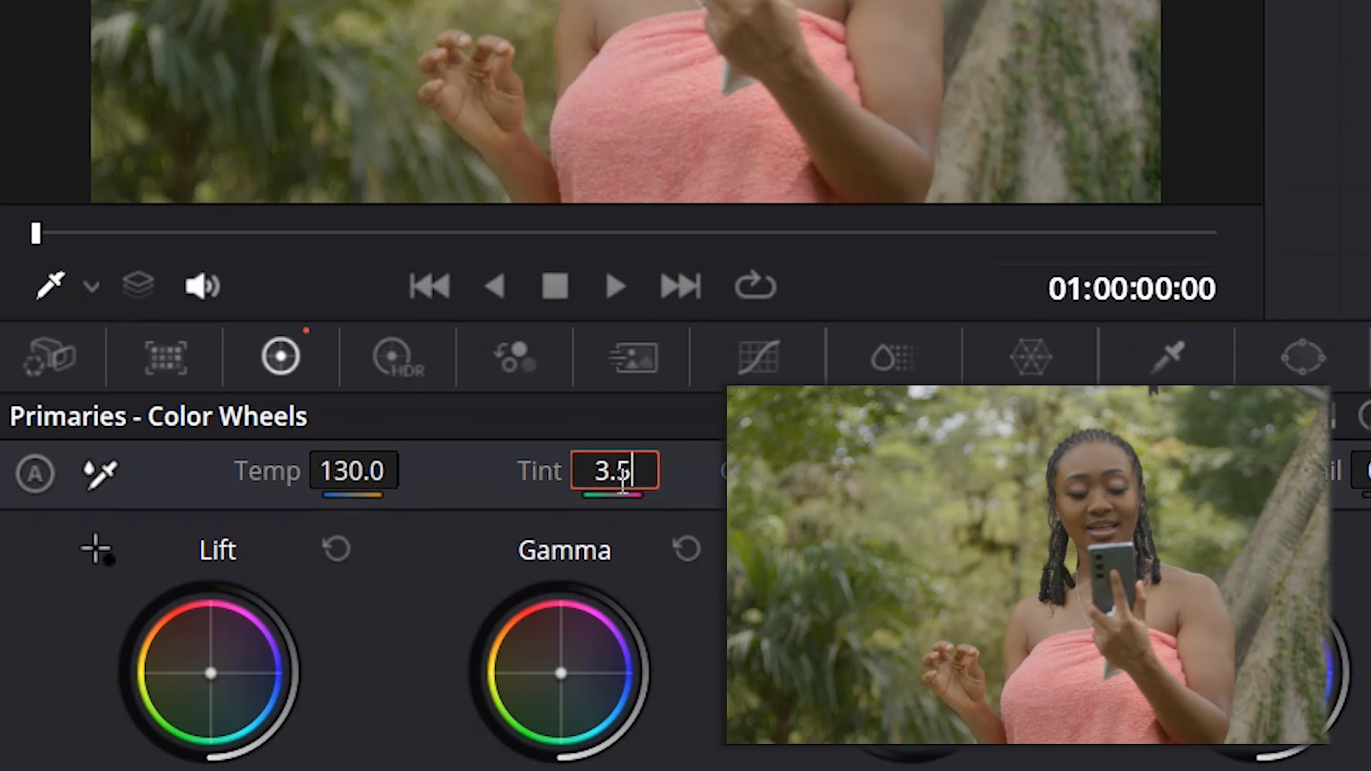
key(Return)
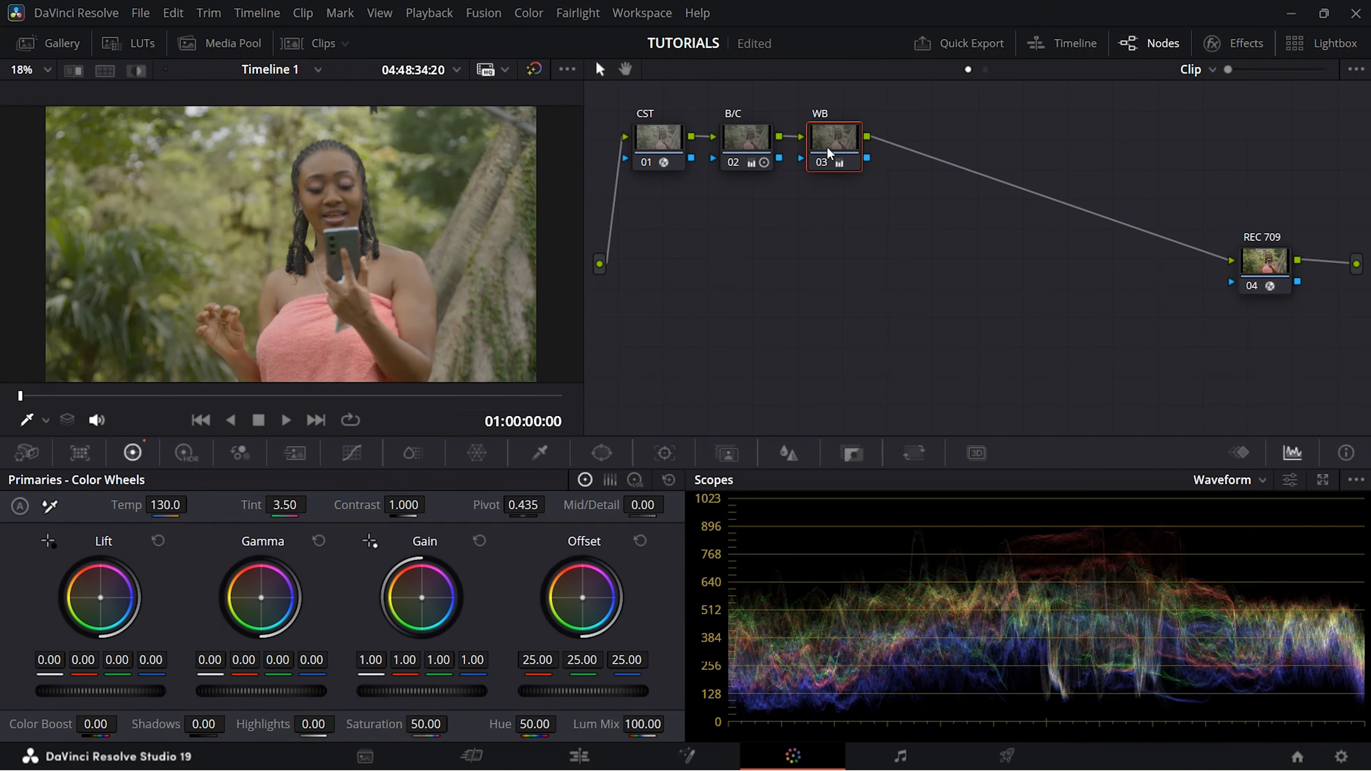
Step: Insert a serial node after the WB node and label it S-CURVE
key(alt+s)
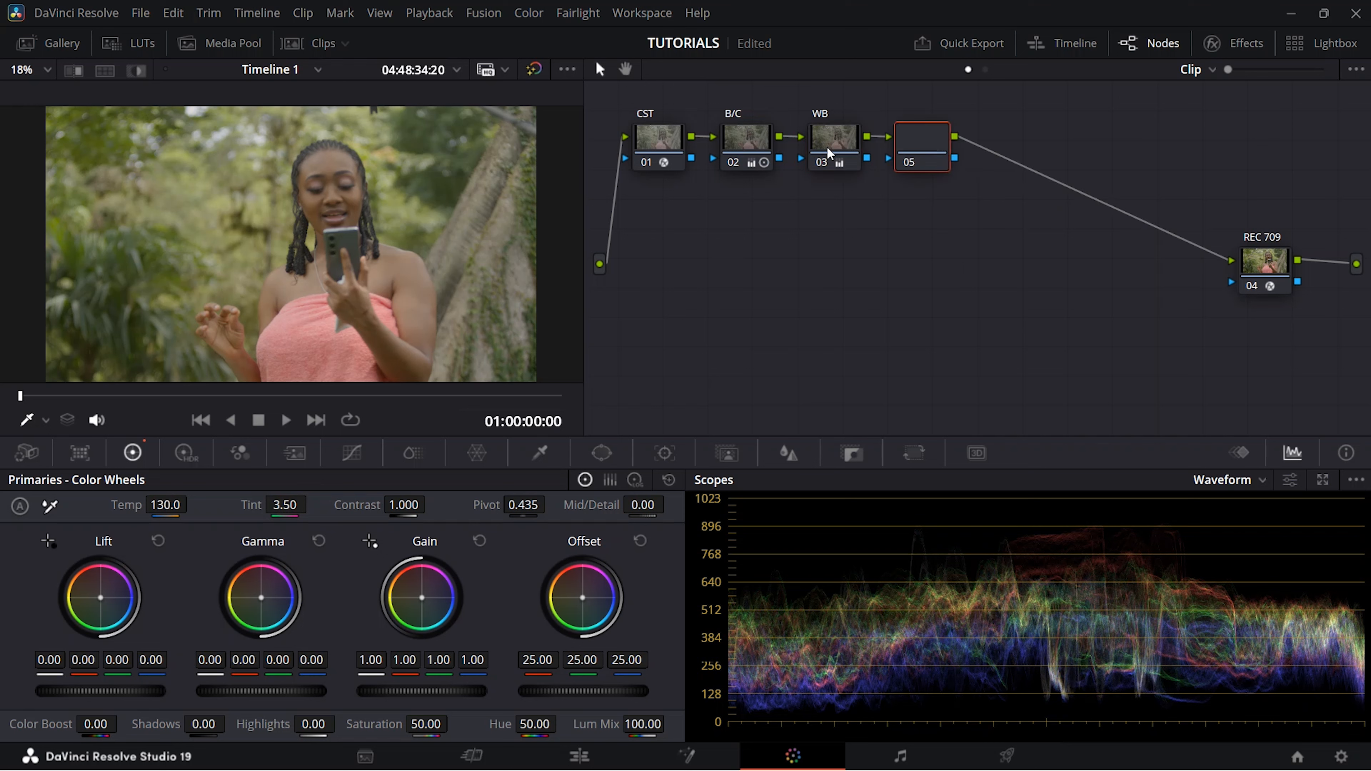
right_click(918, 130)
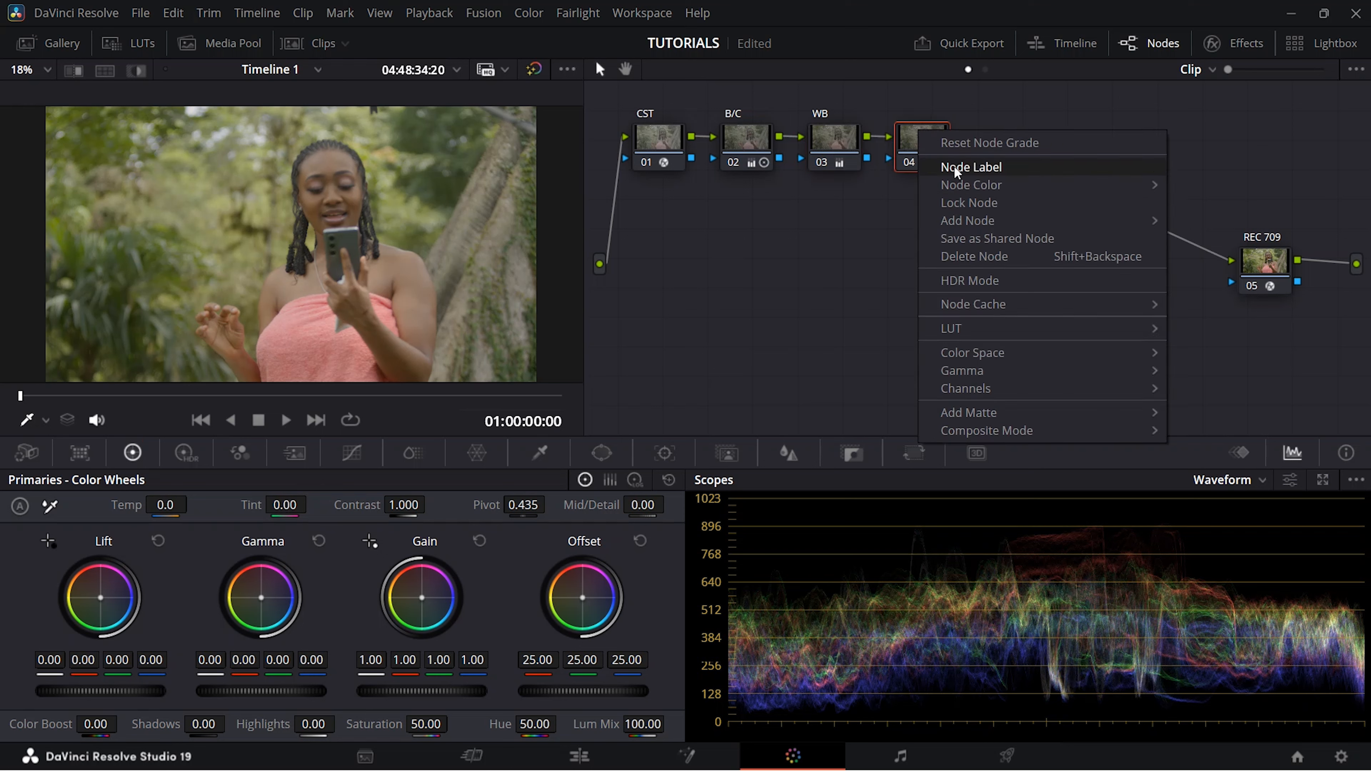
click(953, 167)
text(s)
key(BackSpace)
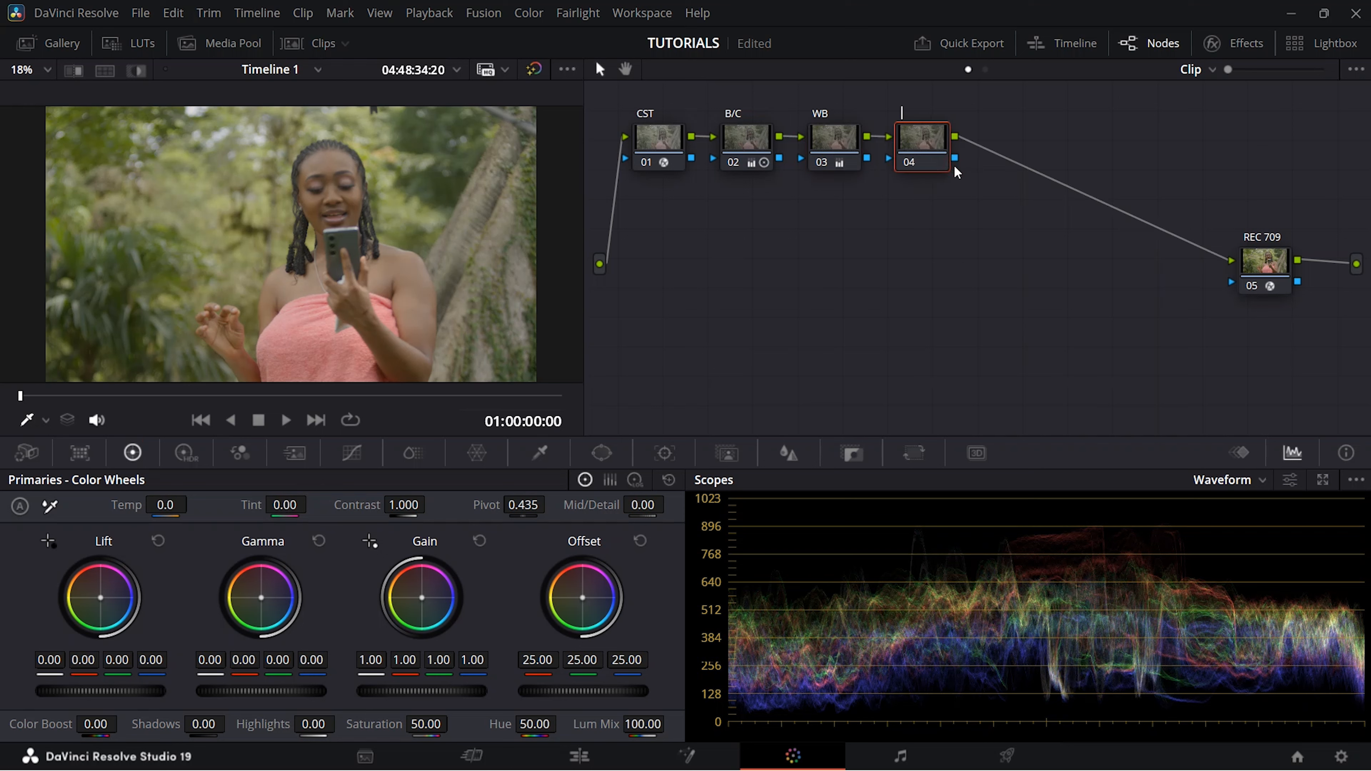
text(S-CURVE)
Step: Shape a gentle S on the S-CURVE node's custom curve, raising a point in the highlights and lowering one in the shadows
click(350, 447)
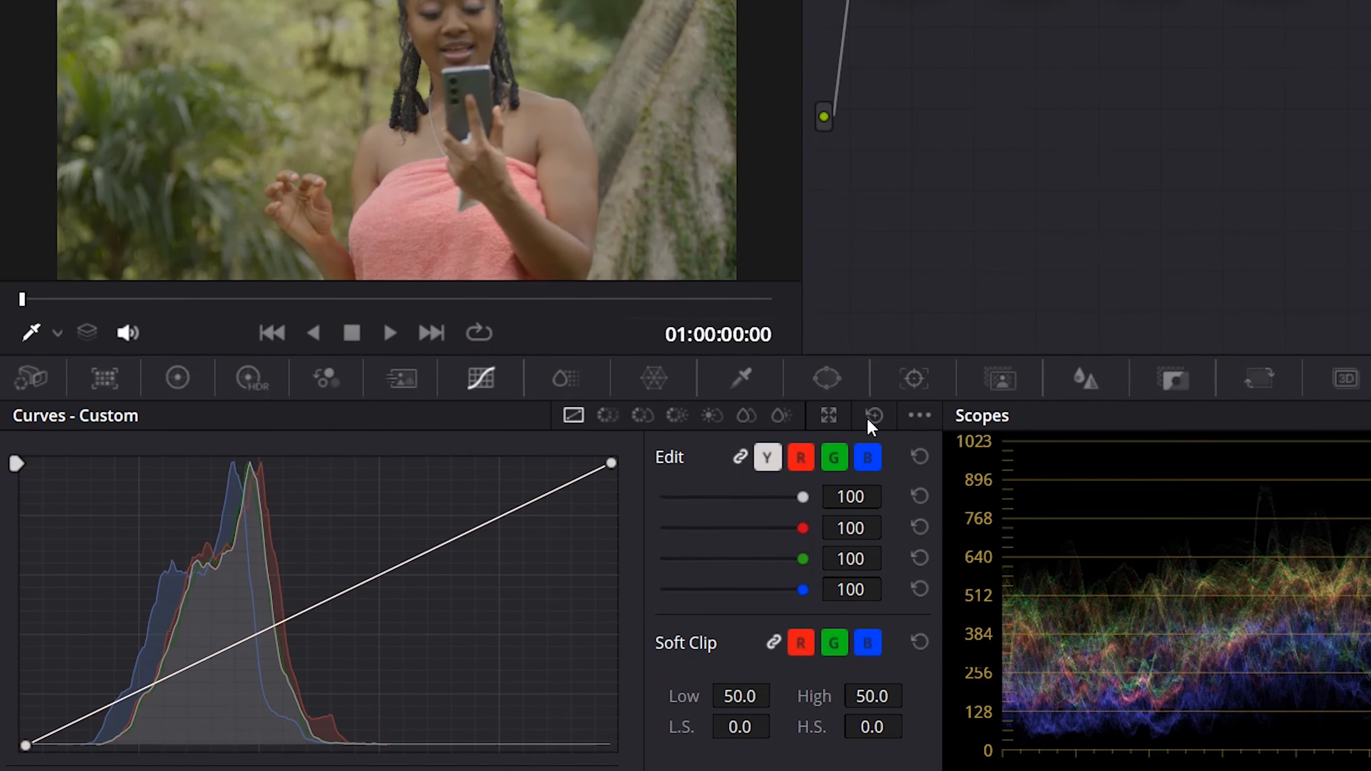
click(688, 475)
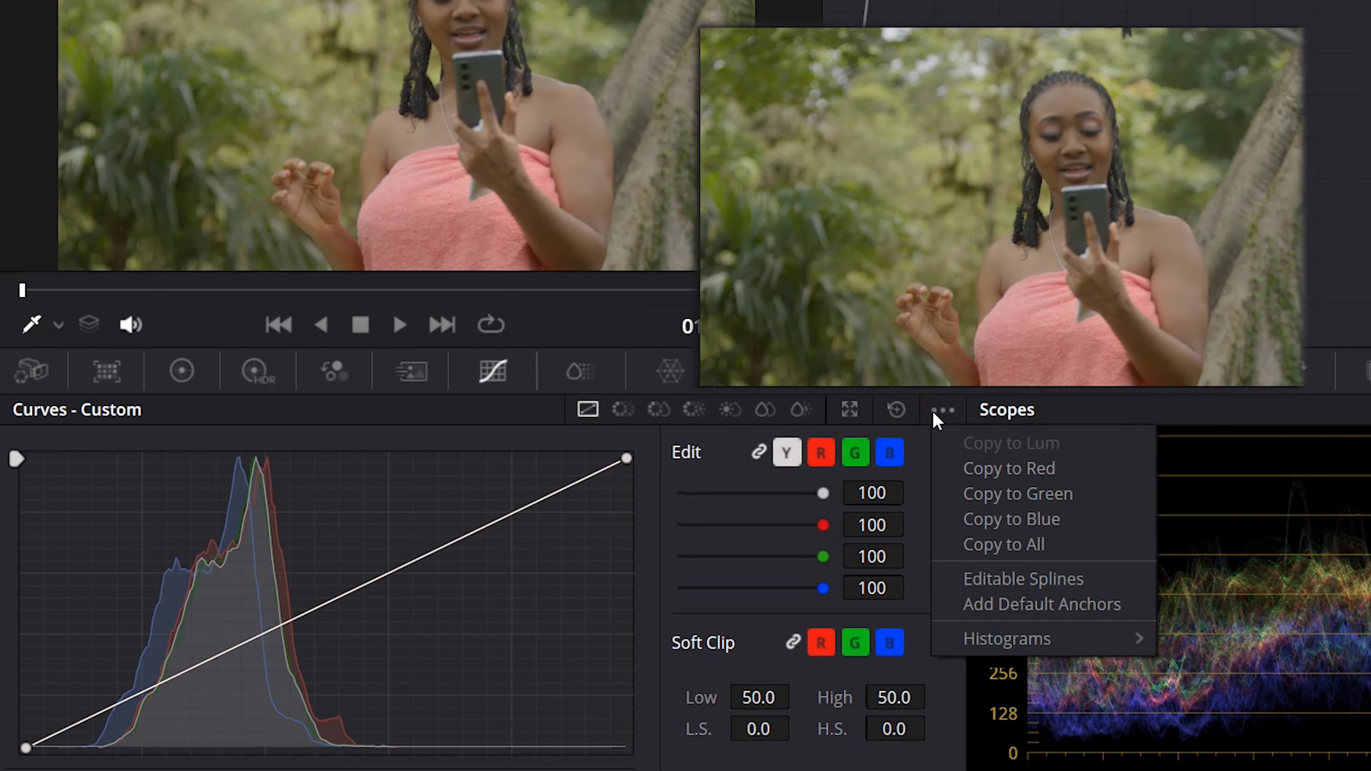
click(512, 519)
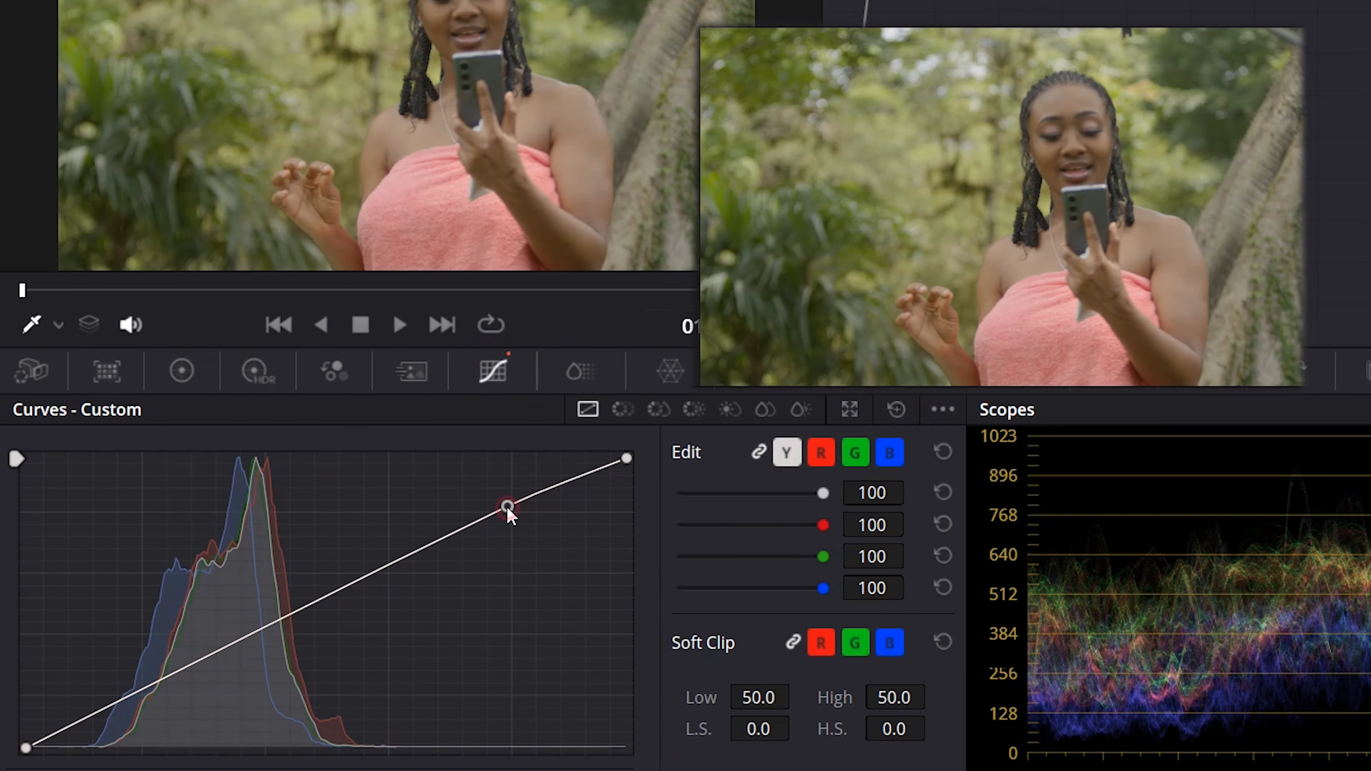
drag(508, 511, 500, 501)
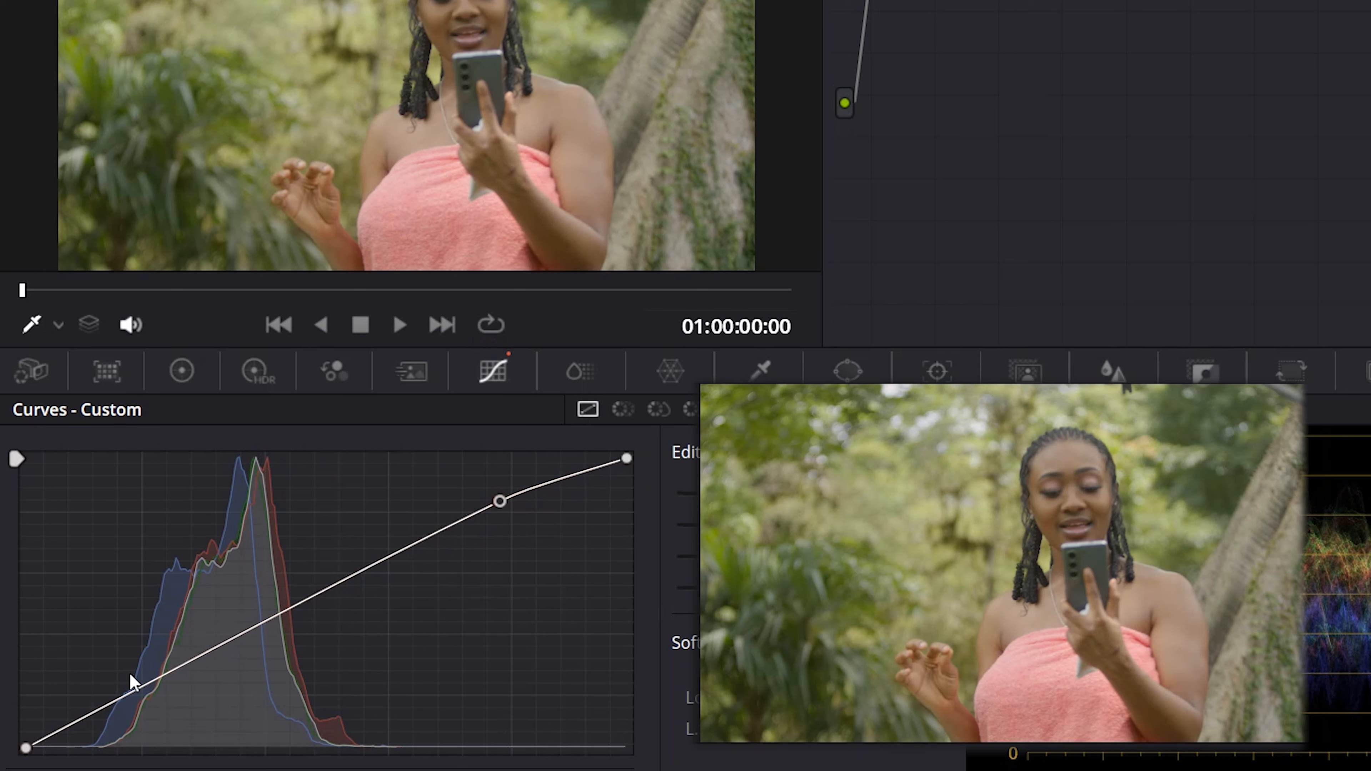
drag(134, 684, 148, 711)
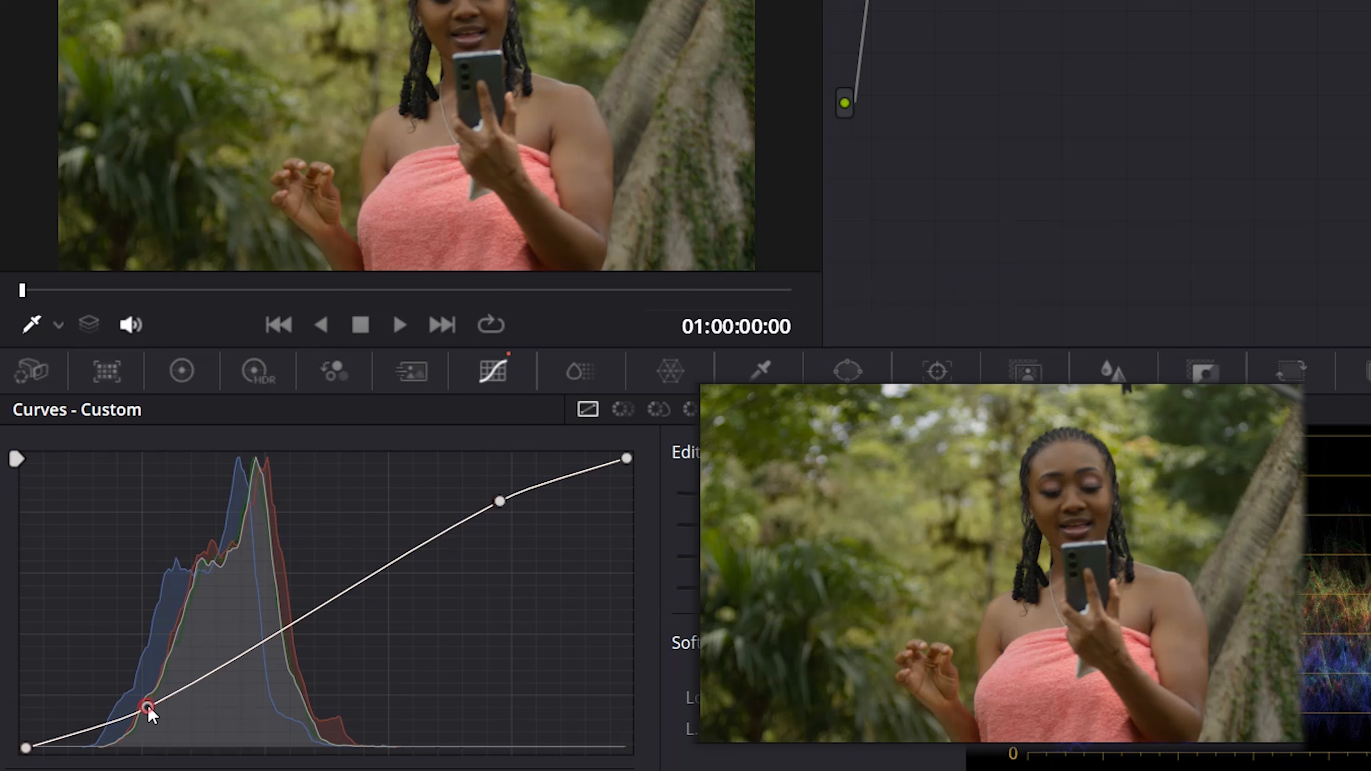
drag(148, 710, 152, 709)
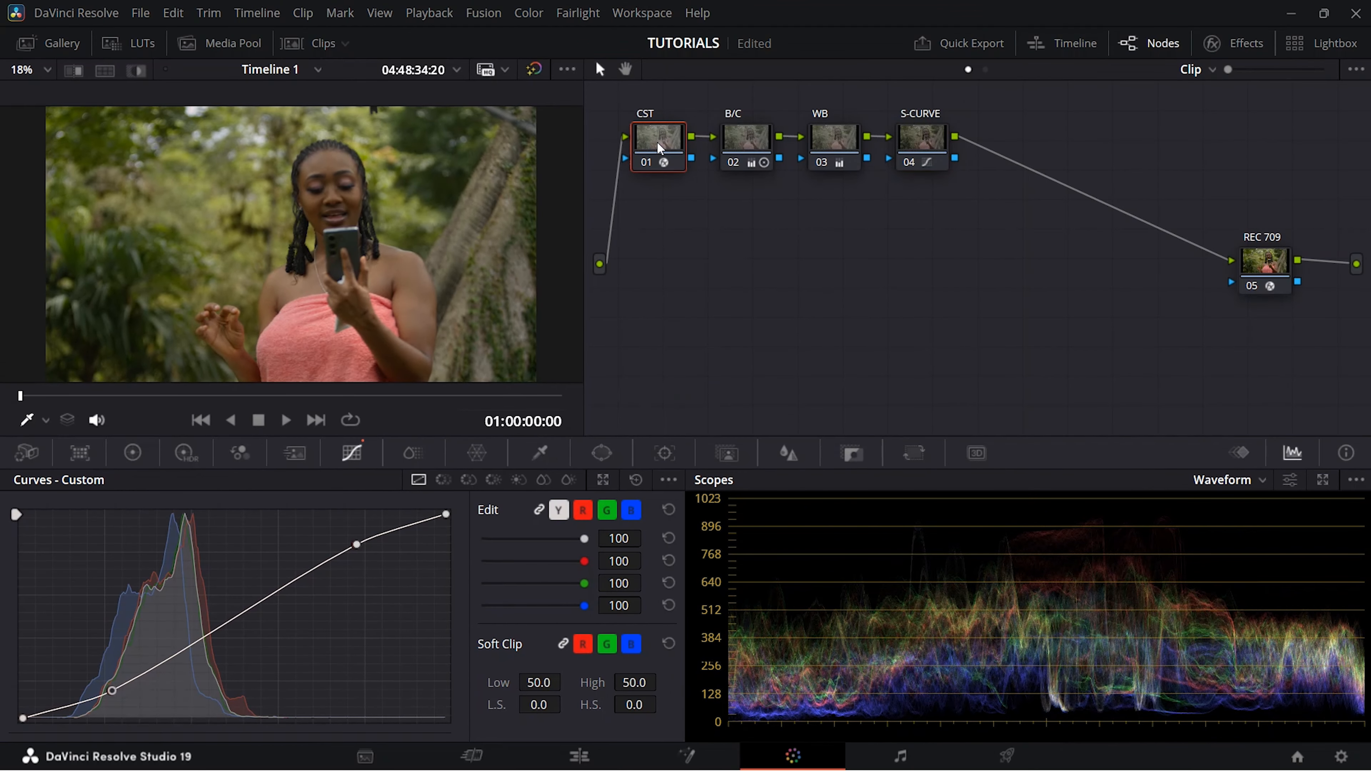
Step: Insert a serial node after the CST node, place it directly beneath CST and label it EXP
click(659, 149)
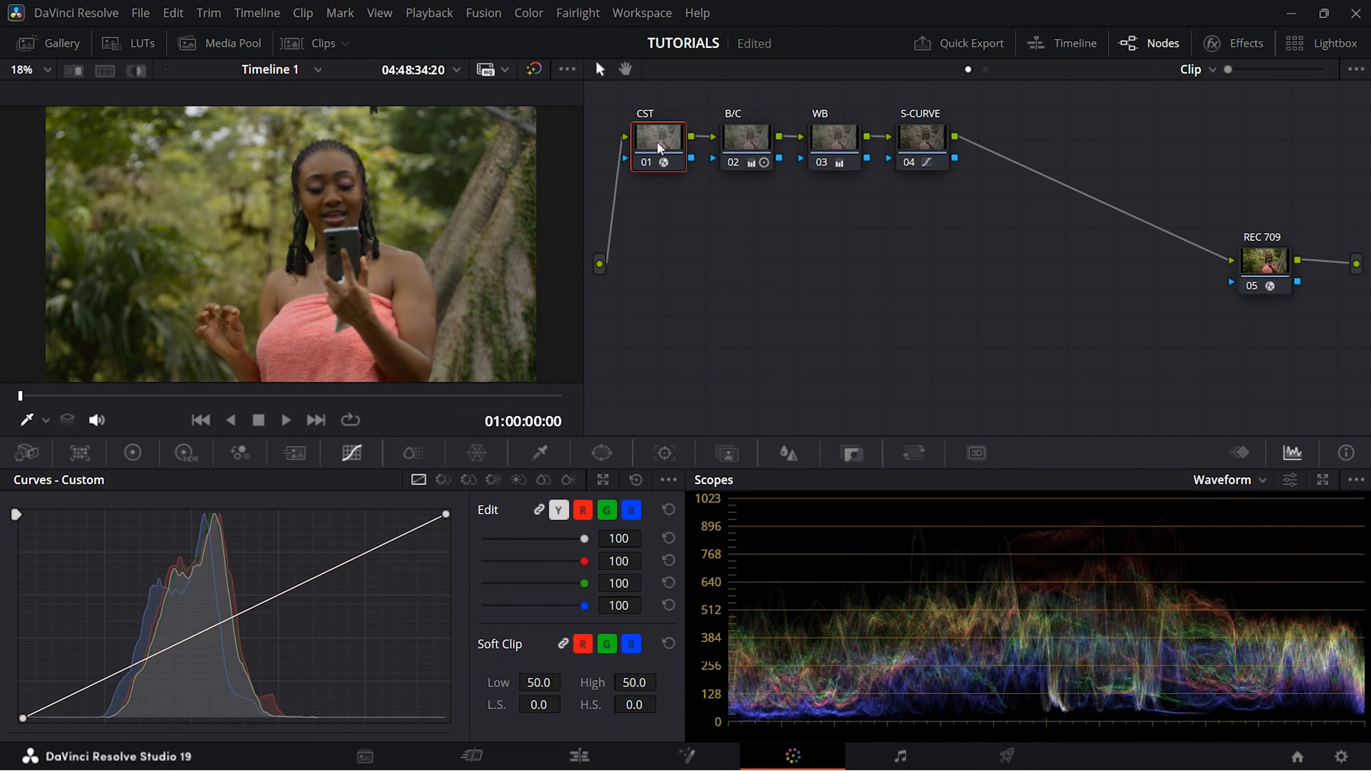
key(alt+s)
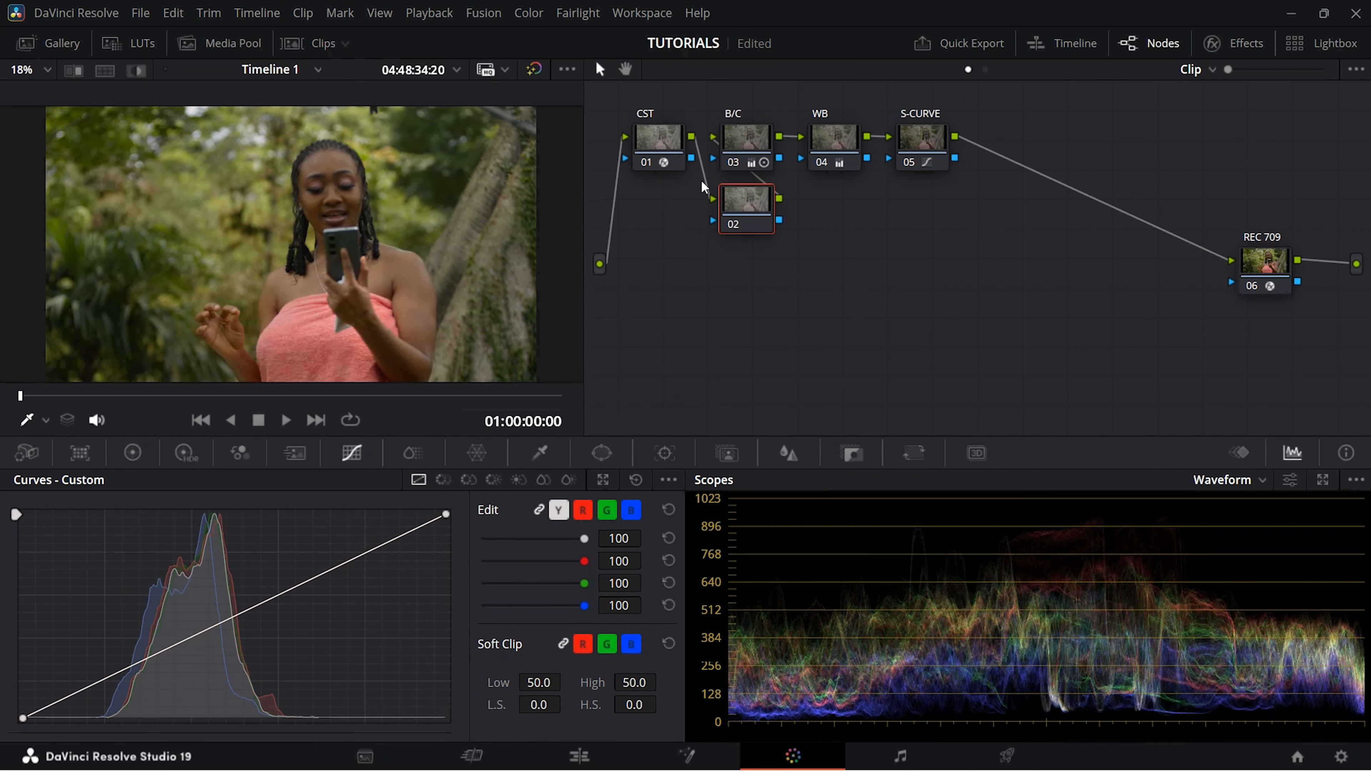
drag(739, 209, 654, 217)
right_click(653, 216)
click(677, 249)
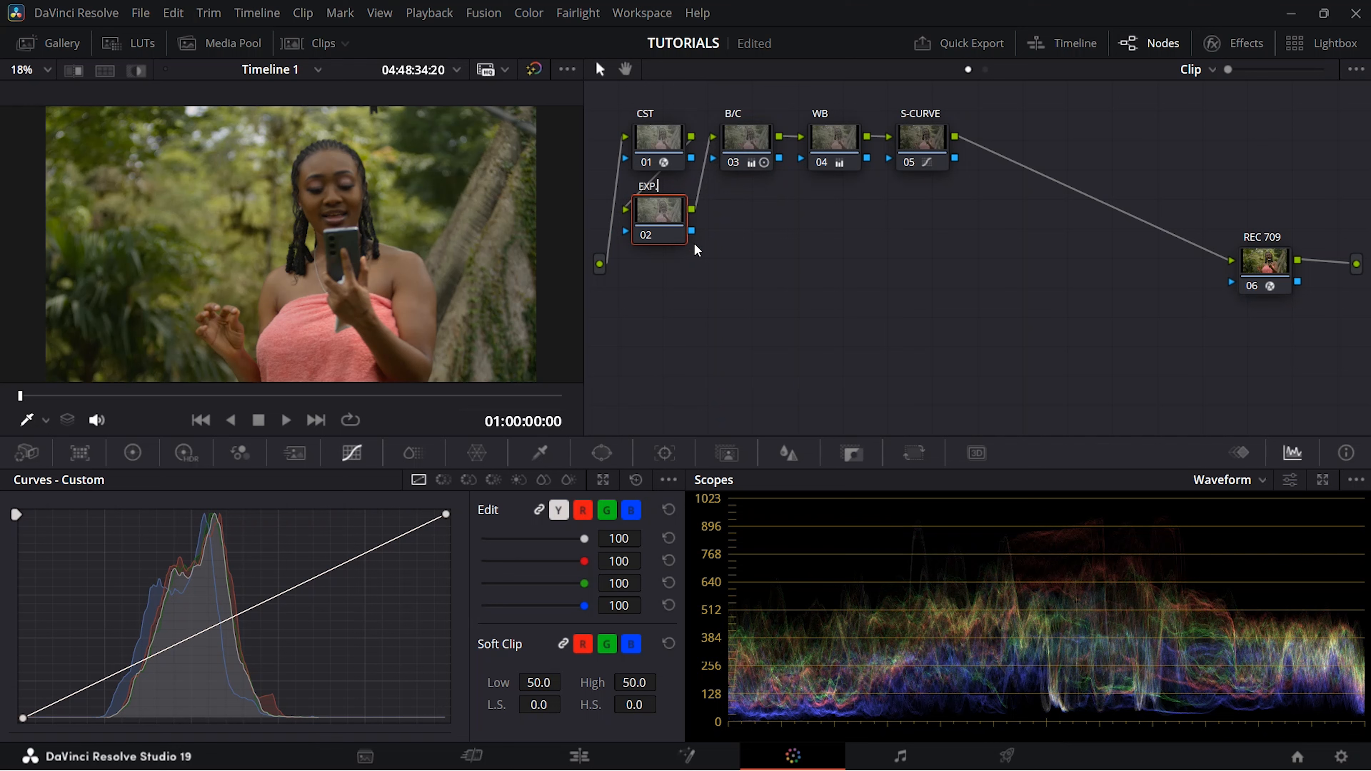
click(699, 256)
Step: Insert a serial node after the S-CURVE node, place it beneath the EXP. node and label it CONTRAST
click(940, 149)
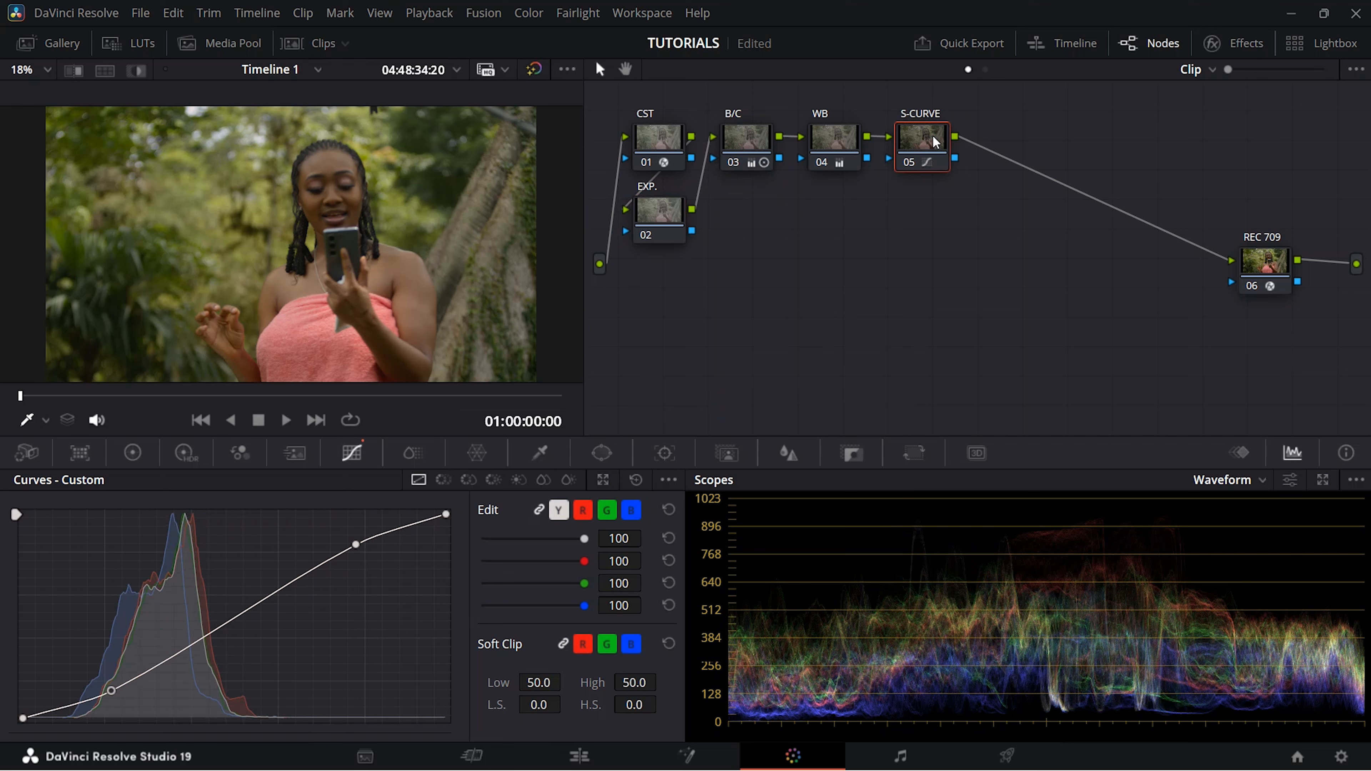
key(alt+s)
drag(1024, 154, 678, 304)
right_click(678, 305)
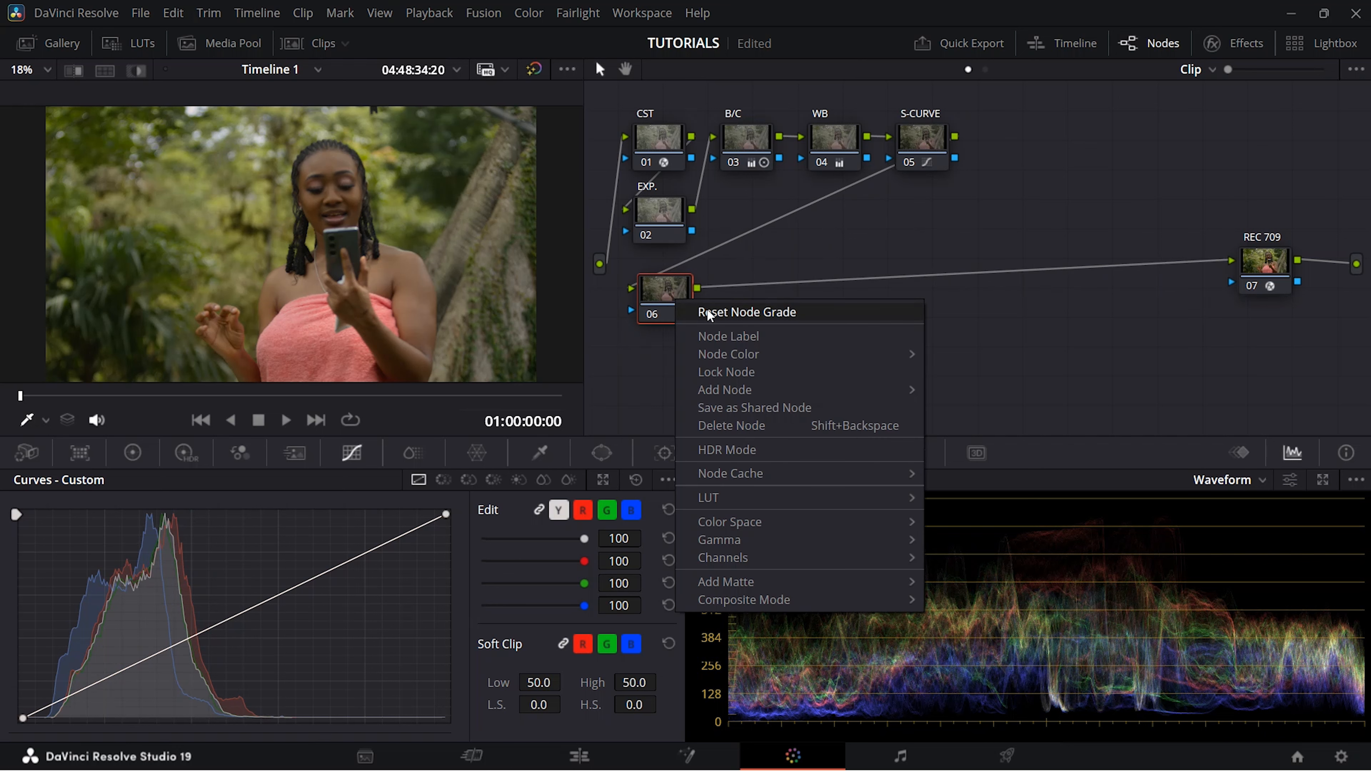
click(714, 328)
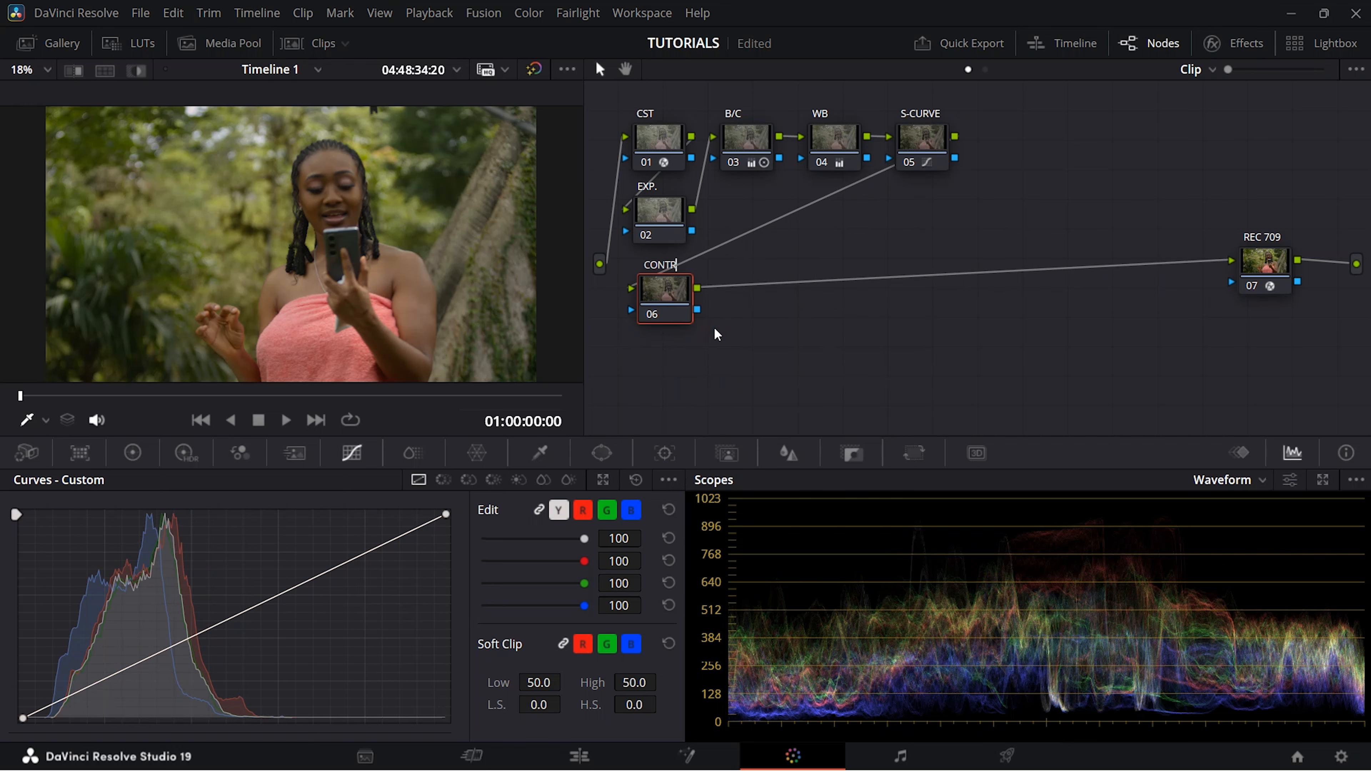
key(Return)
Step: Set the CONTRAST node's primary Contrast to 1.15
click(135, 454)
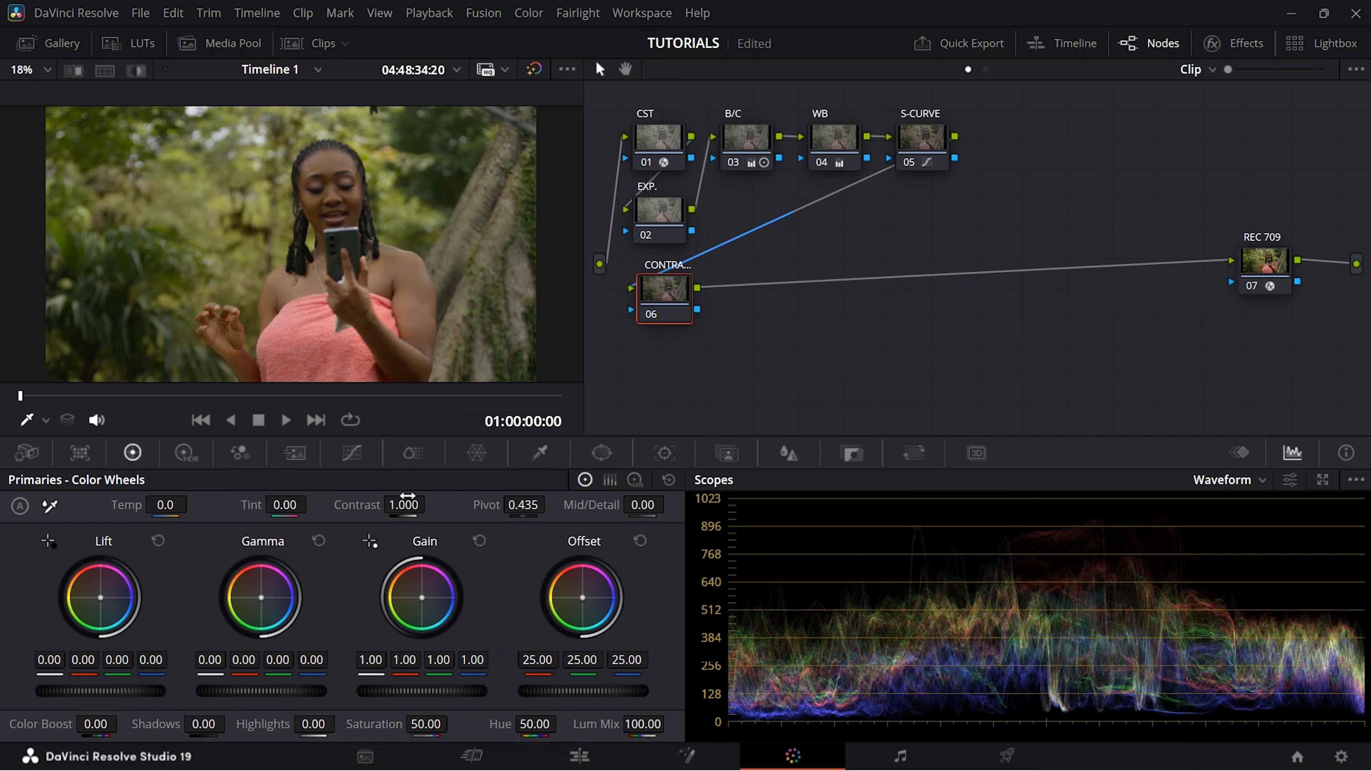
click(406, 499)
text(1.15)
key(Return)
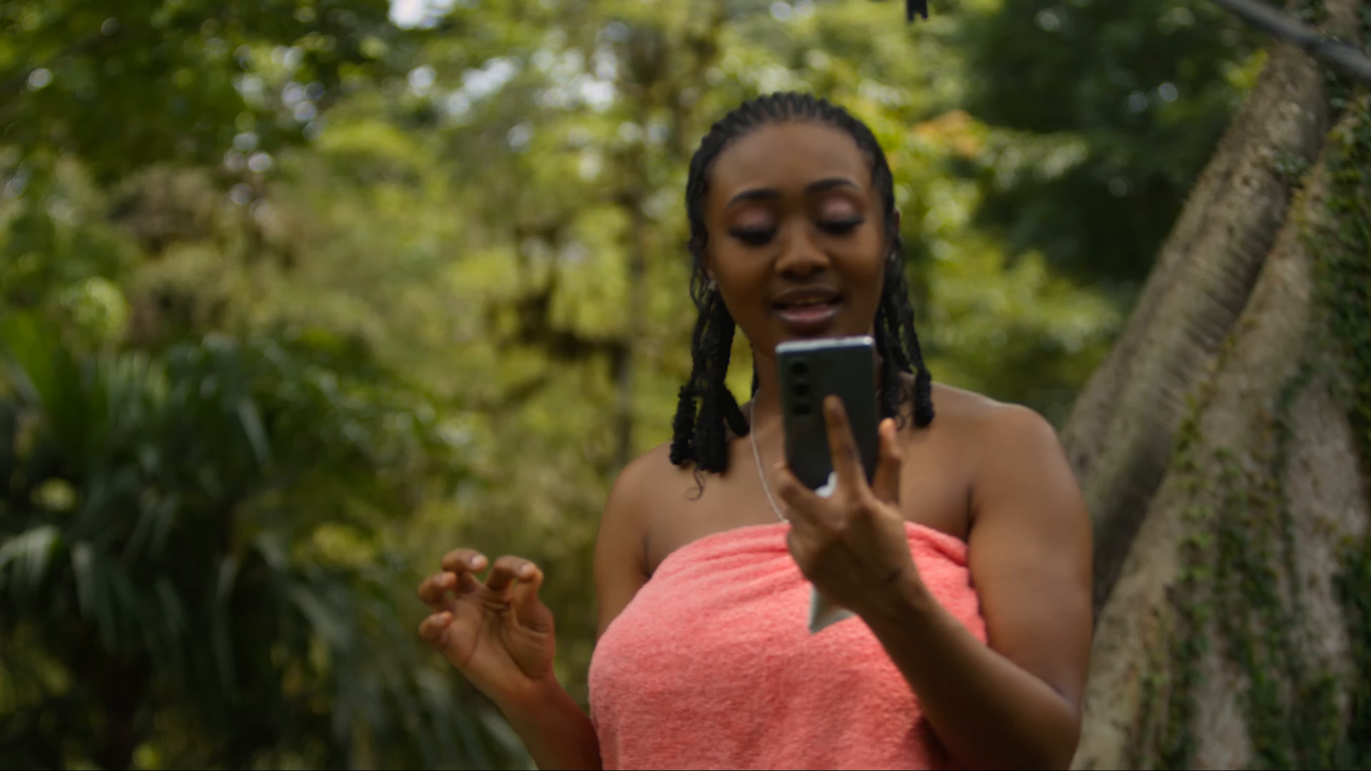
Step: Compare the full-screen image with and without the whole grade by repeatedly bypassing it, and return to the node view
key(shift+d)
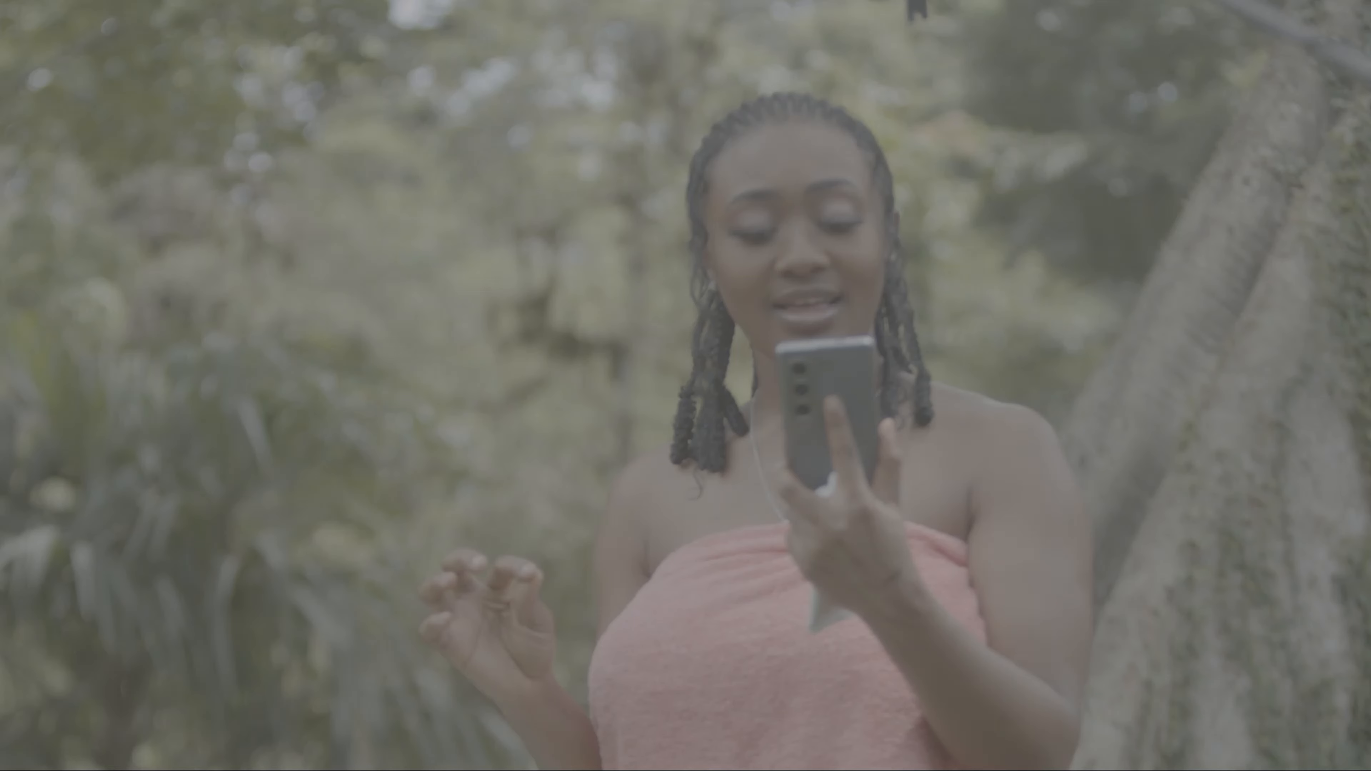
key(shift+d)
key(shift+d)
key(shift+d)
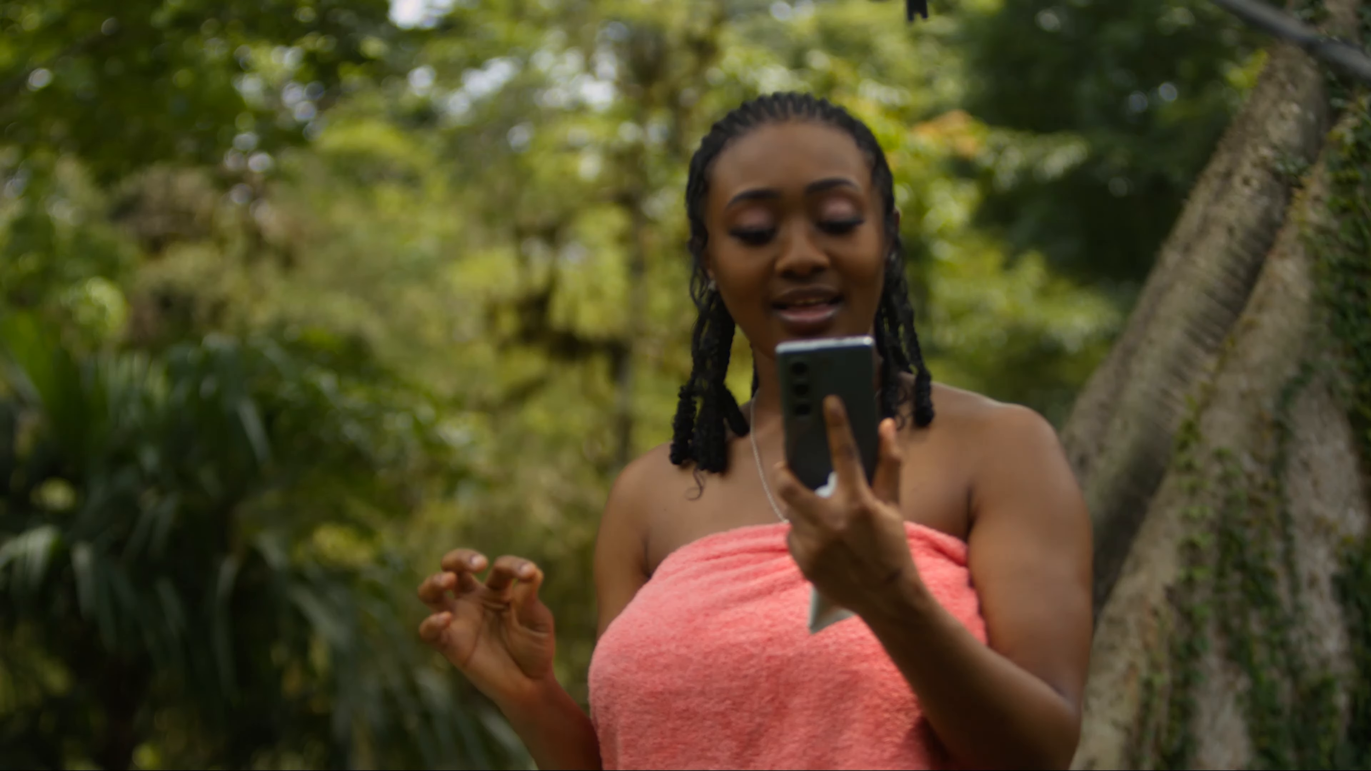
key(shift+d)
key(shift+d)
key(shift+d)
key(shift+d)
key(Escape)
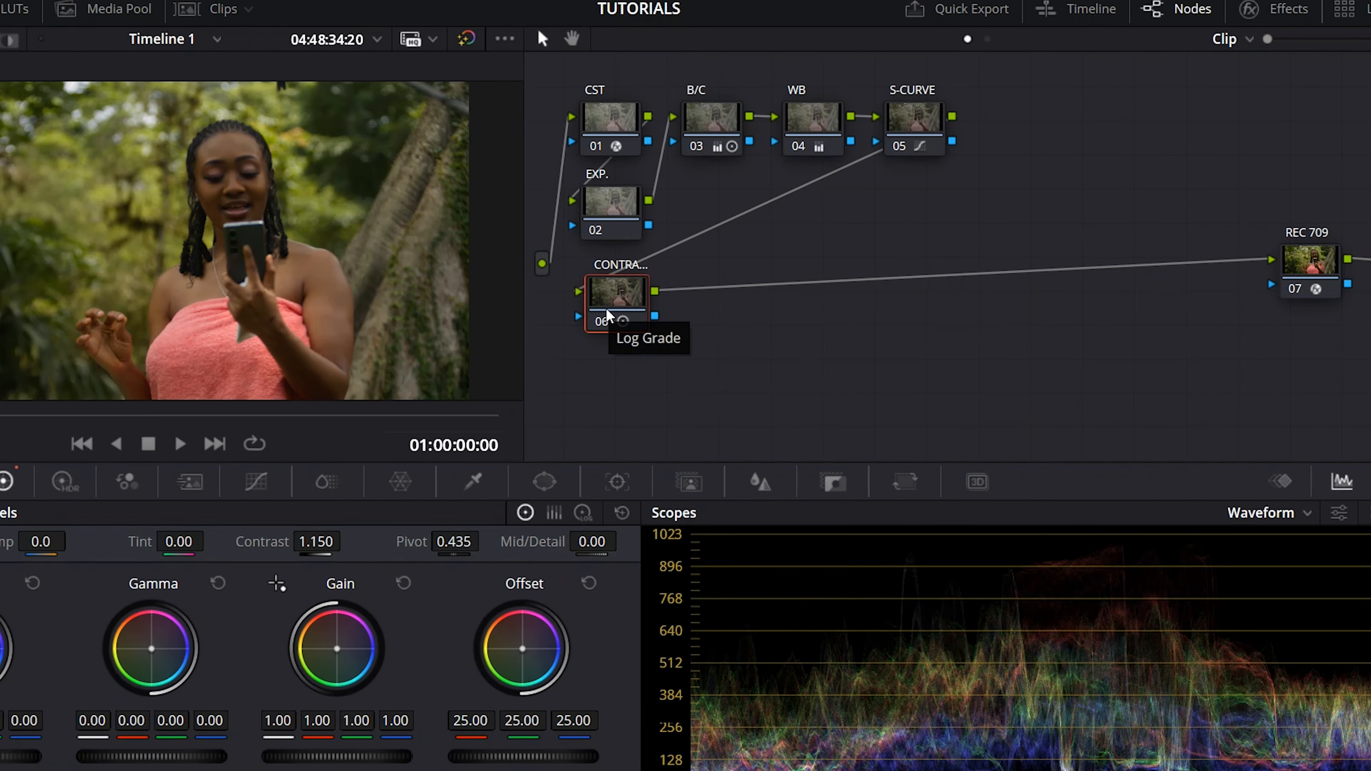
Step: Add a serial node after the CONTRAST node with a layer node beneath it, and label the upper node FILM LOOK
key(alt+s)
key(alt+l)
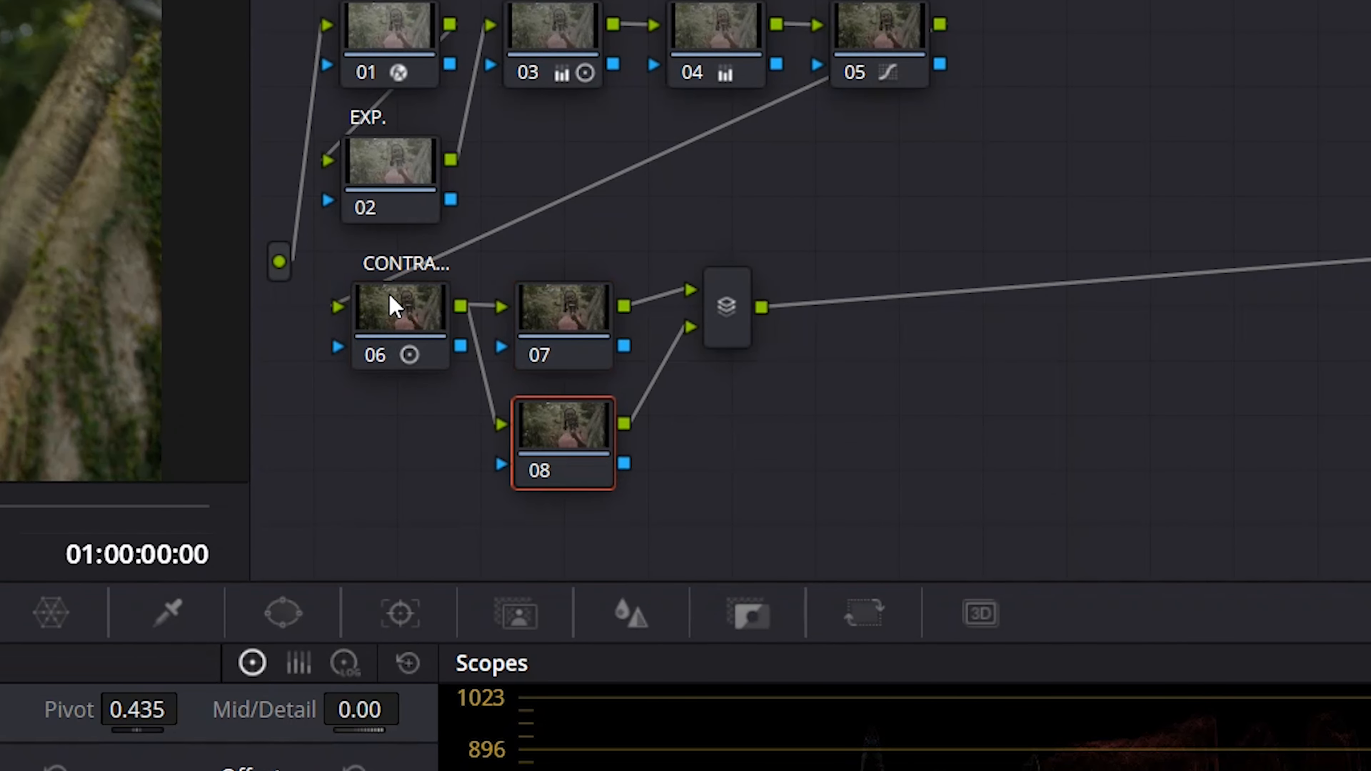
drag(575, 351, 577, 336)
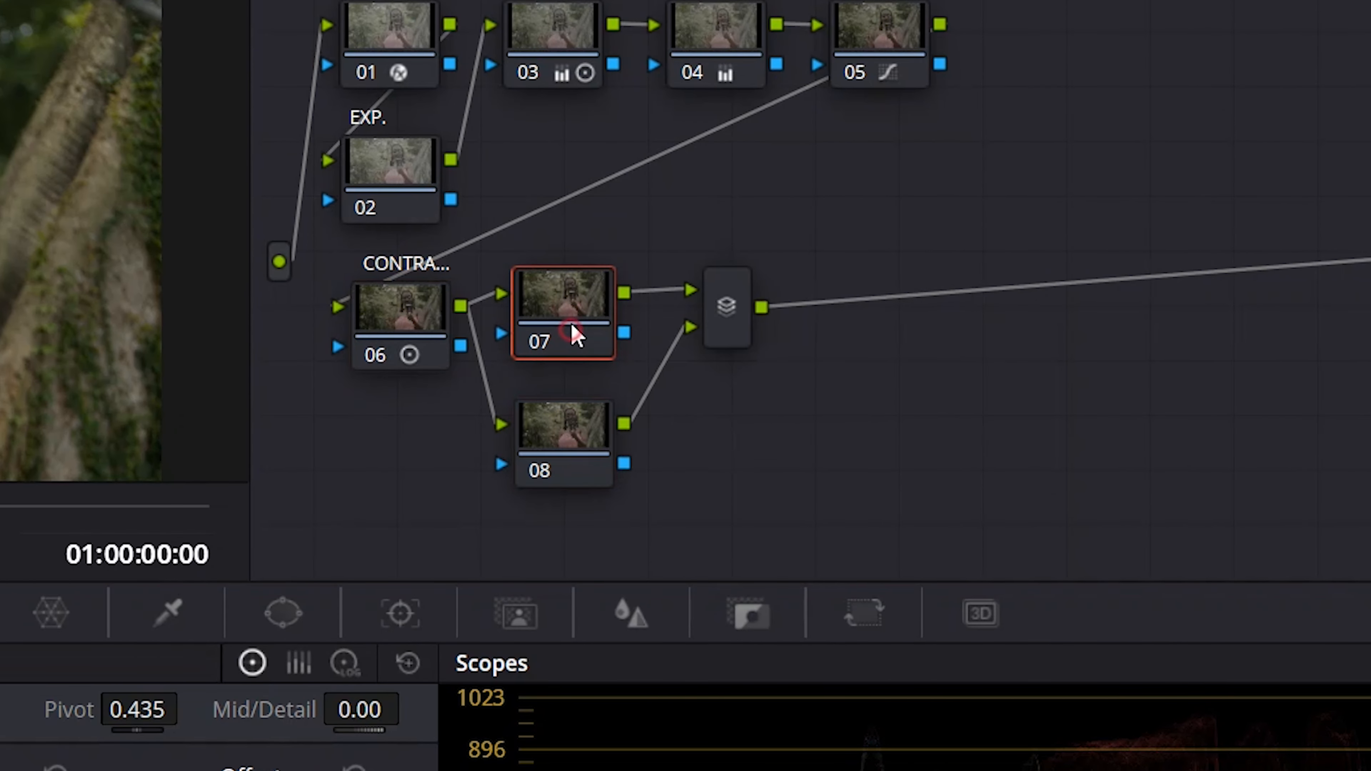
right_click(571, 324)
click(634, 388)
text(FILM LOOK)
key(Return)
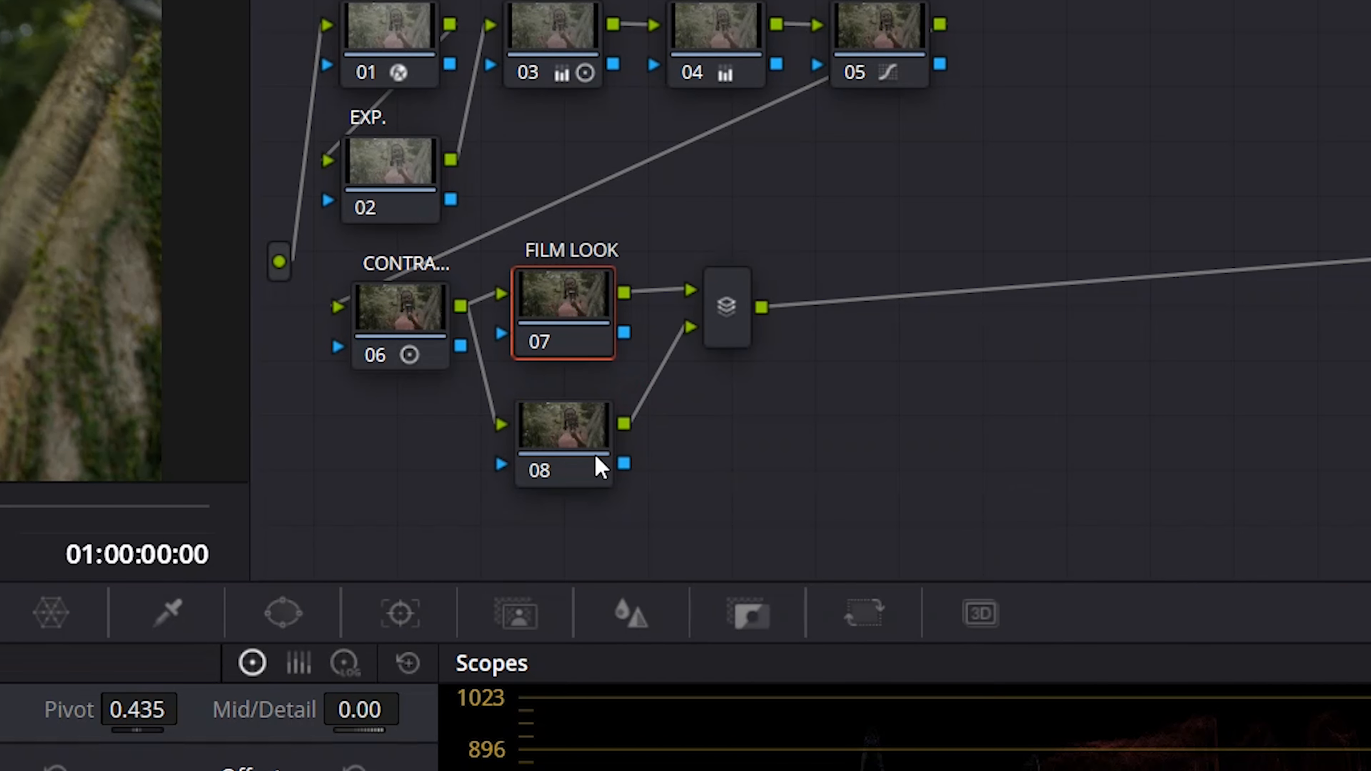
Step: Label the lower node of the layer pair HDR LOOK
right_click(533, 457)
click(573, 523)
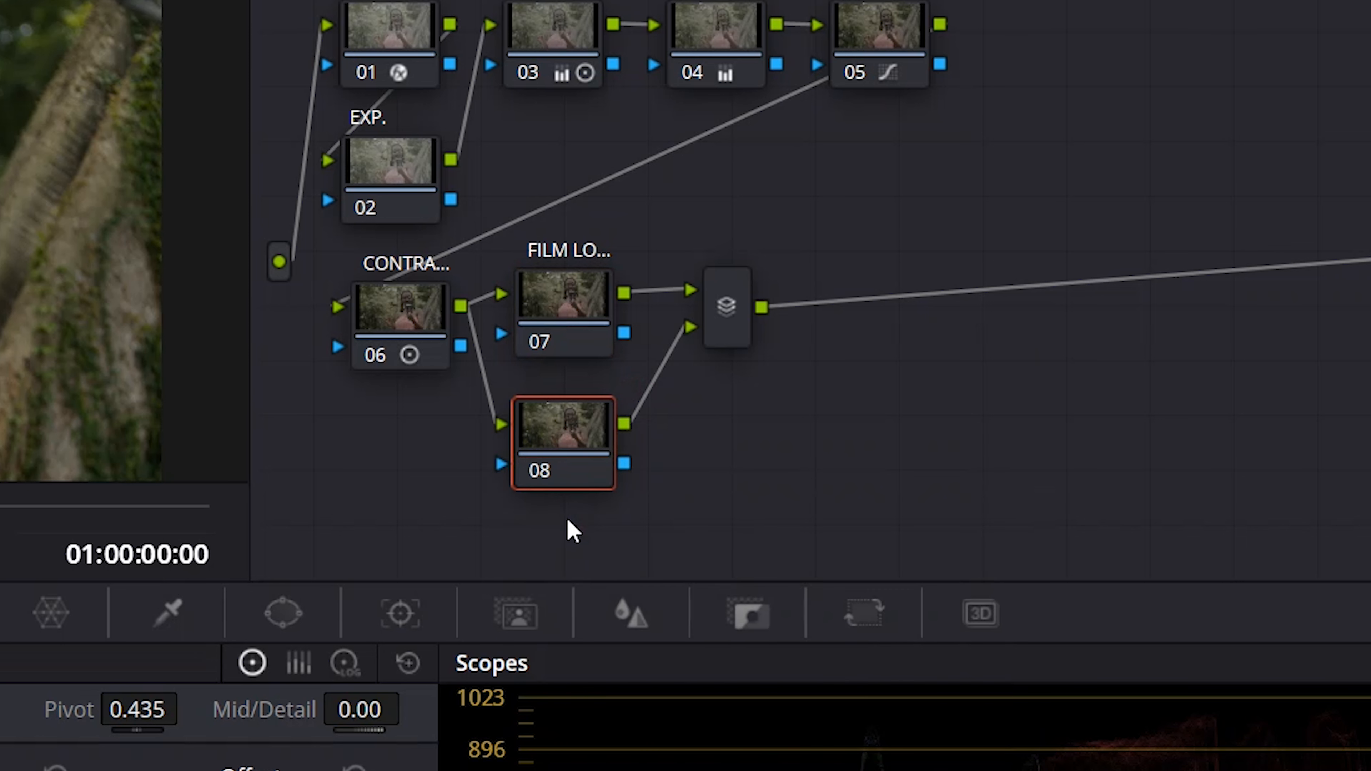
text(HDR LOOK)
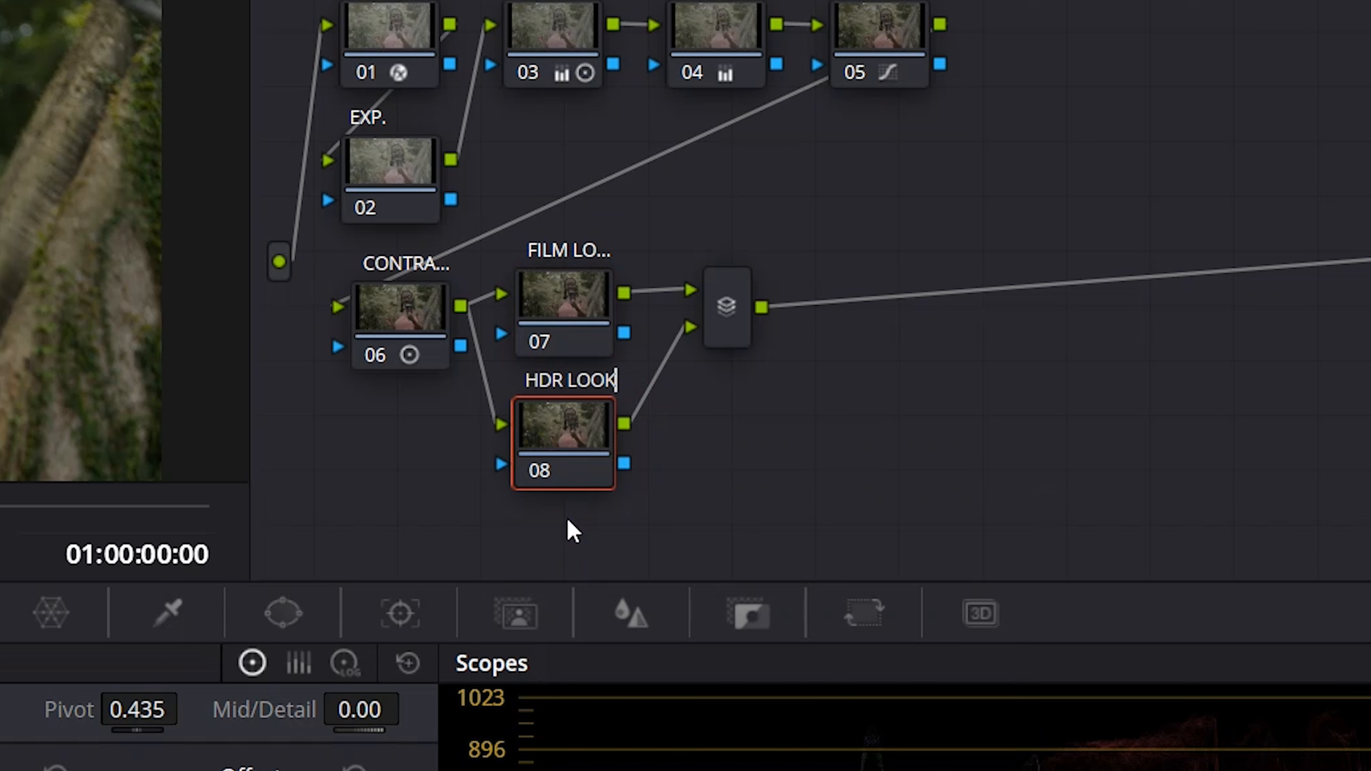
click(570, 440)
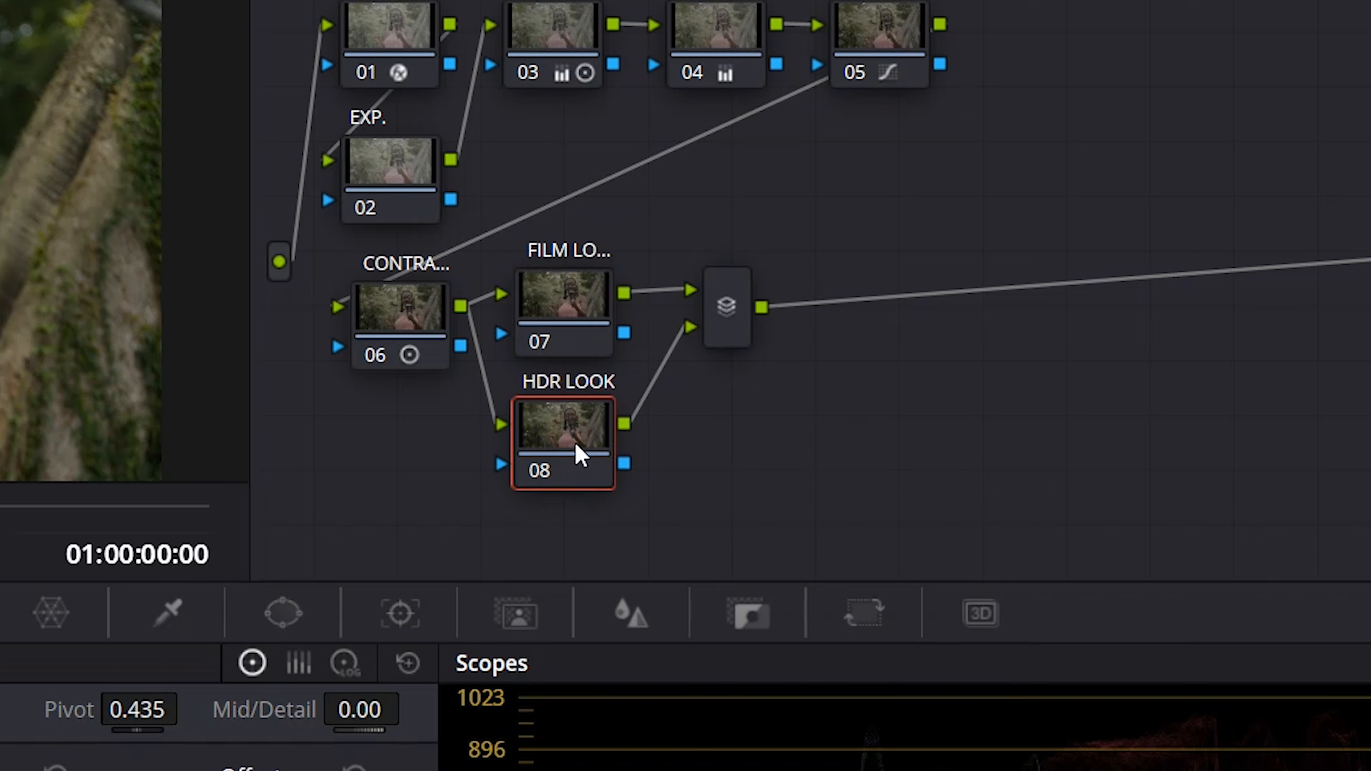
click(582, 298)
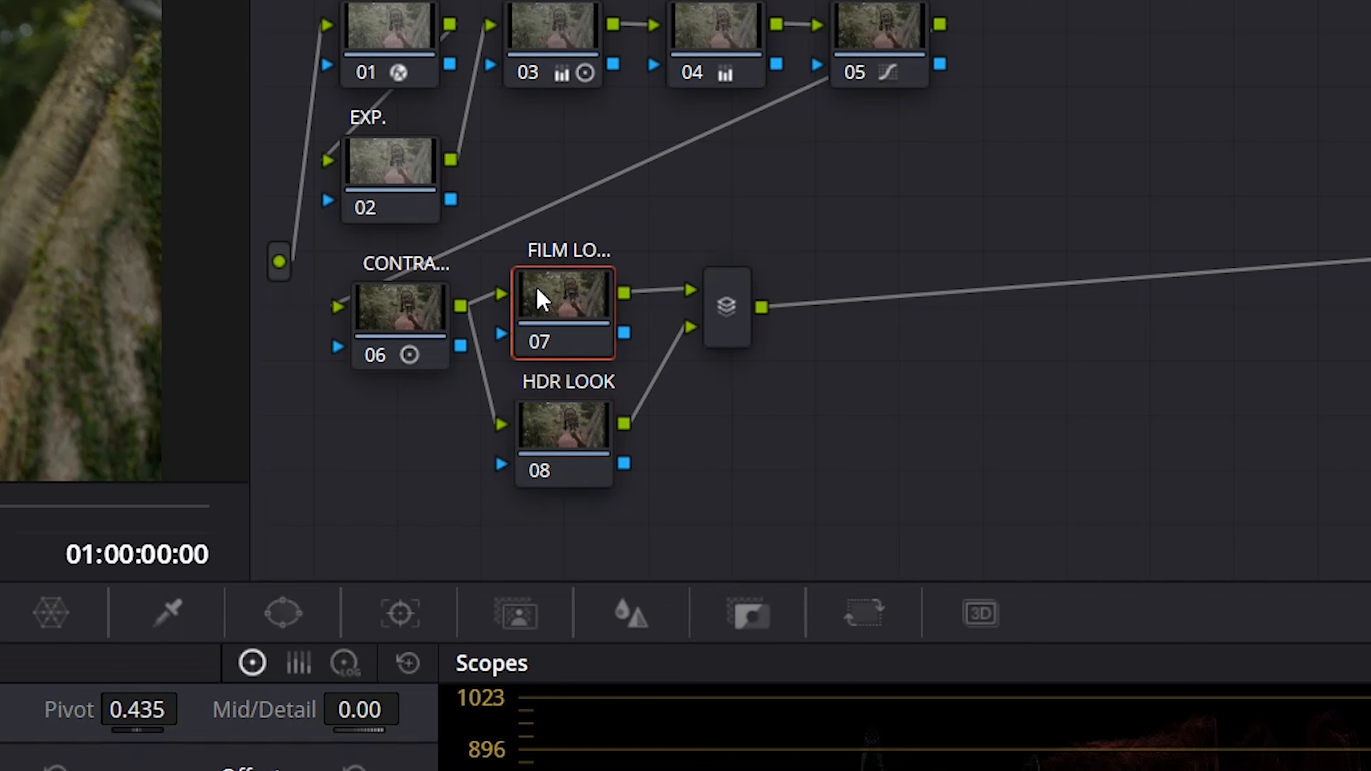
right_click(413, 320)
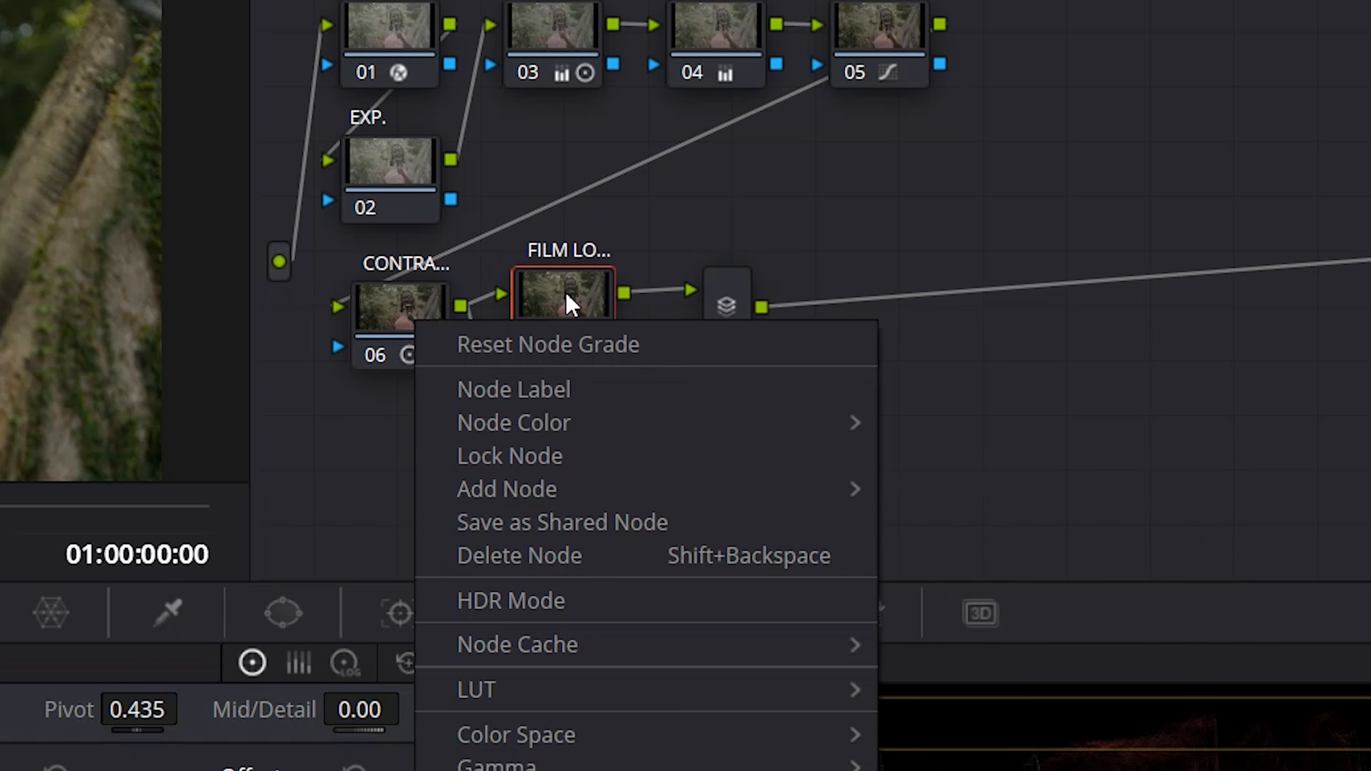
right_click(578, 295)
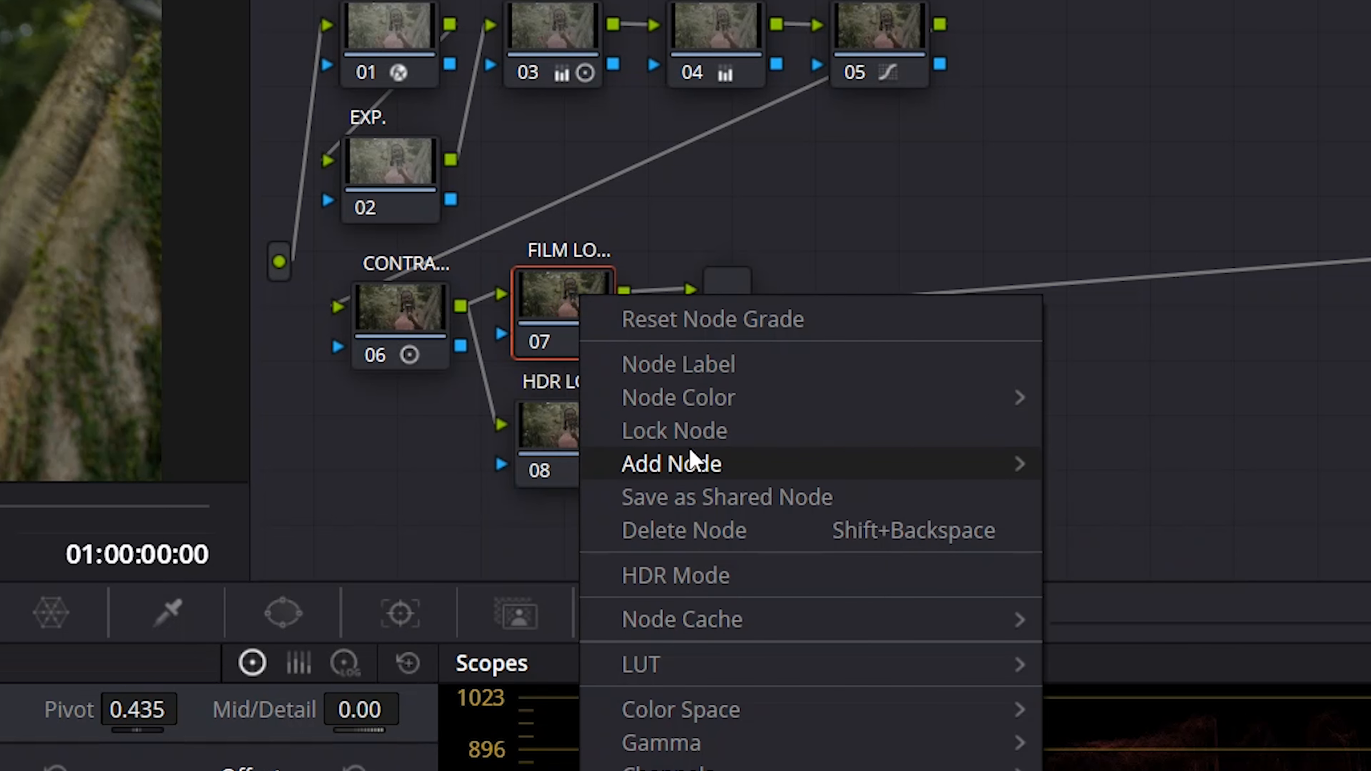
mouse_move(1017, 470)
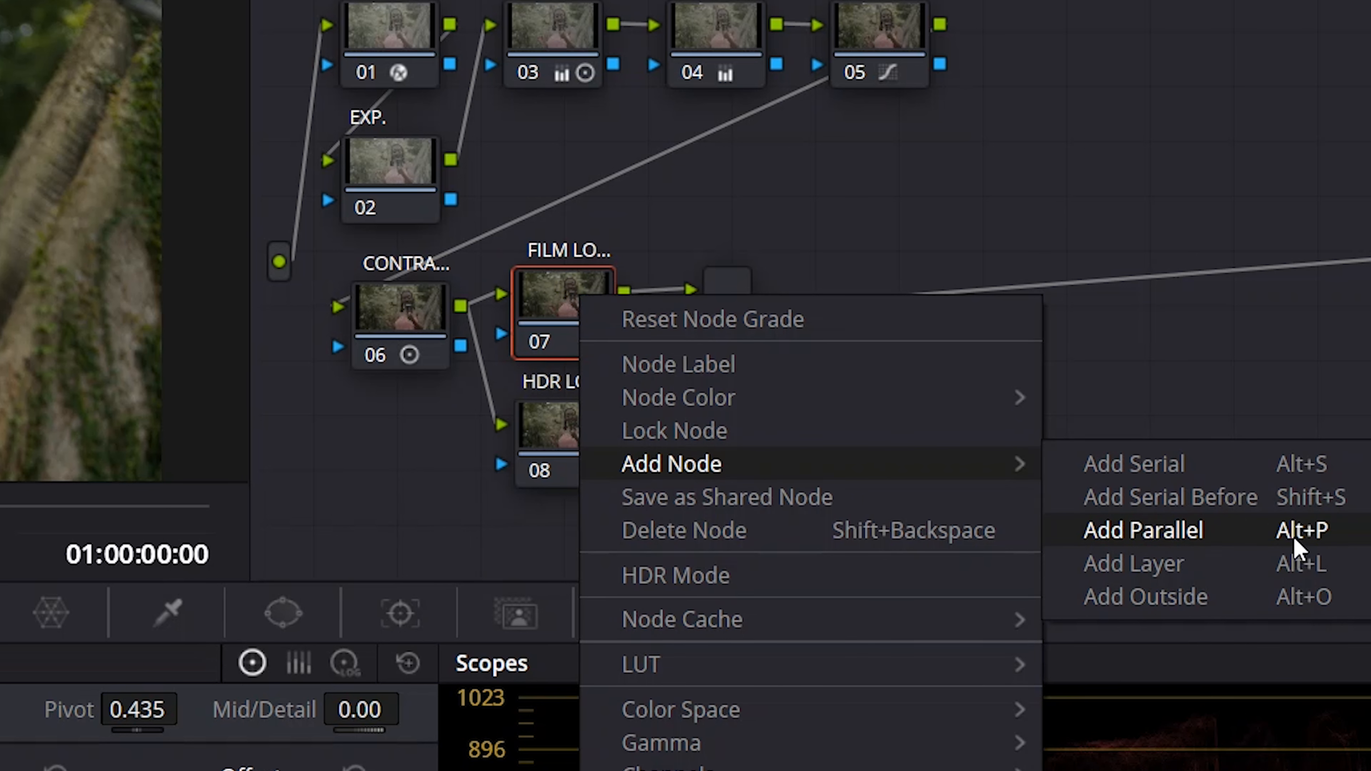
click(524, 324)
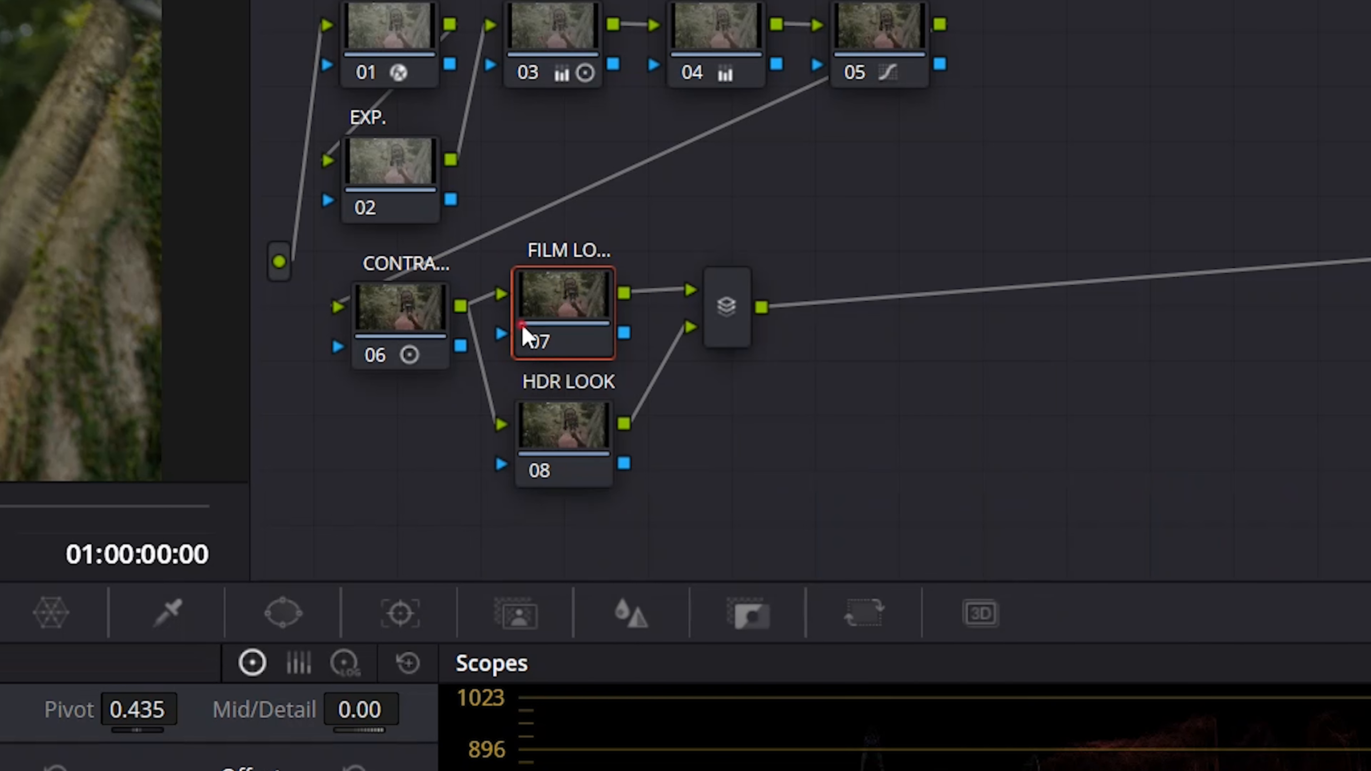
Step: Apply the Rec709 Fujifilm 3513DI D65 LUT from the Film Looks folder to the FILM LOOK node and close the LUT browser
drag(520, 324, 560, 294)
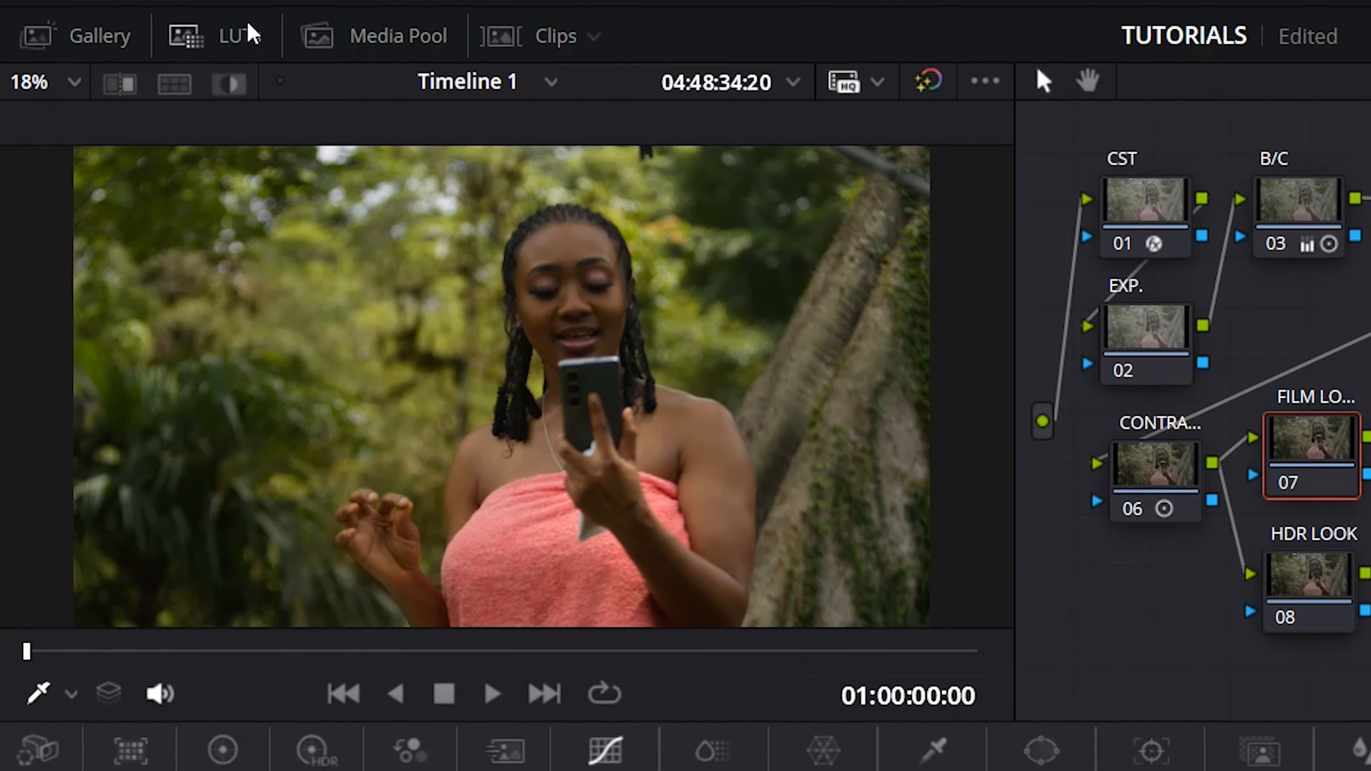
click(252, 35)
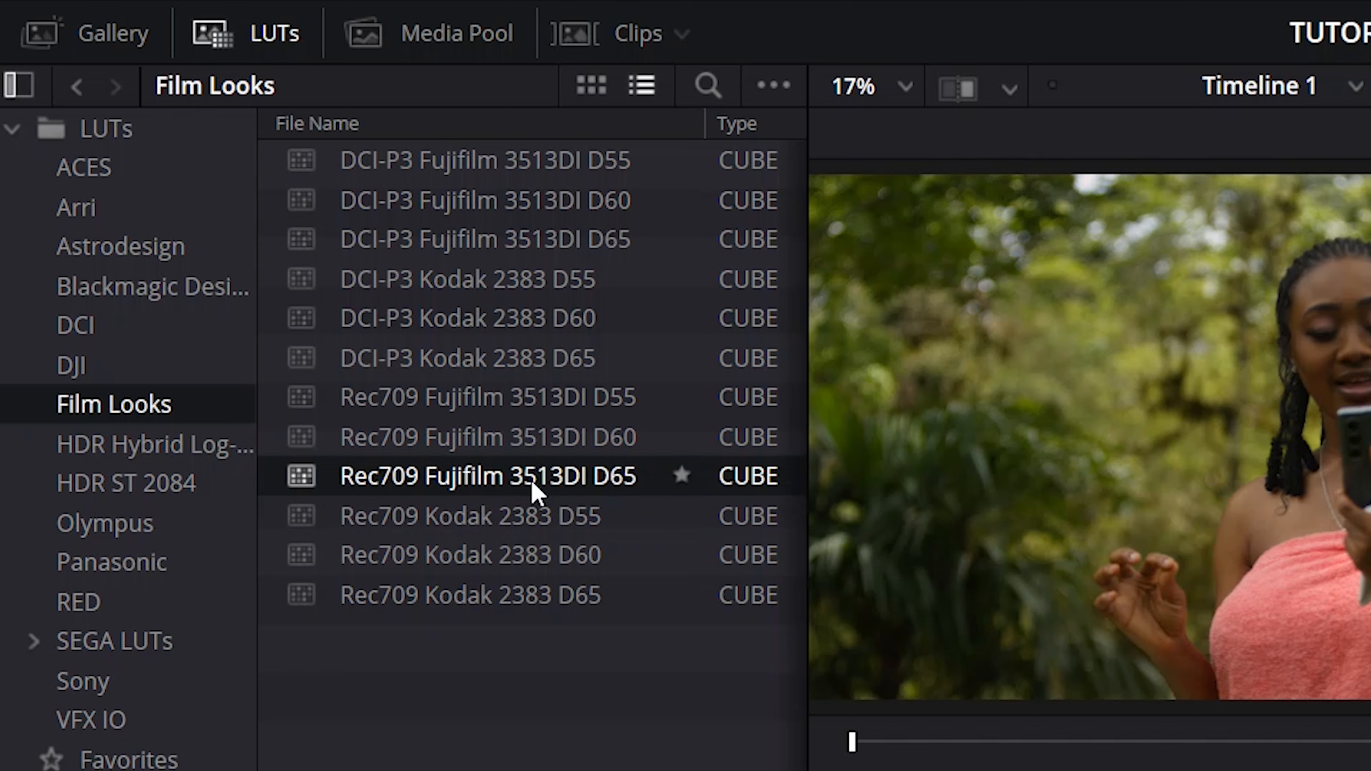
click(609, 486)
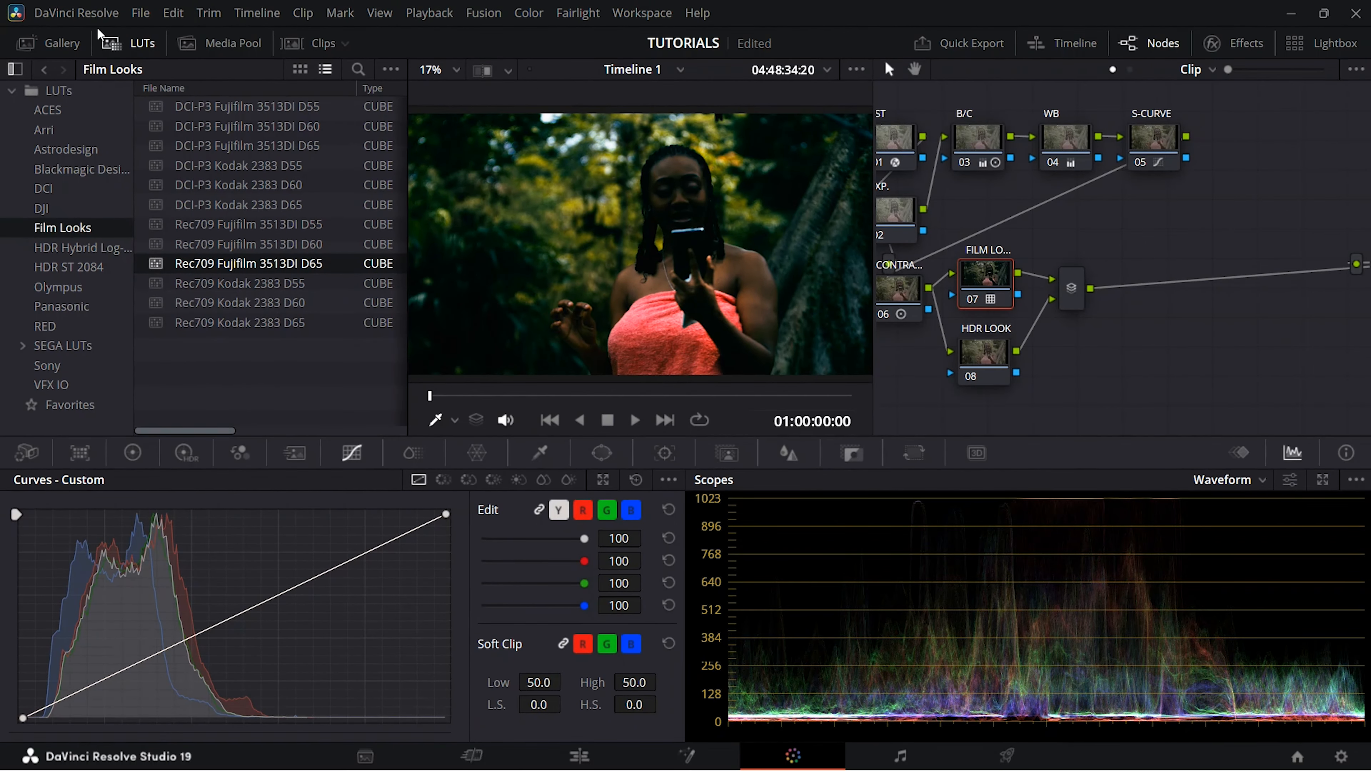
click(205, 30)
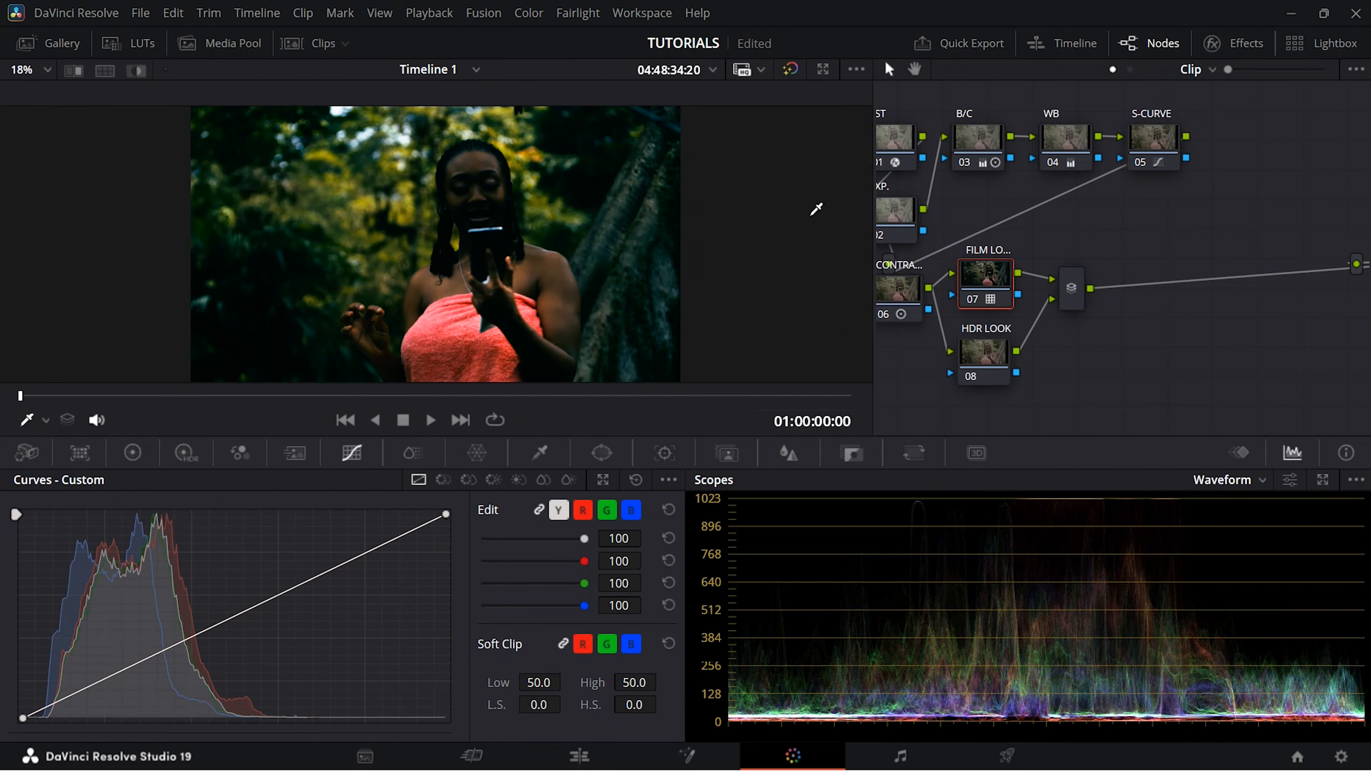
Step: Widen the node area, try a Key Output Gain of 0 on the FILM LOOK node, and set it to 0.2
drag(871, 222, 591, 251)
click(852, 452)
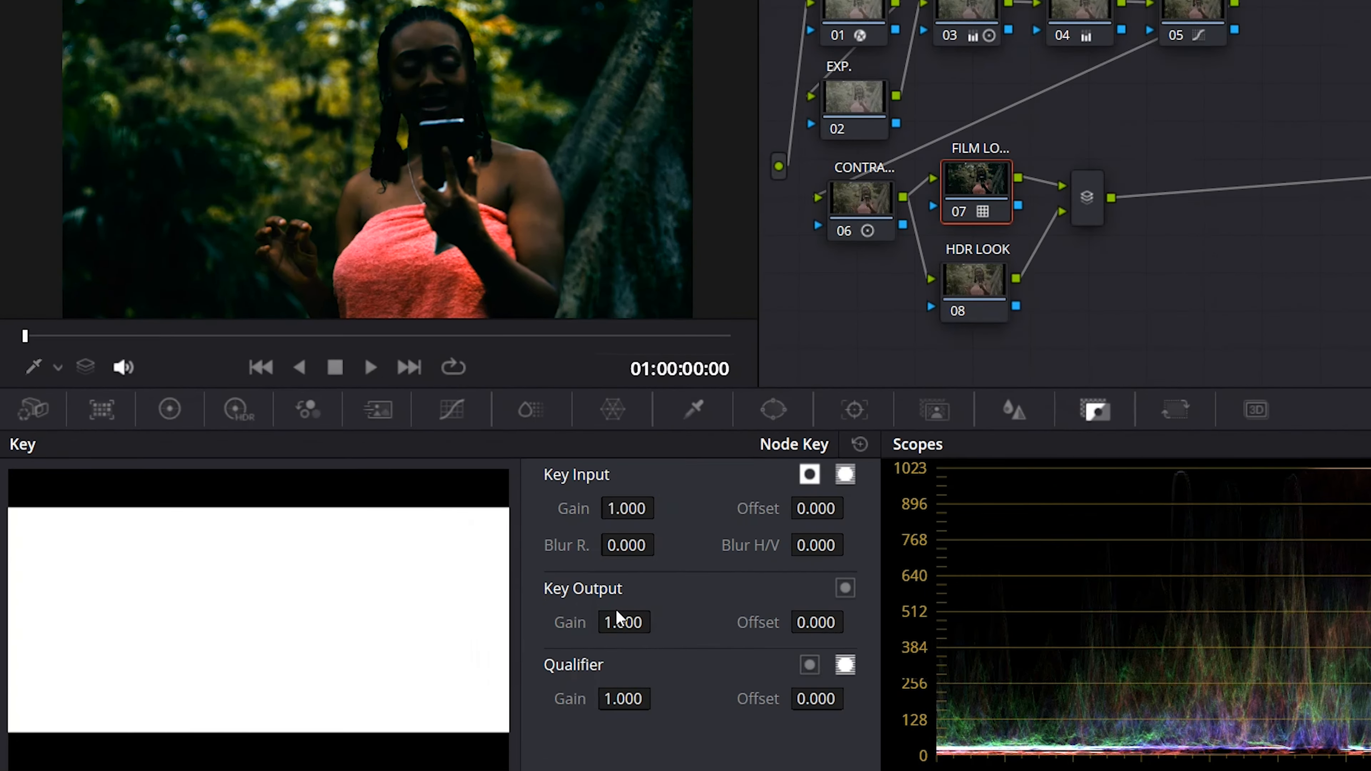
click(485, 617)
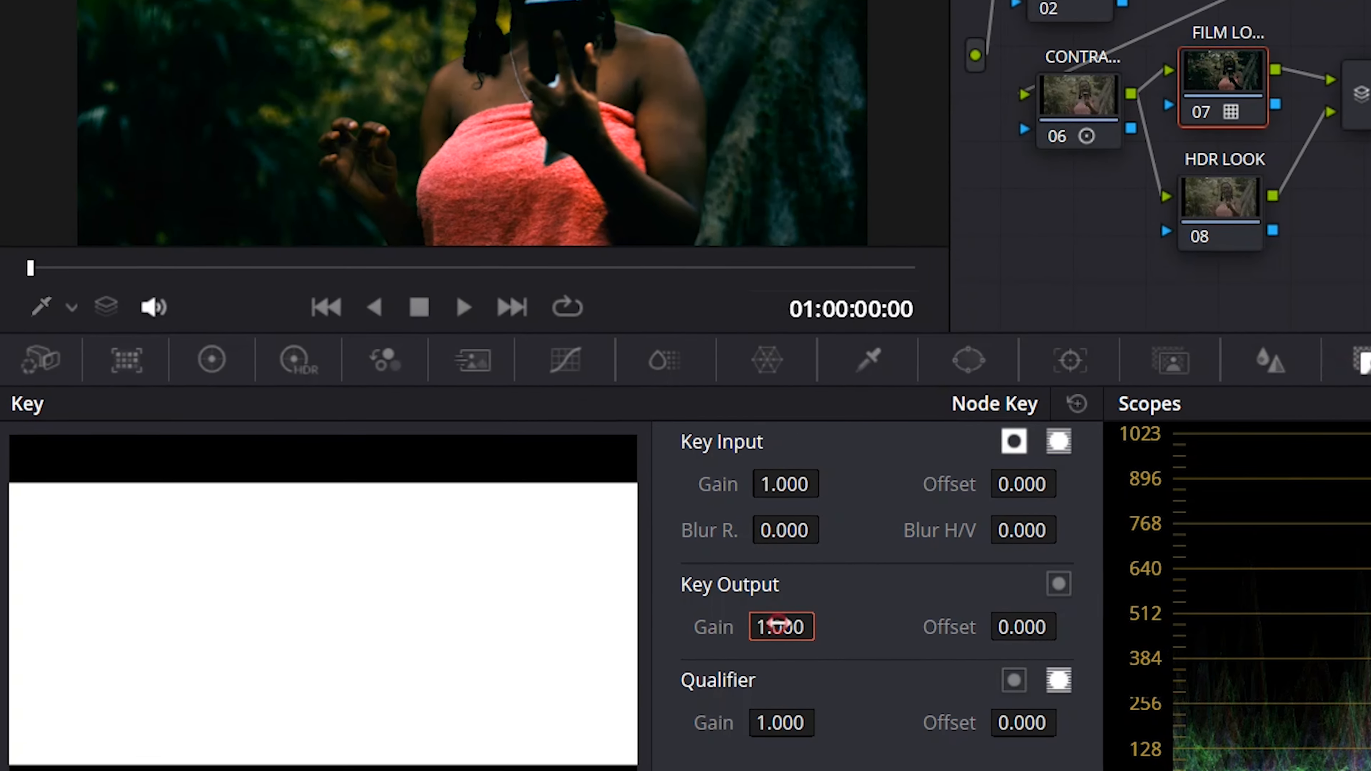
text(0)
key(Return)
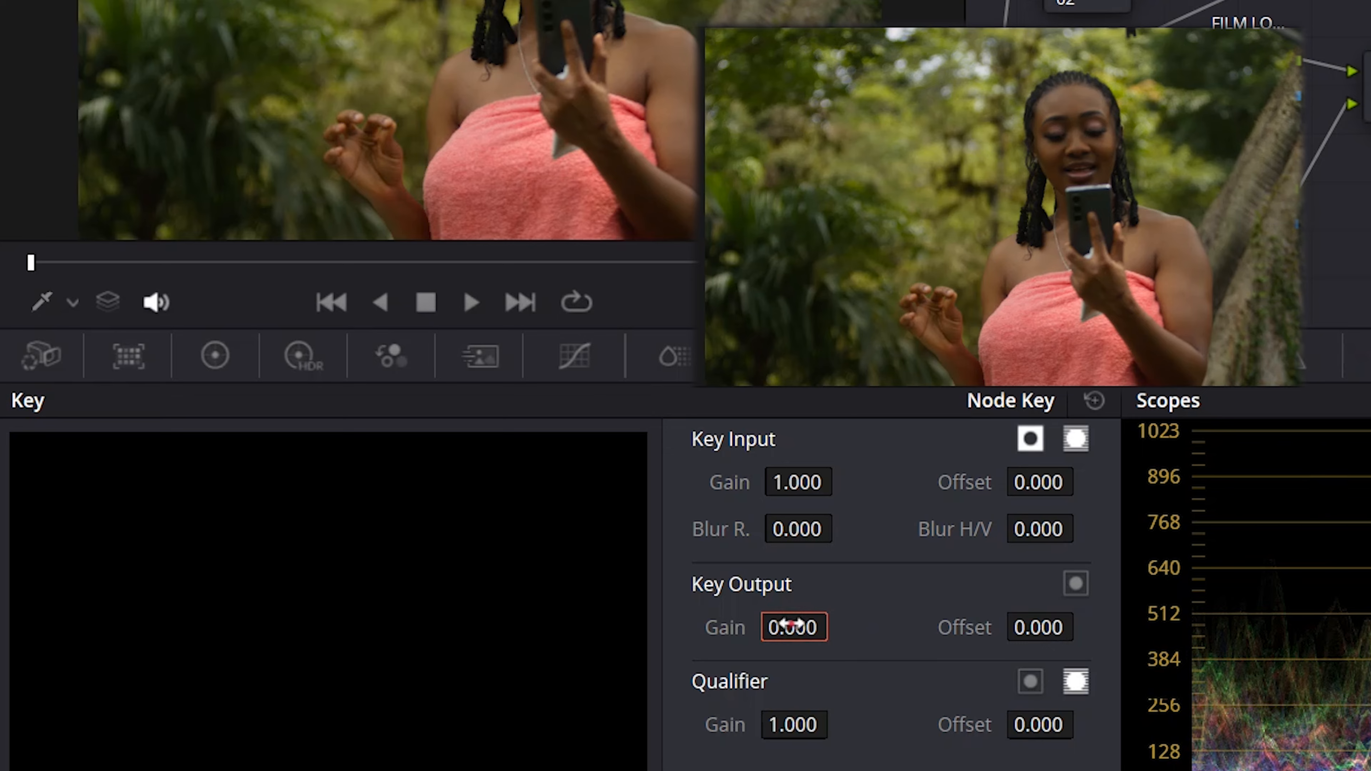
click(793, 626)
text(0.2)
key(Return)
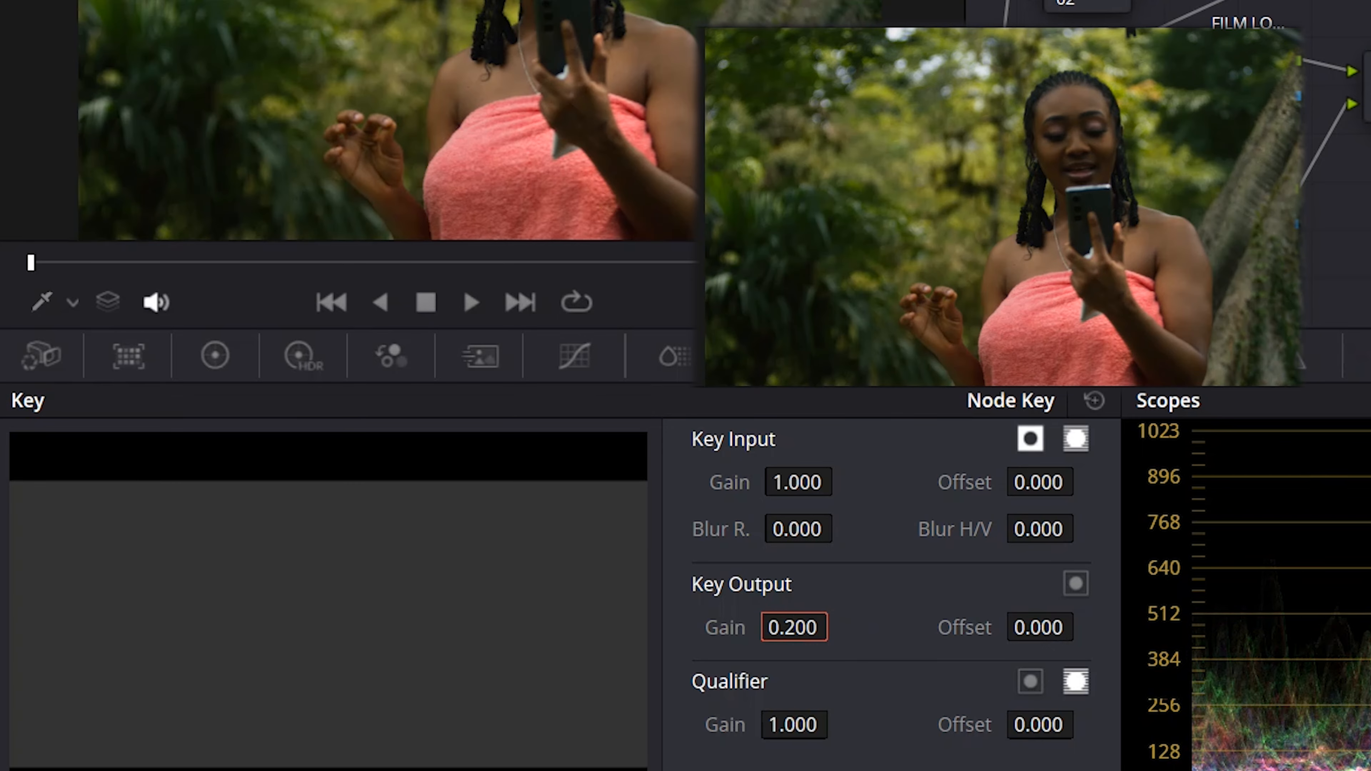
Step: On the HDR LOOK node, shift the HDR Global wheel to X 0.01, Y -0.01 and the Highlight wheel to X -0.01, Y 0.01
click(1261, 184)
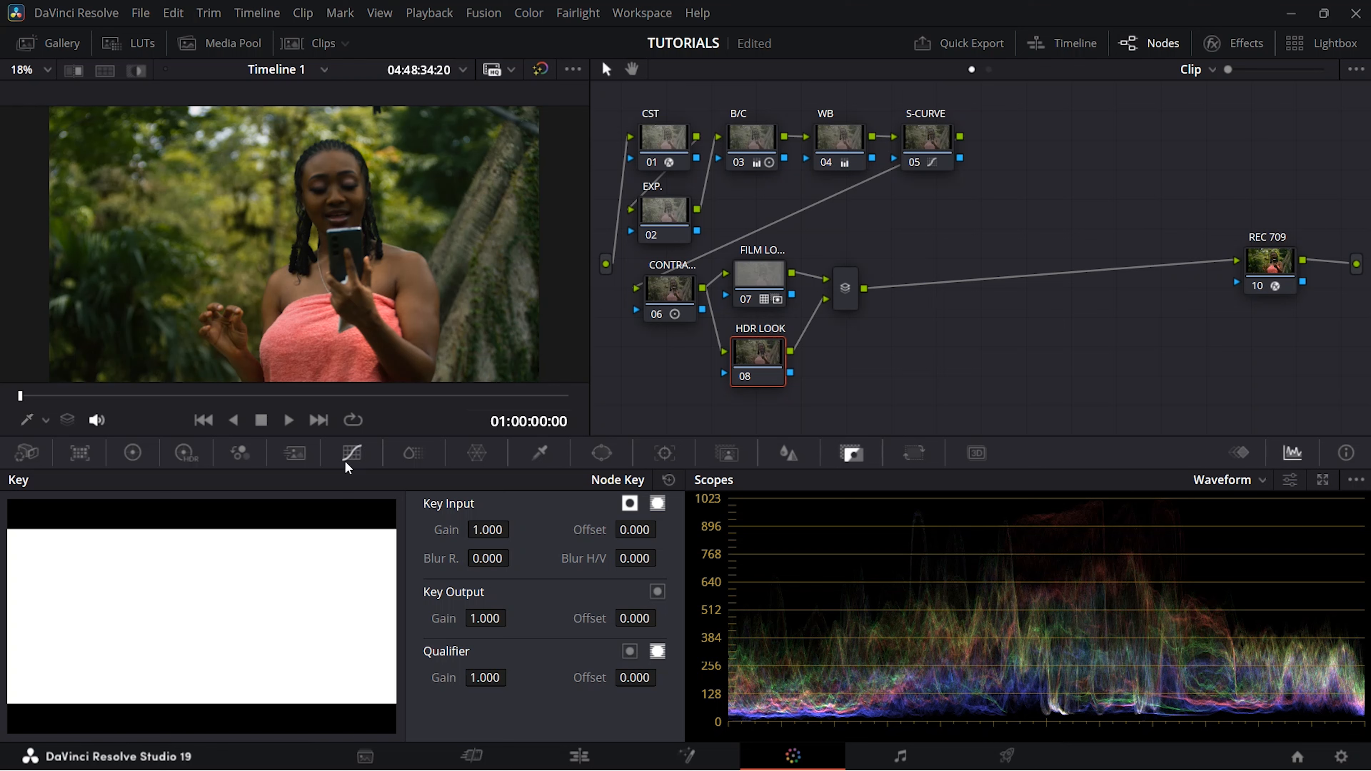
click(184, 454)
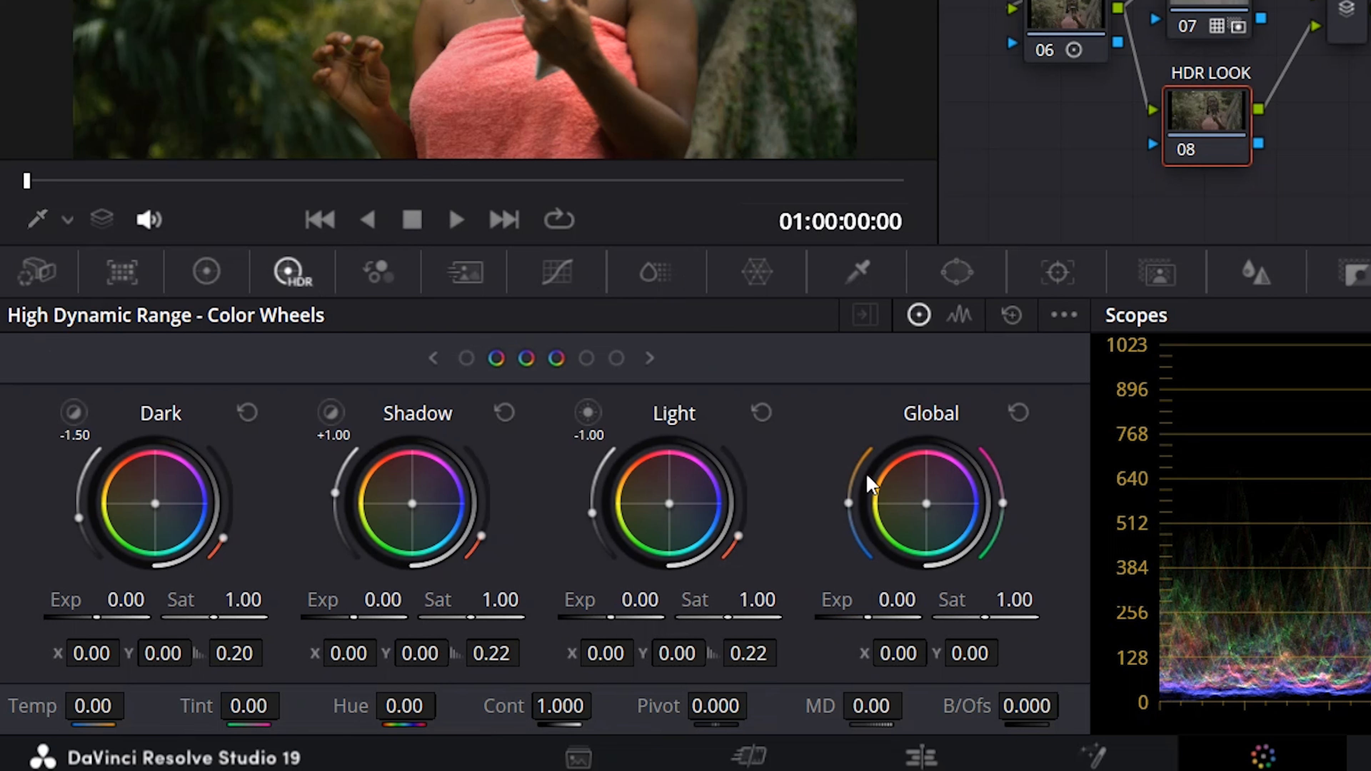
click(654, 354)
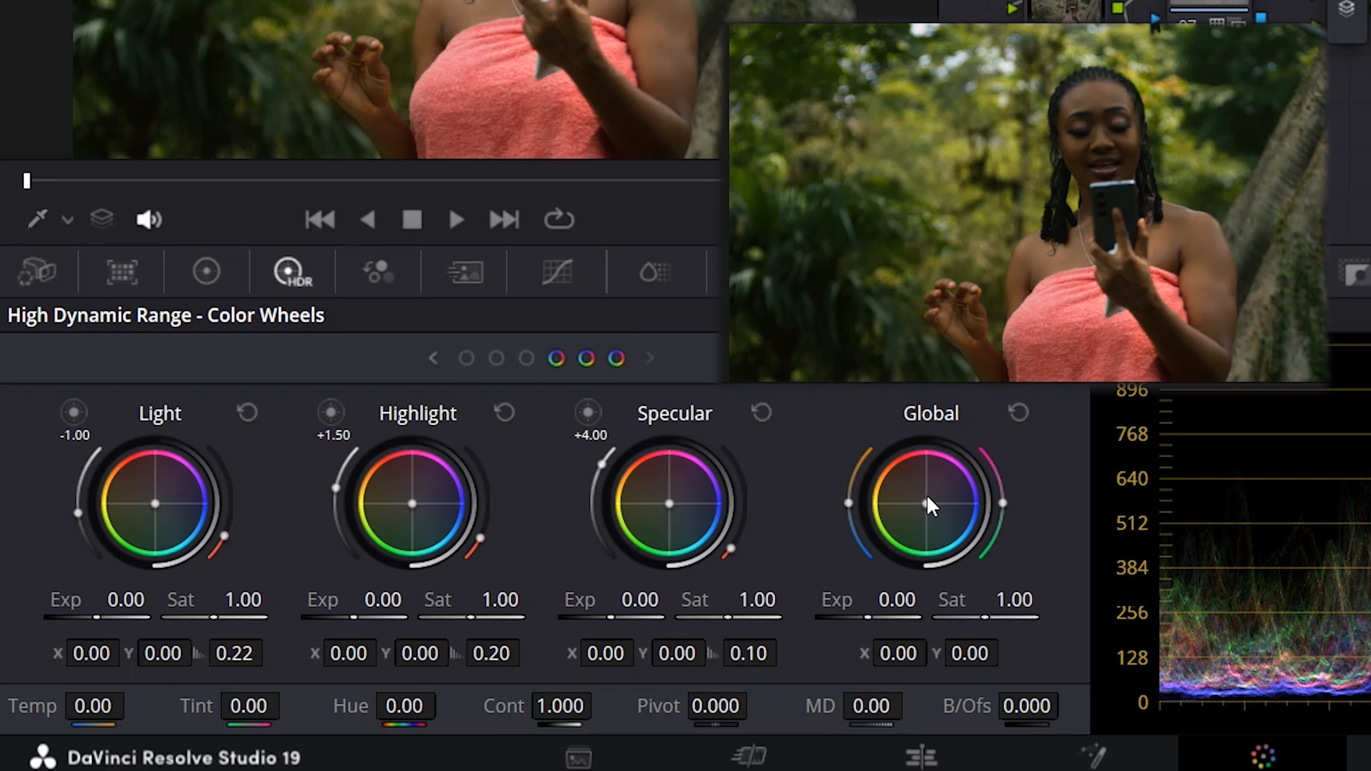
drag(927, 510, 927, 506)
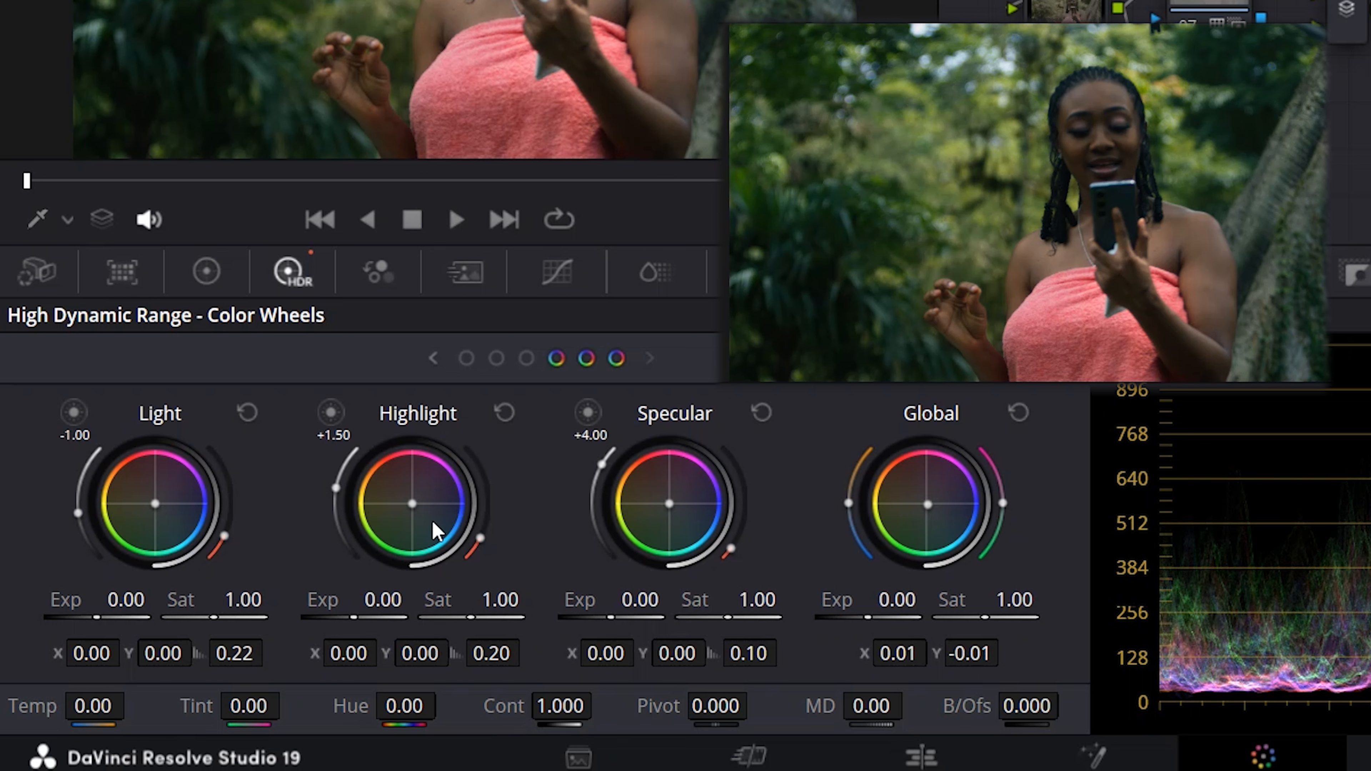
drag(411, 503, 412, 503)
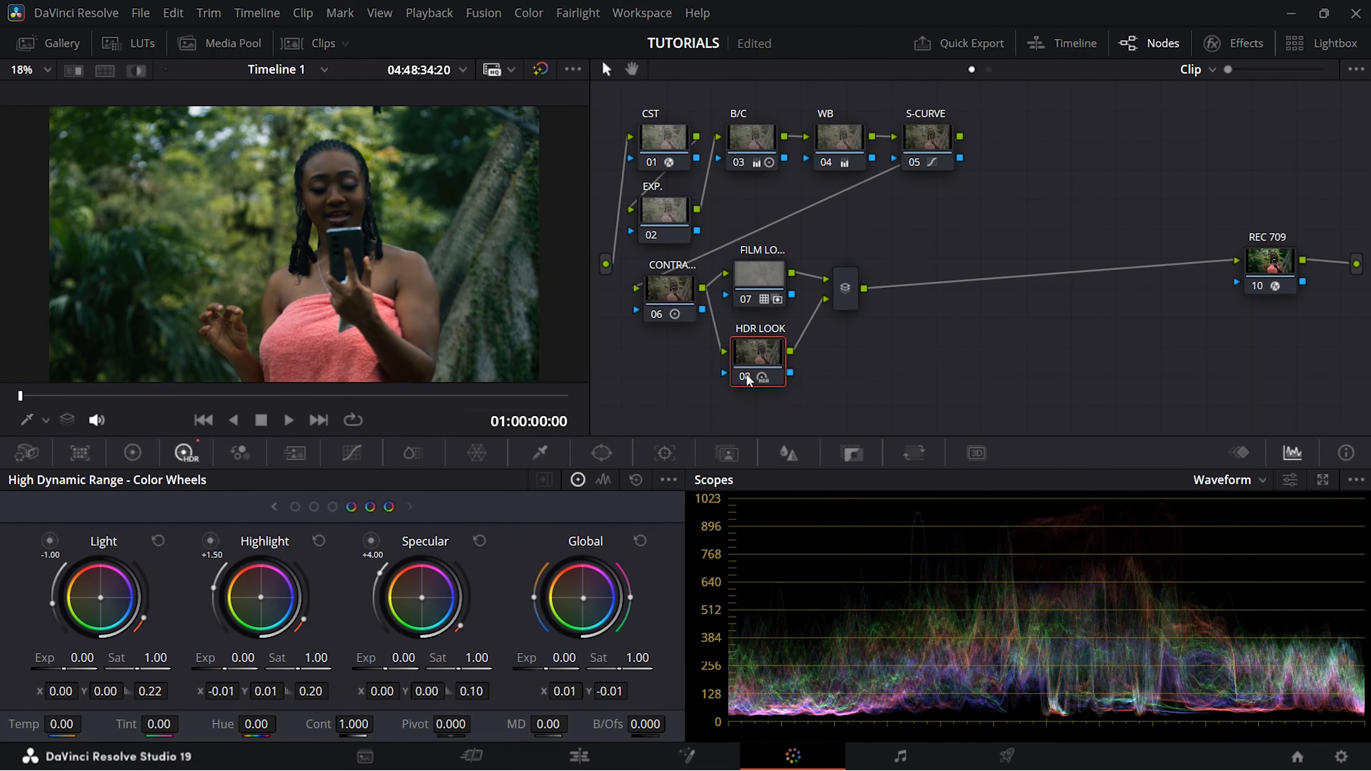
Step: Compare the image with and without the HDR LOOK node, and with the whole grade bypassed
click(747, 375)
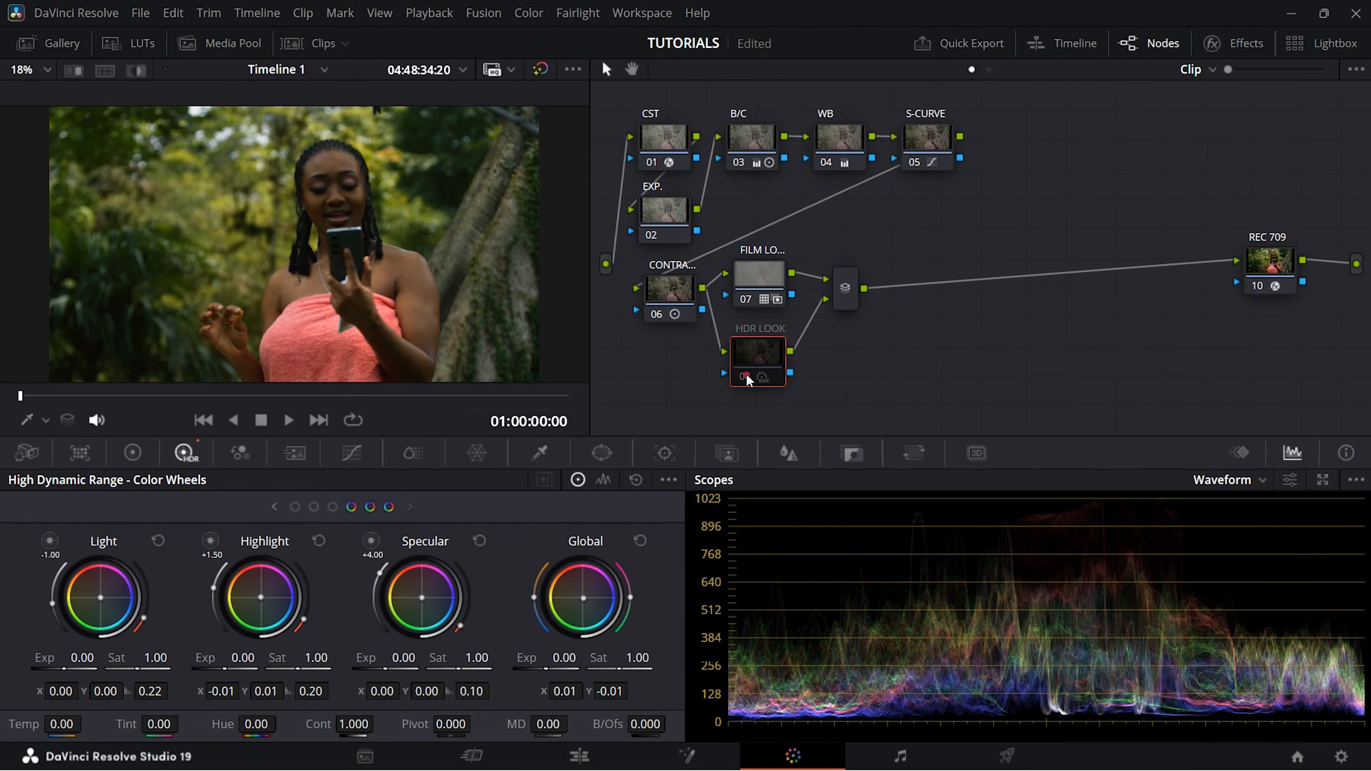
click(747, 374)
key(shift+d)
key(shift+d)
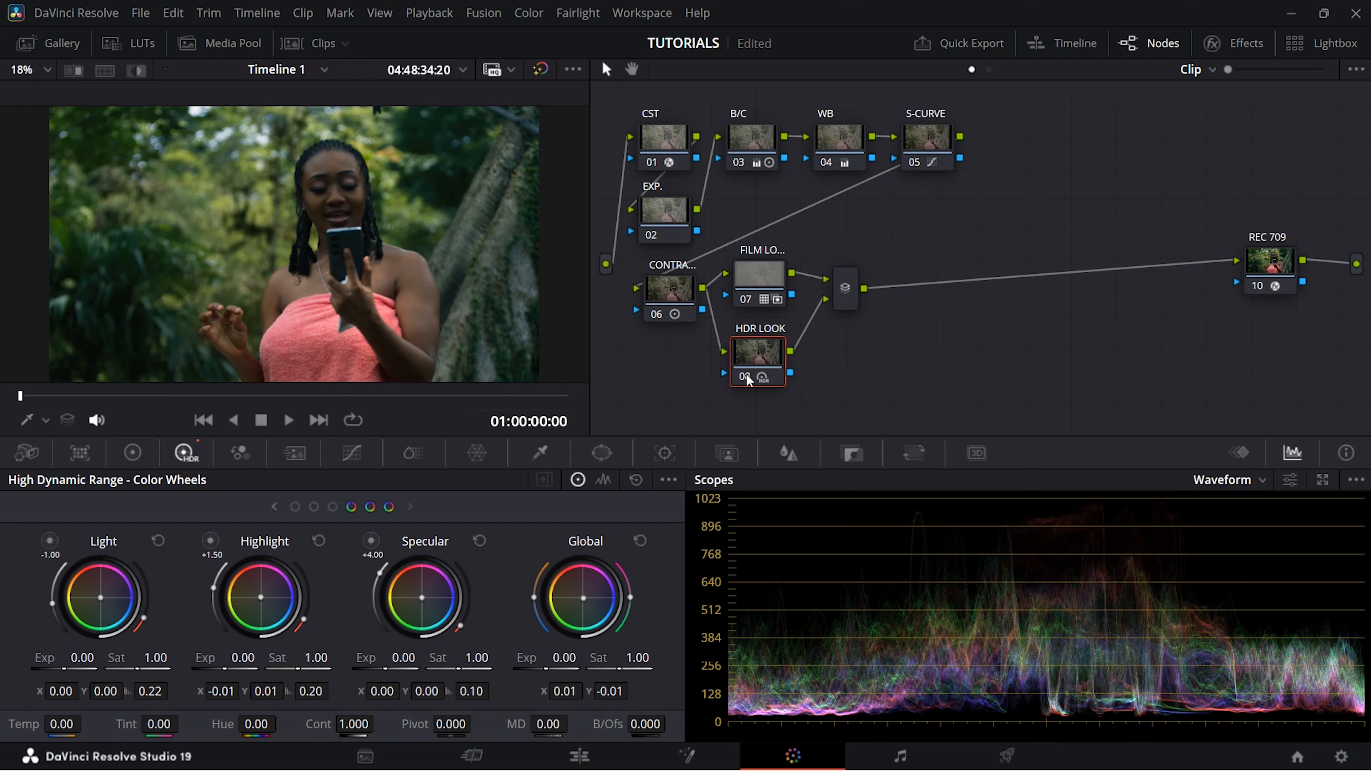
click(745, 373)
click(745, 373)
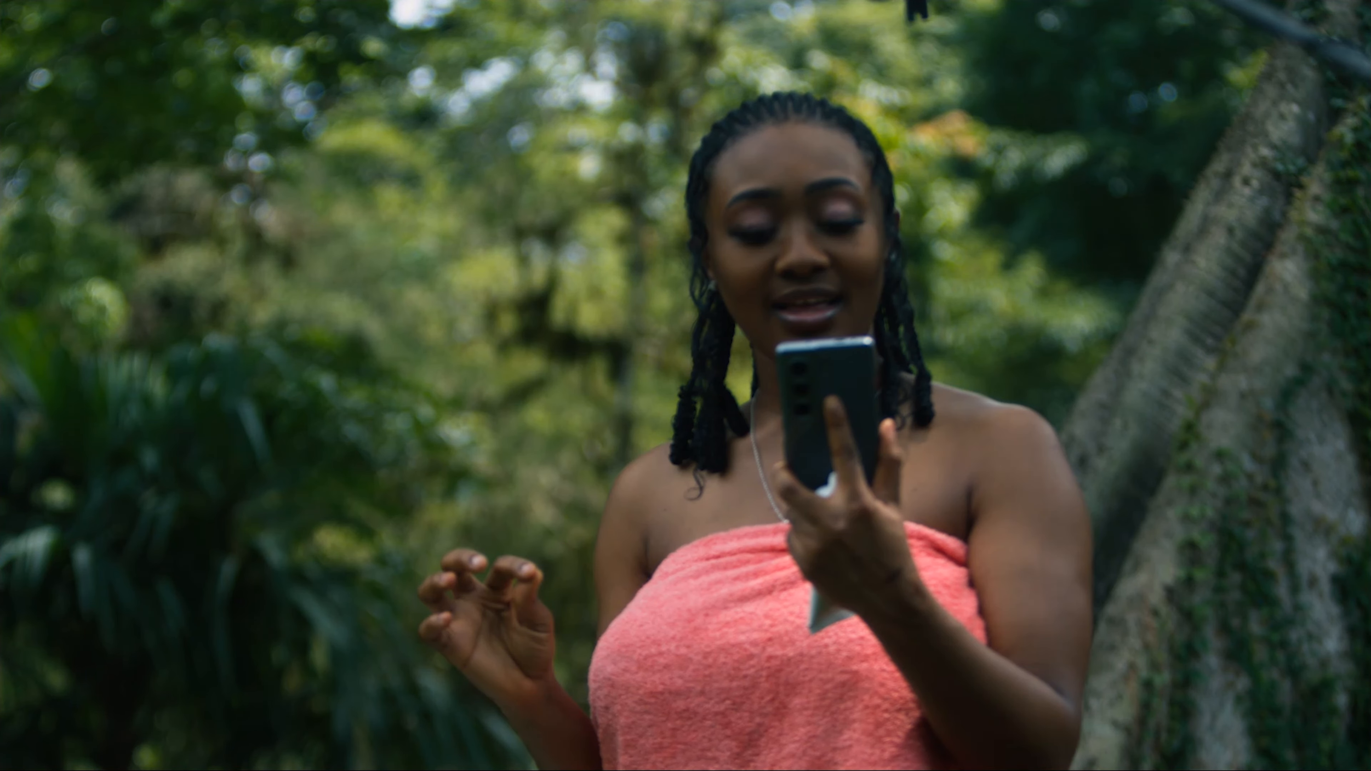
key(shift+d)
key(shift+d)
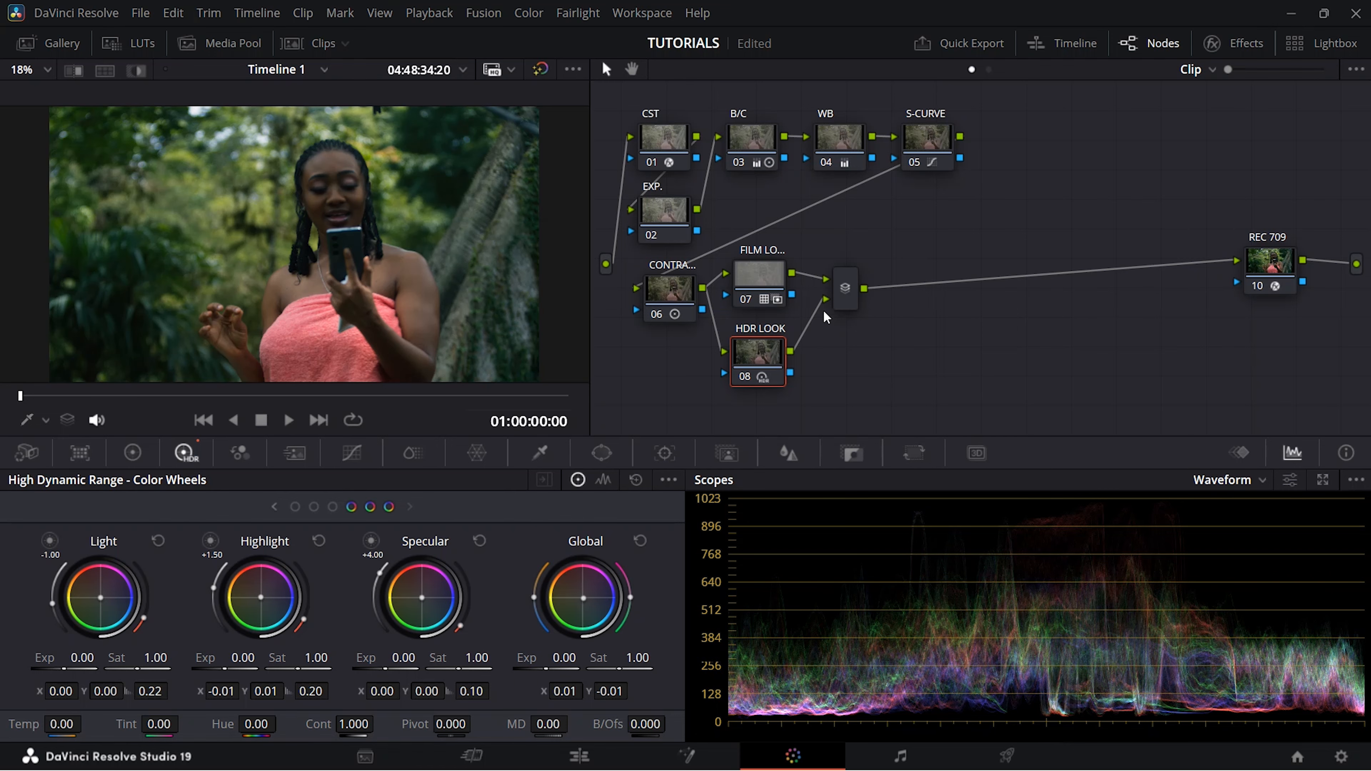
Step: Add a serial node after the layer mixer, place it beneath the S-CURVE node and label it SHARPEN
click(838, 316)
drag(836, 318, 838, 318)
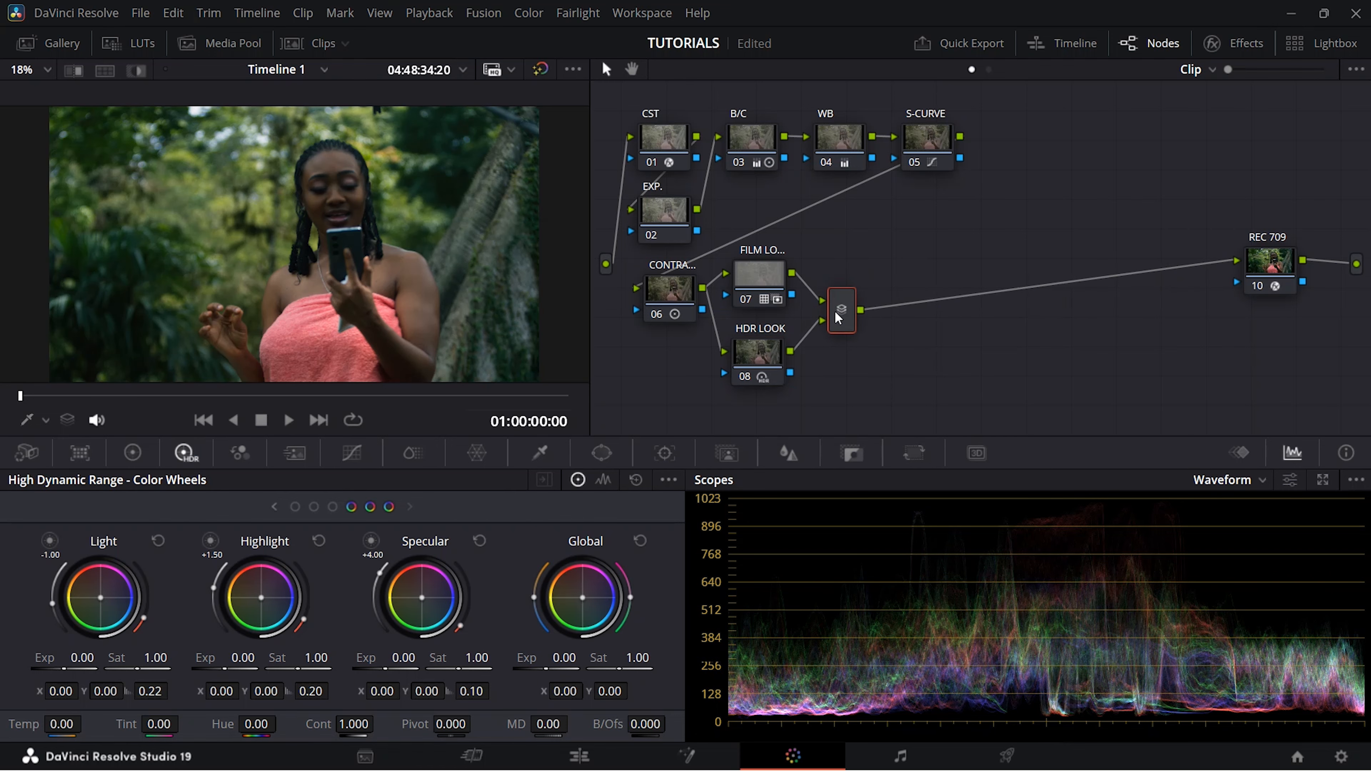
key(alt+s)
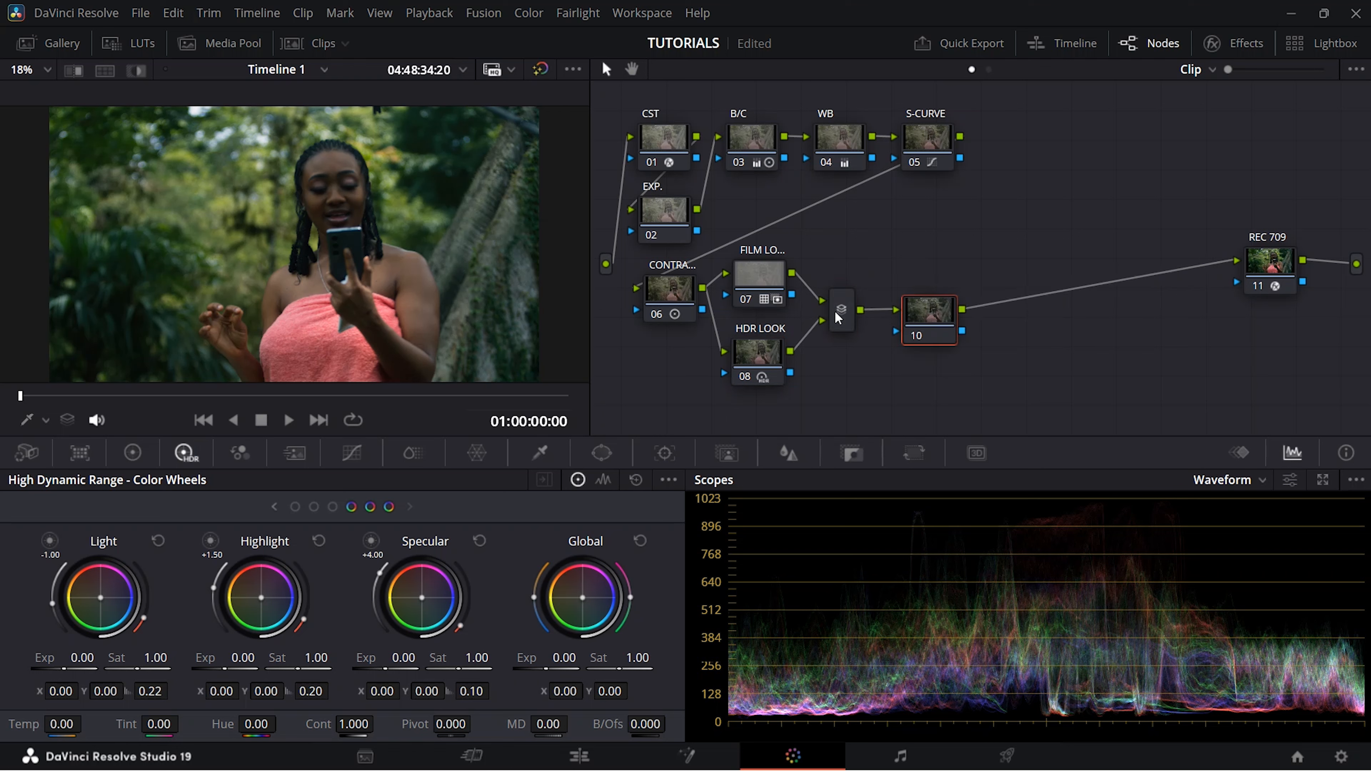
drag(921, 308, 901, 238)
right_click(900, 236)
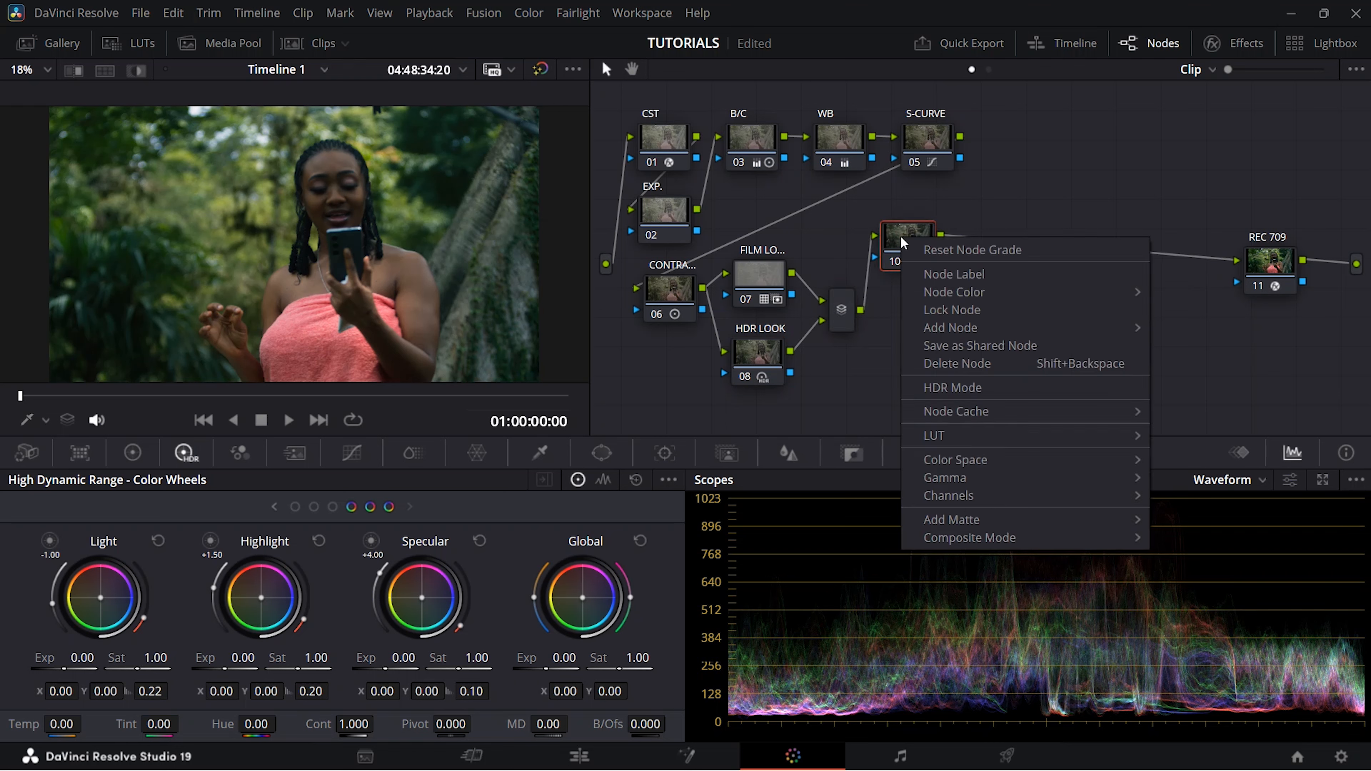
click(920, 273)
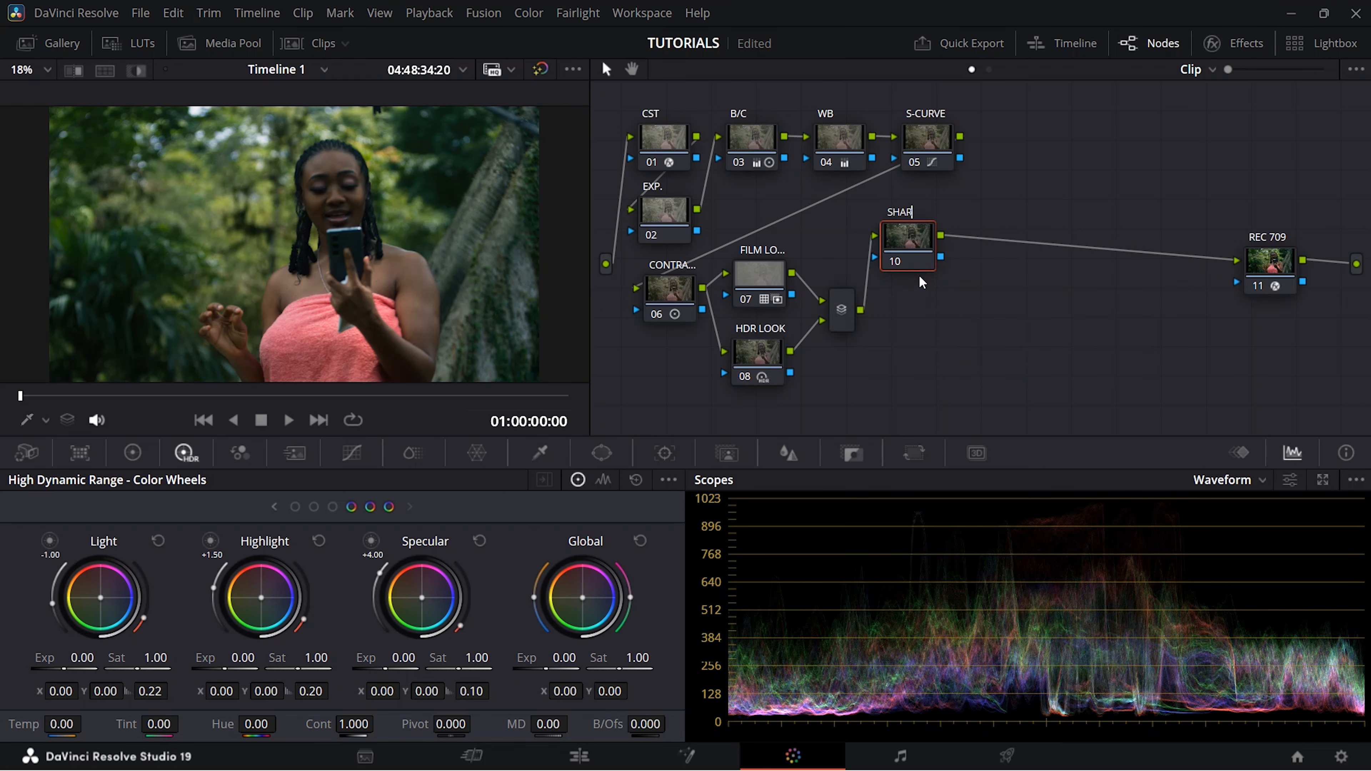
text(SHARPEN)
Step: On the SHARPEN node, switch the blur controls to Sharpen mode, try a Radius of 10, and set it to 0.48
click(786, 453)
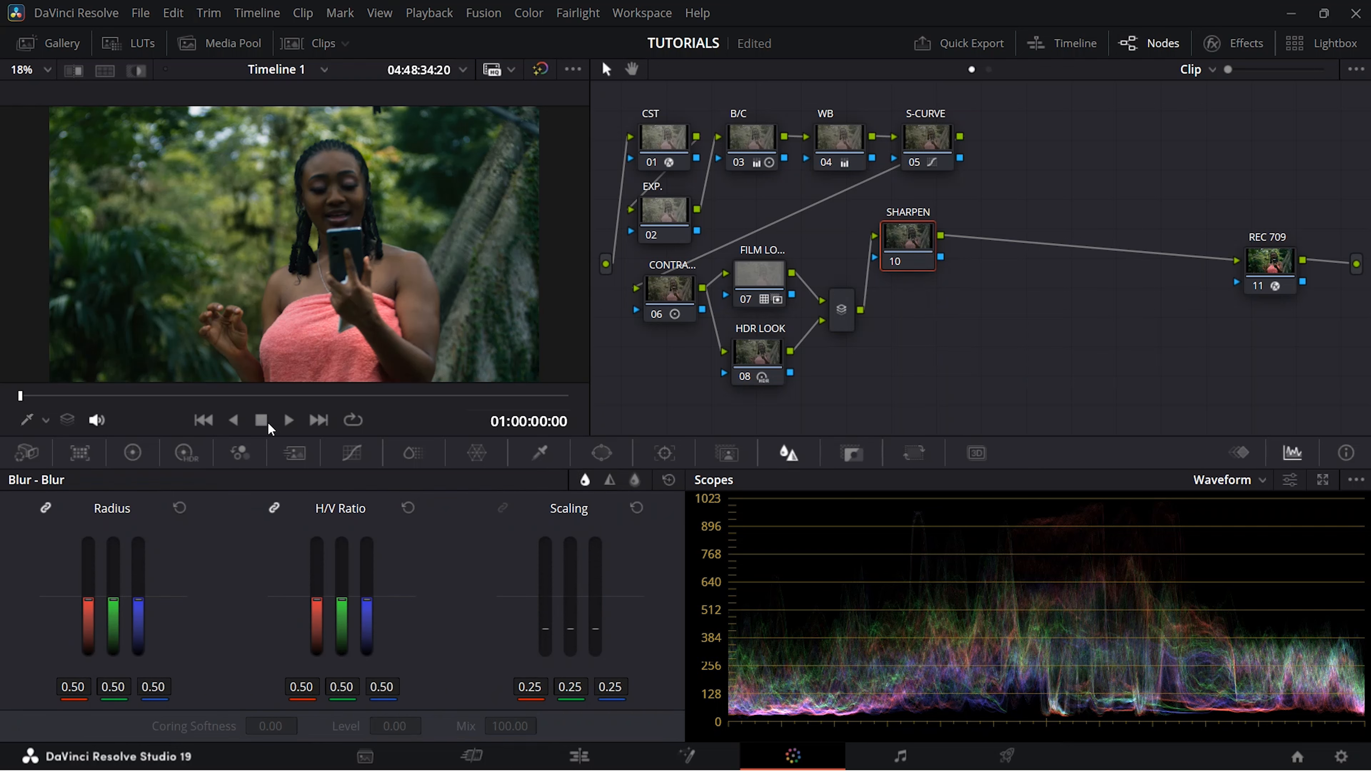
click(611, 480)
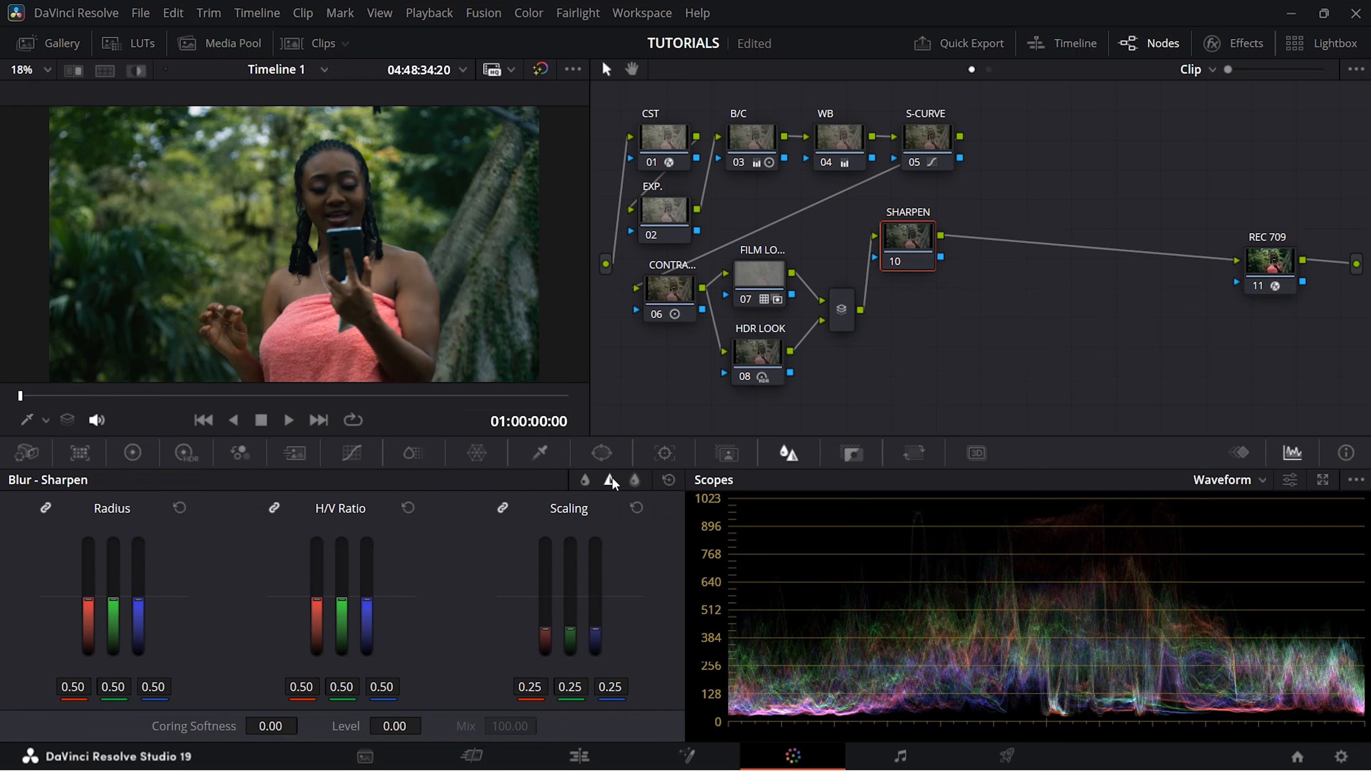
click(120, 683)
text(10)
key(Return)
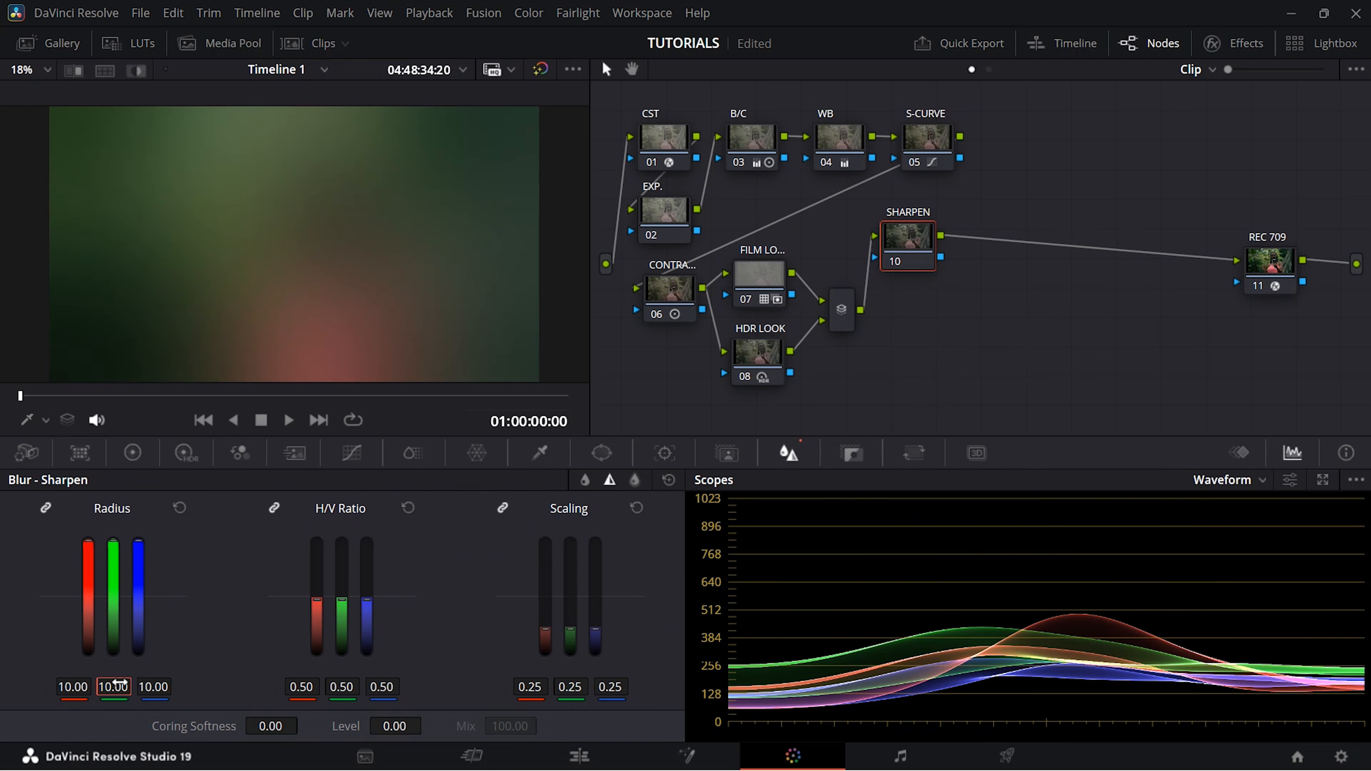
text(0.48)
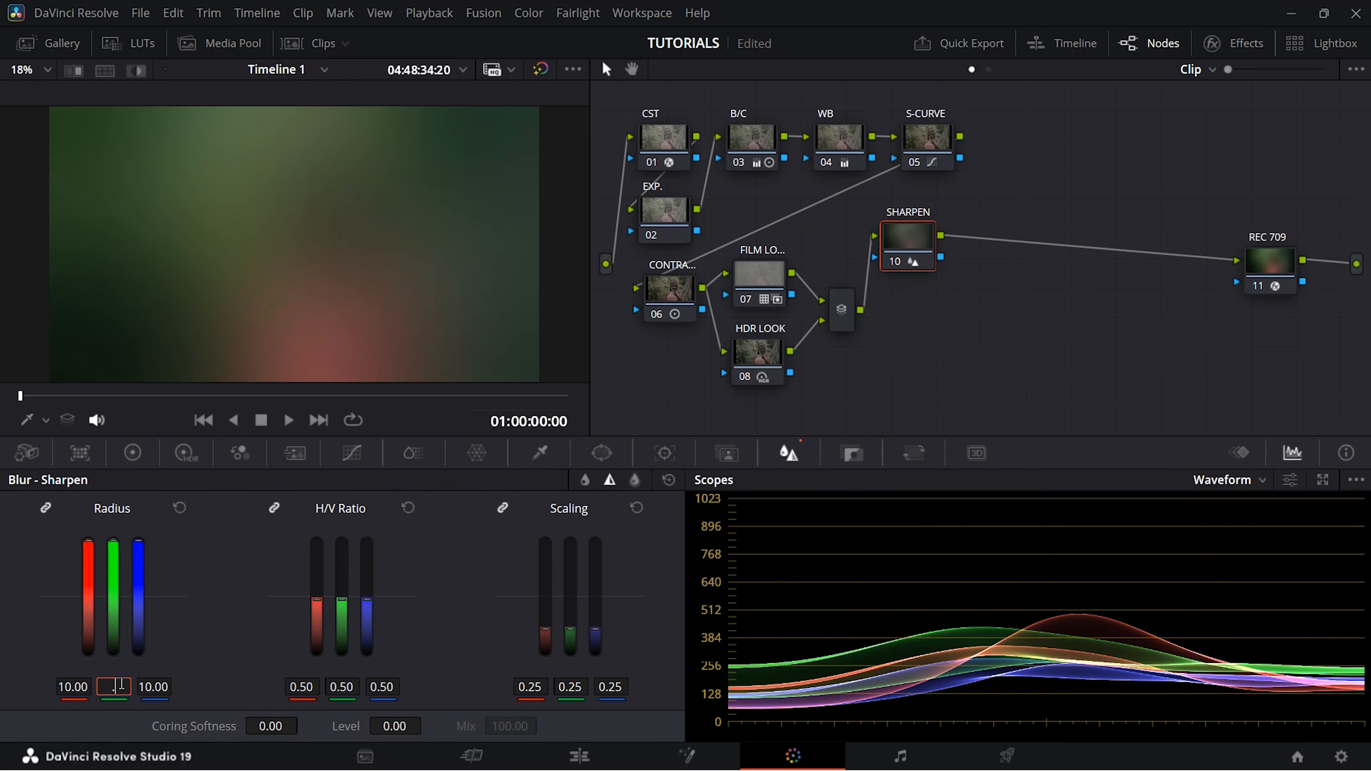
key(Return)
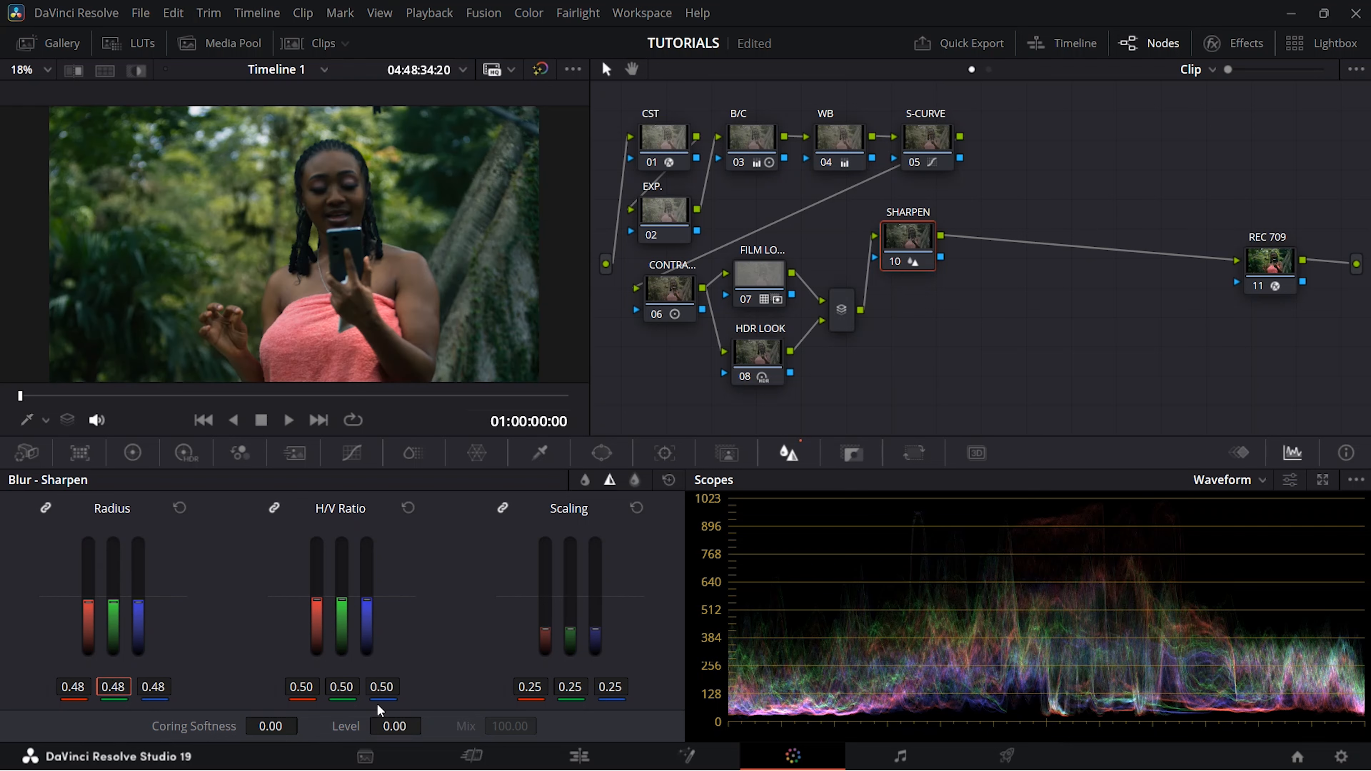
Step: Set the SHARPEN node's sharpening Level to 11
click(395, 726)
text(11)
key(Return)
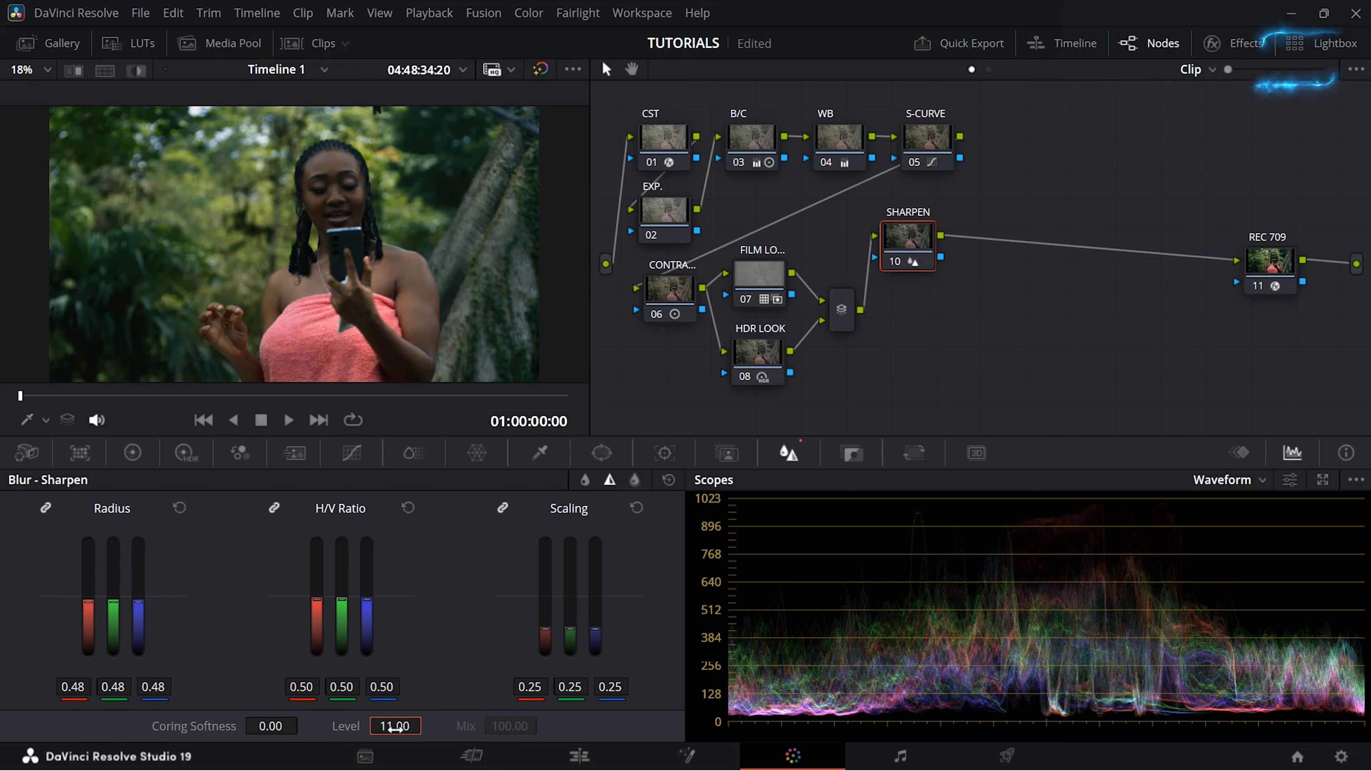
Step: Set the SHARPEN node's Coring Softness to 4.5
click(262, 726)
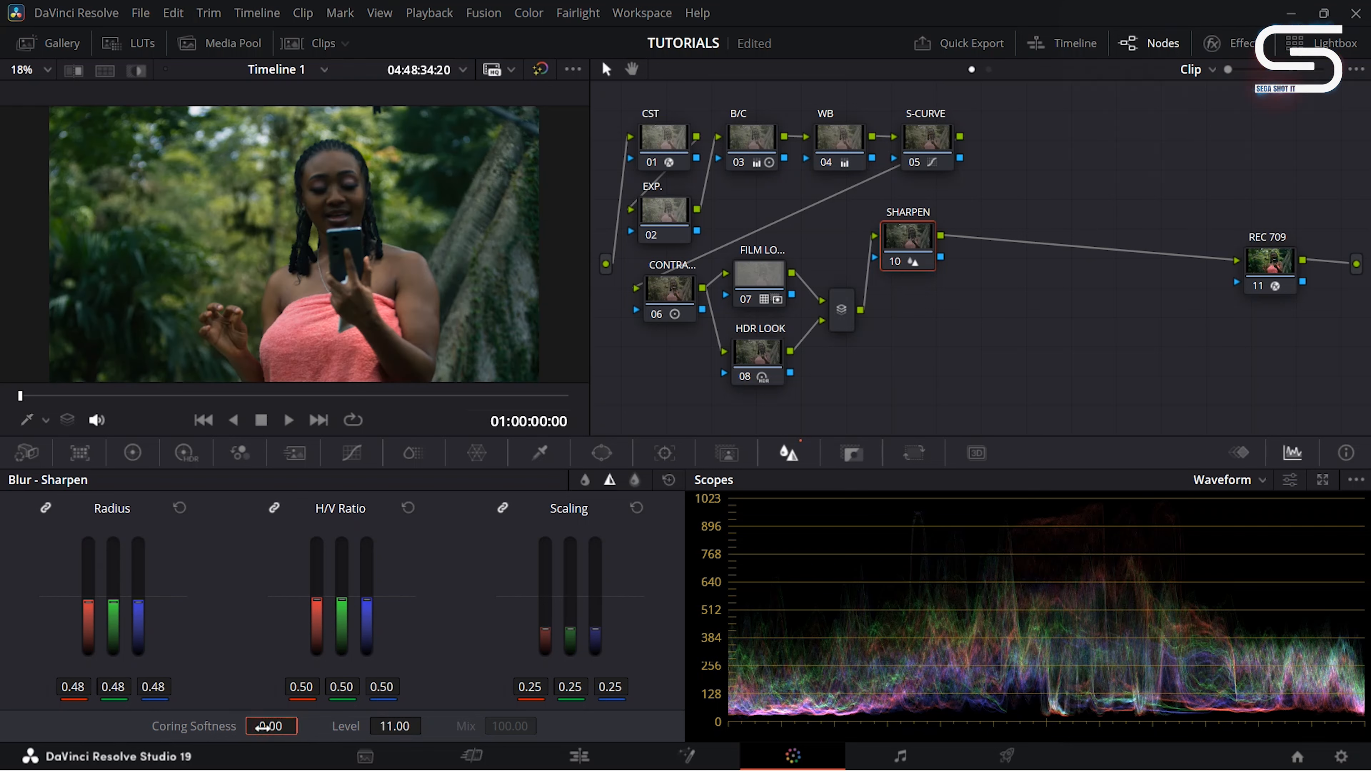
double_click(262, 726)
text(4.5)
key(Return)
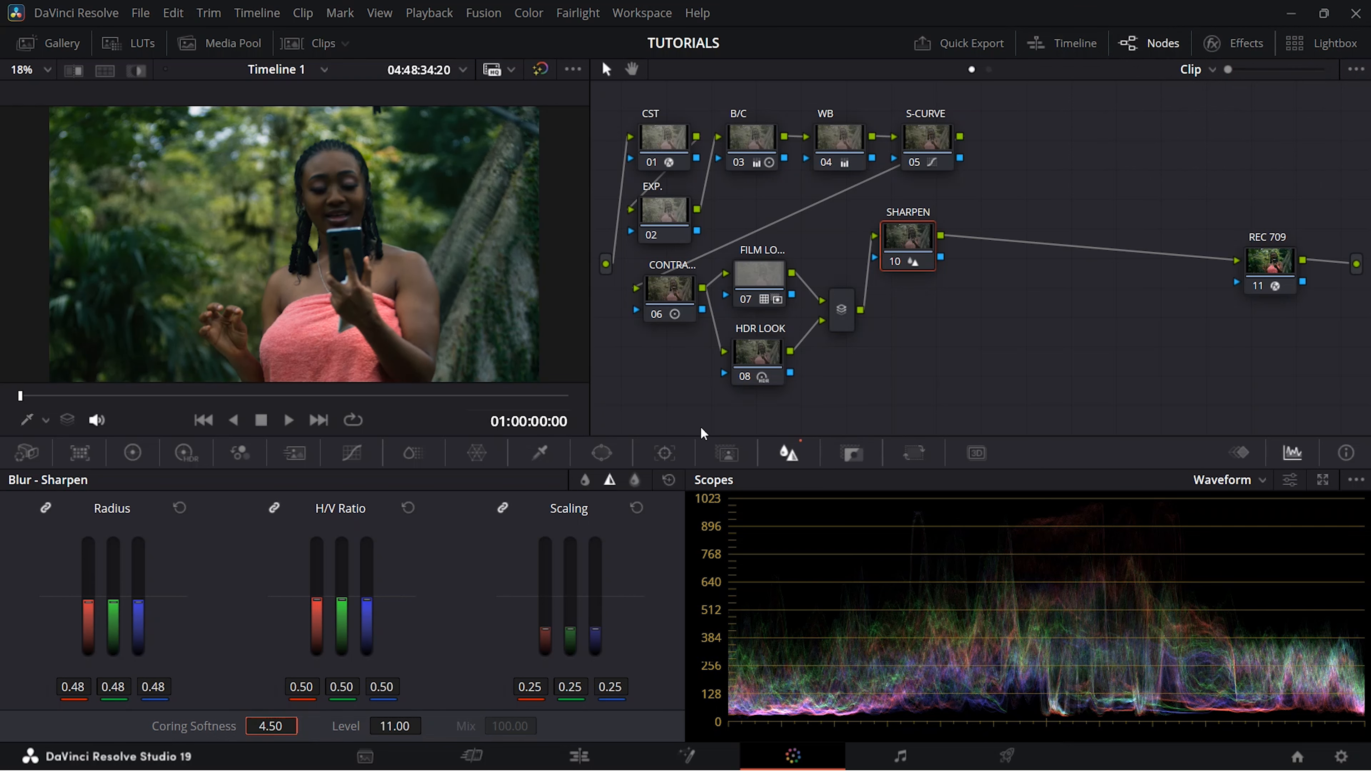
Step: Add a serial node after the SHARPEN node, label it PW and disable it
drag(910, 246, 911, 249)
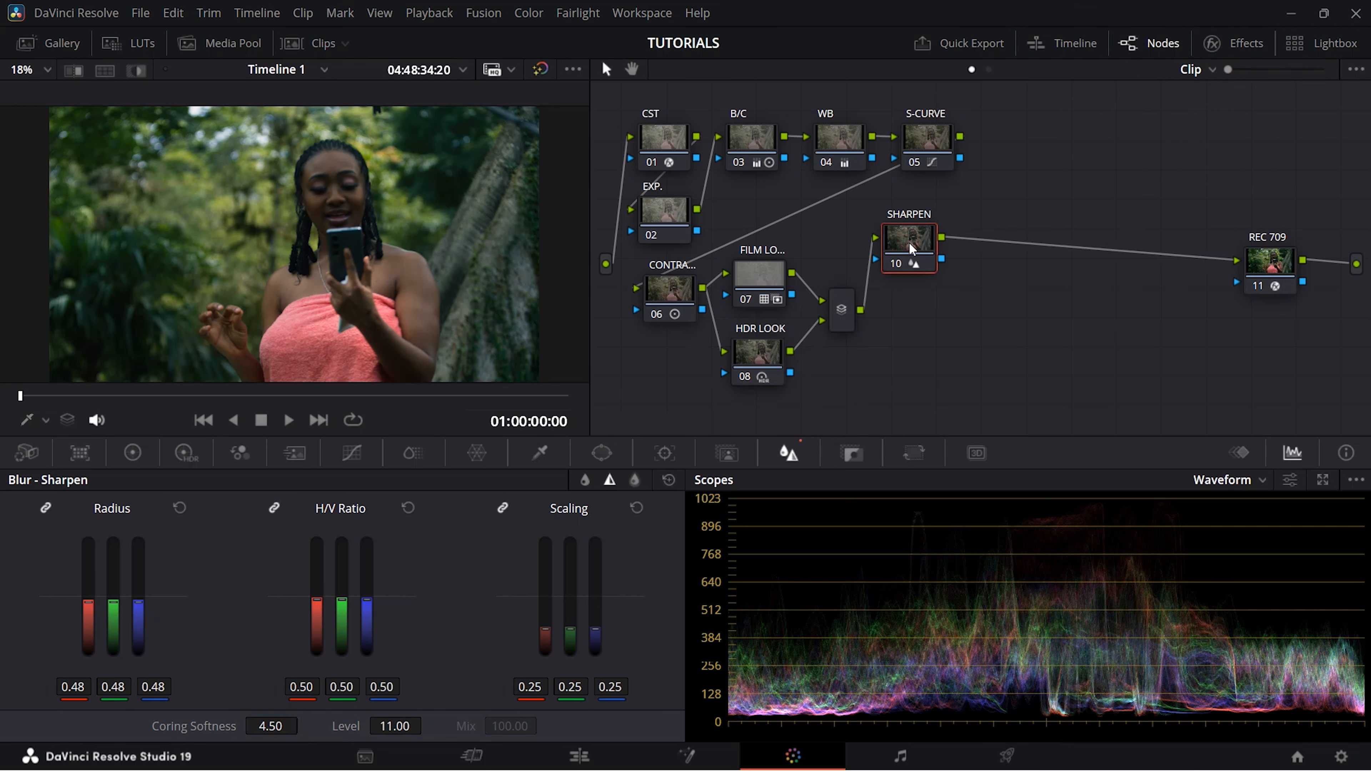
key(alt+s)
right_click(1013, 244)
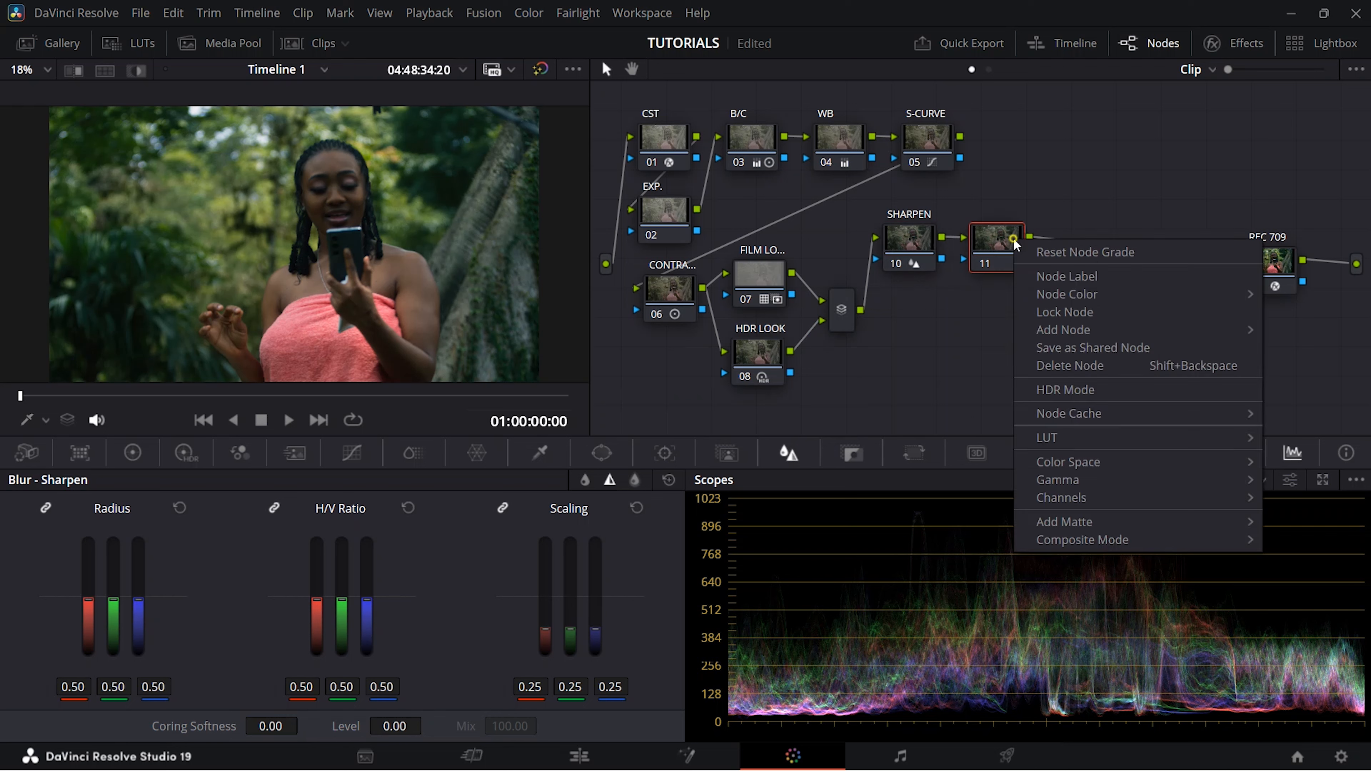
click(1043, 278)
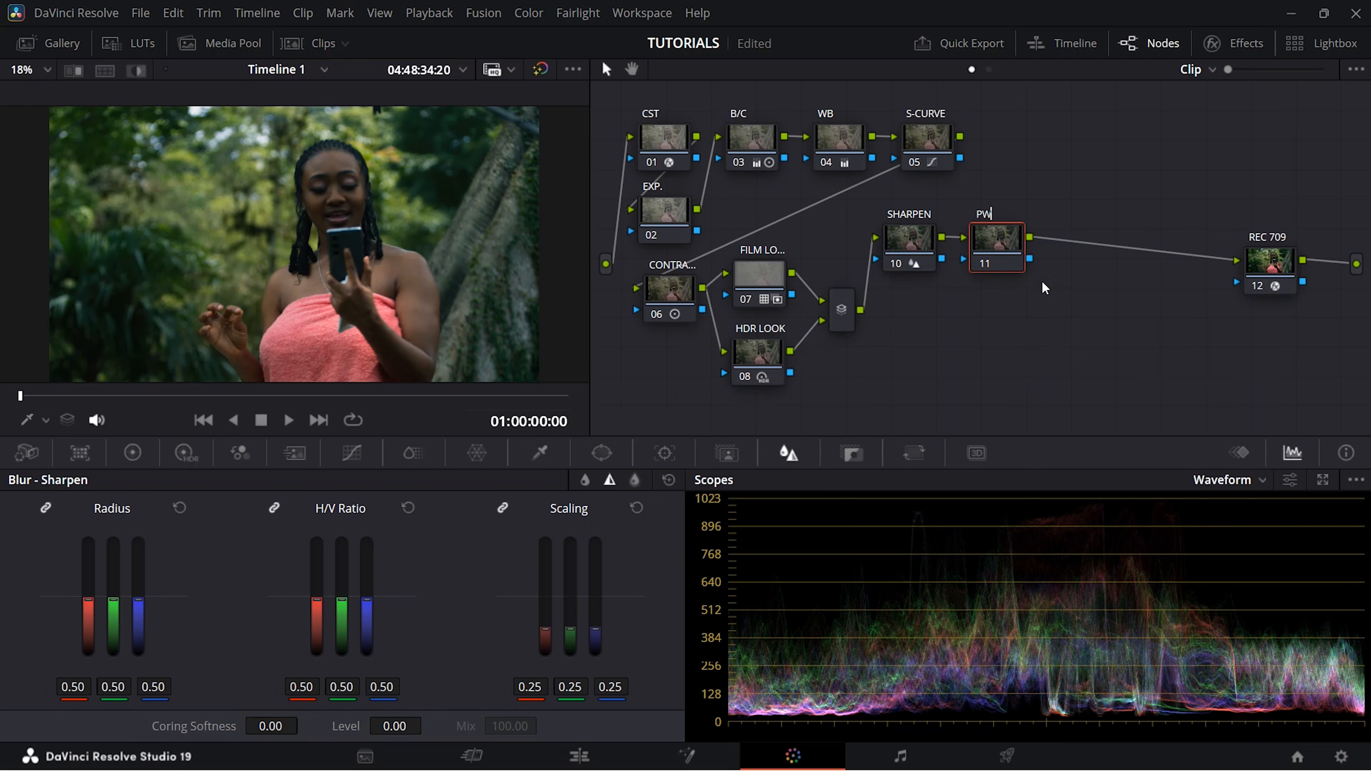
click(986, 264)
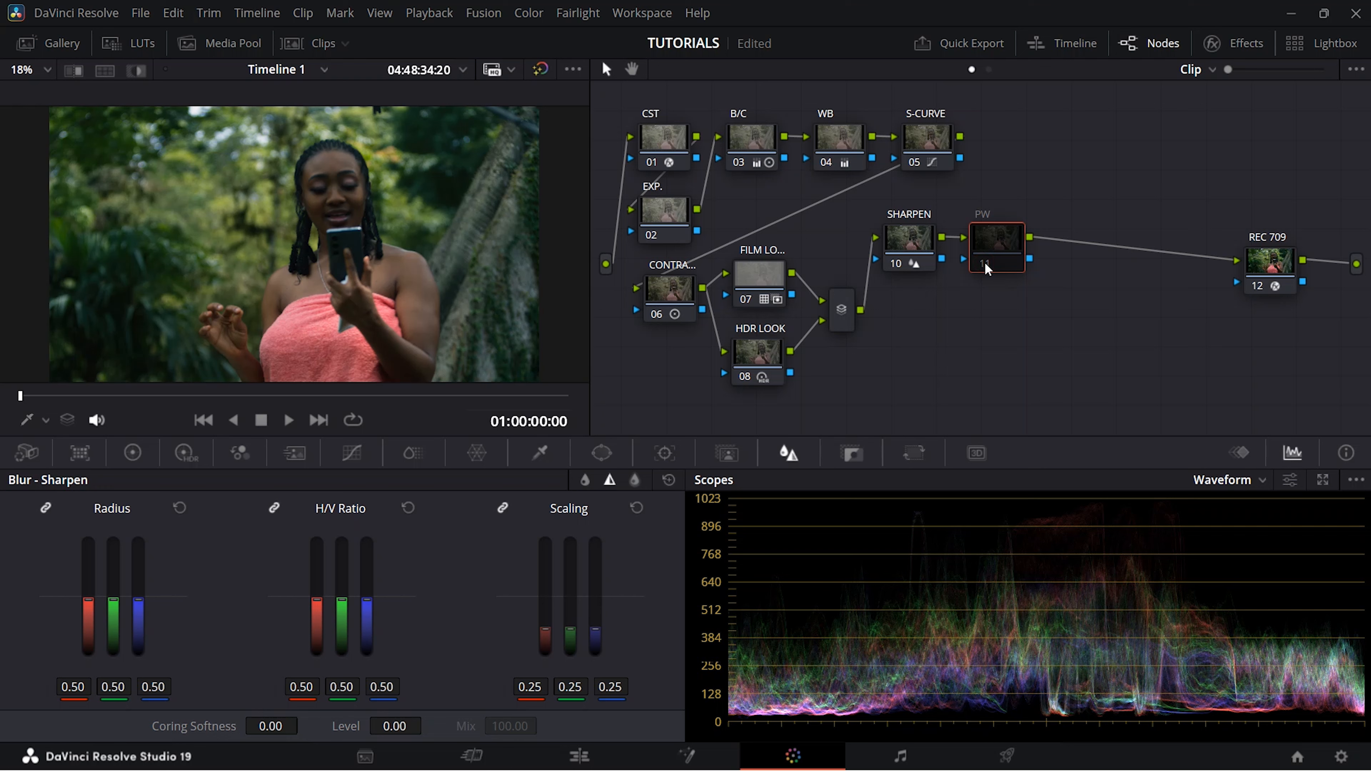
Step: Add a serial node after PW, place it in the upper row beyond the S-CURVE node and label it S-CURVE2
key(alt+s)
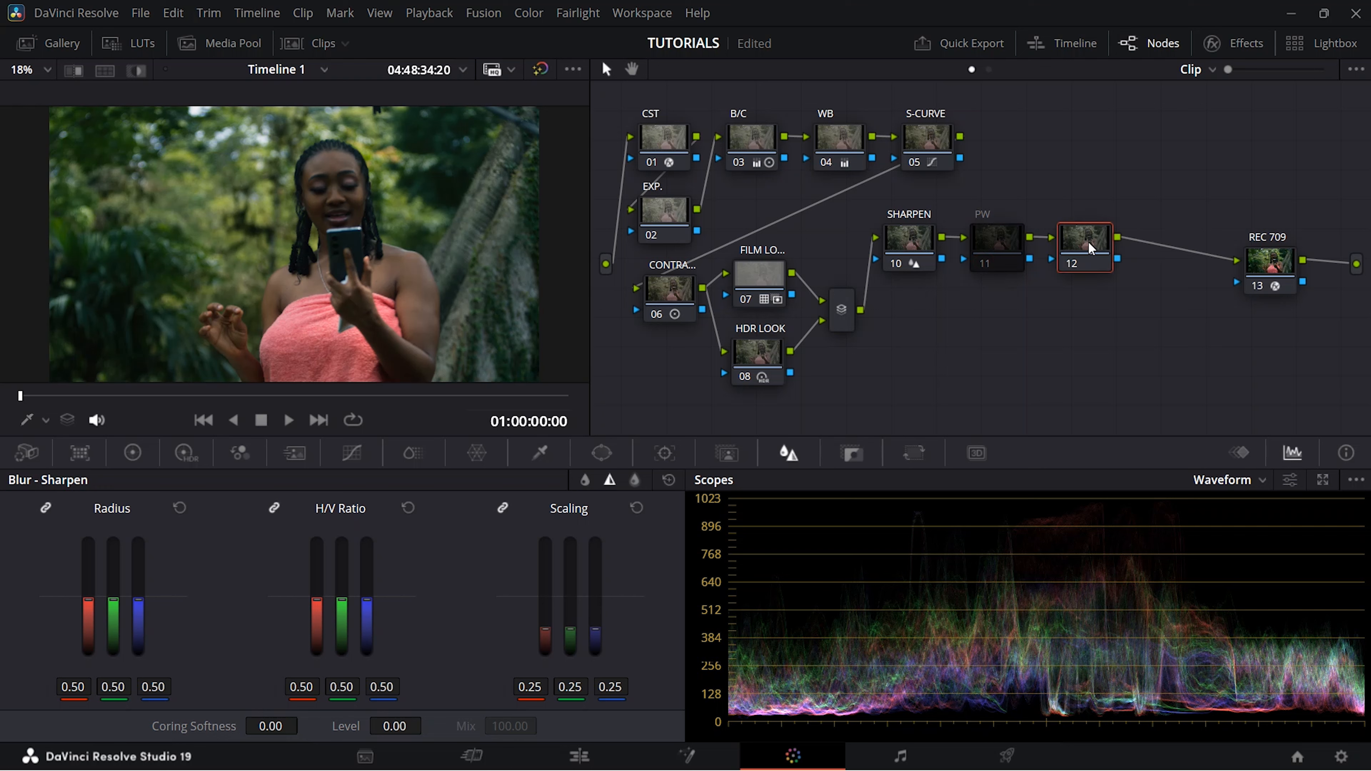
drag(1091, 249, 1075, 164)
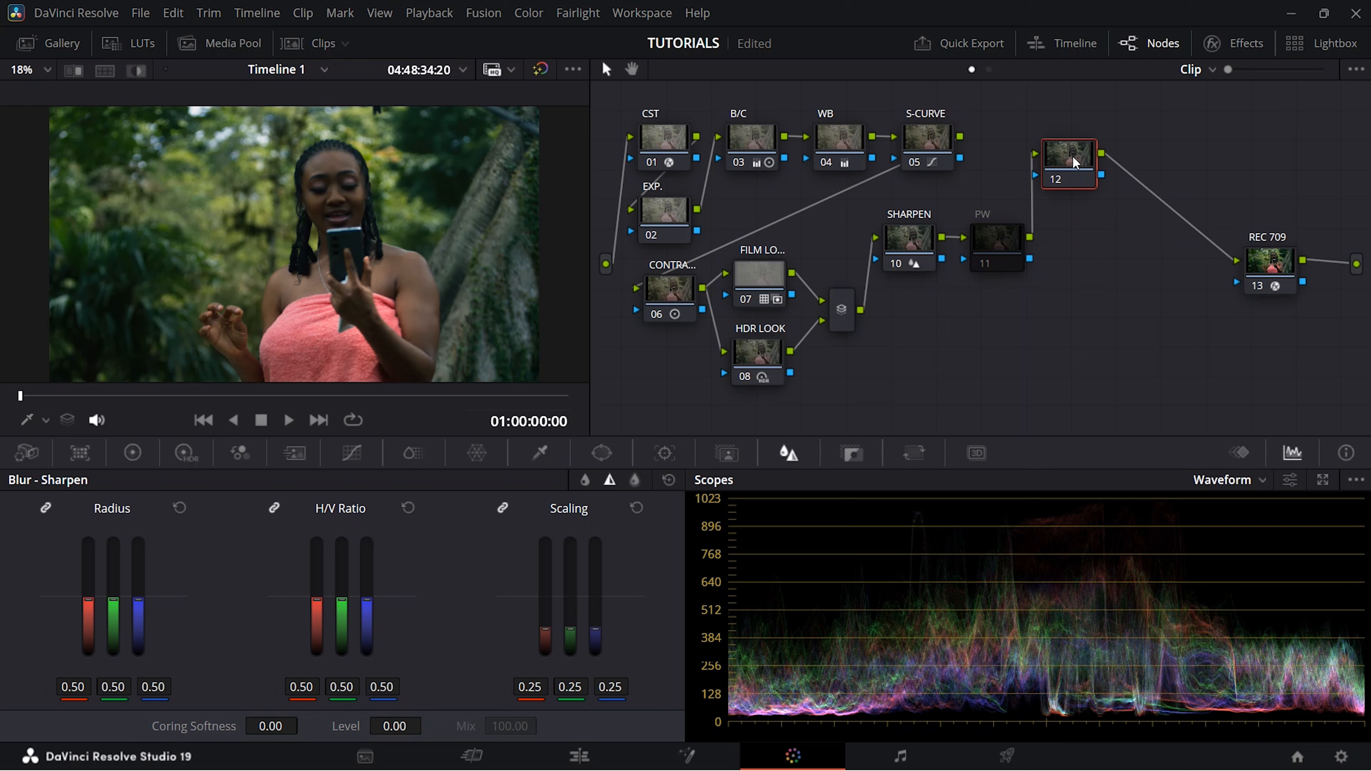
right_click(1075, 163)
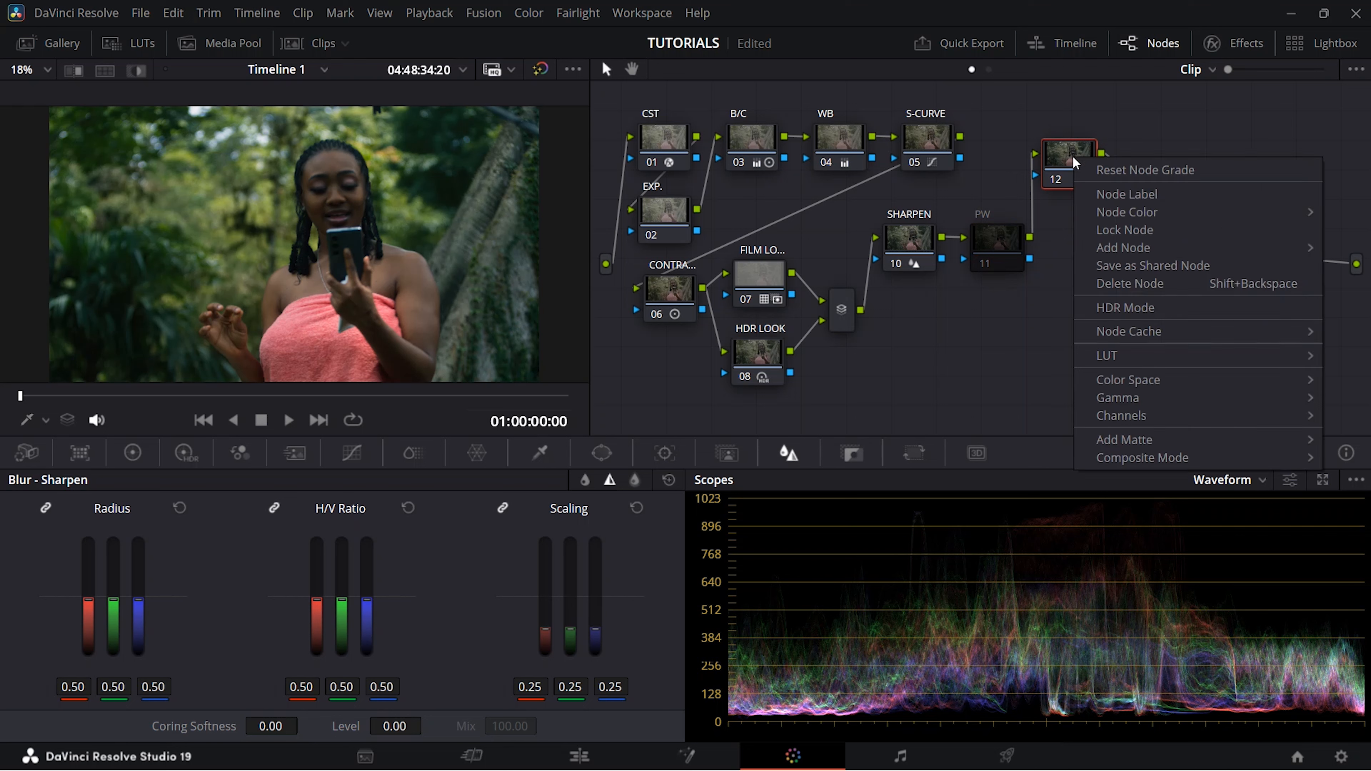
click(1093, 195)
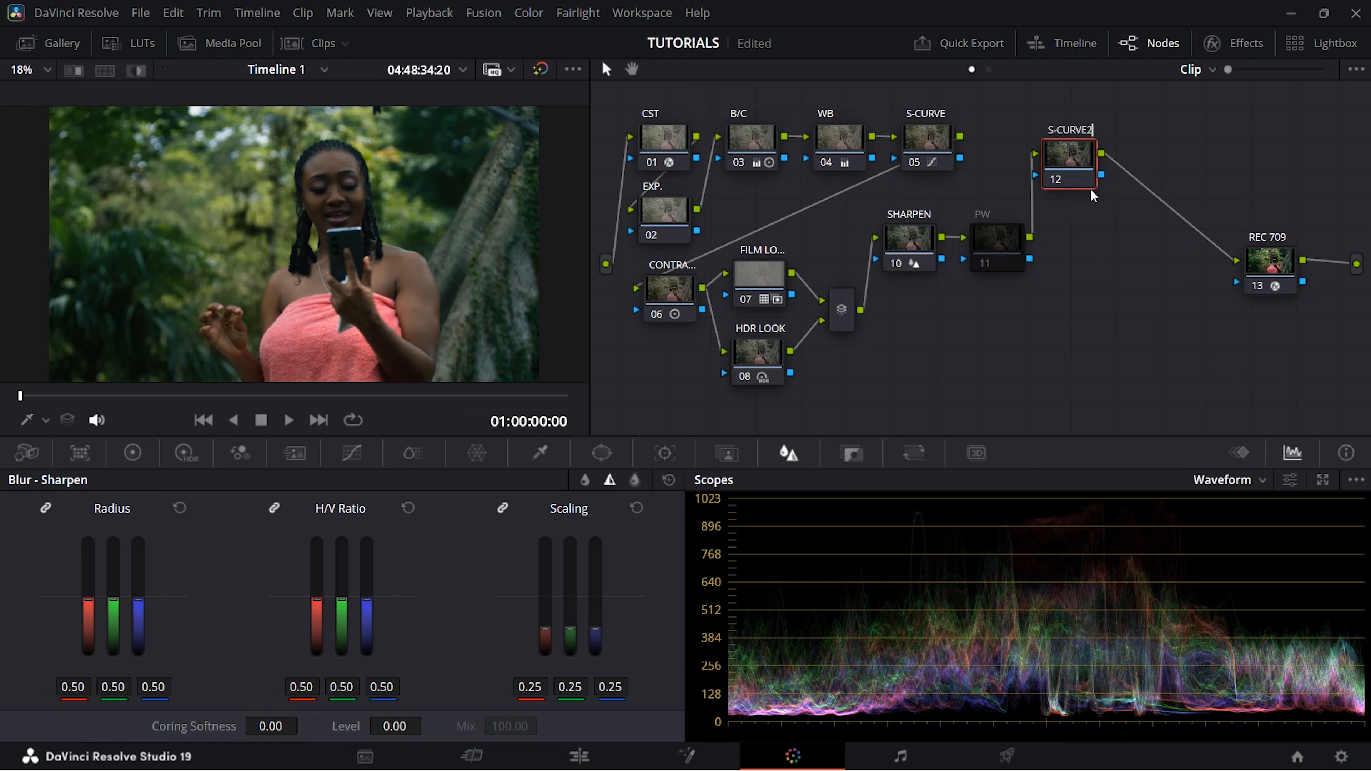
text(S-CURVE2)
key(Return)
drag(1076, 158, 1083, 145)
Step: On S-CURVE2, enable editable splines for the custom curve and bend its end handles into a gentle S, lifting highlights and lowering shadows
click(351, 453)
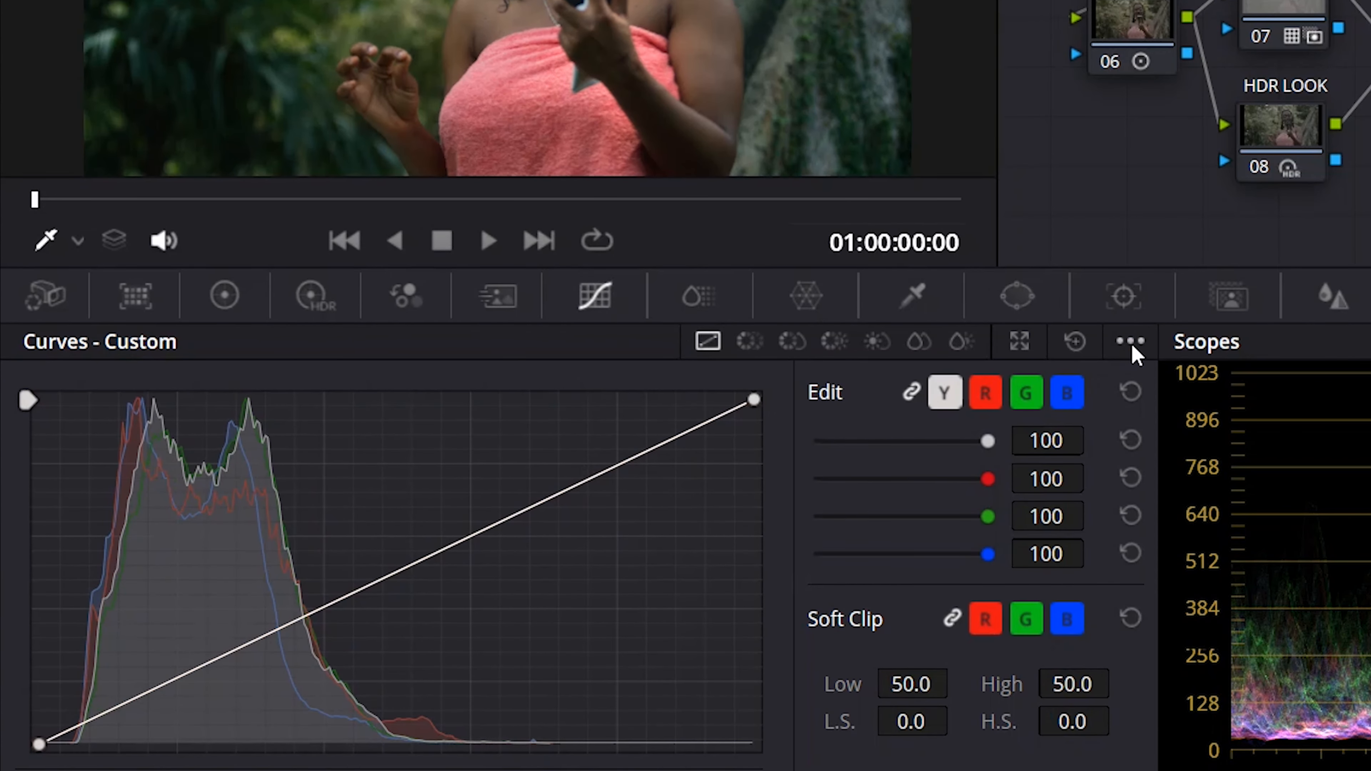
click(1132, 346)
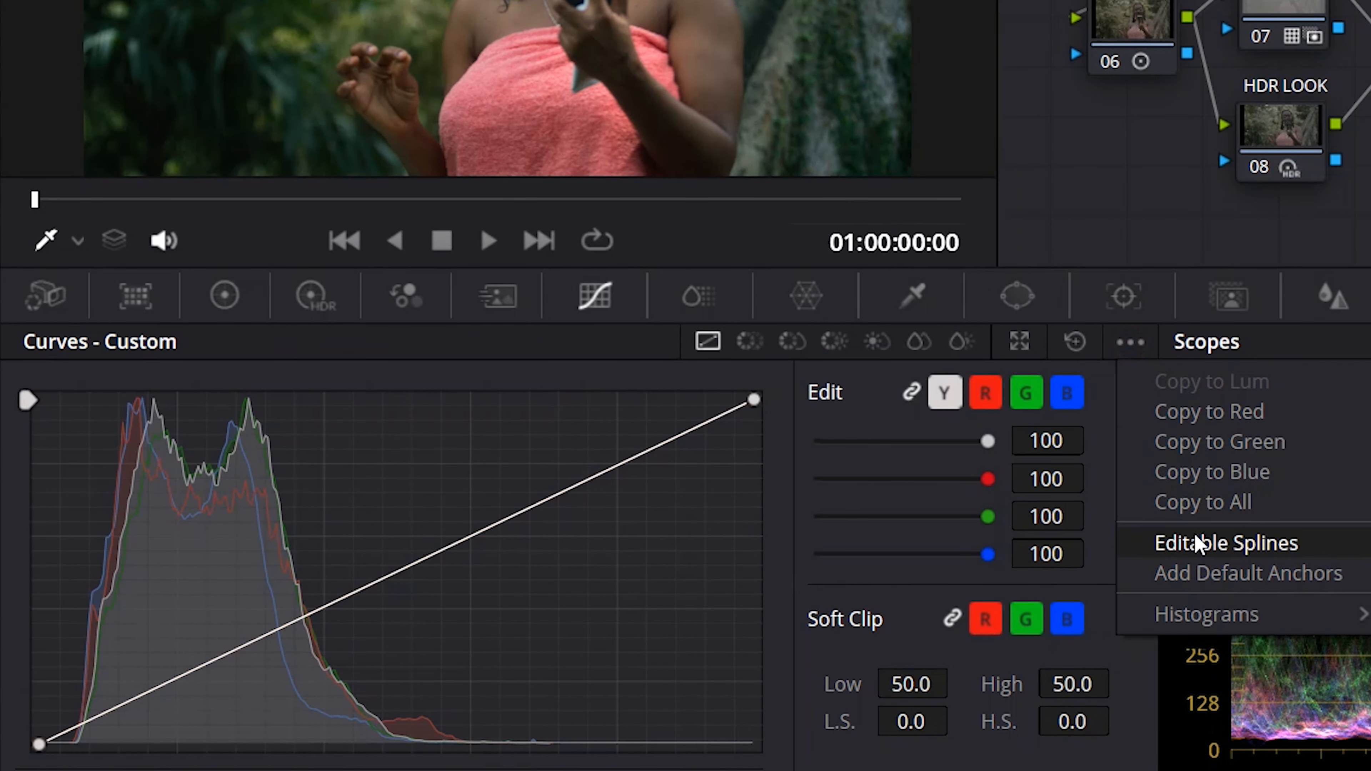
click(1195, 543)
click(753, 402)
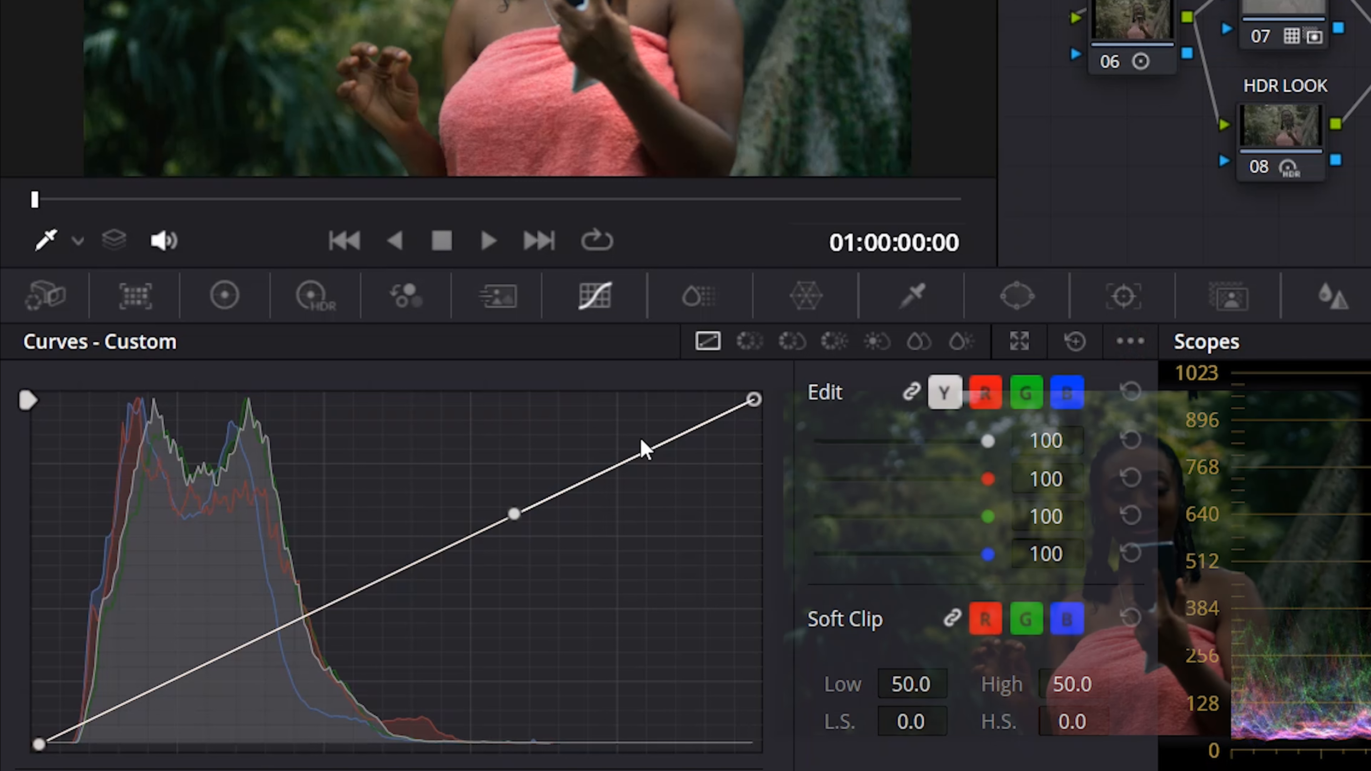
drag(508, 514, 495, 483)
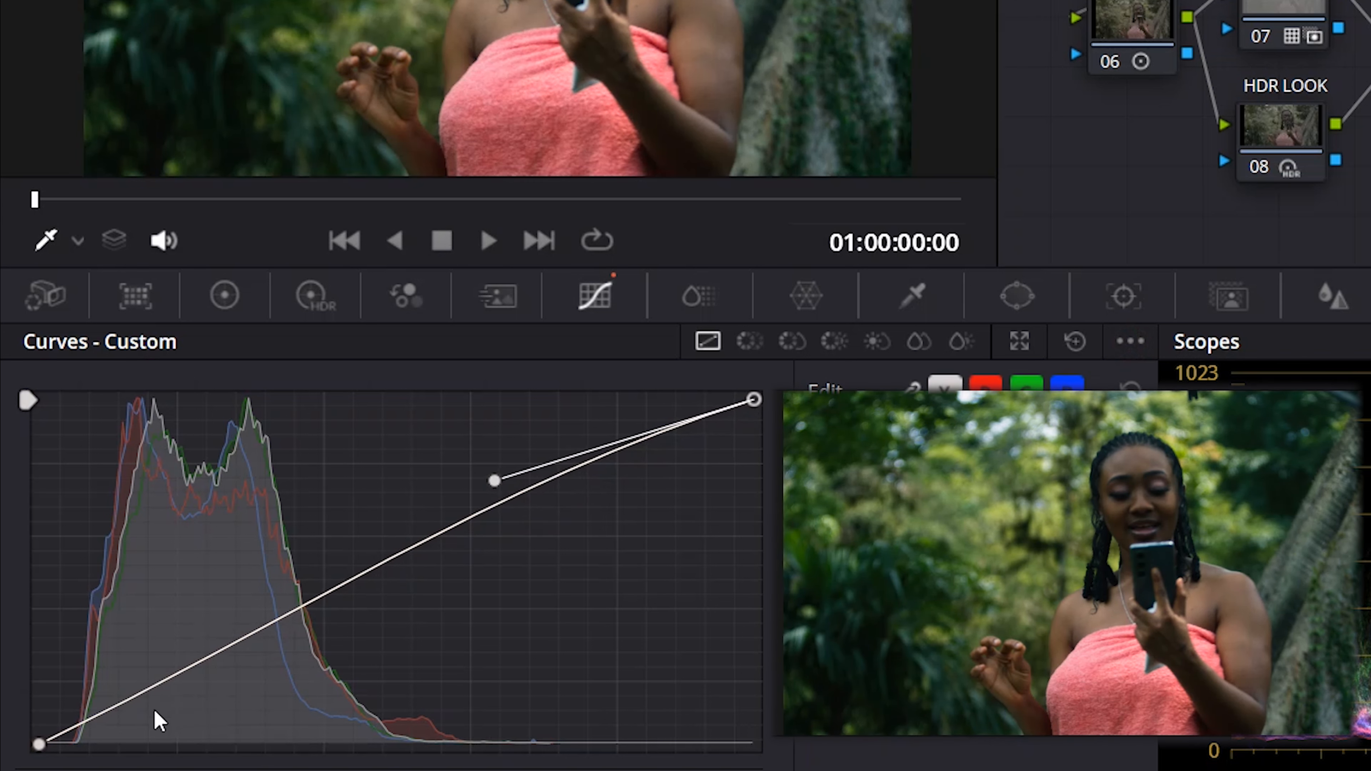
click(39, 744)
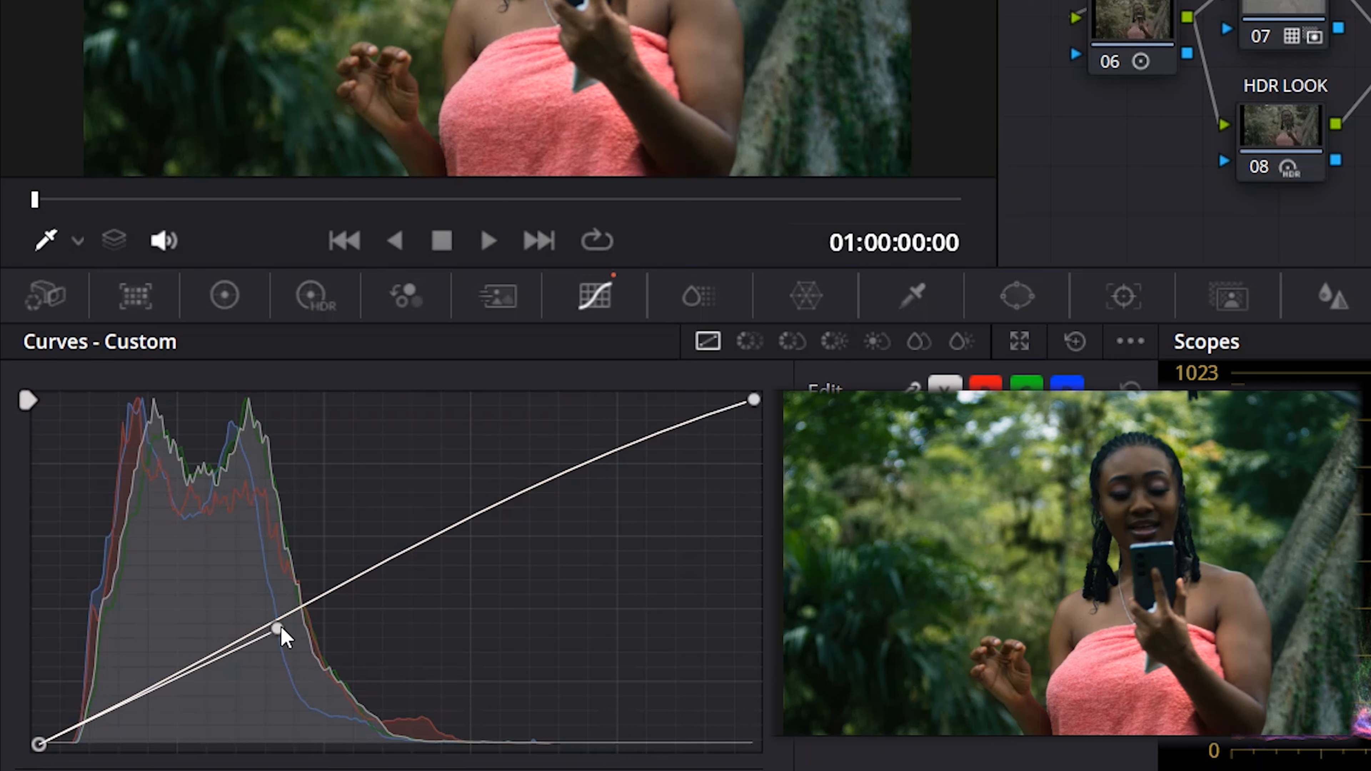
drag(277, 630, 280, 645)
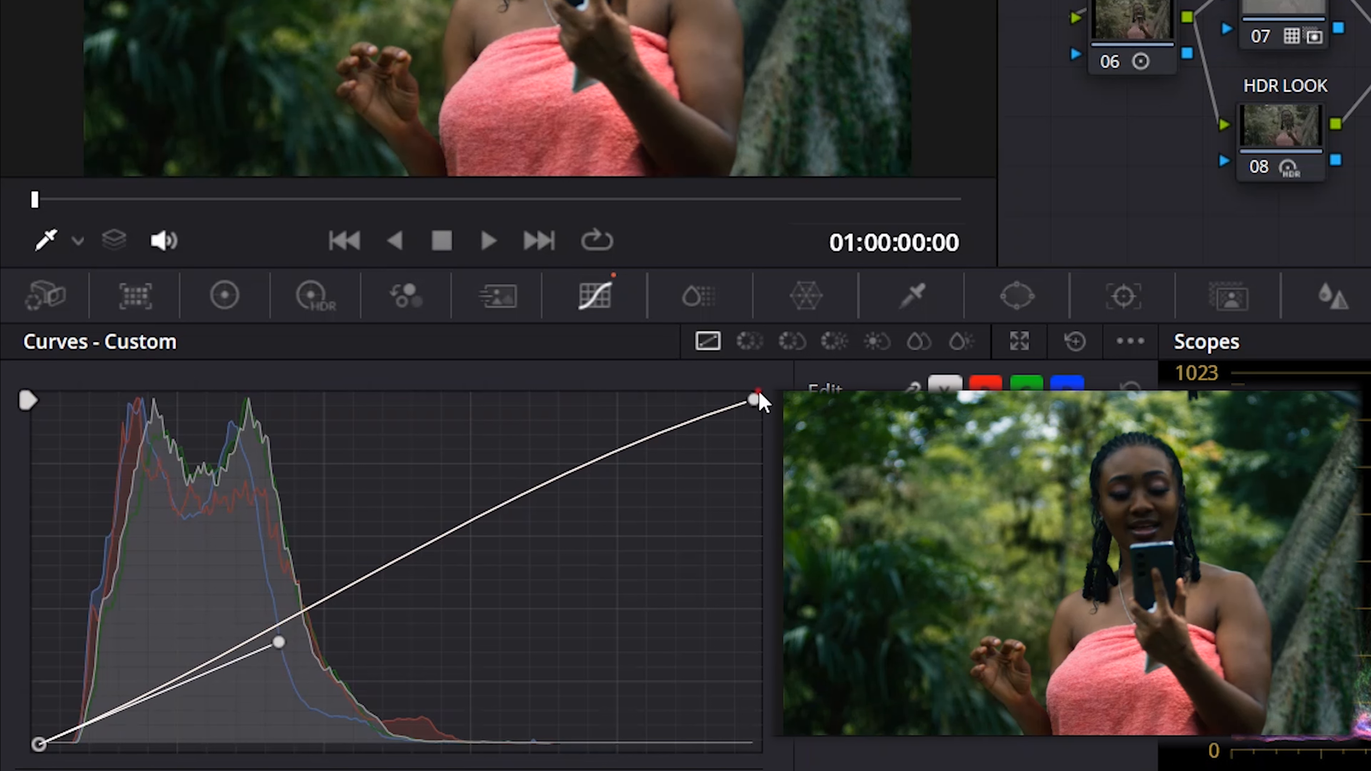
Step: Move the S-CURVE2 curve's white point slightly inward along the upper edge and raise its black point a little
drag(753, 400, 699, 399)
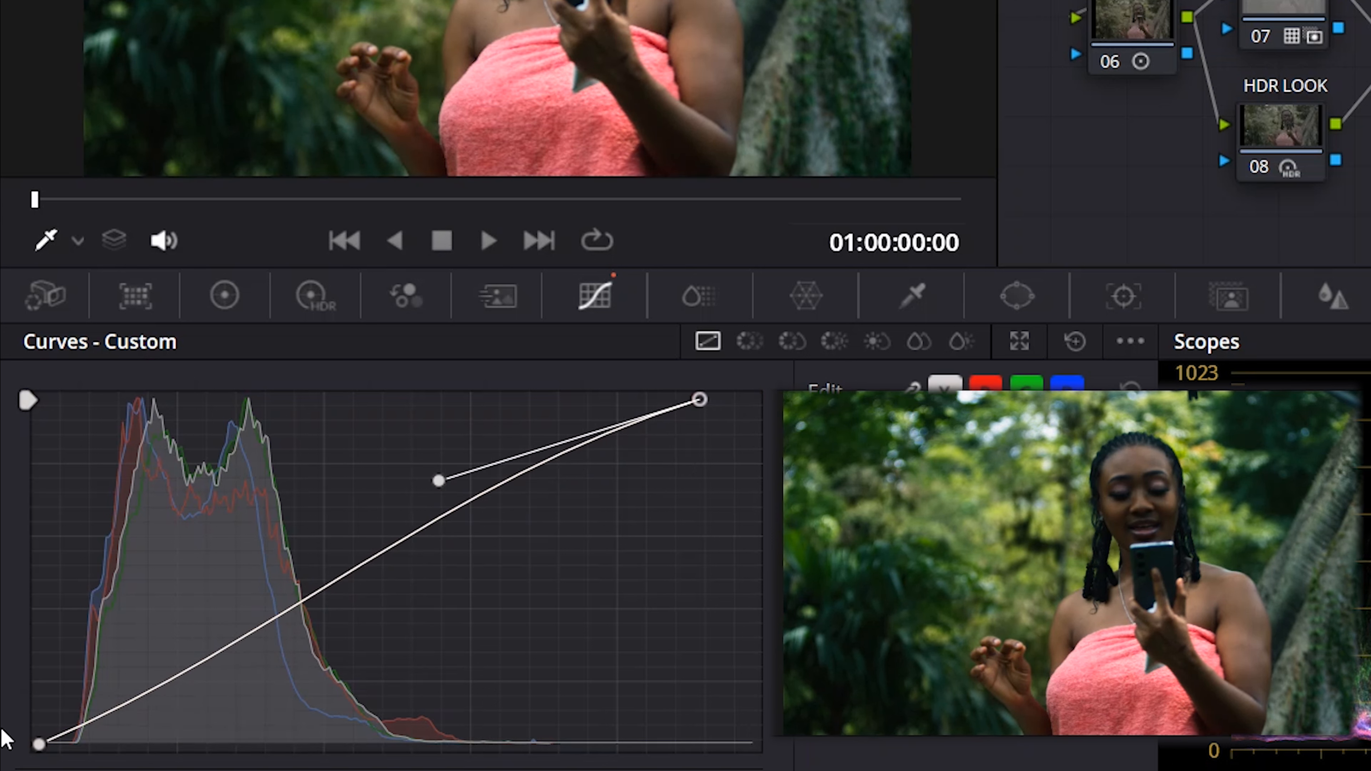
drag(39, 744, 37, 733)
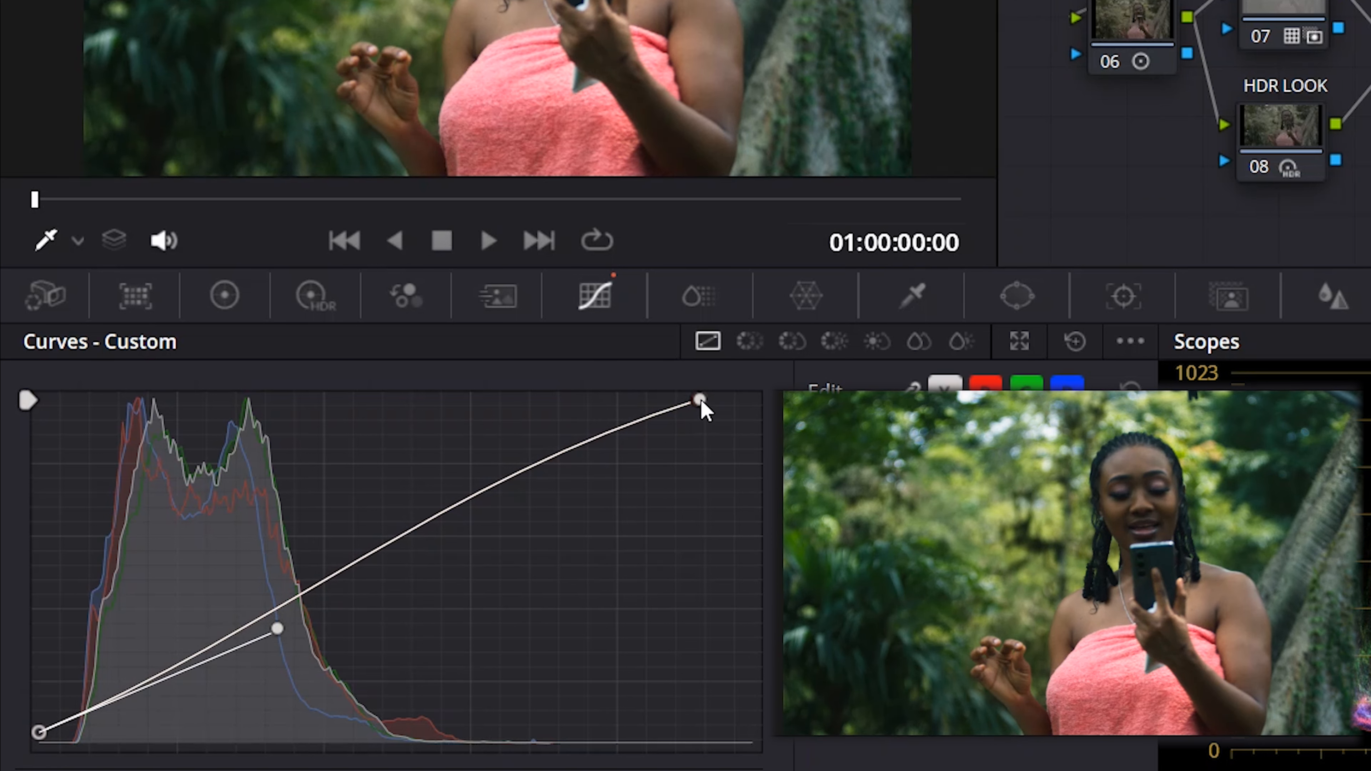
drag(700, 400, 709, 400)
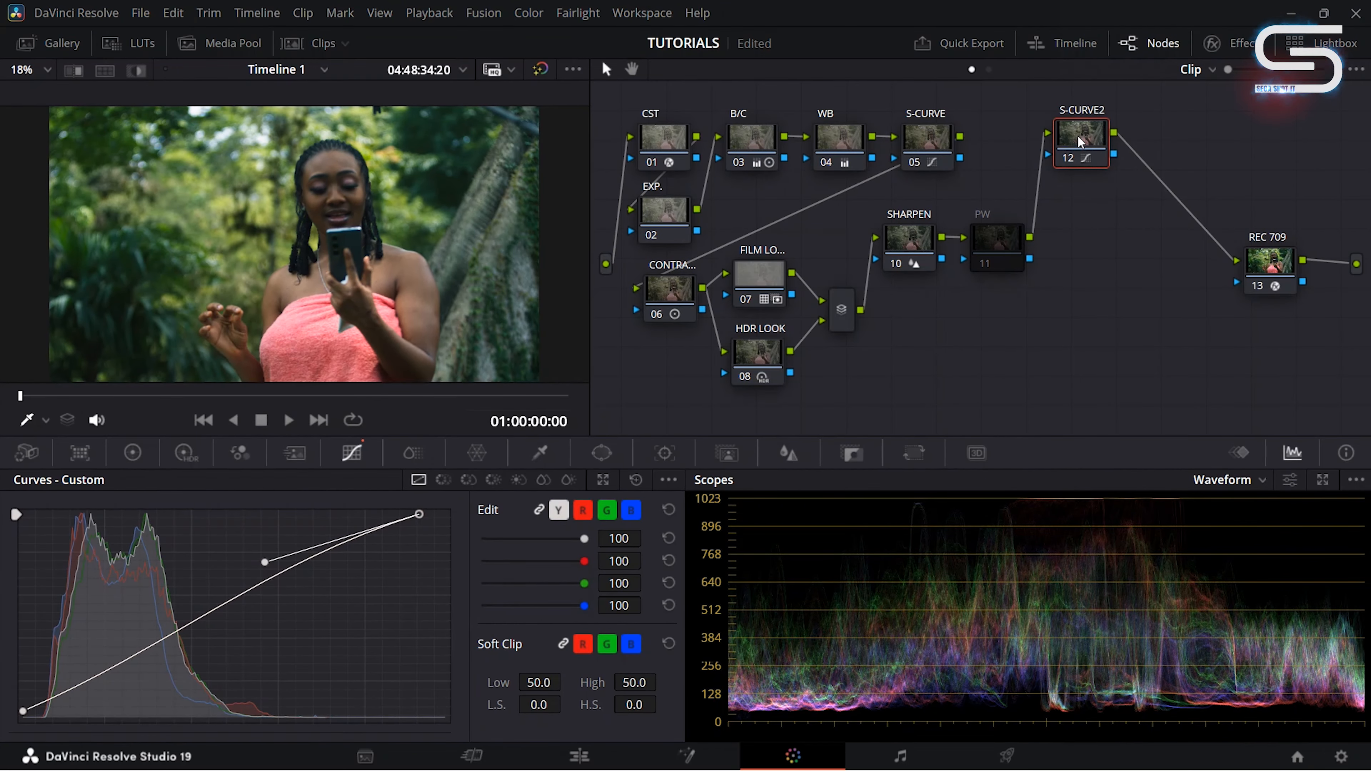
Step: Add a serial node after S-CURVE2, place it in front of the REC 709 node and label it LUTS
key(alt+s)
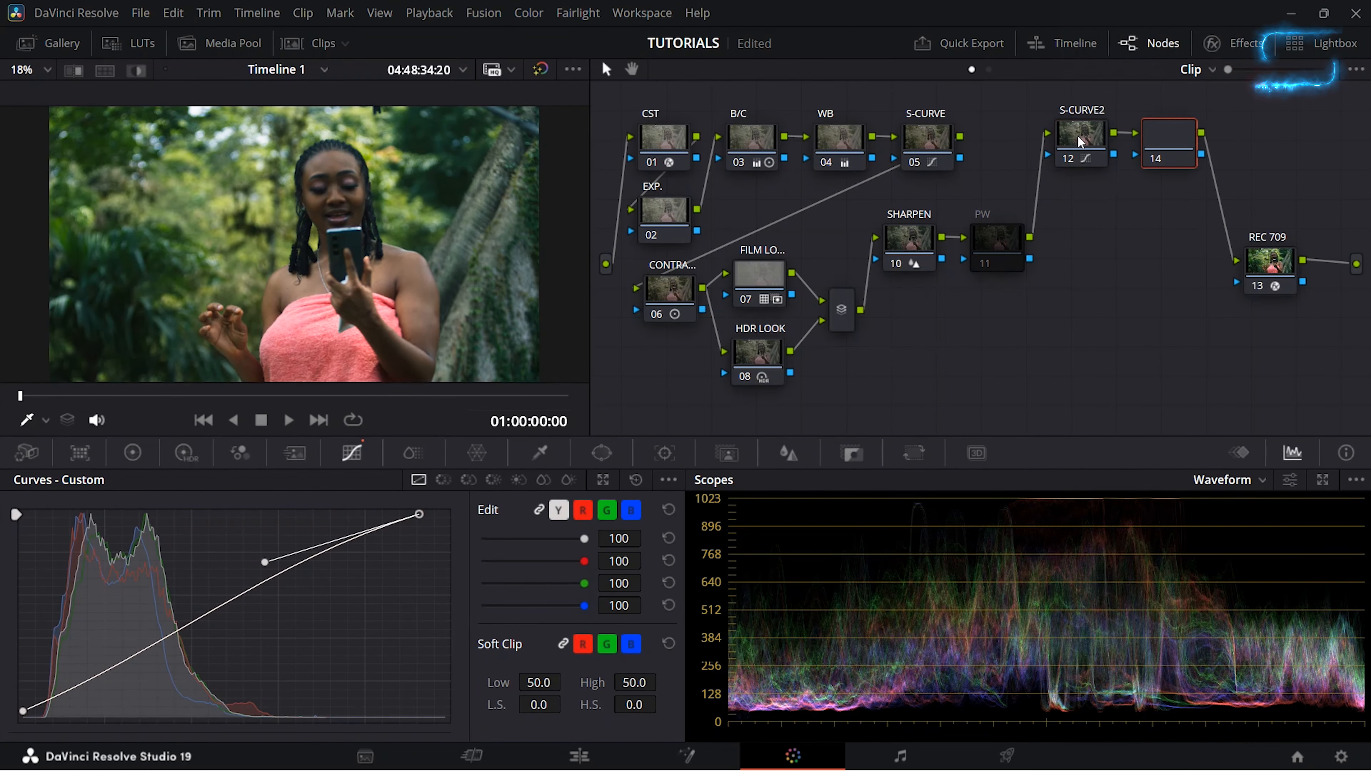
drag(1171, 142, 1171, 265)
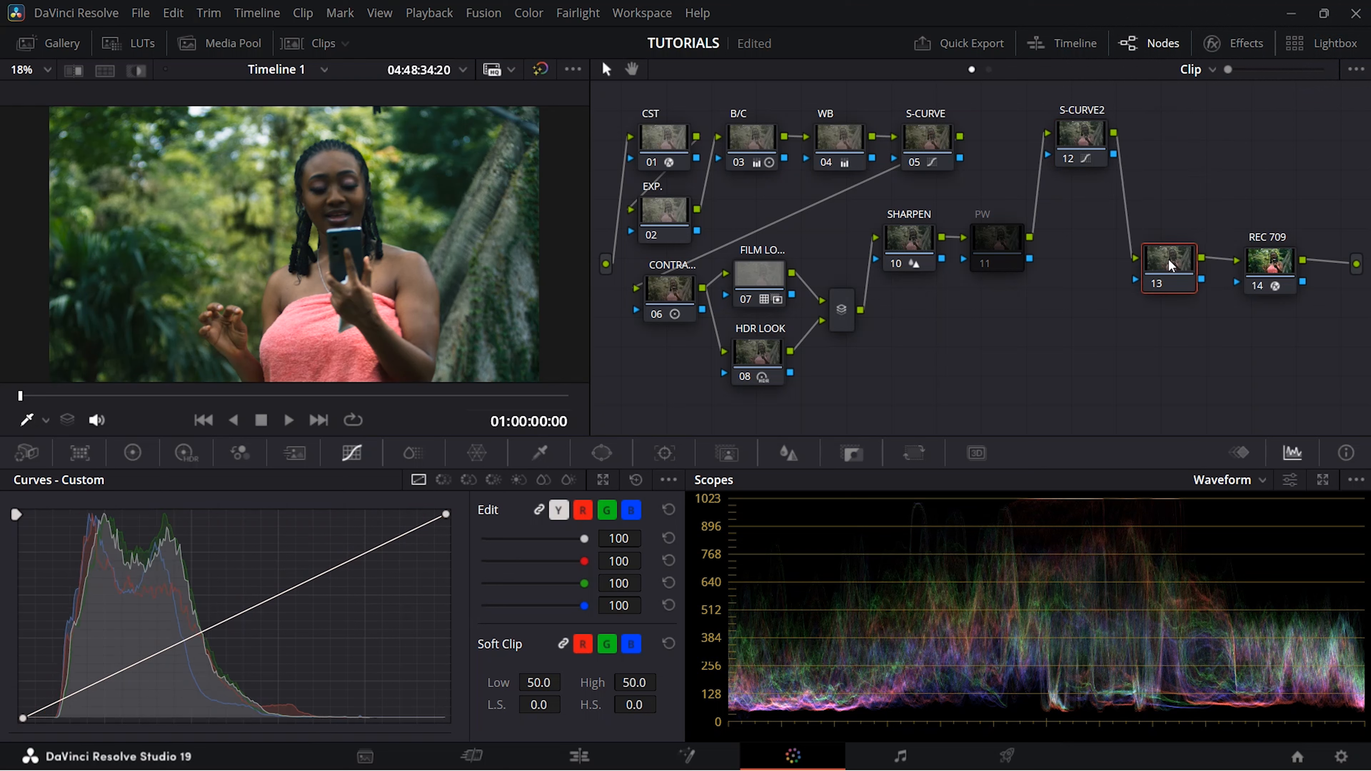
right_click(1172, 266)
click(1184, 298)
Step: Apply a LUT from the SEGA GOAT folder in the SEGA LUTs collection to the LUTS node
click(129, 44)
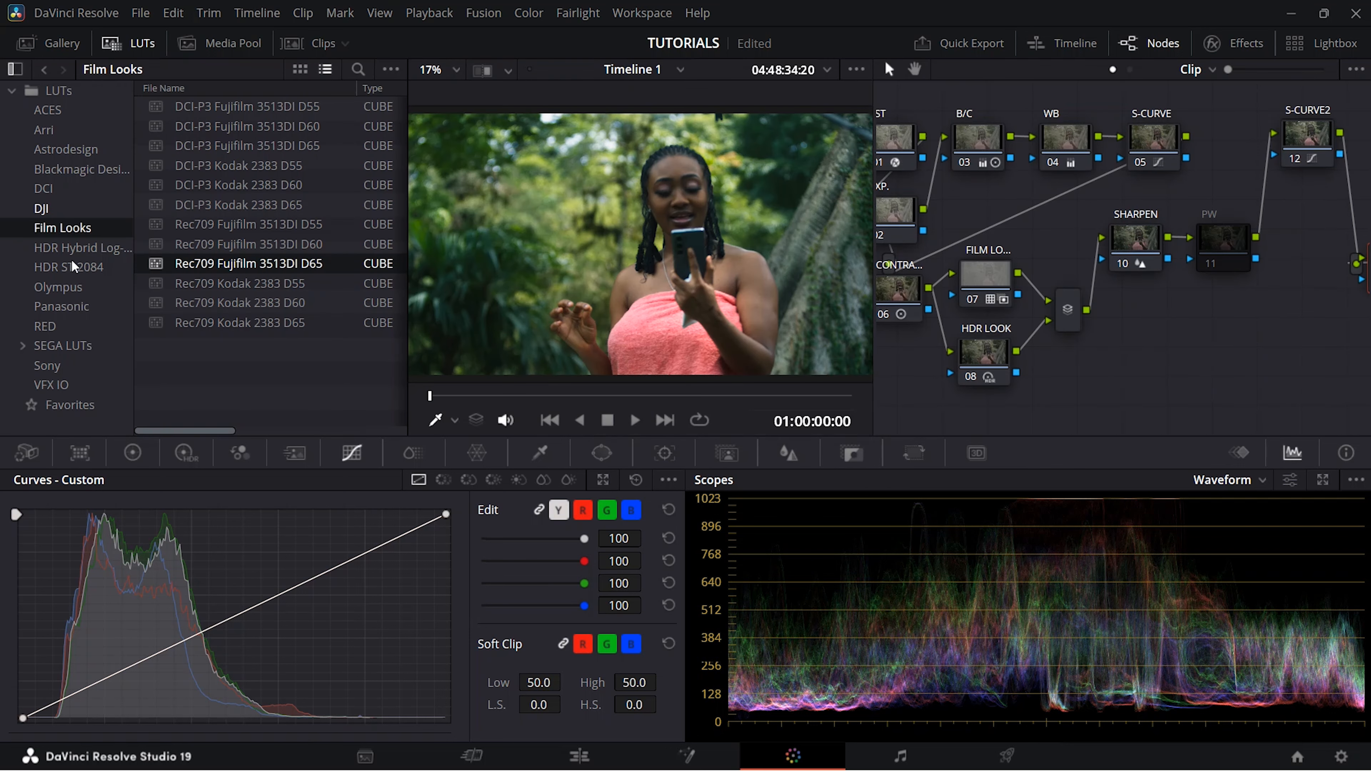
click(63, 341)
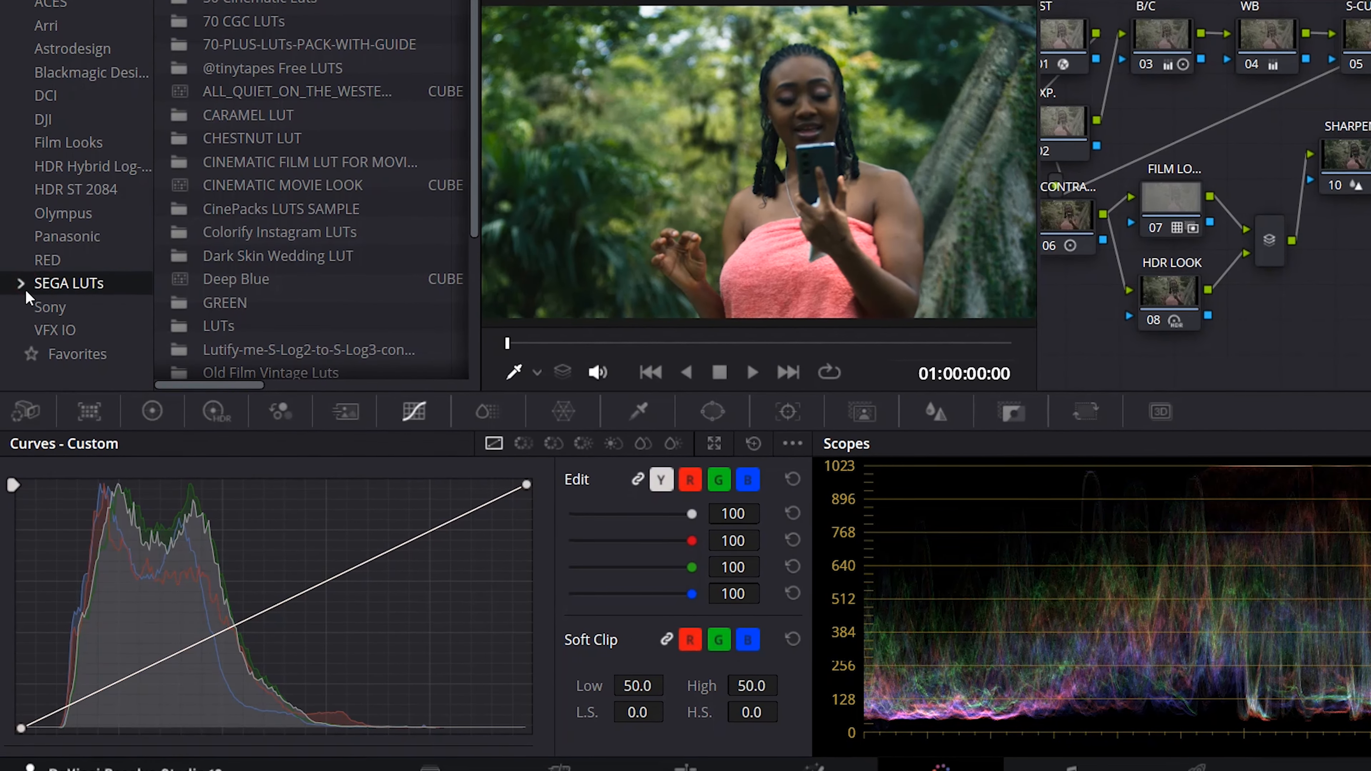
click(23, 345)
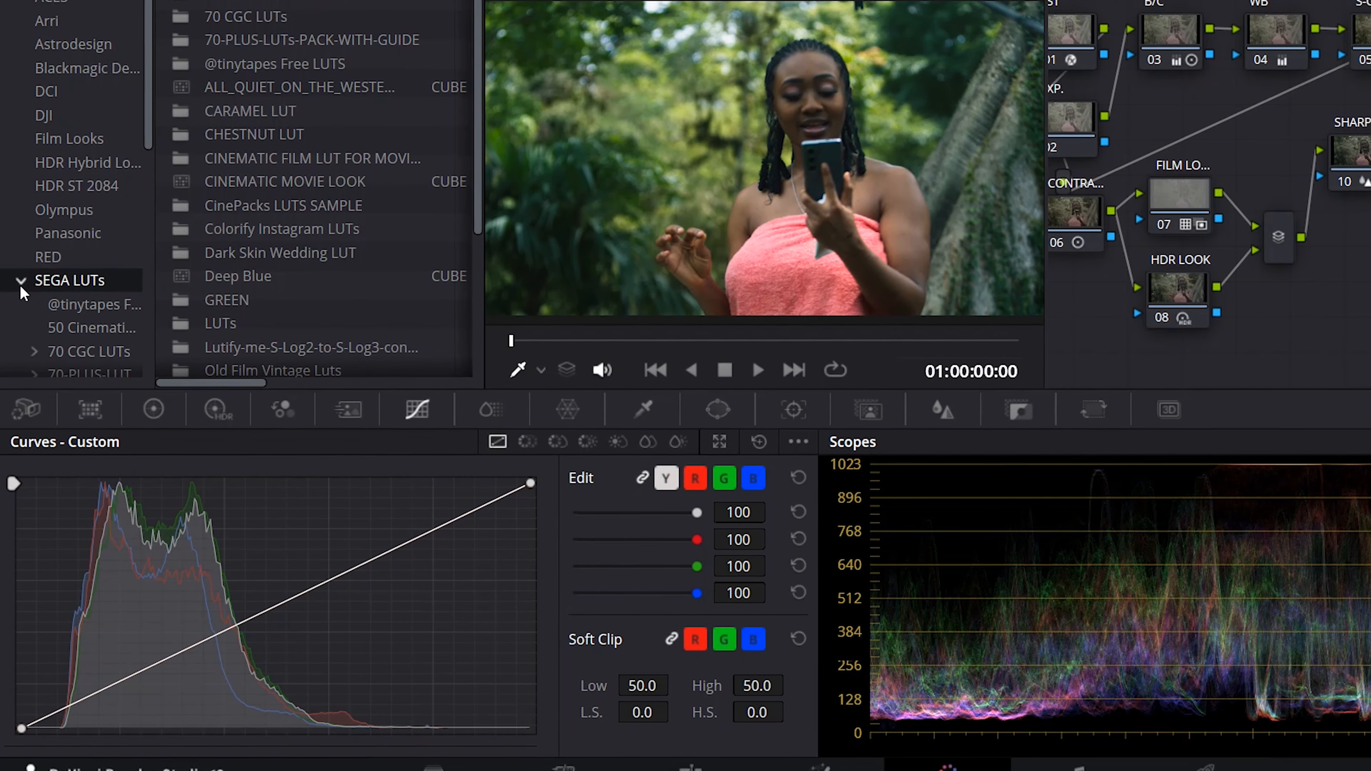
scroll(43, 286, down, 6)
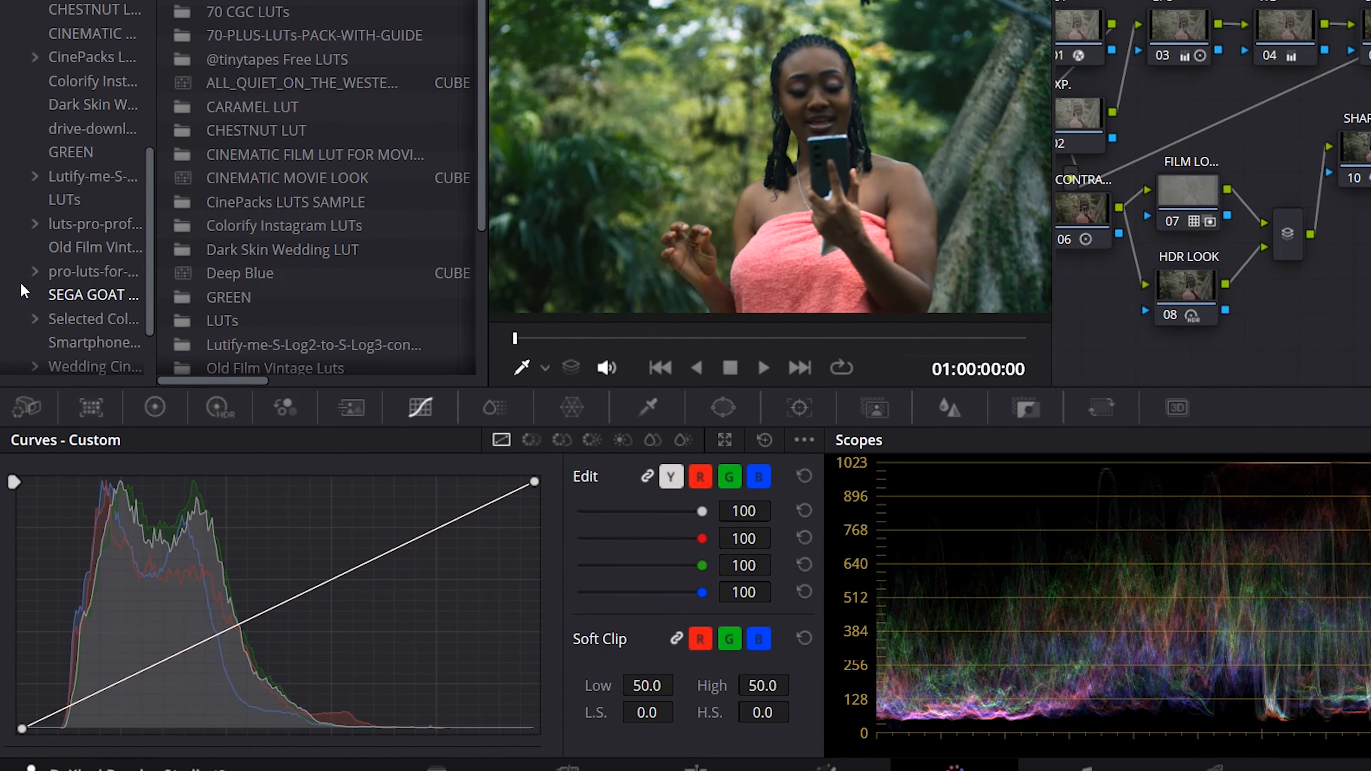
click(63, 292)
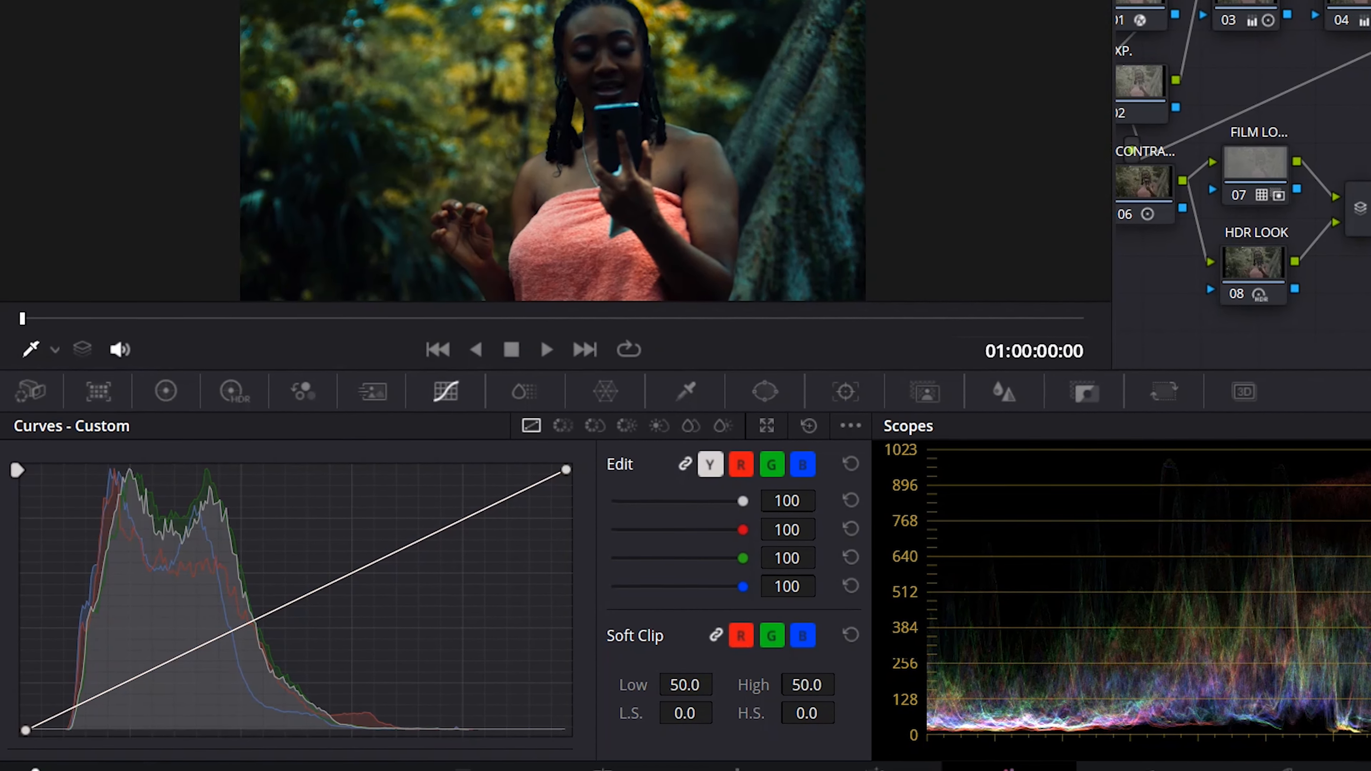
Step: Set the LUTS node's Key Output Gain to 0.3 and compare the image with and without the node
click(1092, 390)
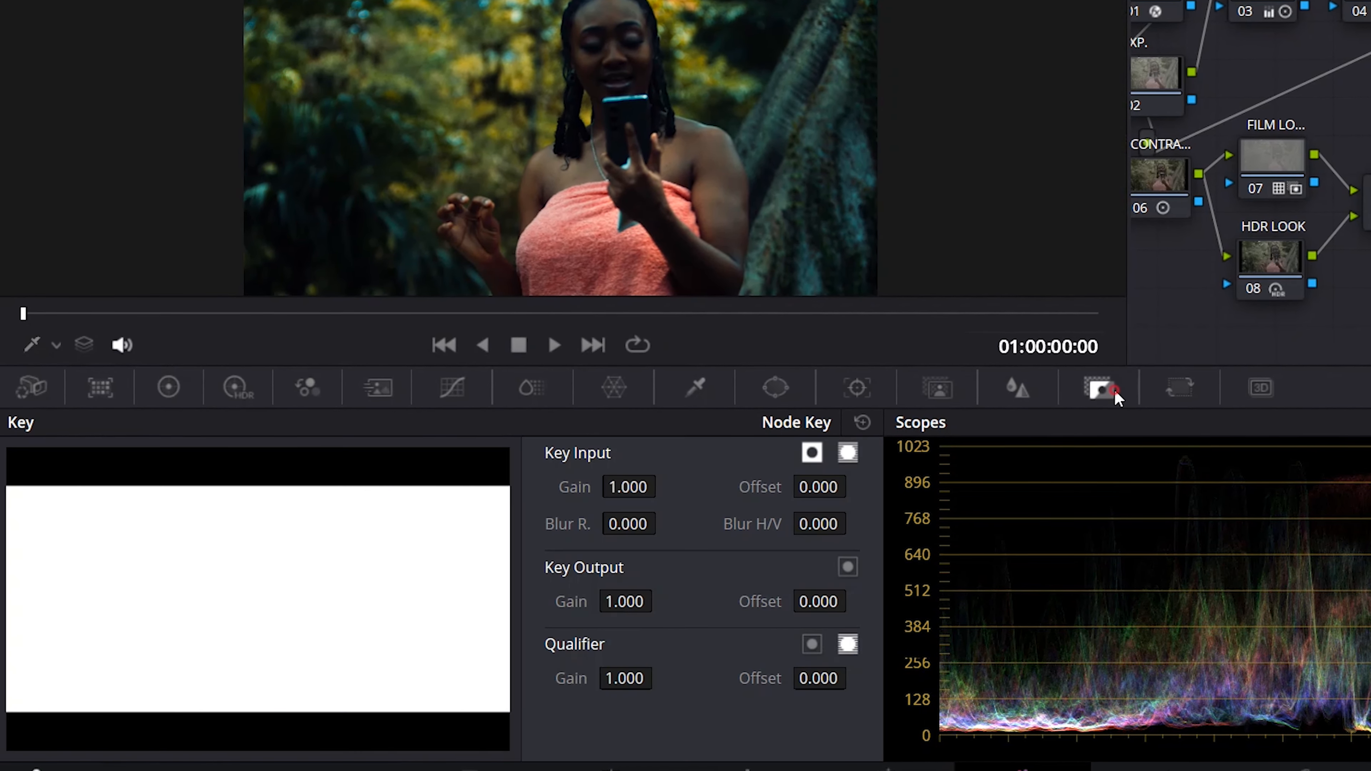
click(621, 602)
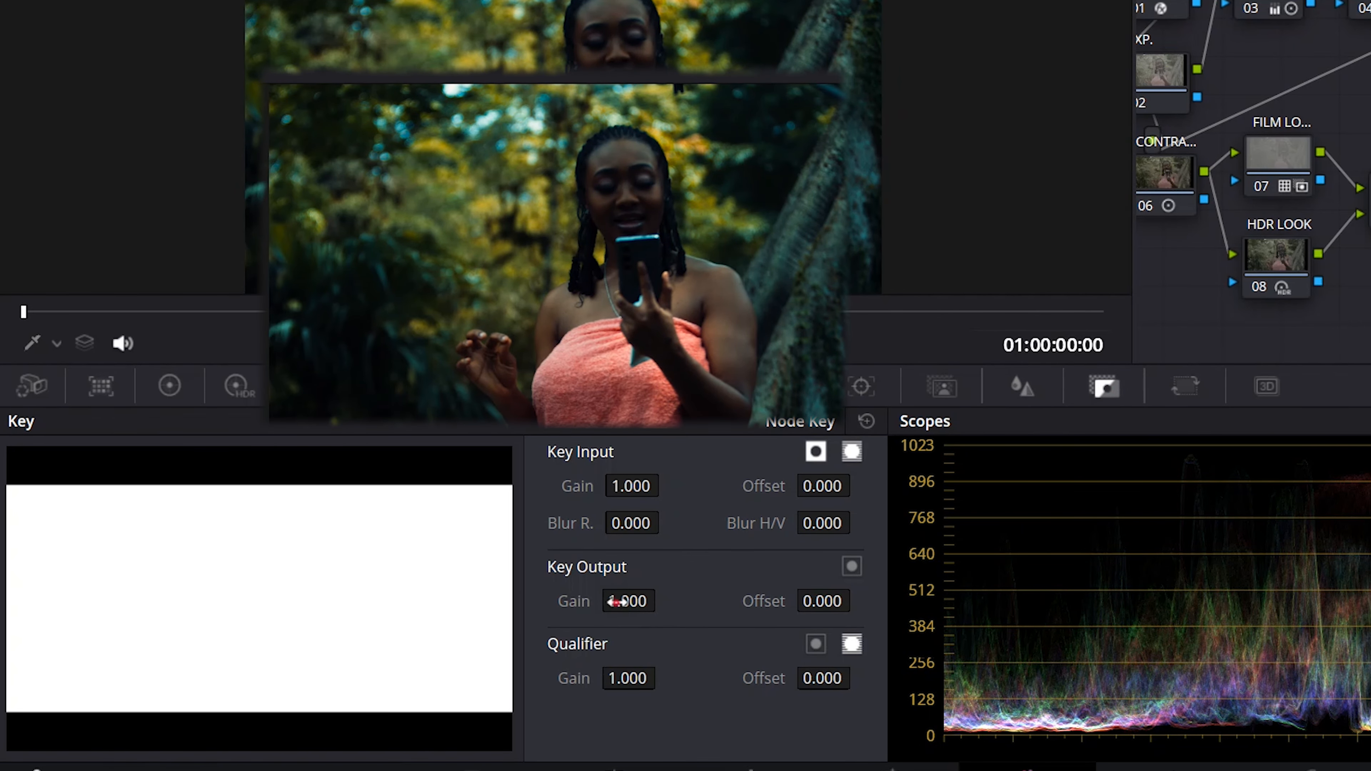
text(0.3)
key(Return)
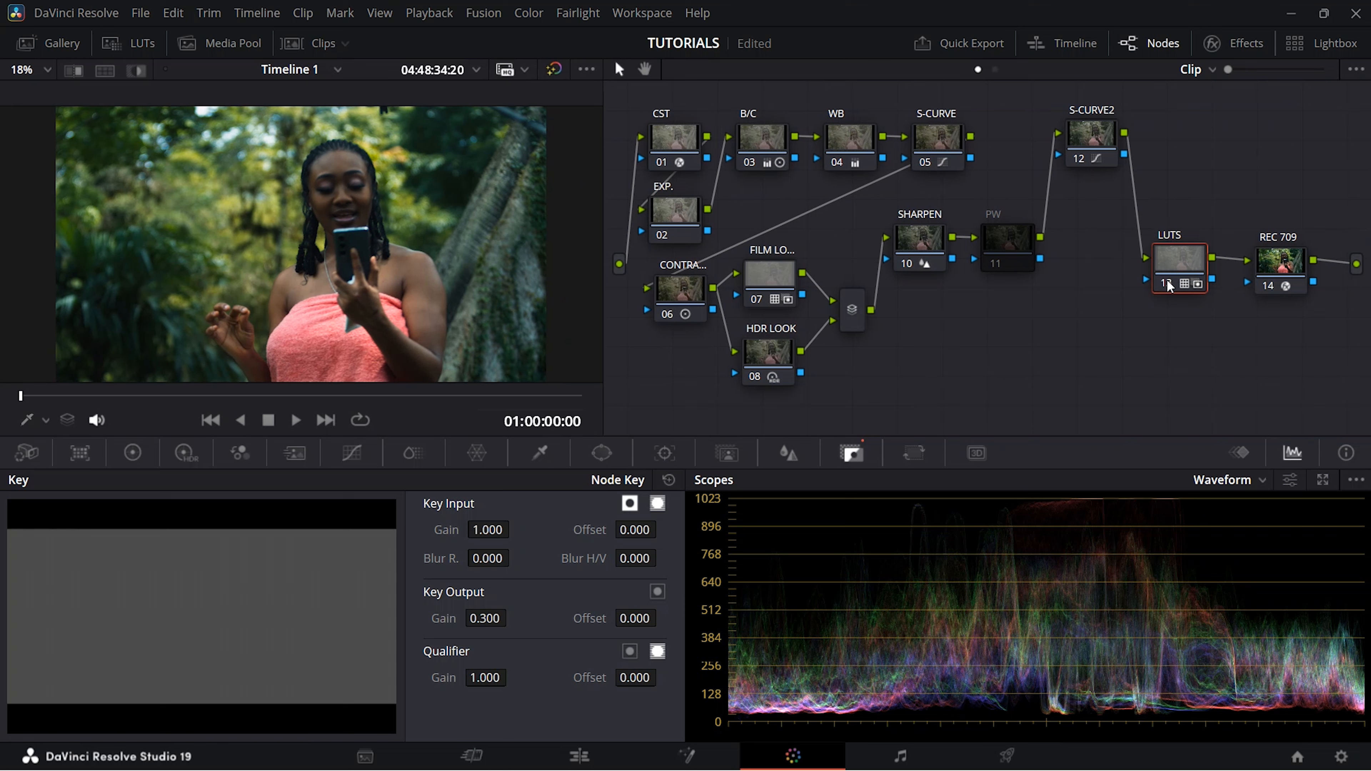
click(1168, 284)
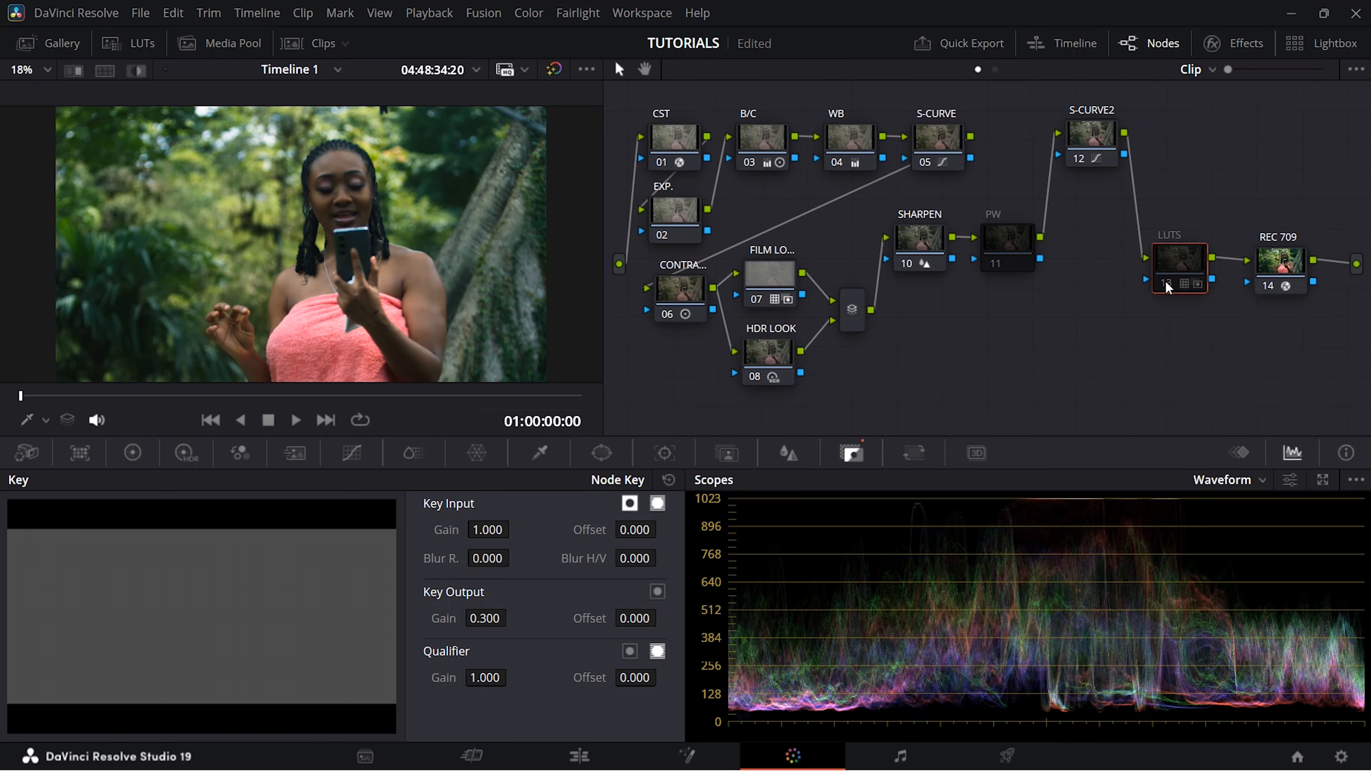
click(1167, 283)
Step: Add a serial node after S-CURVE2 and label it HVS
click(1069, 134)
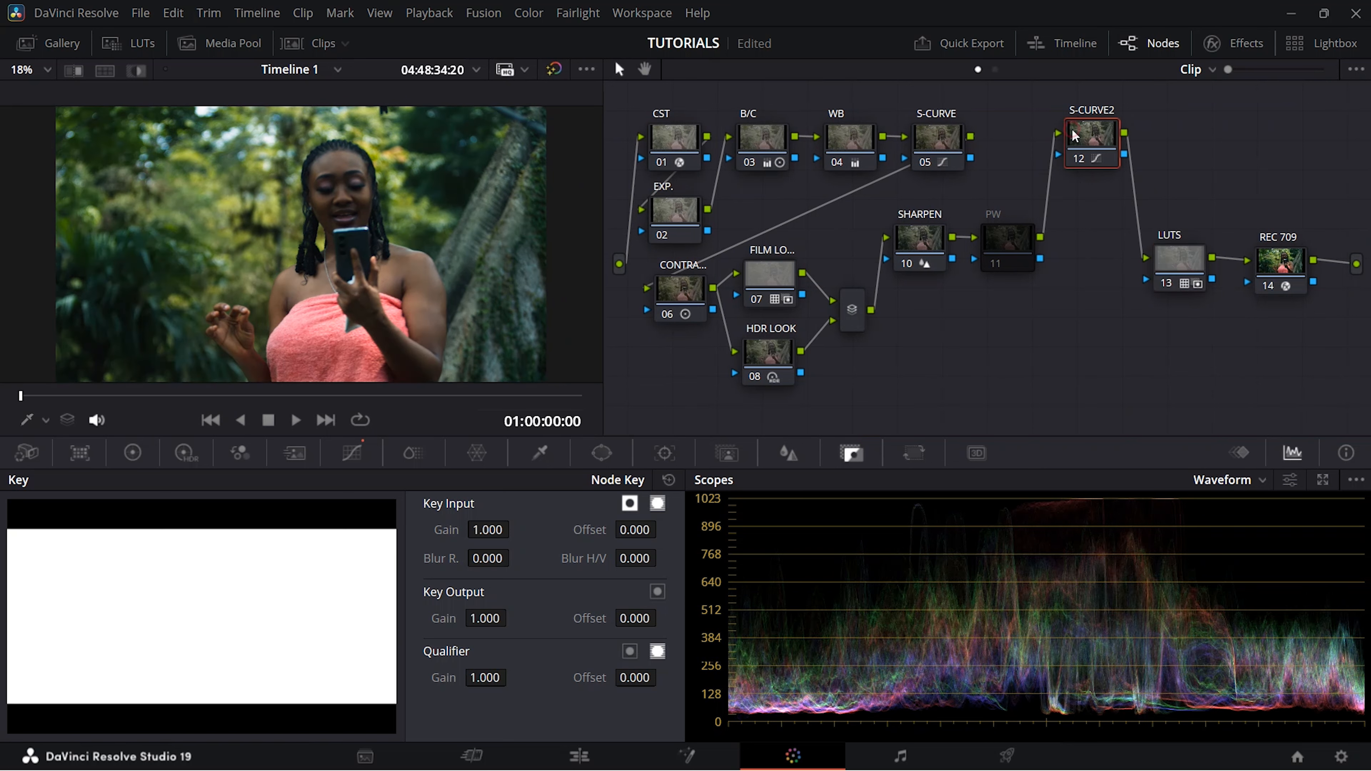
key(alt+s)
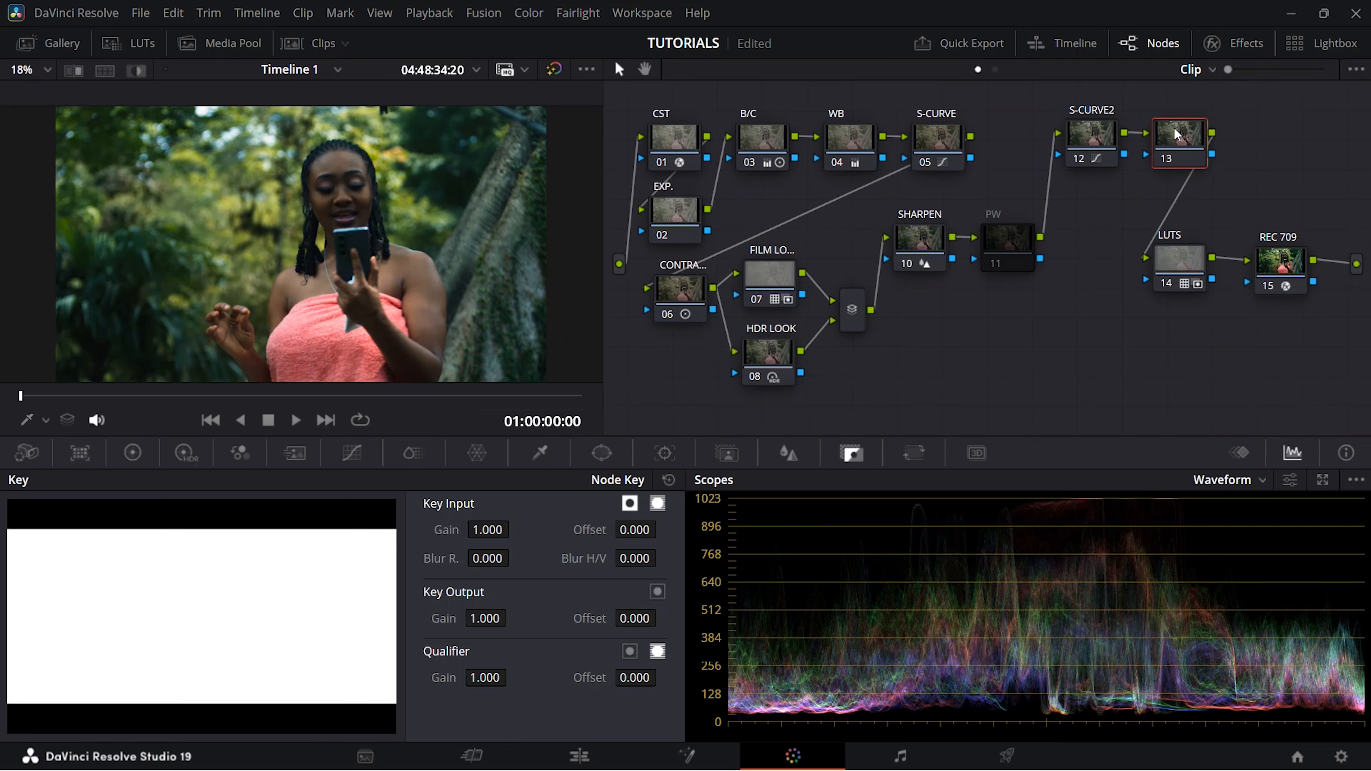
right_click(1178, 135)
click(1186, 172)
Step: Disable Channel 1 and Channel 3 on the HVS node
right_click(1180, 141)
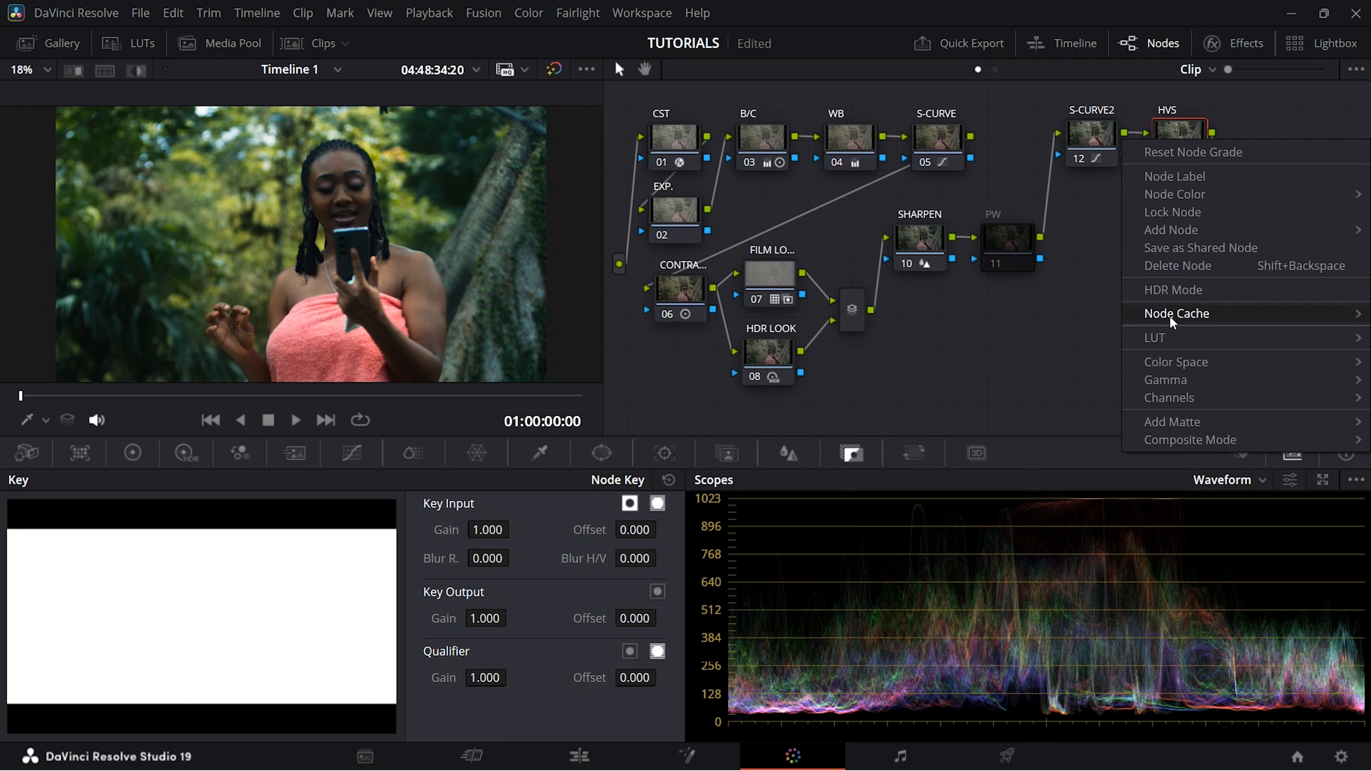
mouse_move(1177, 397)
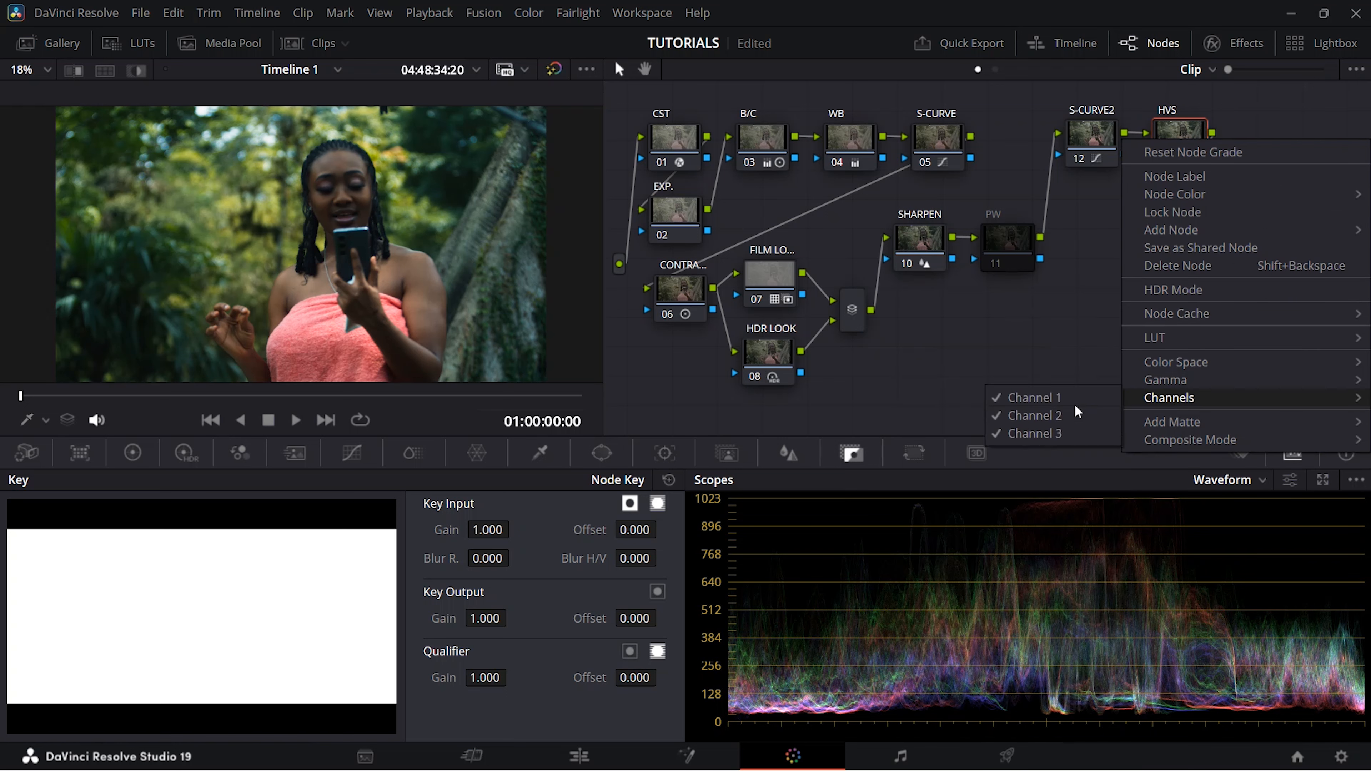
click(1066, 400)
right_click(1181, 128)
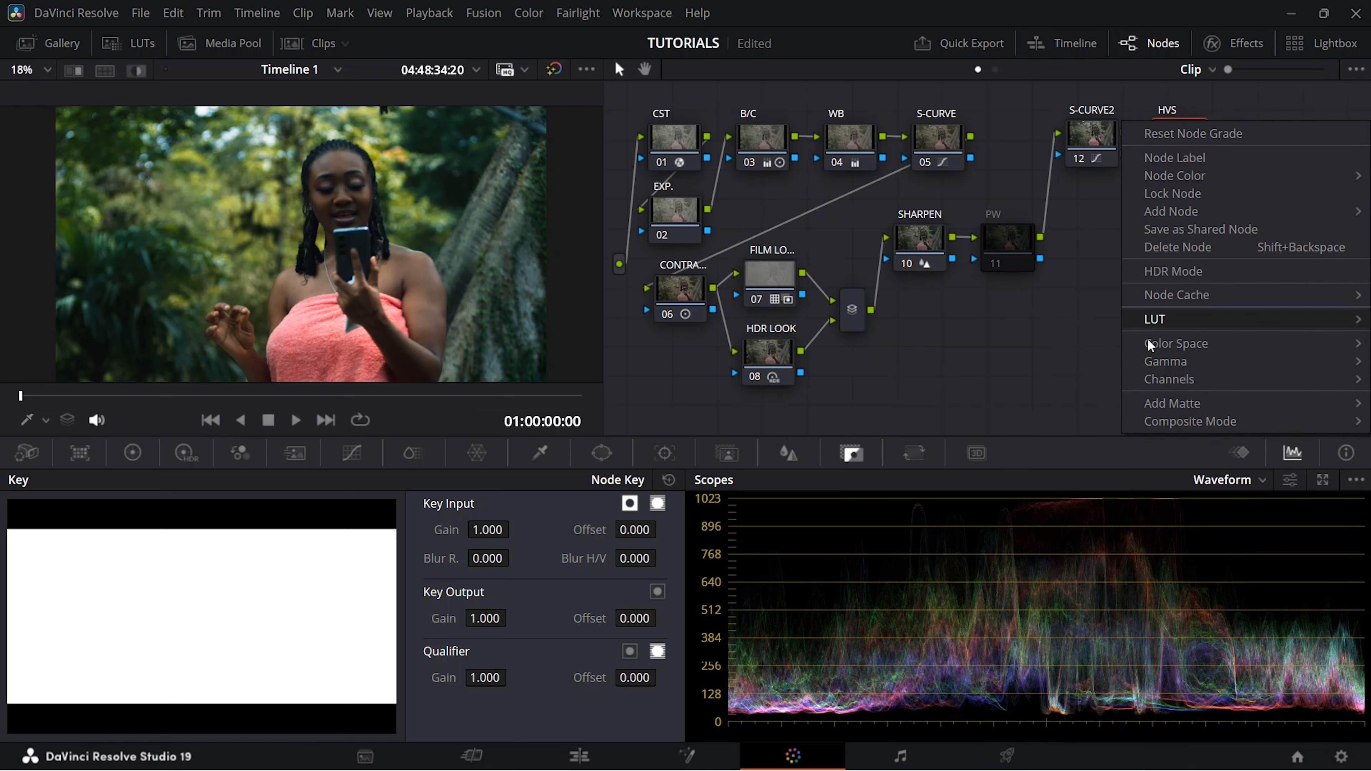
mouse_move(1155, 381)
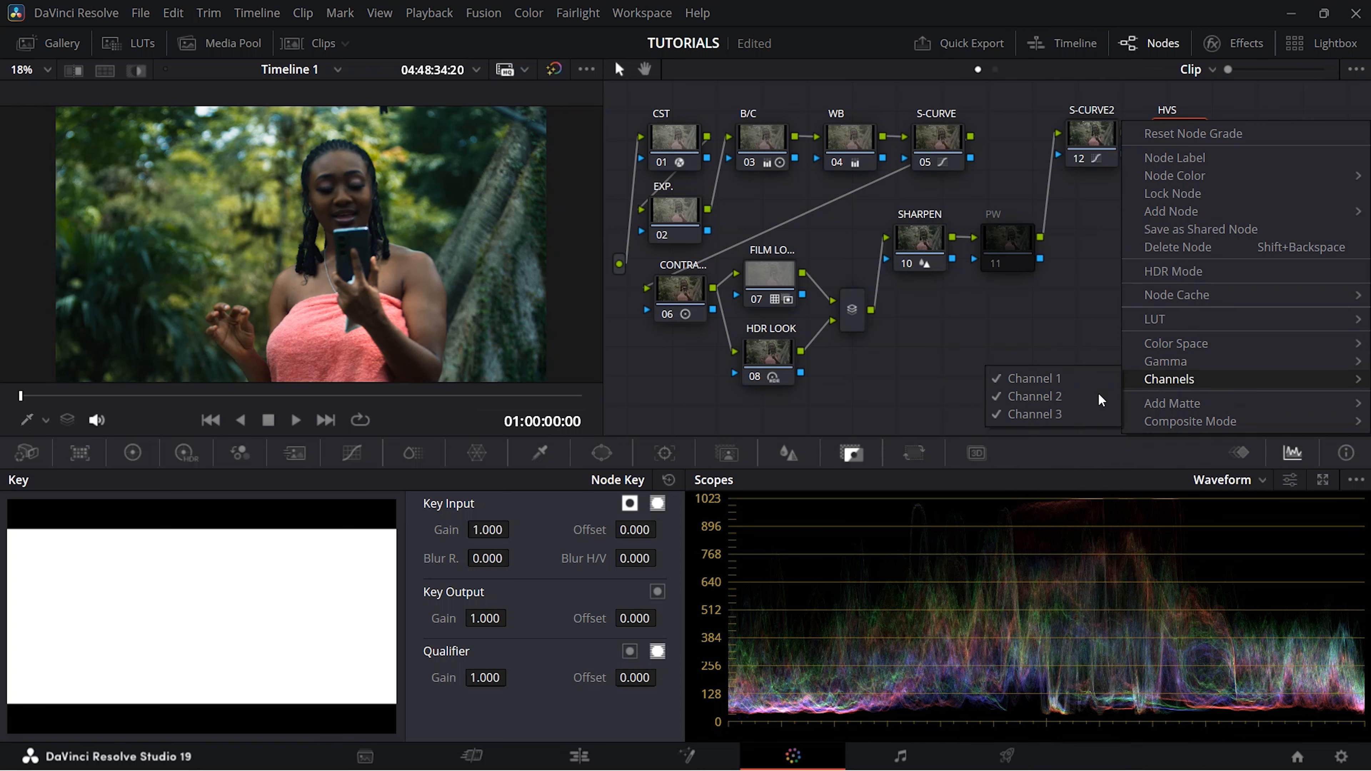
click(1047, 415)
right_click(1159, 163)
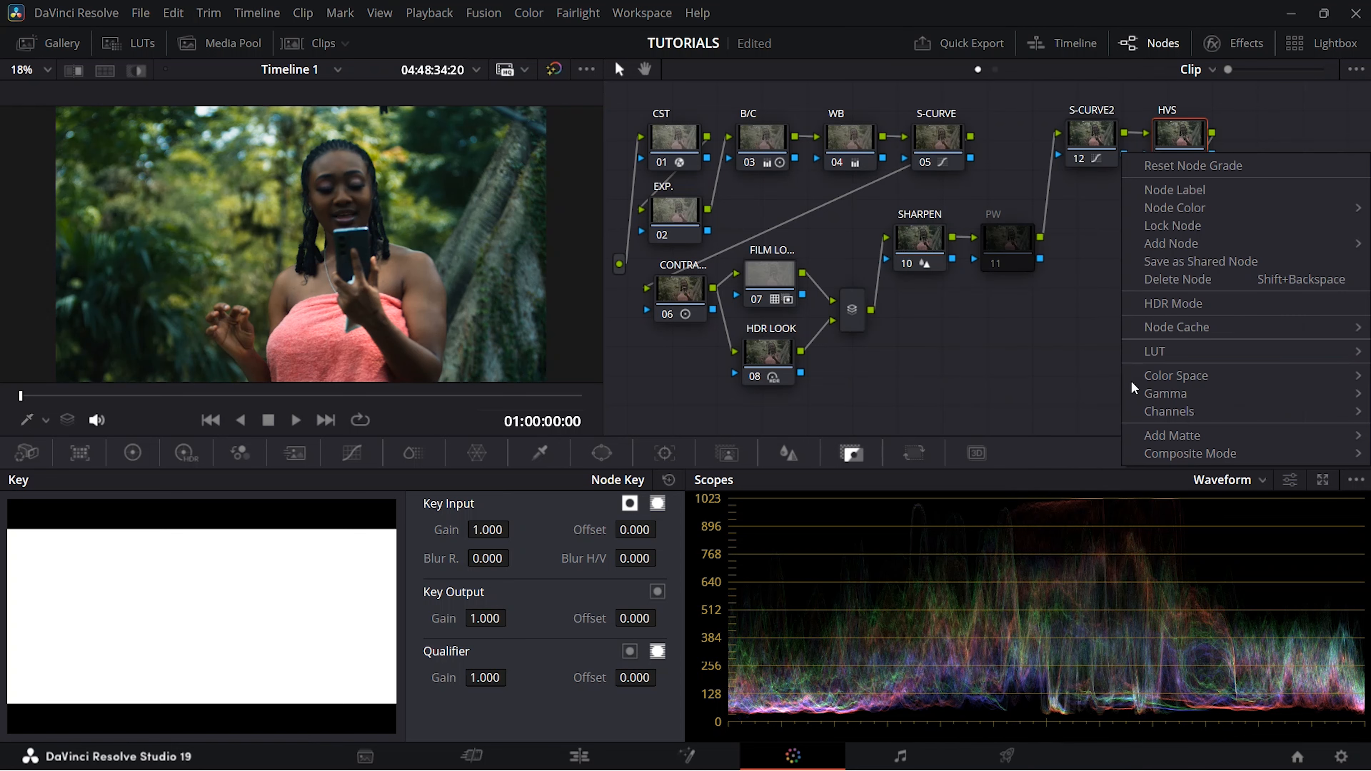
mouse_move(1139, 411)
click(1041, 414)
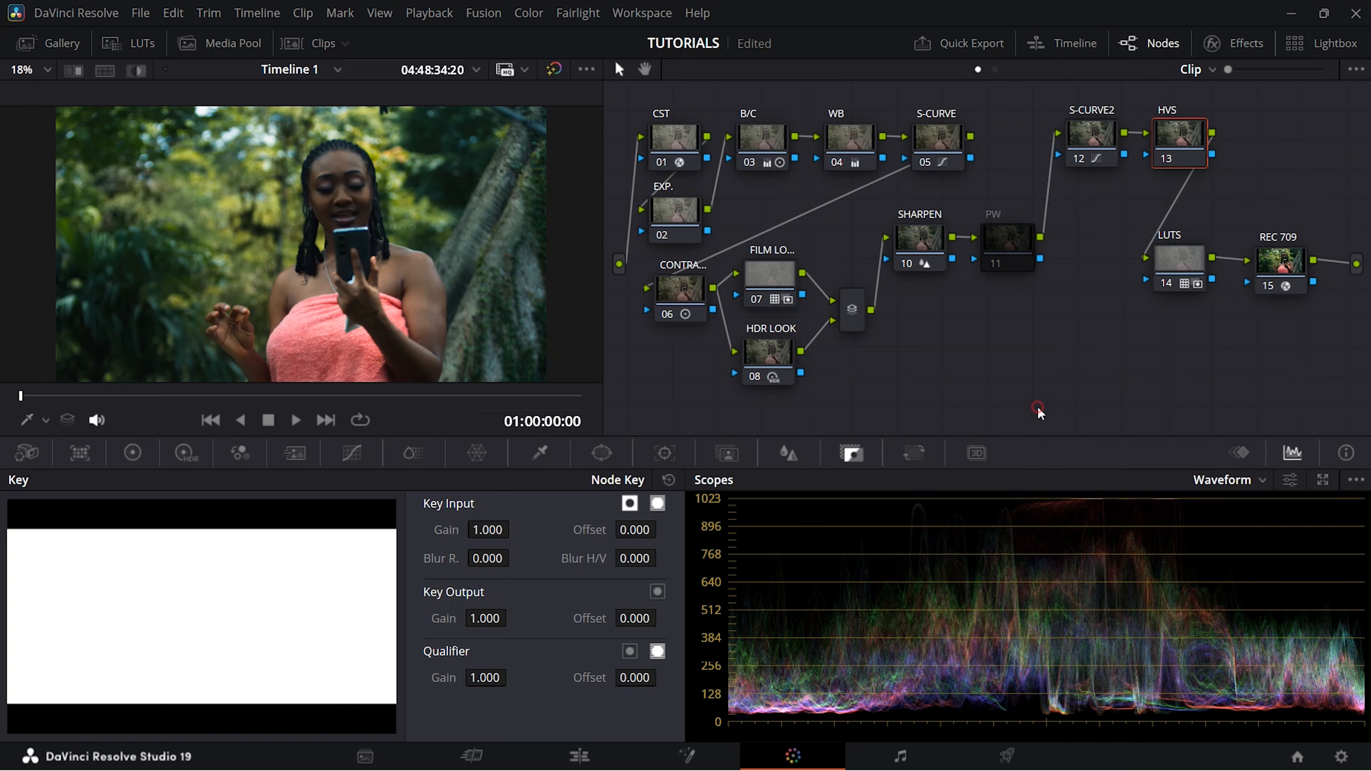
Step: Set the HVS node's color space to HSV and correct its label to HSV
right_click(1181, 143)
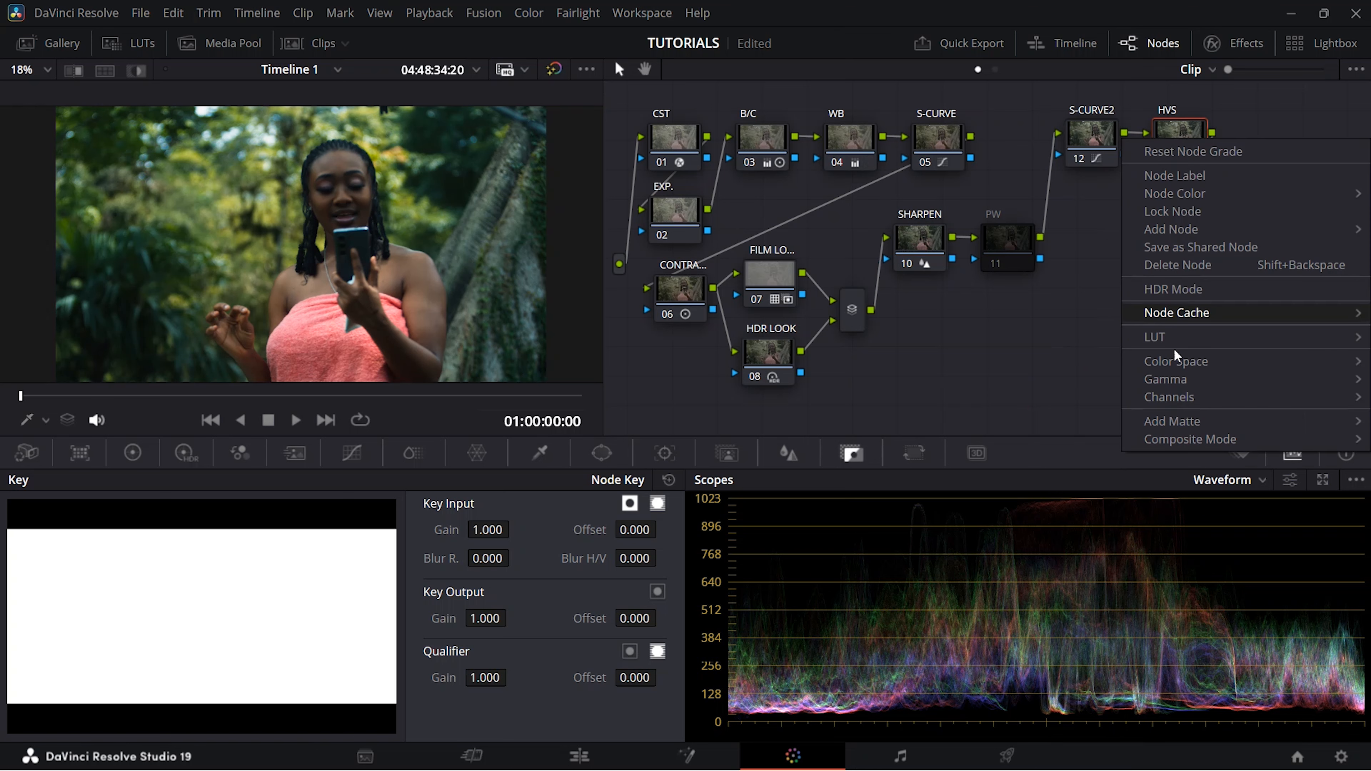
mouse_move(1179, 361)
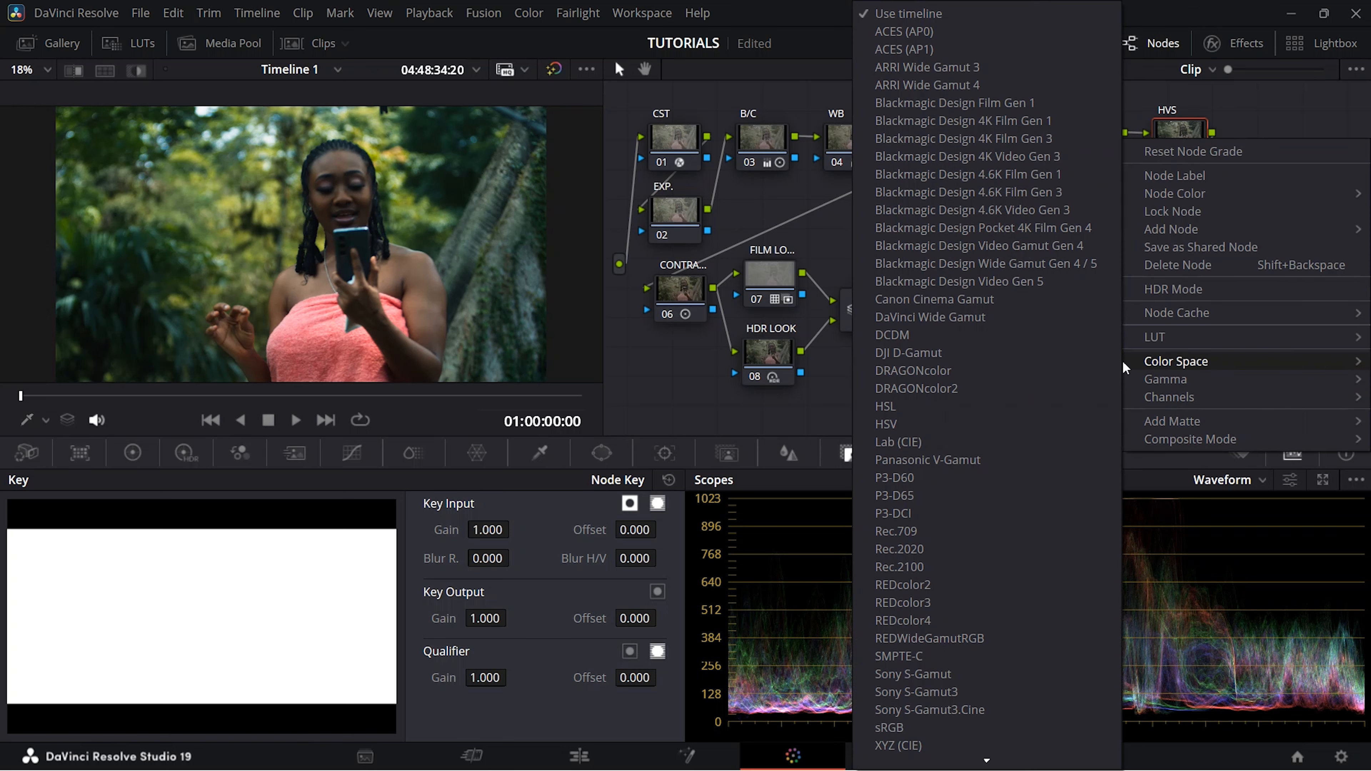
click(950, 424)
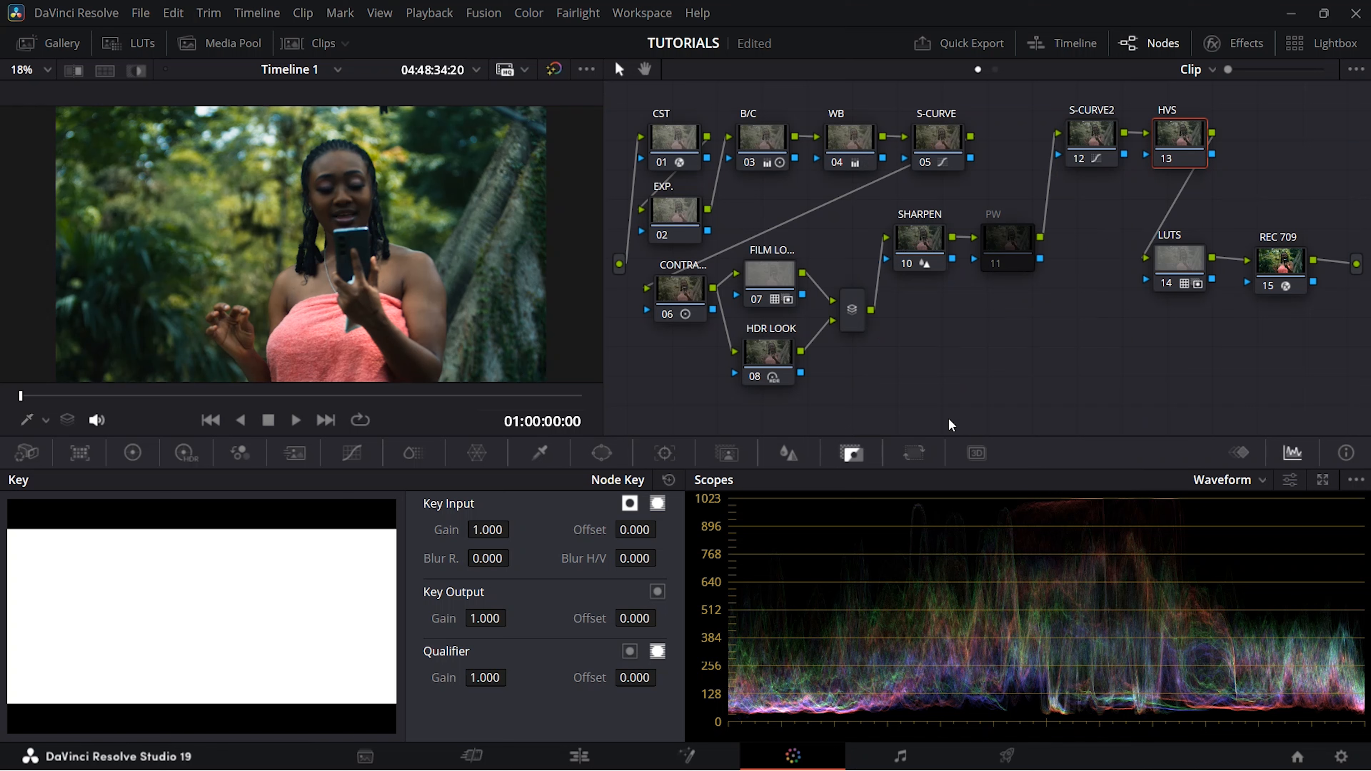
right_click(1168, 133)
click(1167, 137)
key(BackSpace)
key(BackSpace)
text(SV)
Step: Raise the HSV node's master Gain to 1.12 in the primary color wheels and save the project
click(141, 455)
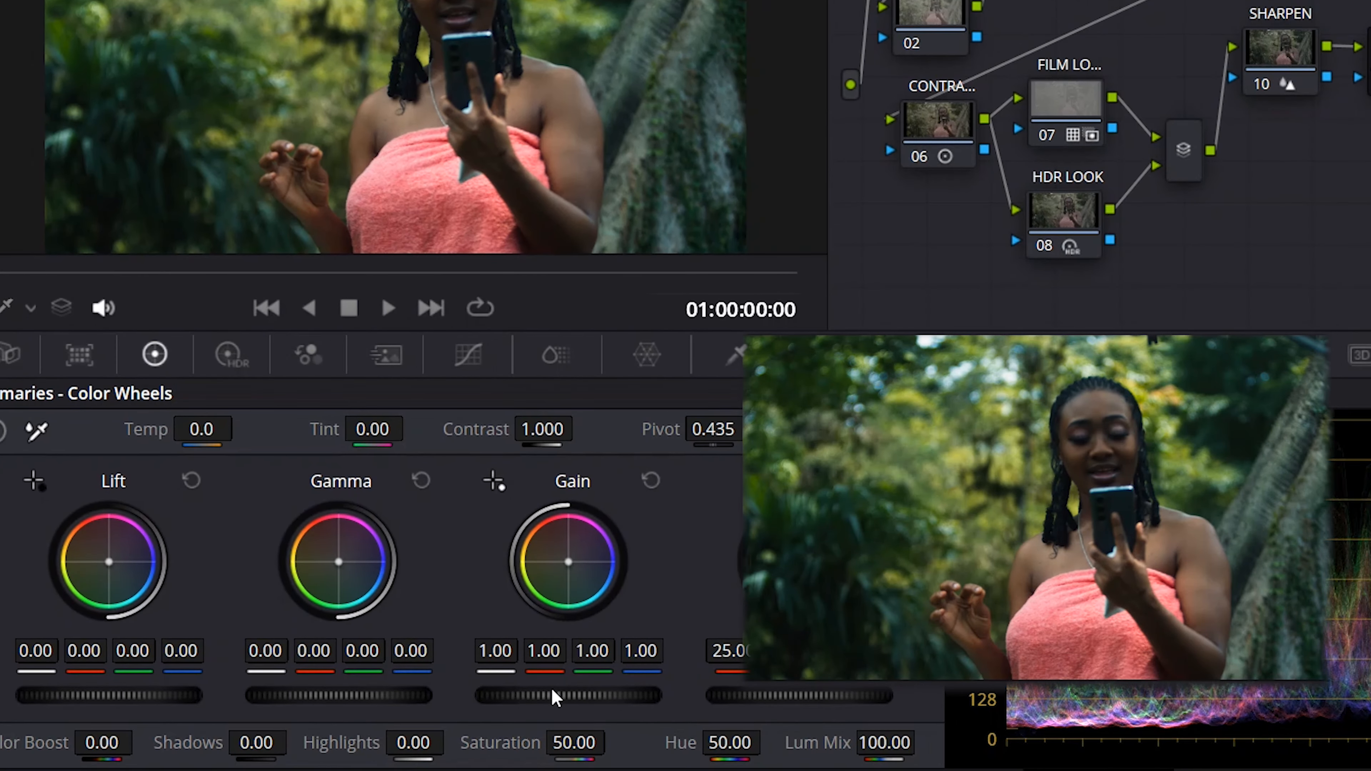
drag(551, 692, 594, 692)
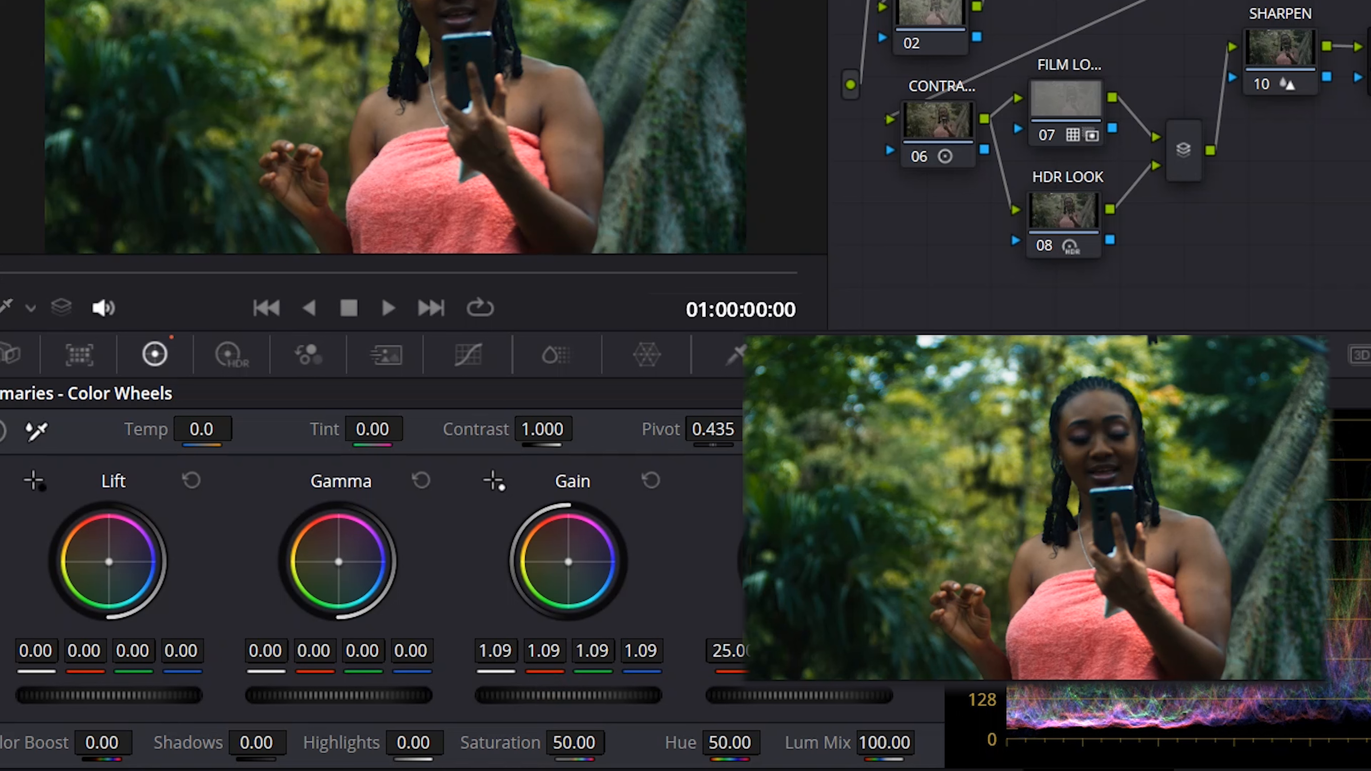
drag(505, 695, 501, 698)
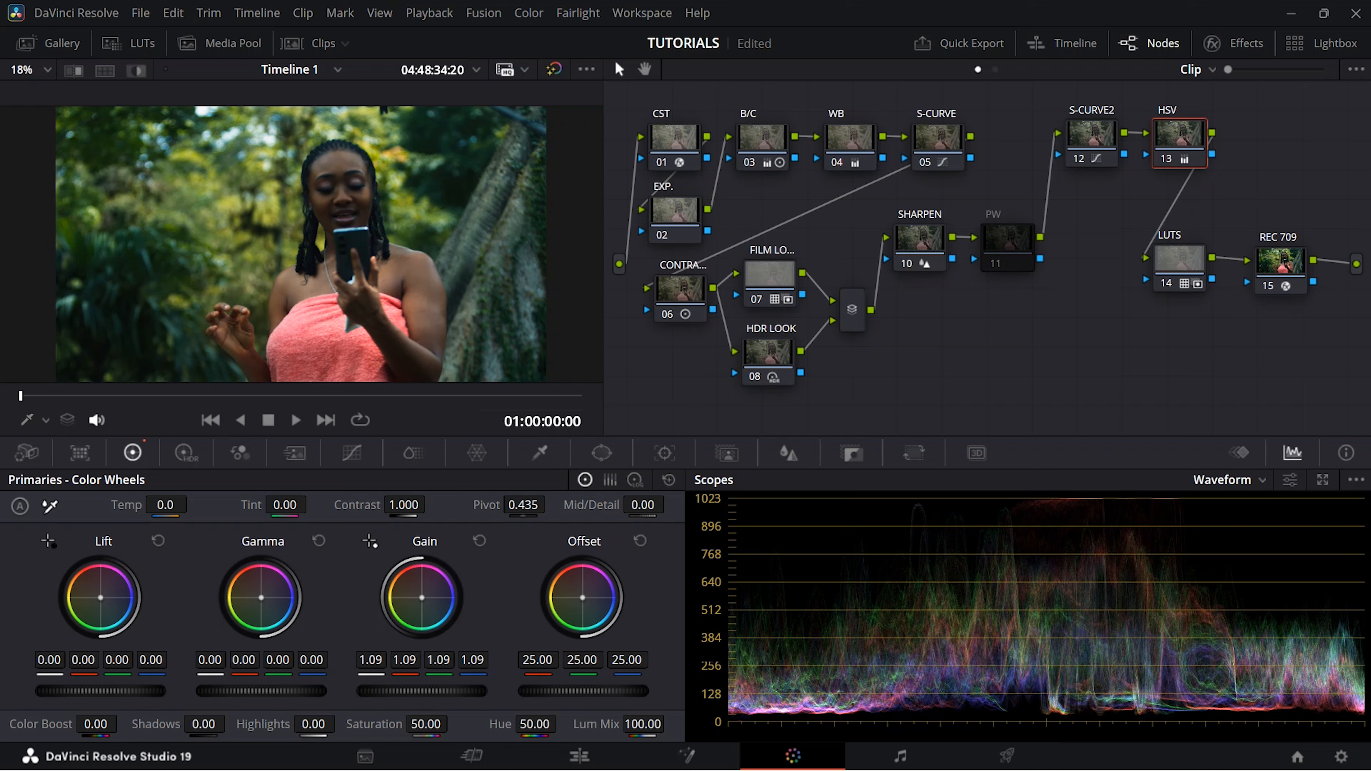
drag(397, 691, 426, 692)
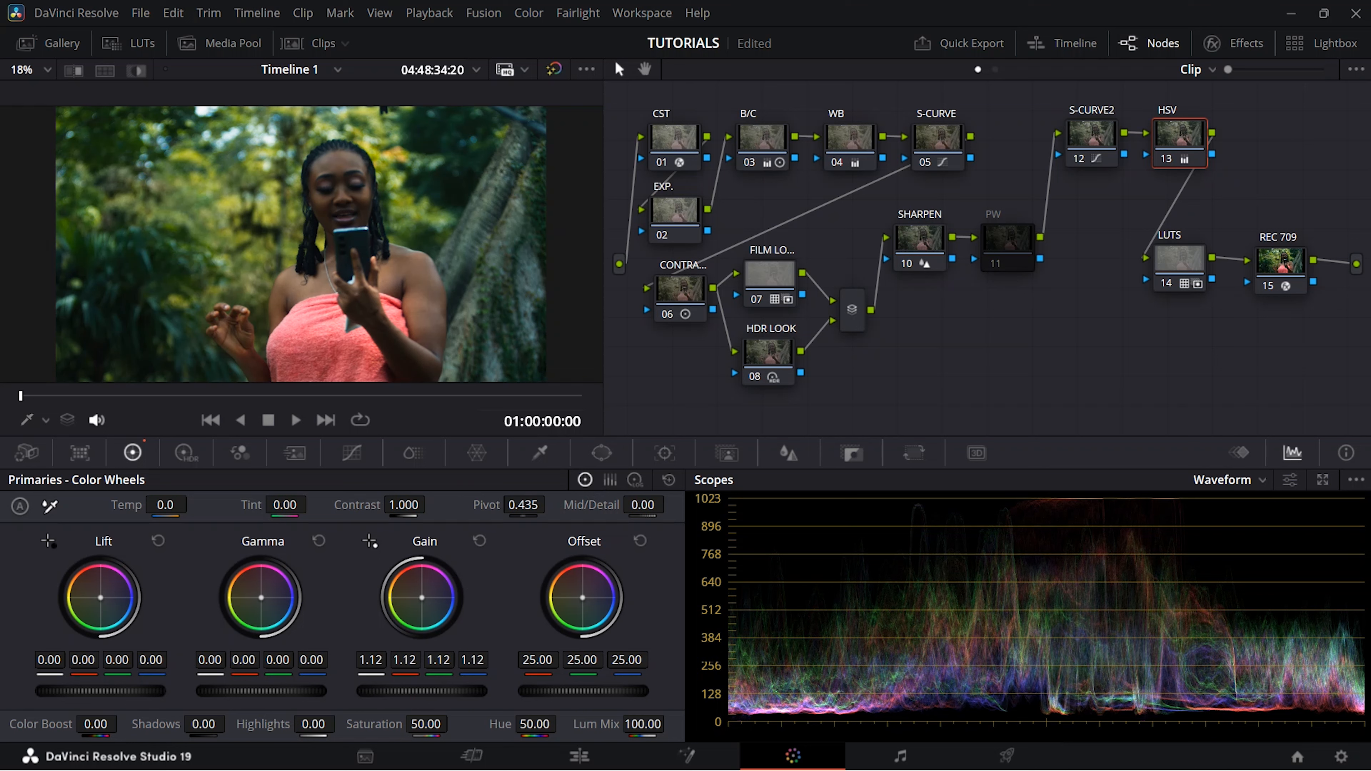
key(ctrl+s)
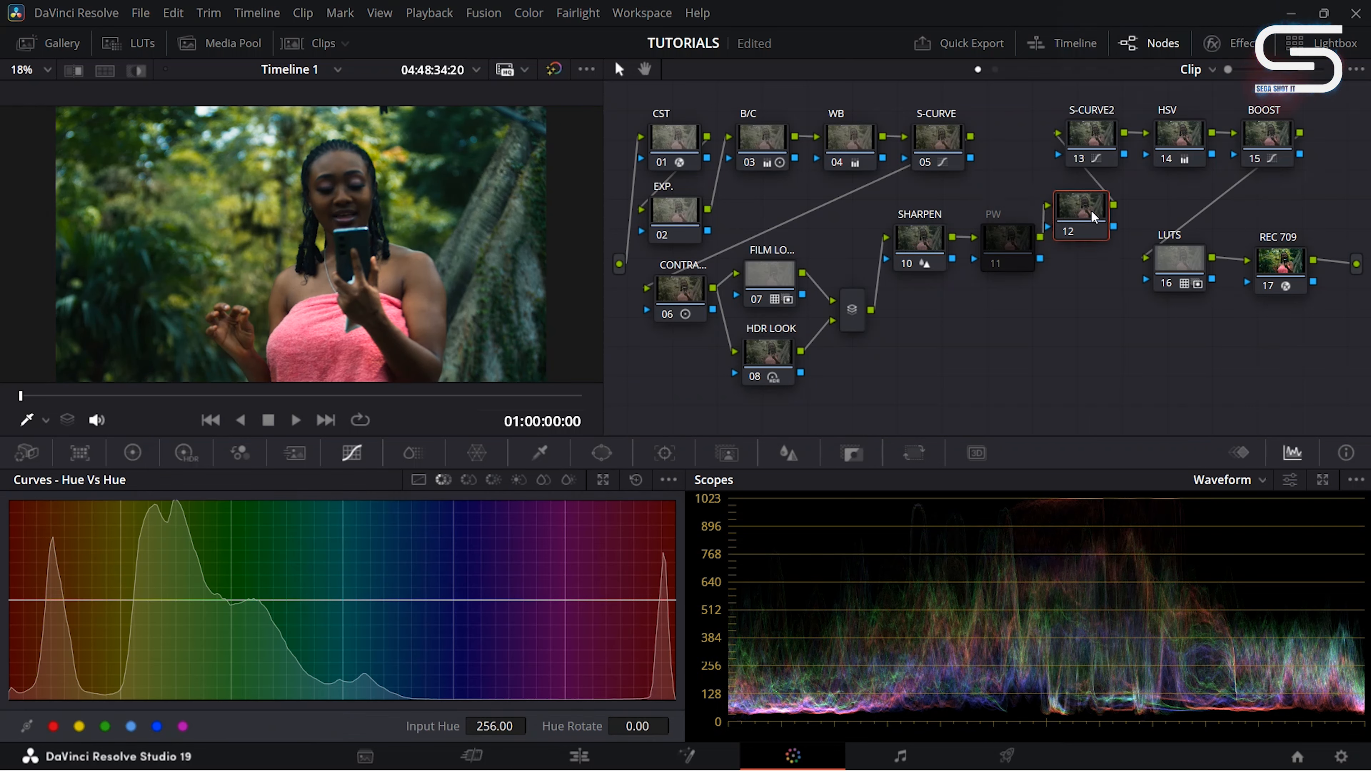
Step: Position the unlabelled node between PW and S-CURVE2 and label it SKIN
drag(1094, 217, 1102, 226)
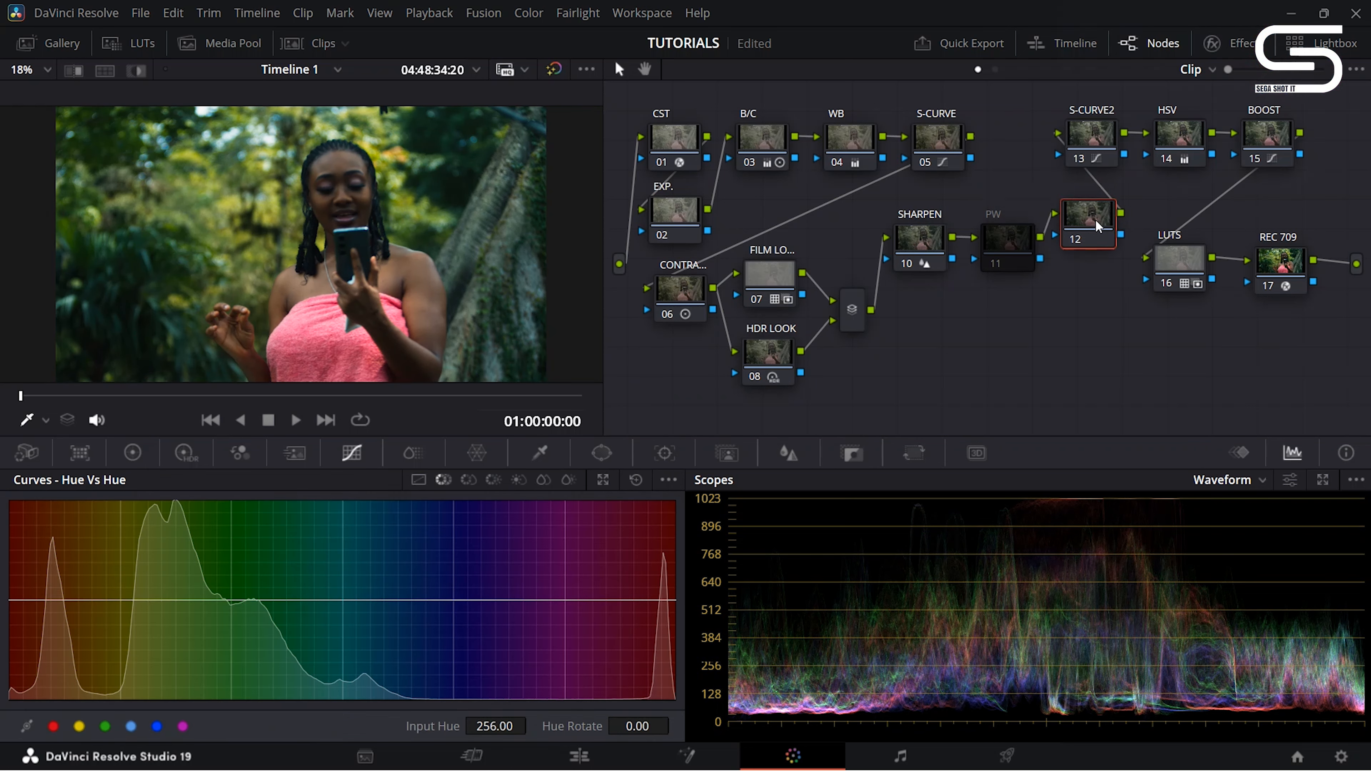
right_click(1099, 222)
click(1131, 258)
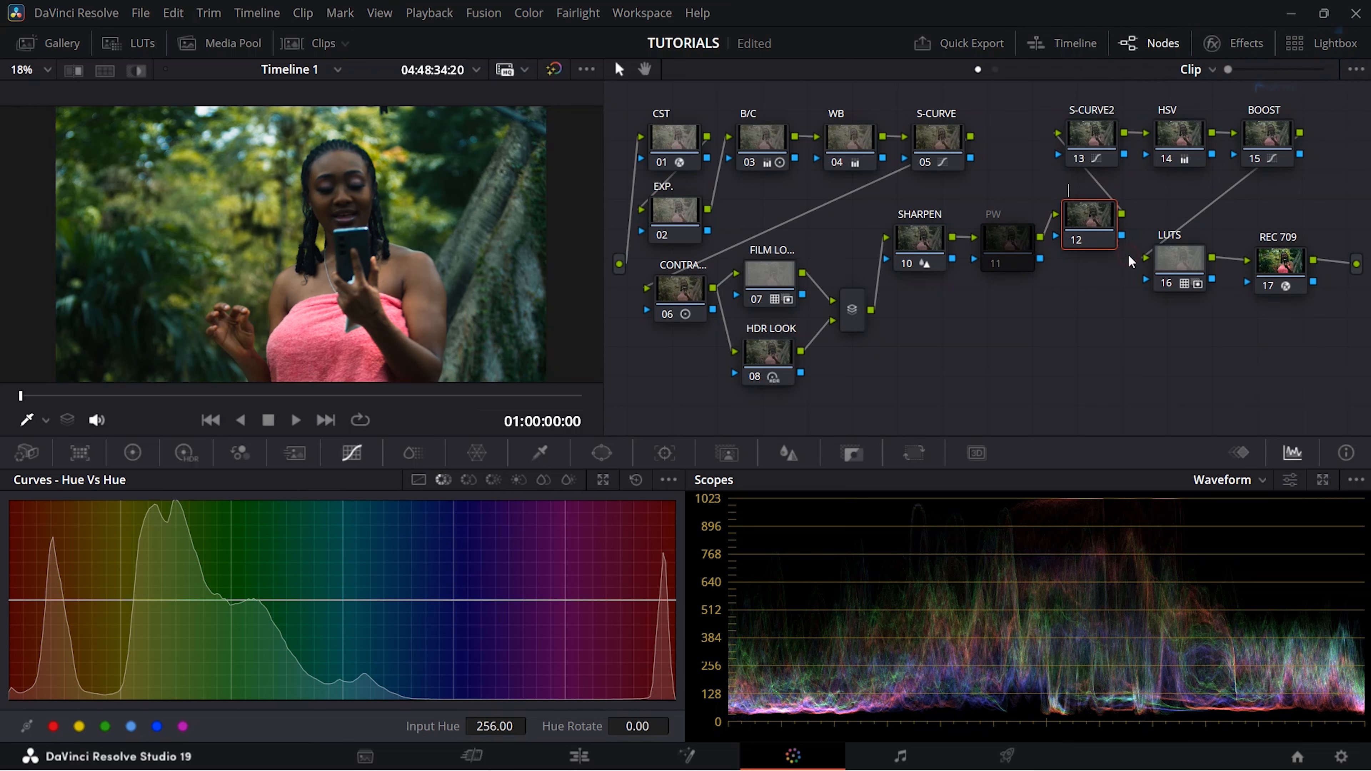
text(SKIN)
key(Return)
Step: Set the Skin density to -0.15 in ColorSlice on the SKIN node and compare the image with and without the node
click(397, 463)
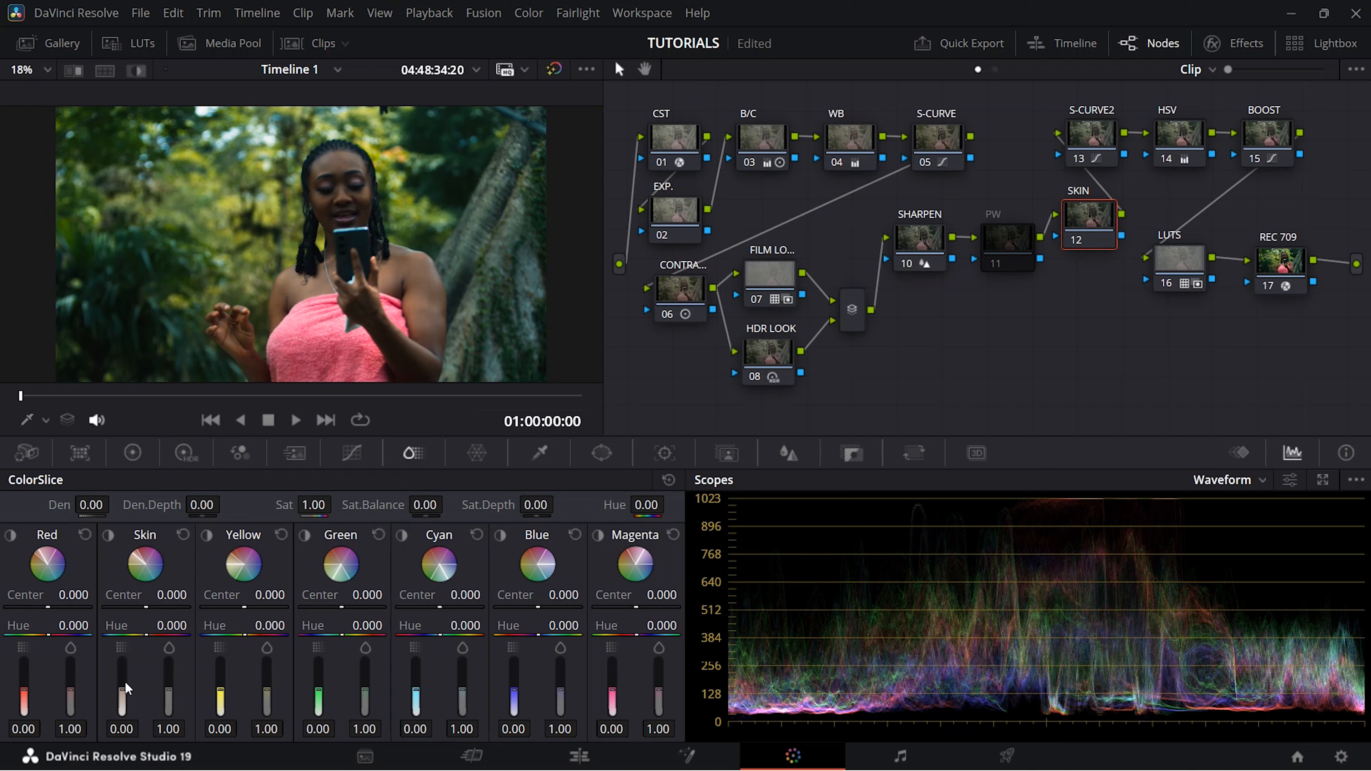
drag(123, 686, 122, 687)
click(1077, 241)
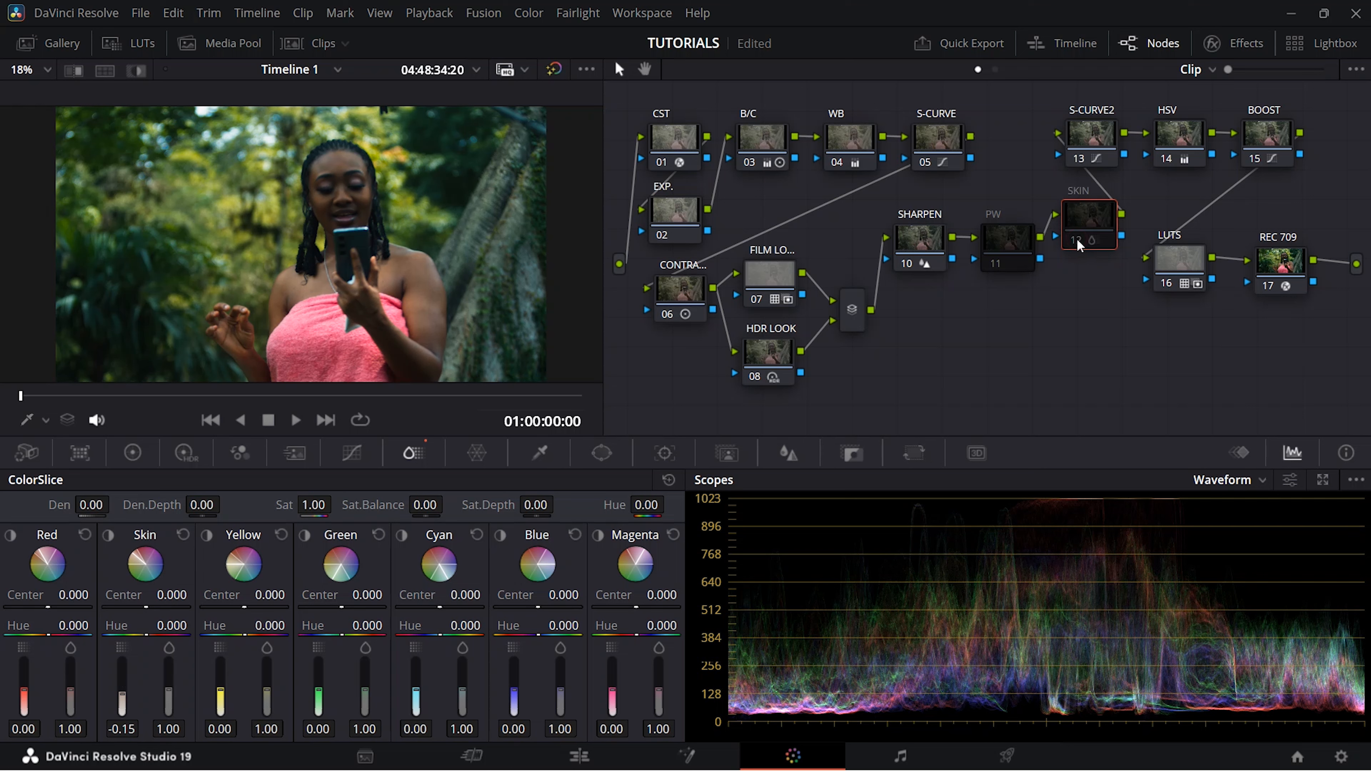
click(1079, 245)
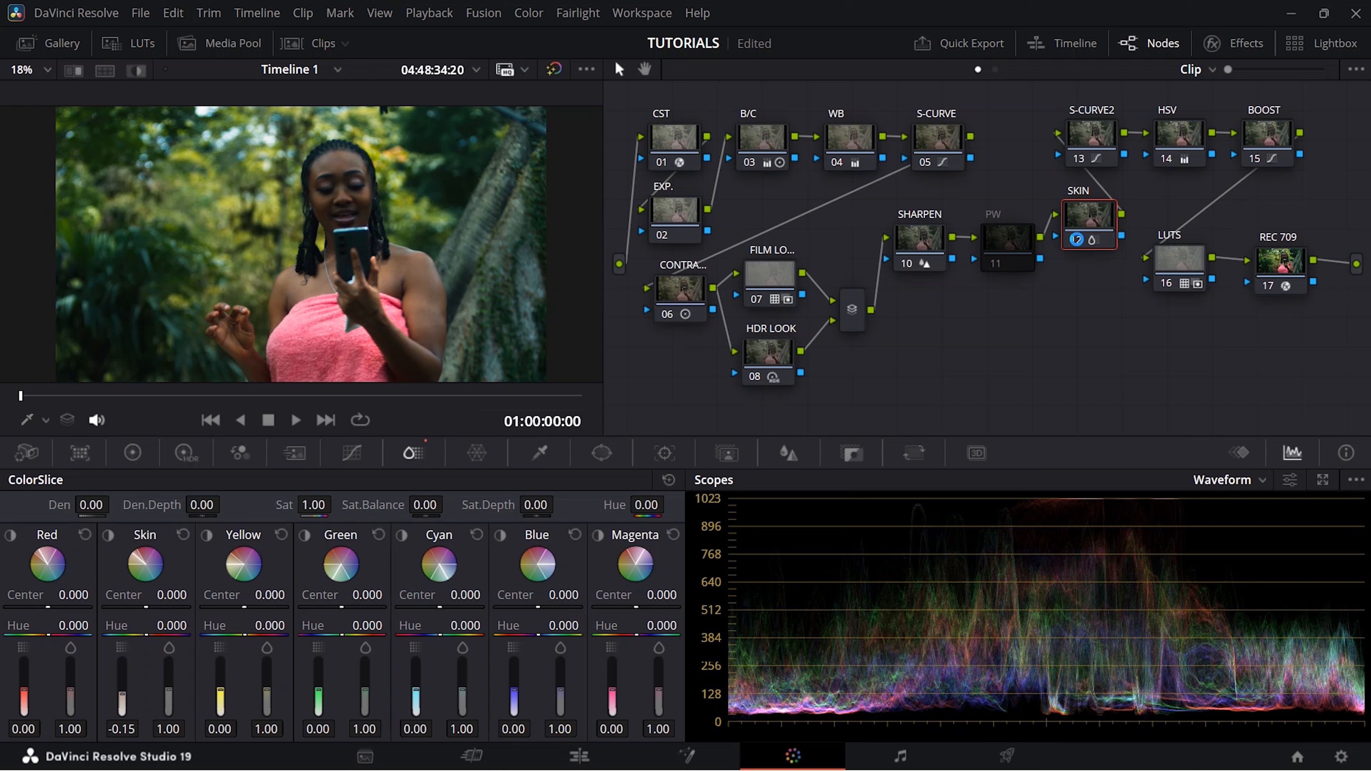
Step: Add a circular window to the PW2 node and shape it around the woman, with size about 57 and aspect about 38
click(614, 456)
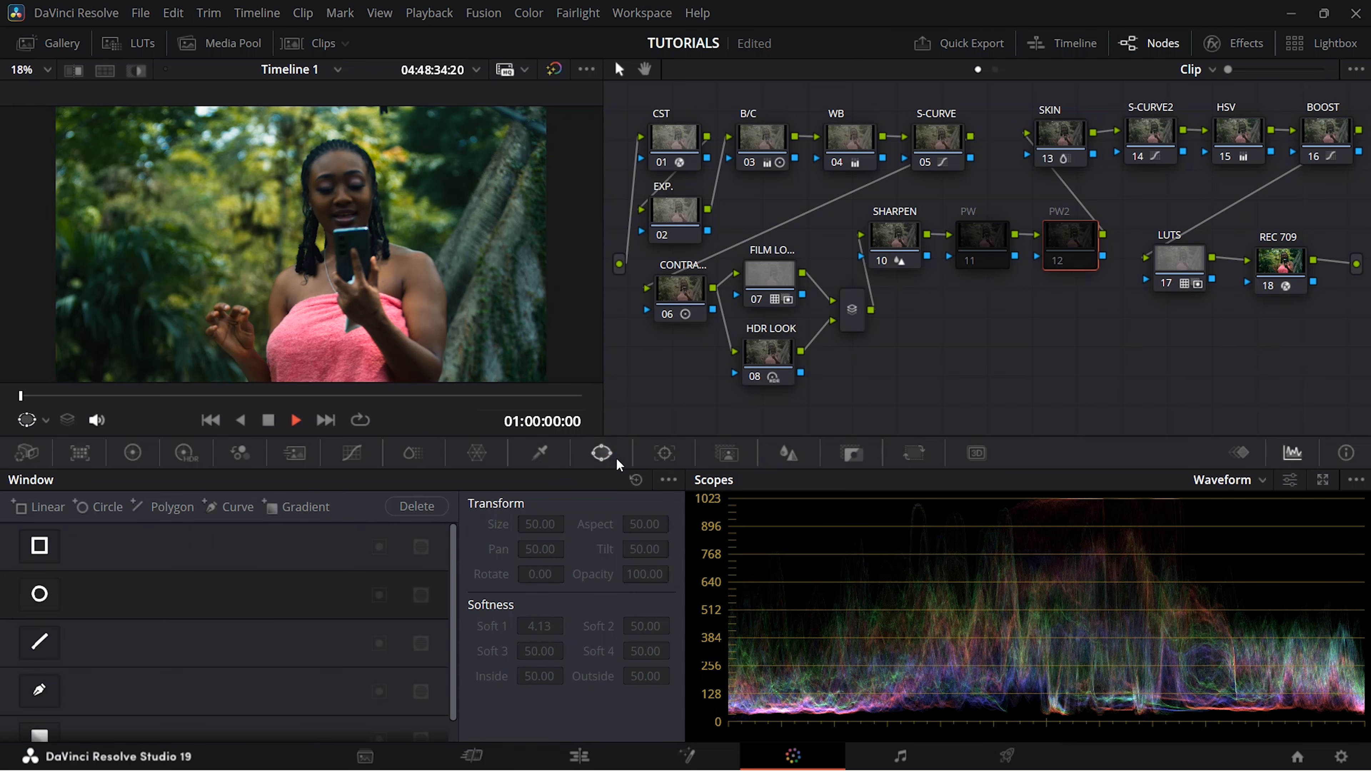
click(39, 596)
drag(324, 201, 345, 101)
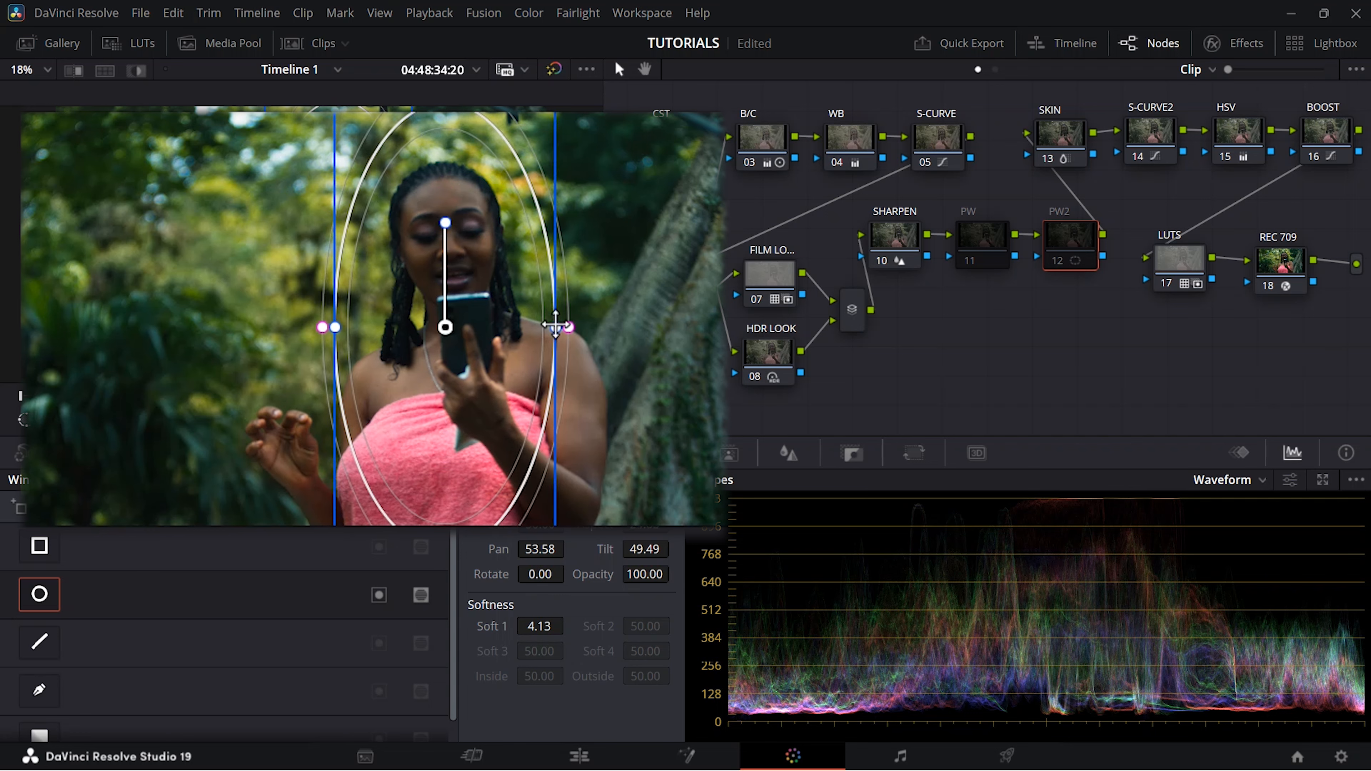
drag(556, 327, 569, 359)
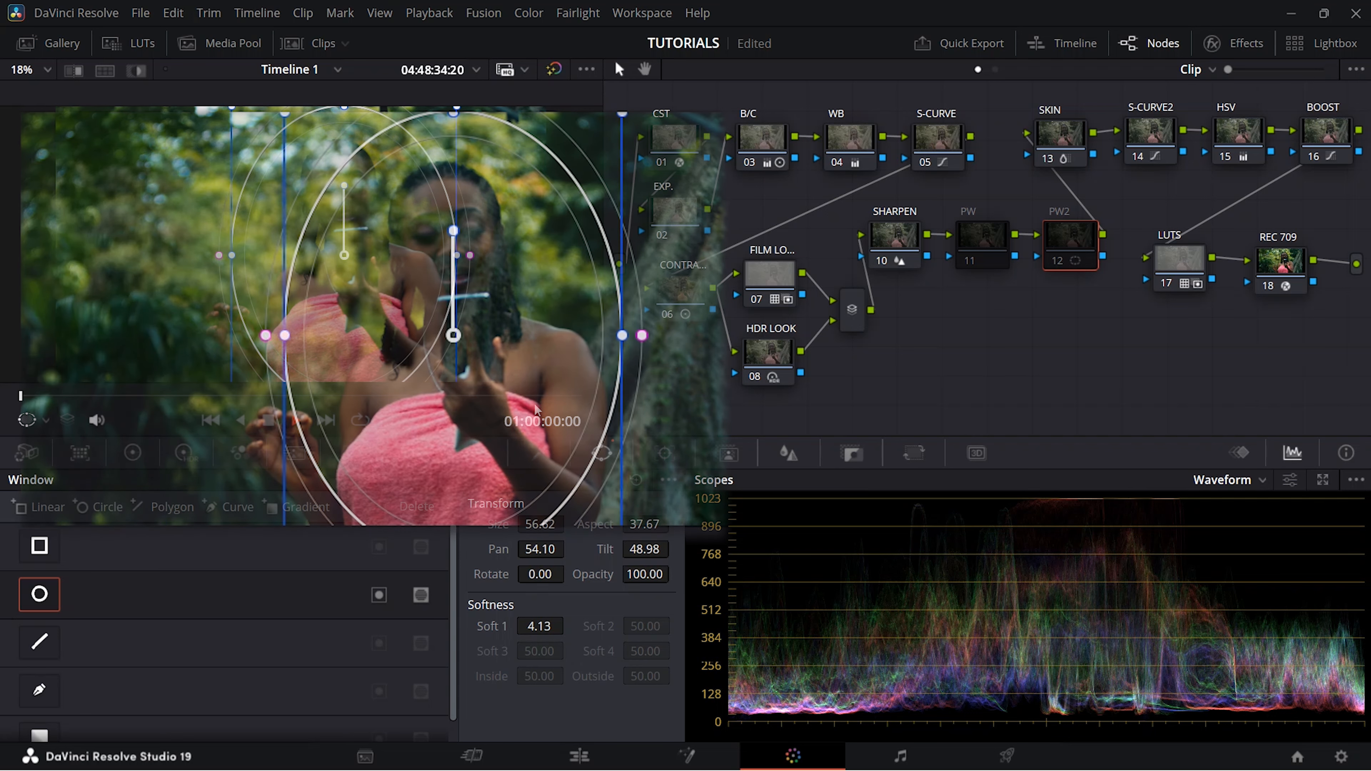
Step: Set the circular window's Soft 1 to 12 and shift the window slightly to a Pan of about 53.3
double_click(538, 626)
text(12)
key(Return)
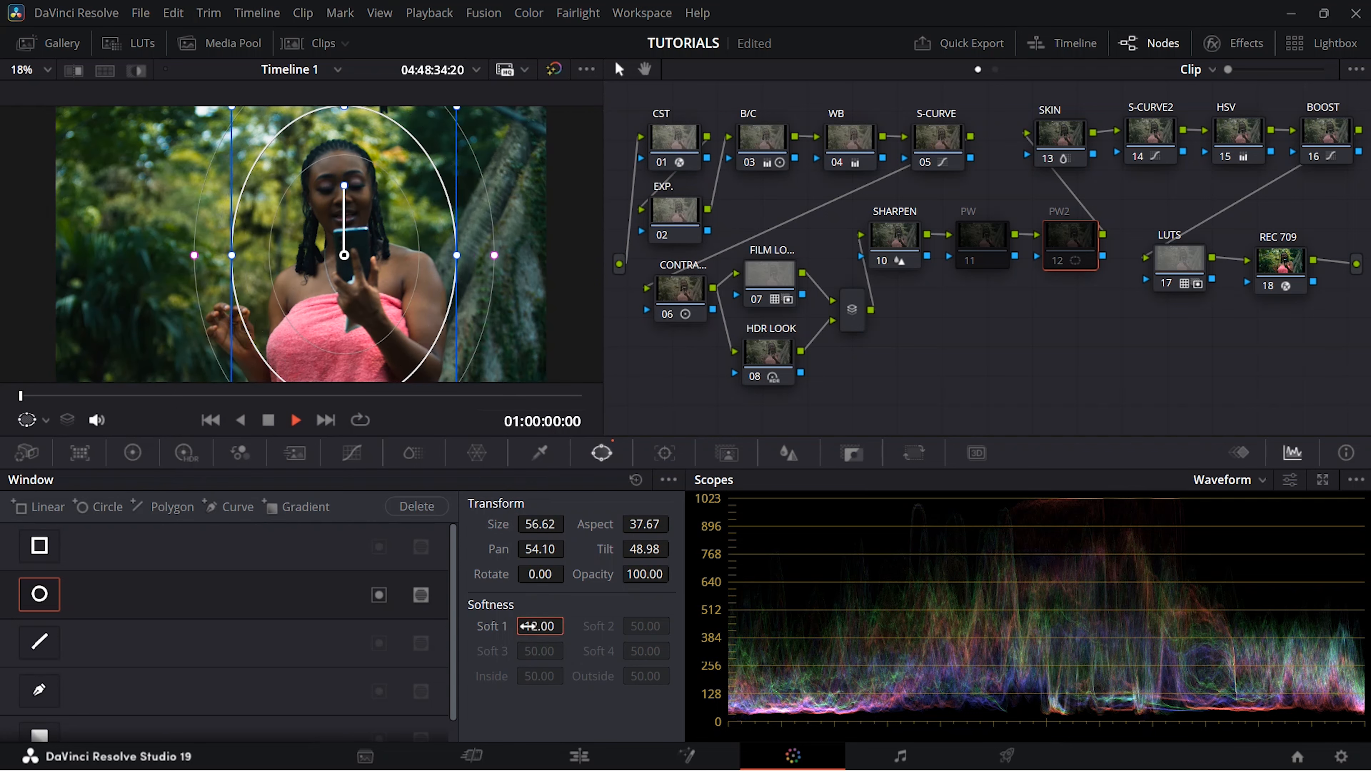
drag(344, 277, 335, 278)
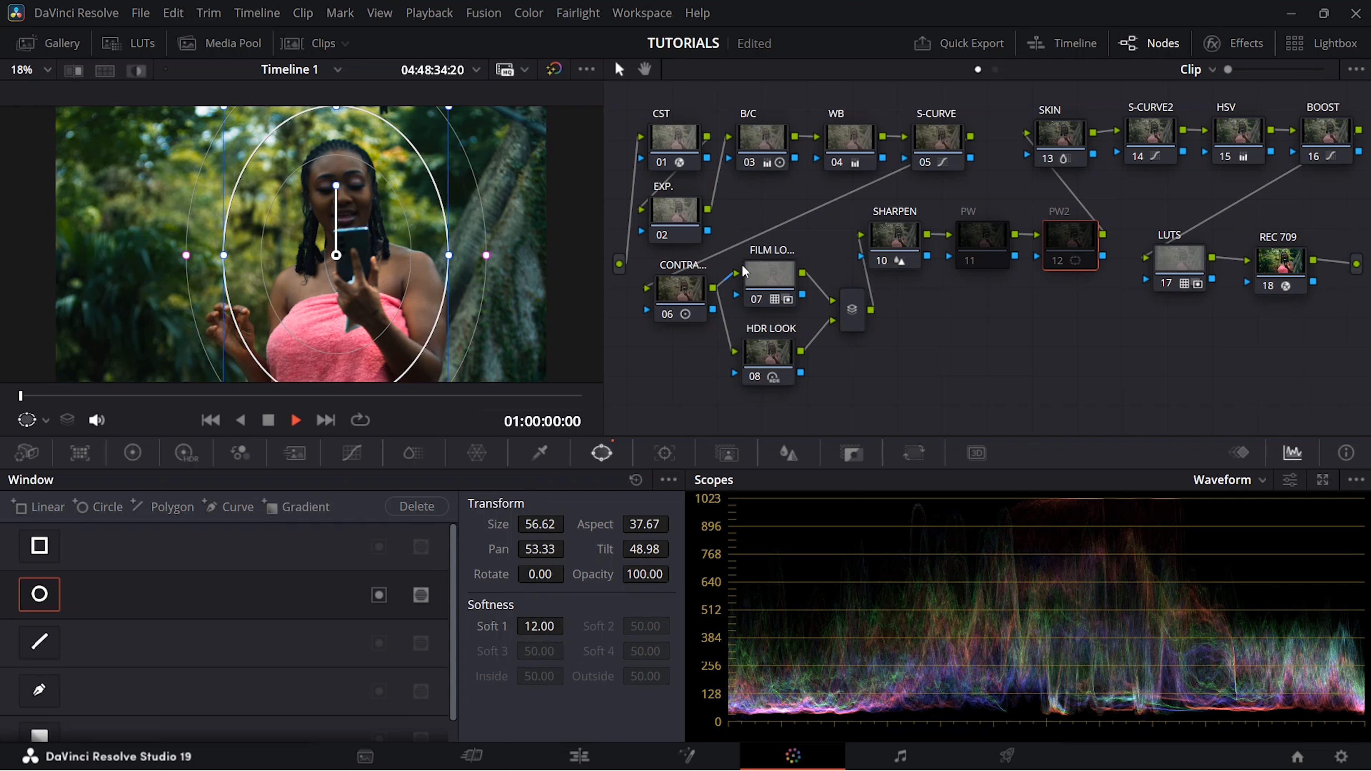
Step: Enable the PW2 node and track its circular window forward through the clip
click(1061, 264)
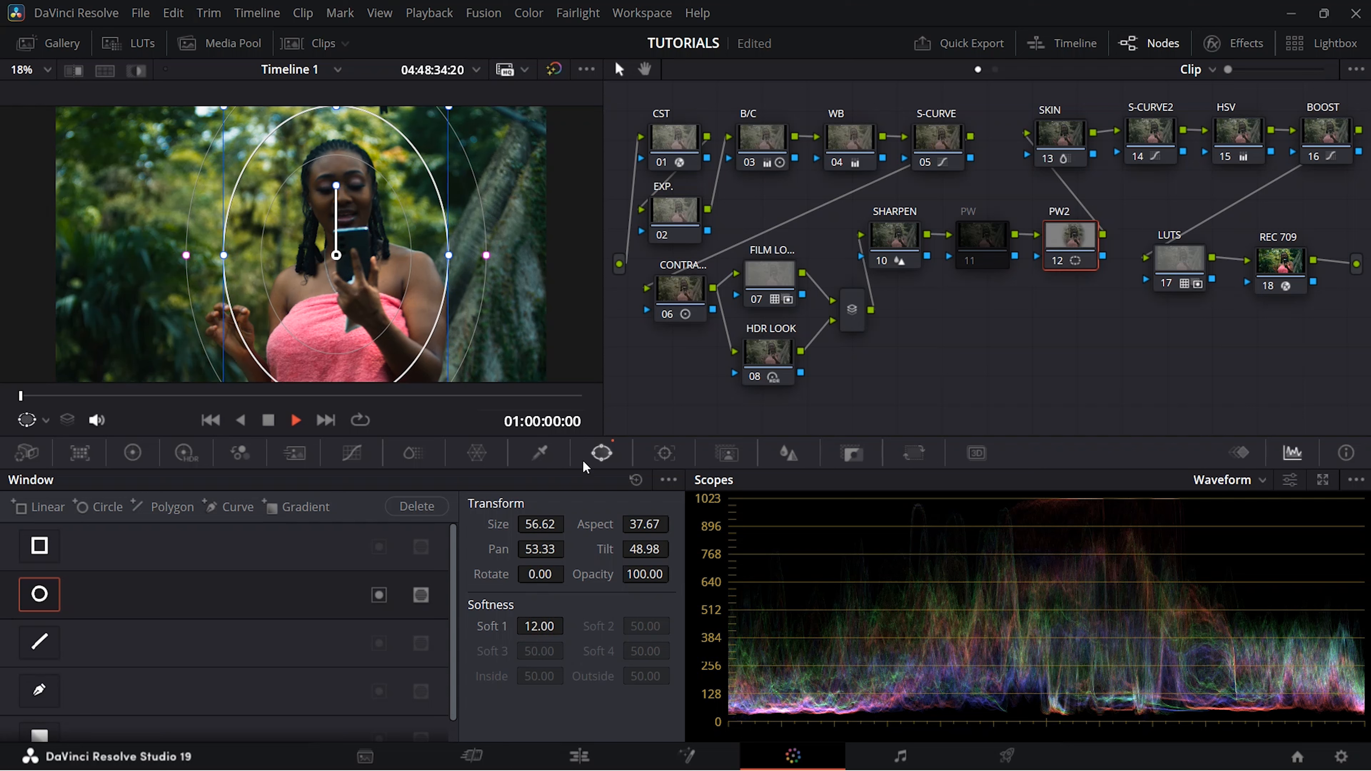
click(477, 455)
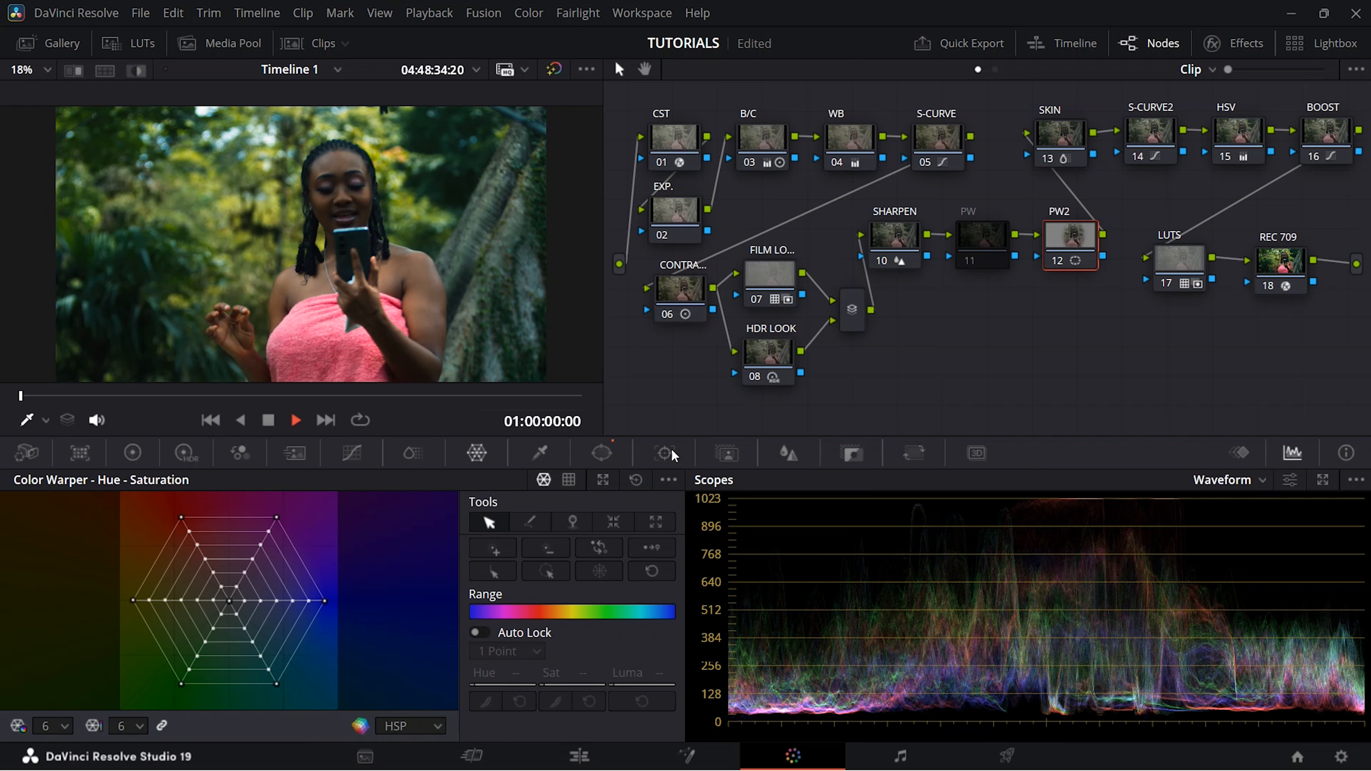
click(664, 454)
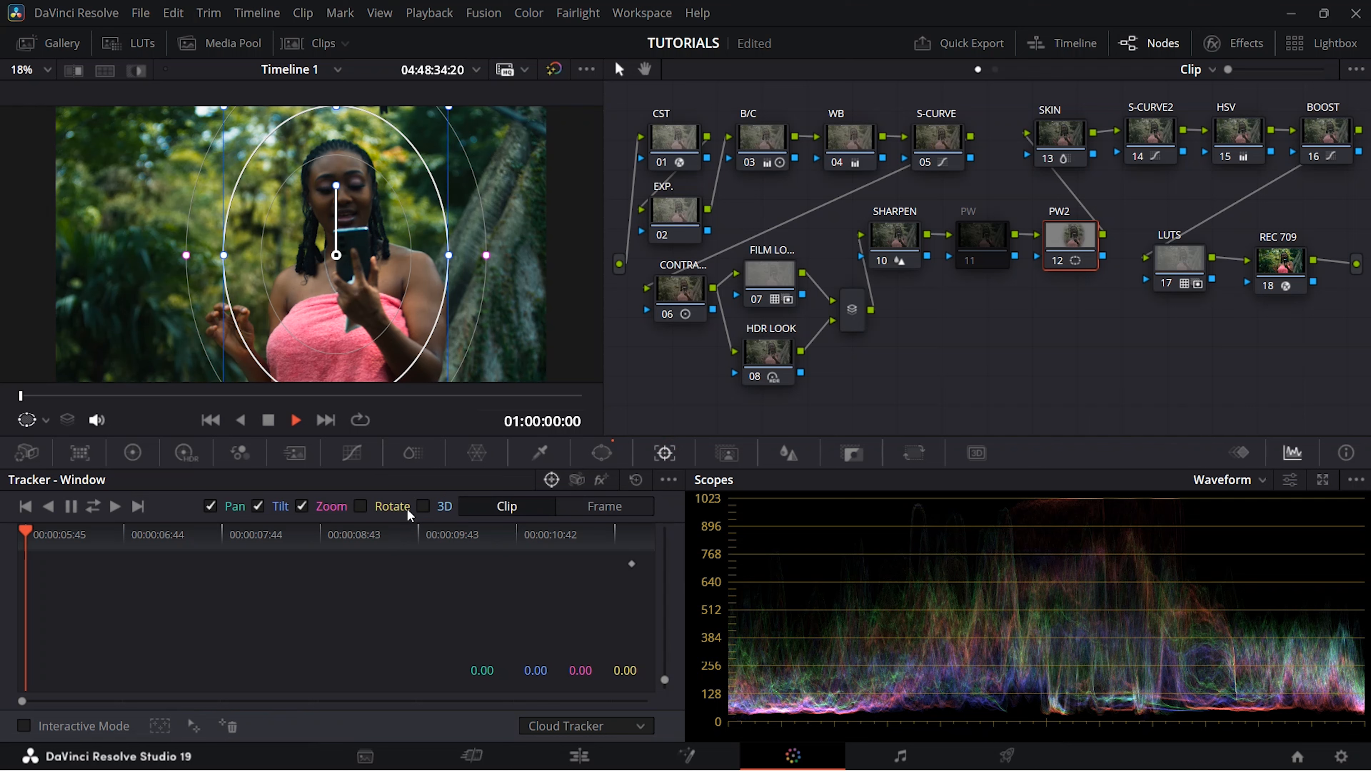
click(113, 506)
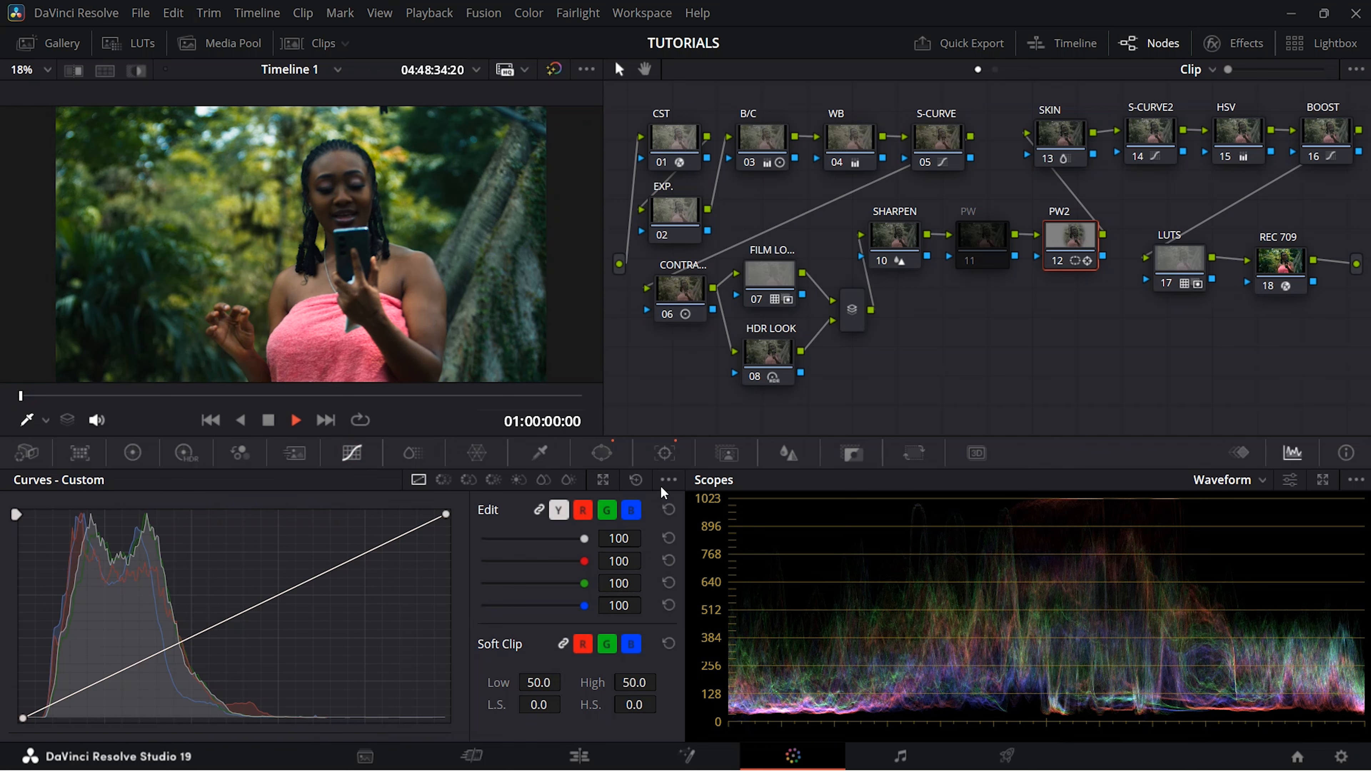
Step: Turn off Editable Splines and raise the PW2 node's custom curve slightly from a point near its middle
click(668, 480)
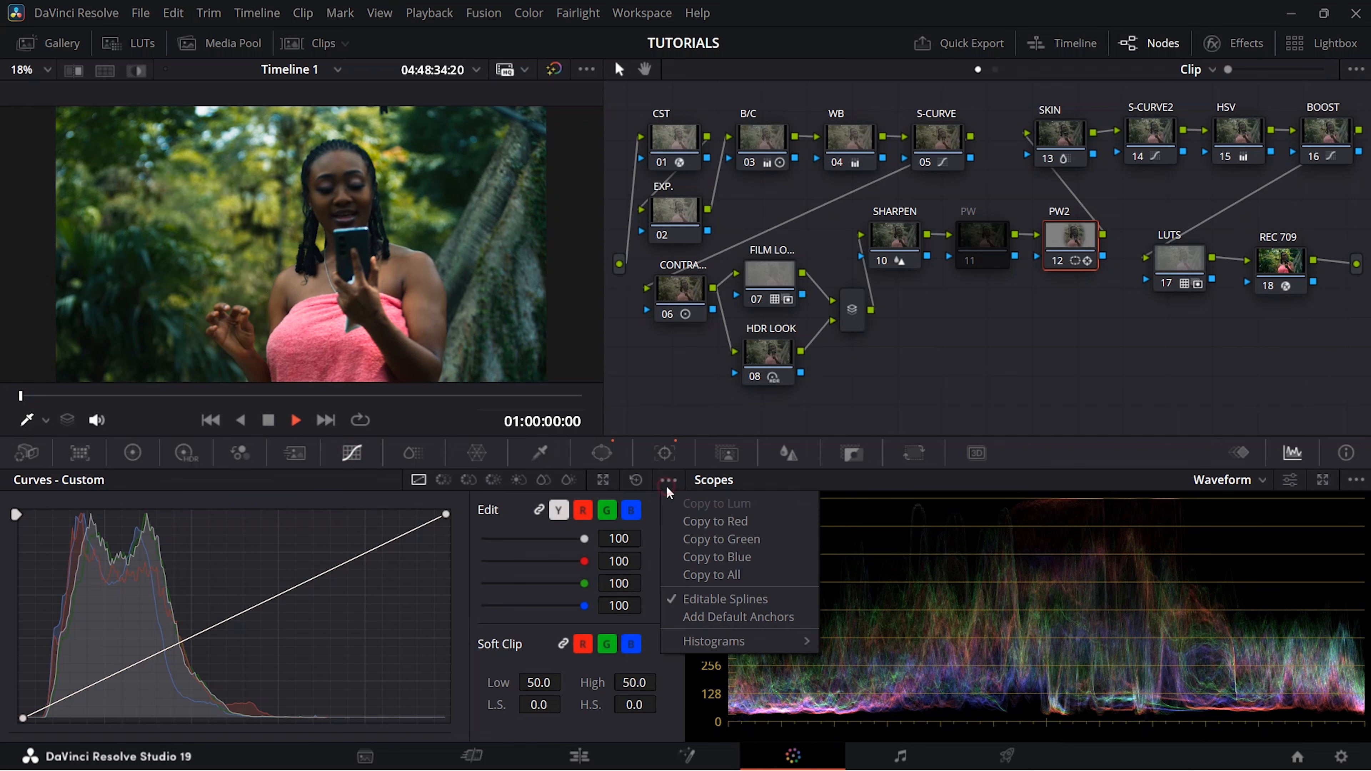
click(684, 600)
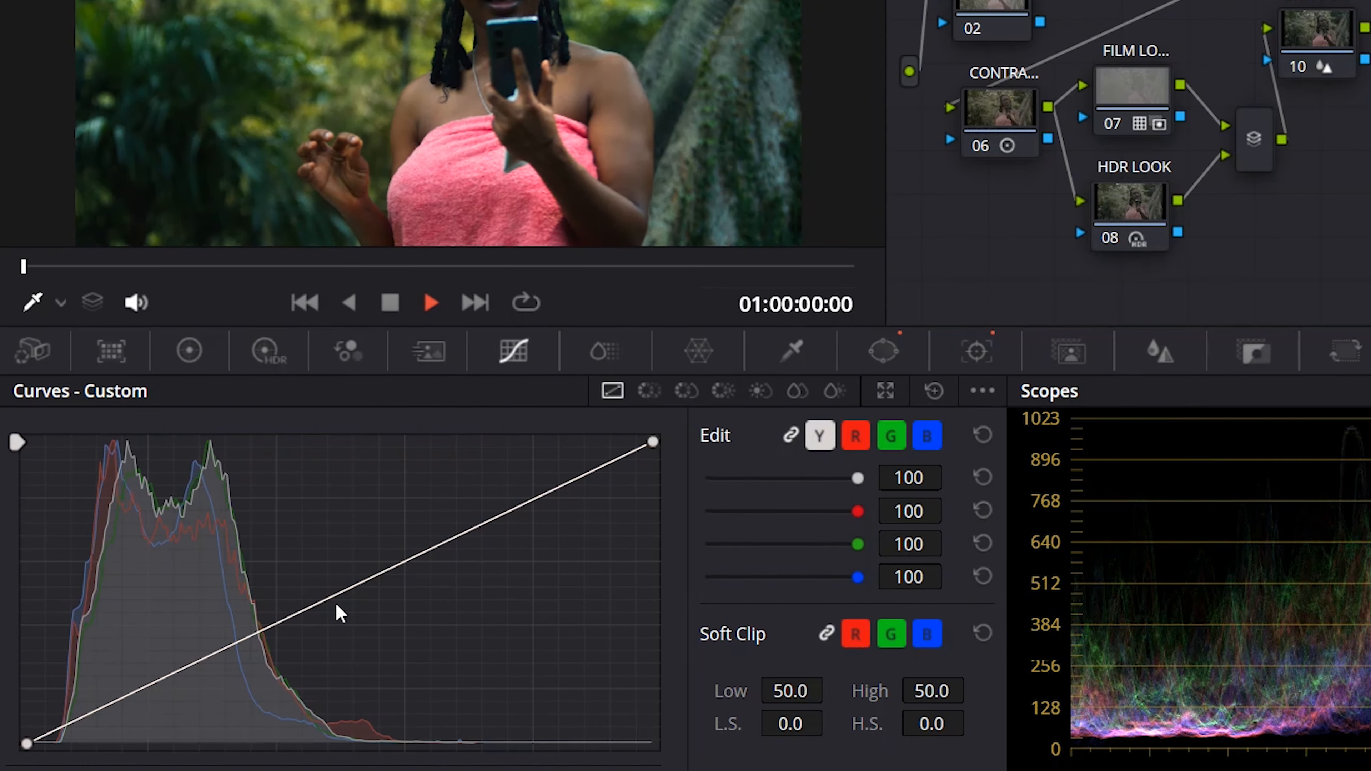
click(230, 608)
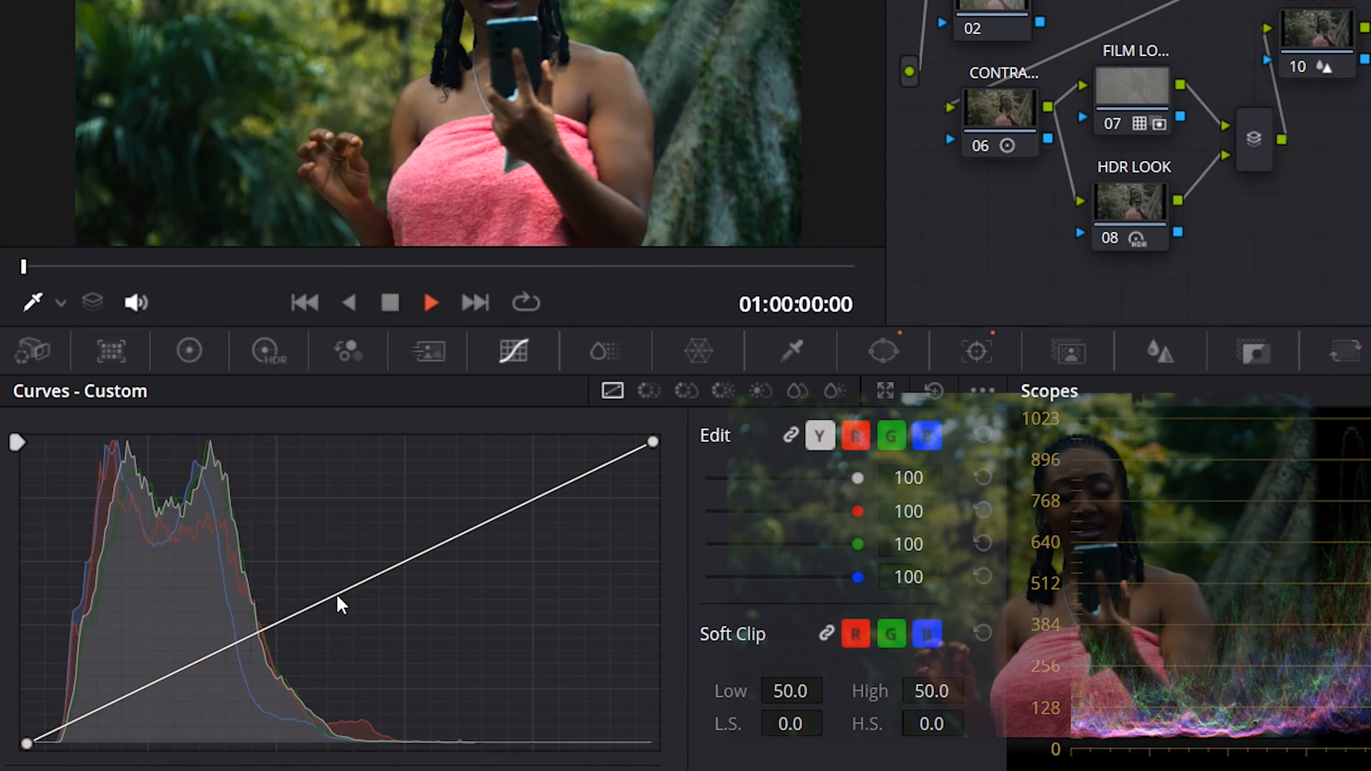
mouse_move(334, 584)
mouse_down()
mouse_move(343, 624)
mouse_move(332, 573)
mouse_move(329, 588)
mouse_up()
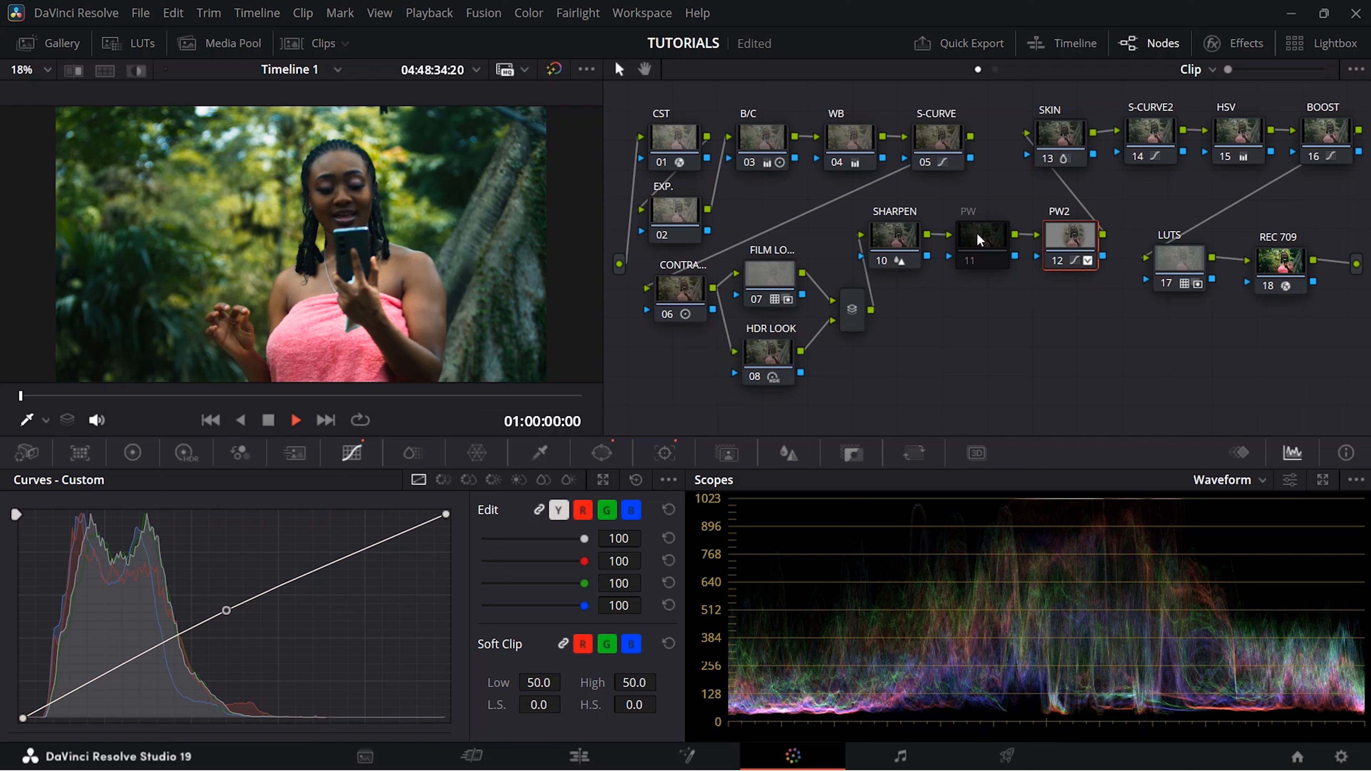
Step: Compare the image with the PW node enabled and disabled, leaving it disabled, and reselect the PW2 node
click(1050, 222)
click(970, 270)
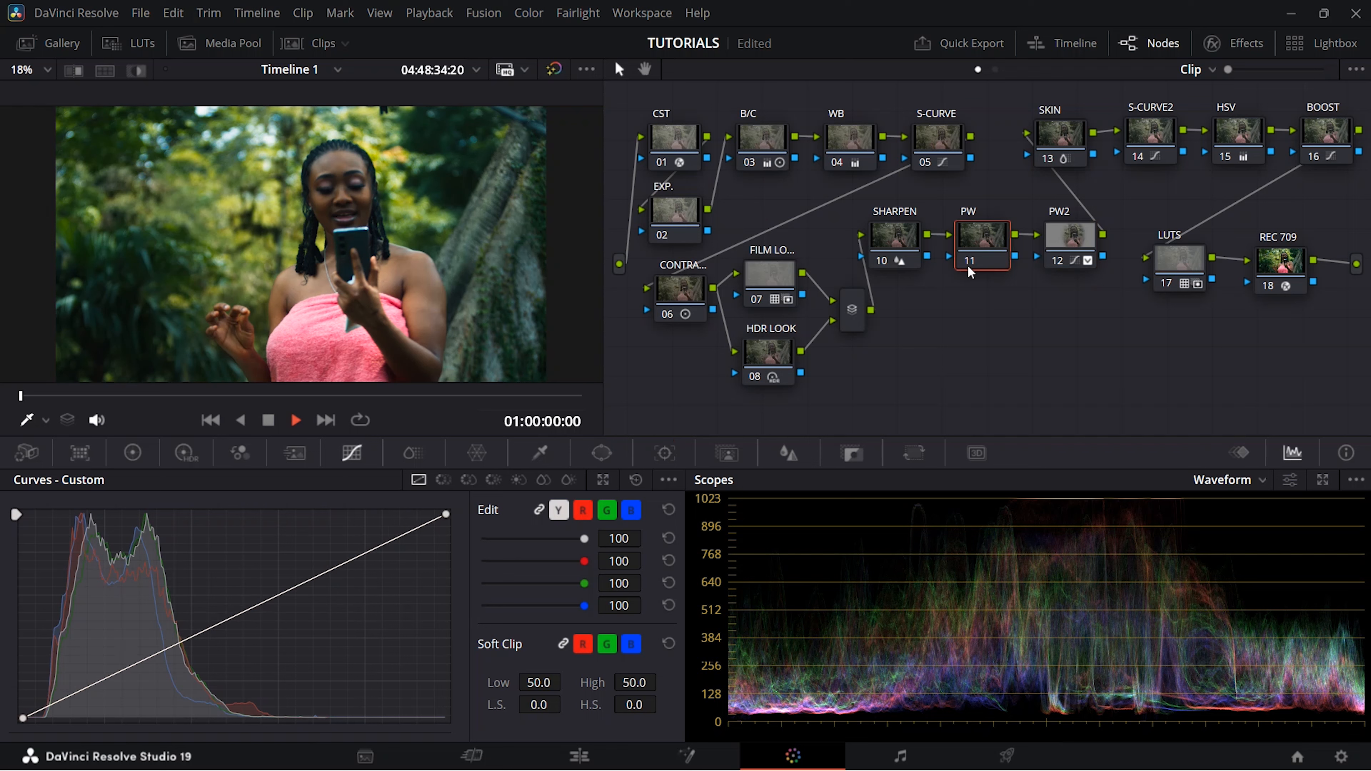
click(970, 270)
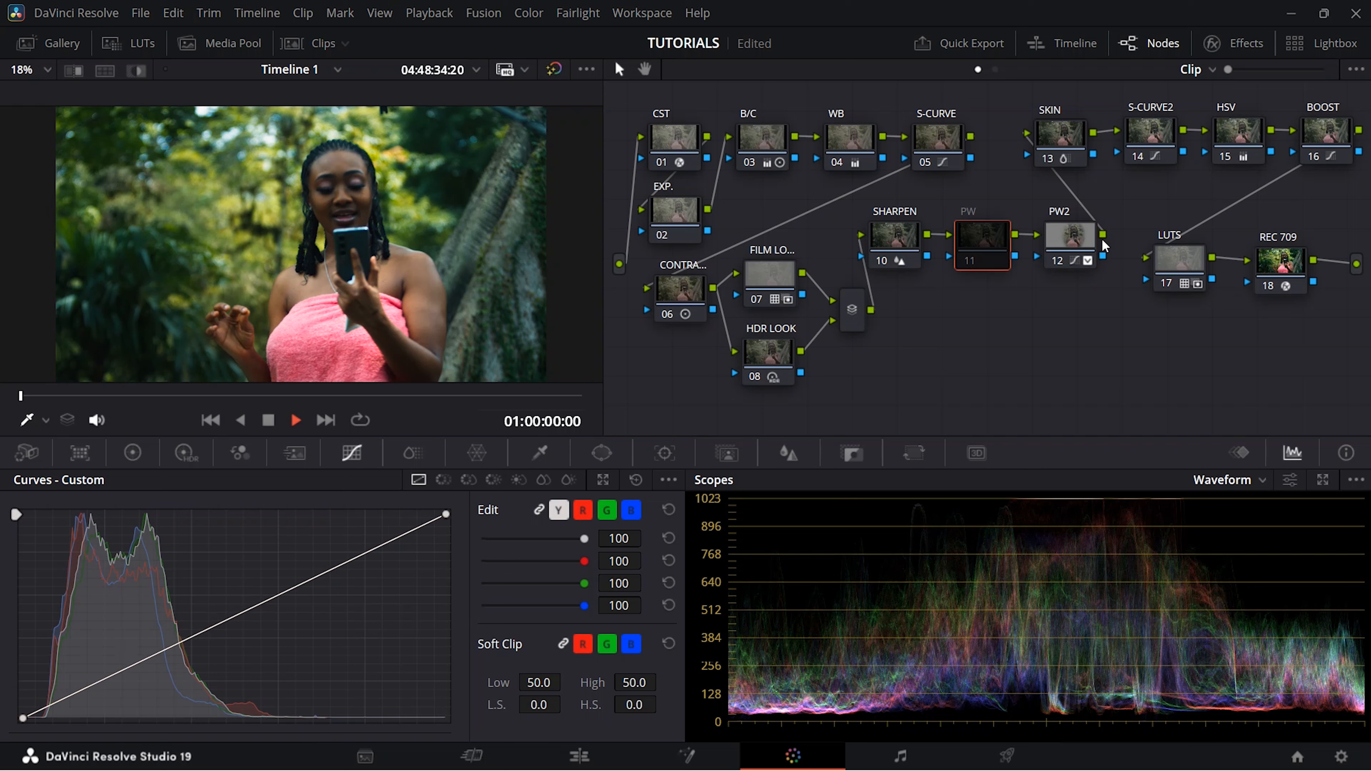
click(1068, 241)
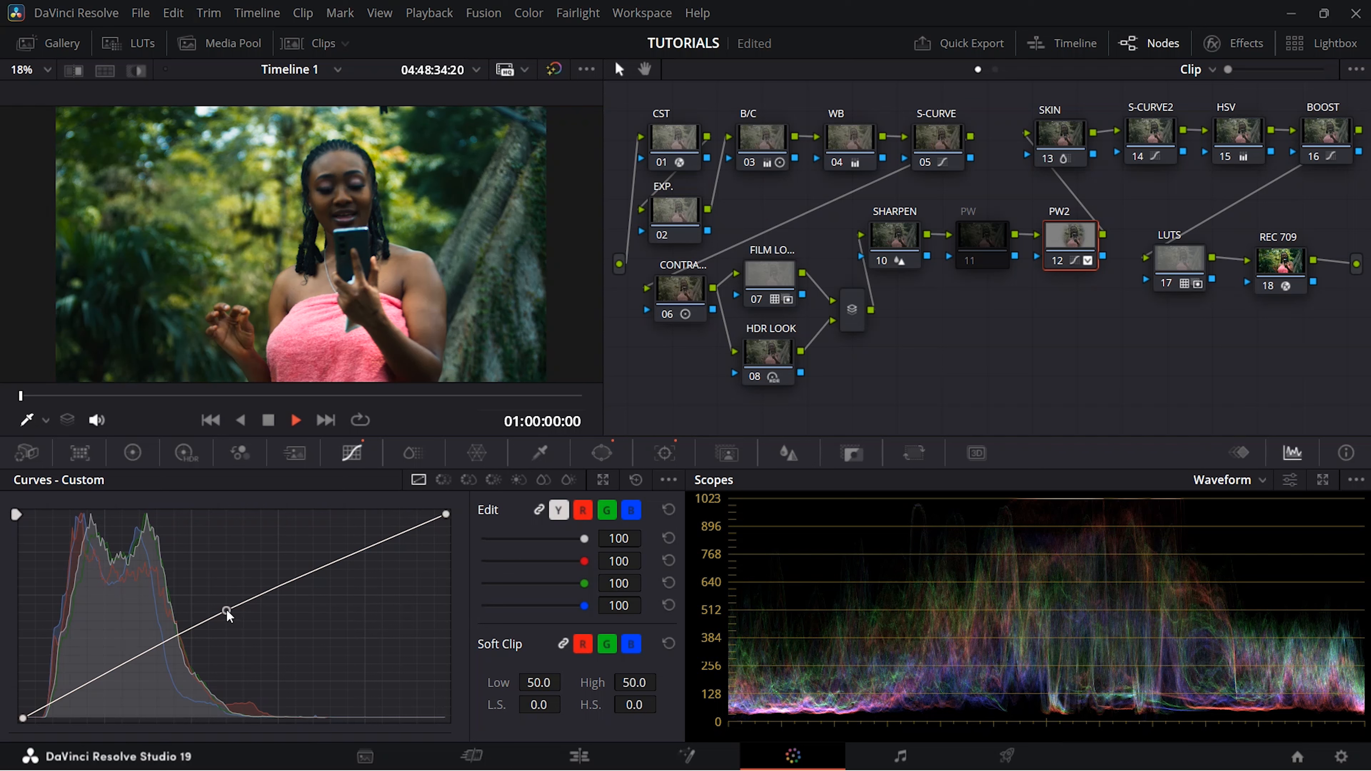
Step: Raise the midpoint of the PW2 node's custom curve slightly further and enable the PW node
drag(226, 616, 229, 607)
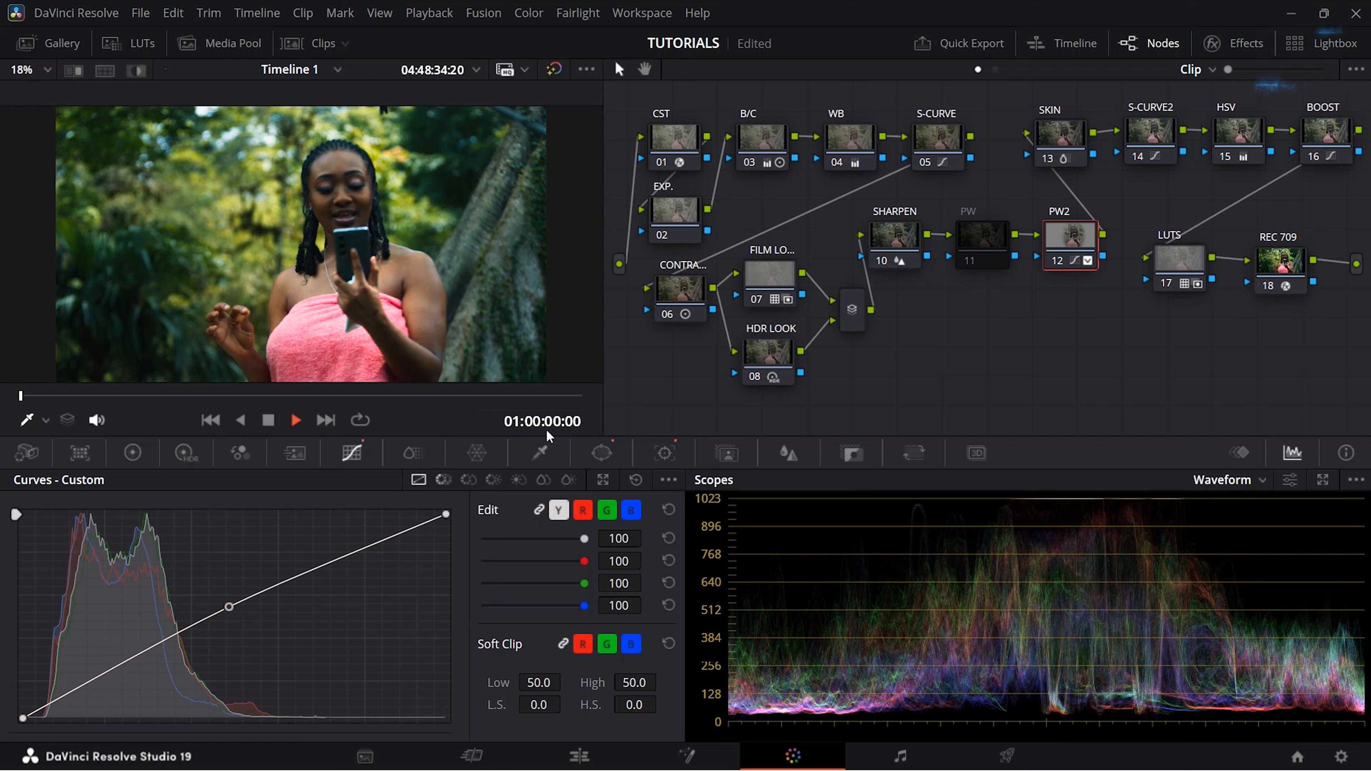
click(971, 236)
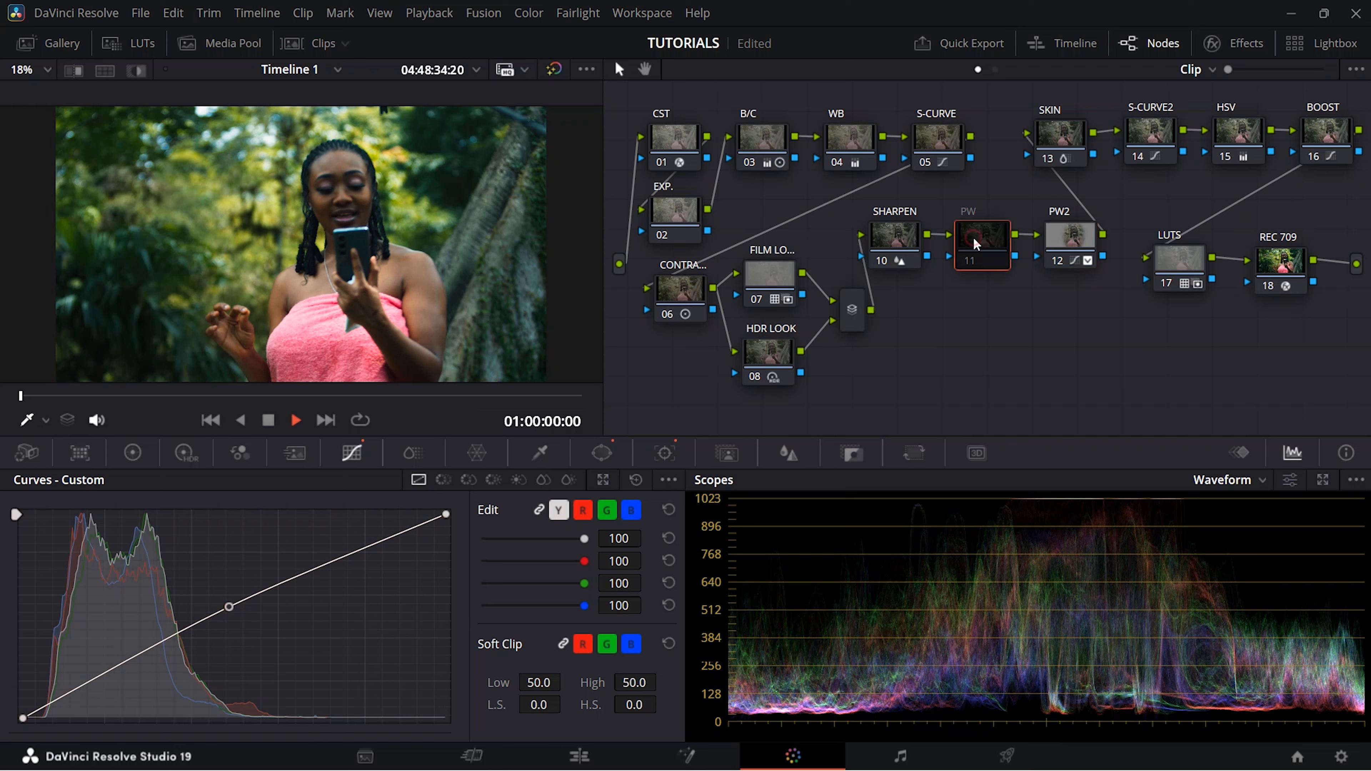
click(967, 264)
Step: Add a circular window to the PW node and stretch it across the frame to about Size 65.7 and Aspect 67.3
click(603, 454)
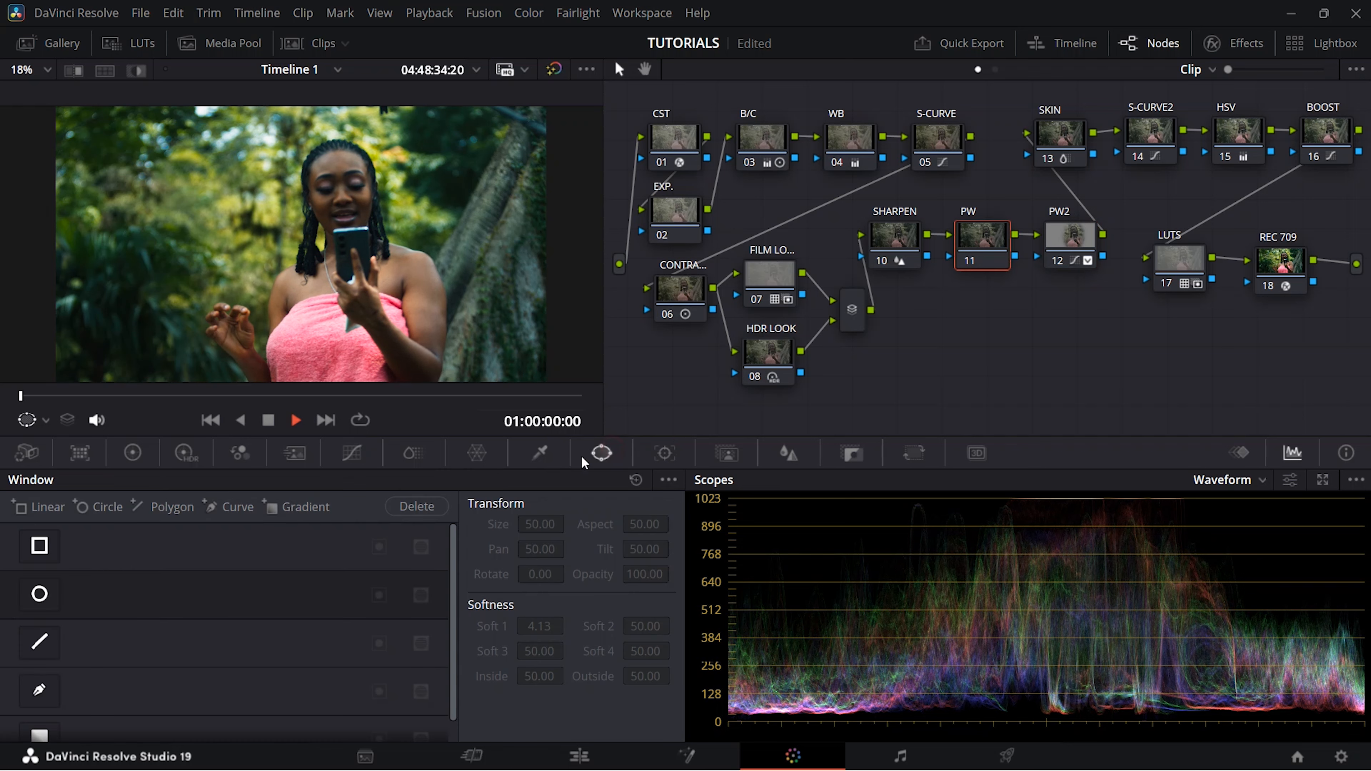
click(39, 594)
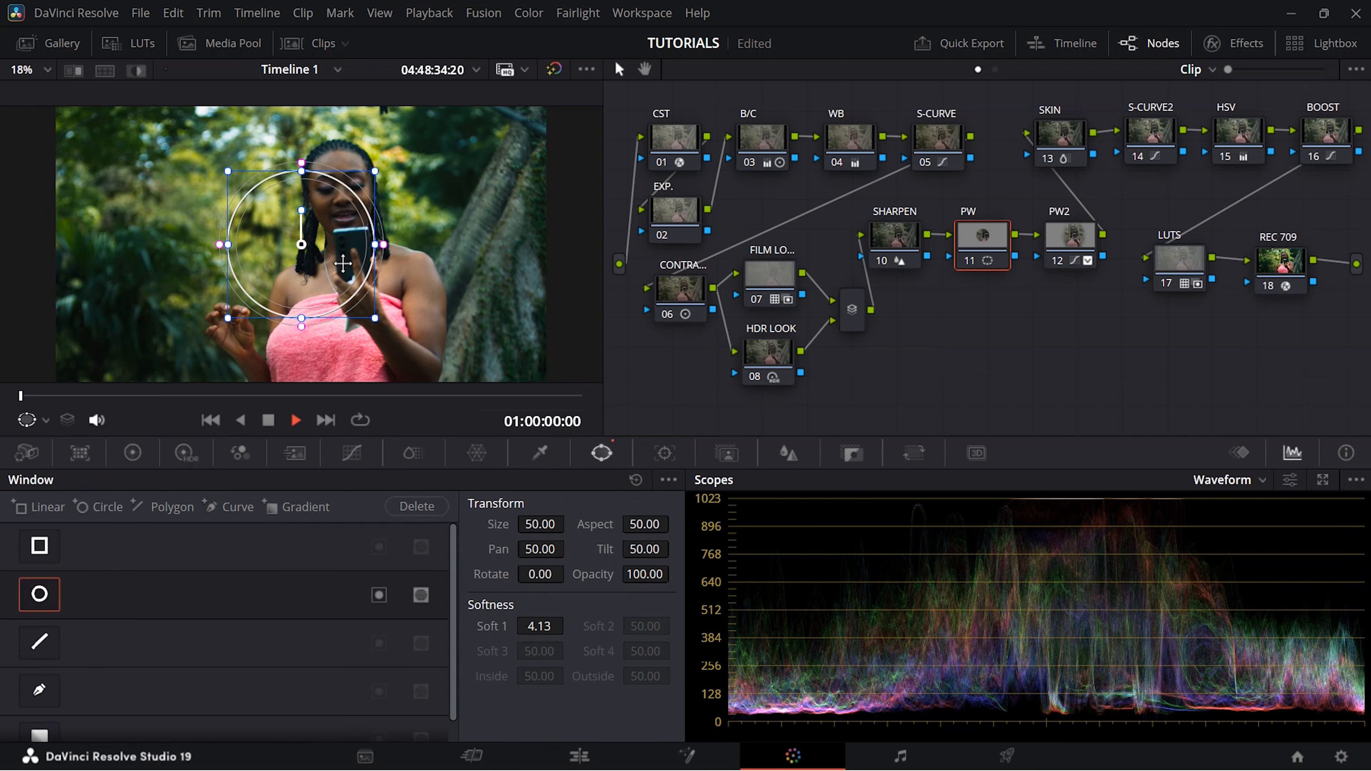
drag(382, 245, 557, 248)
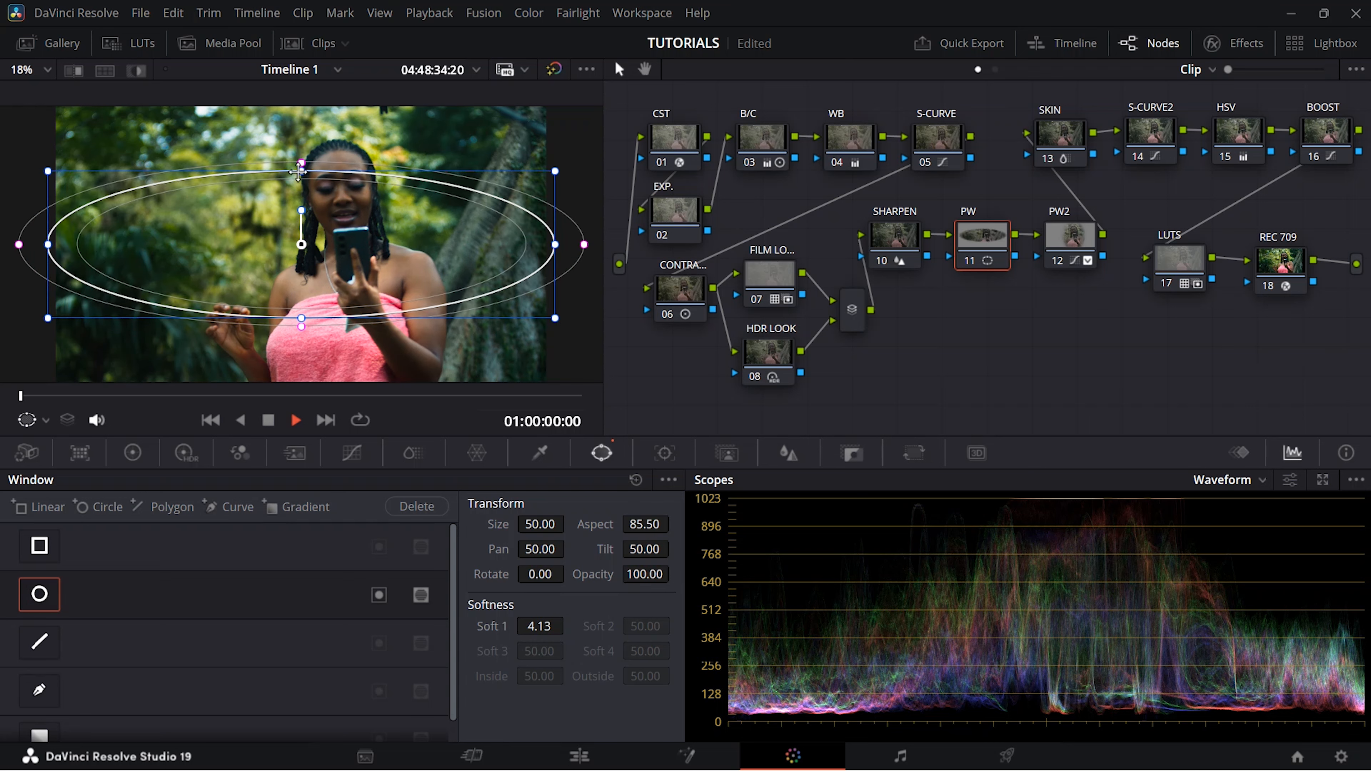
drag(299, 171, 291, 79)
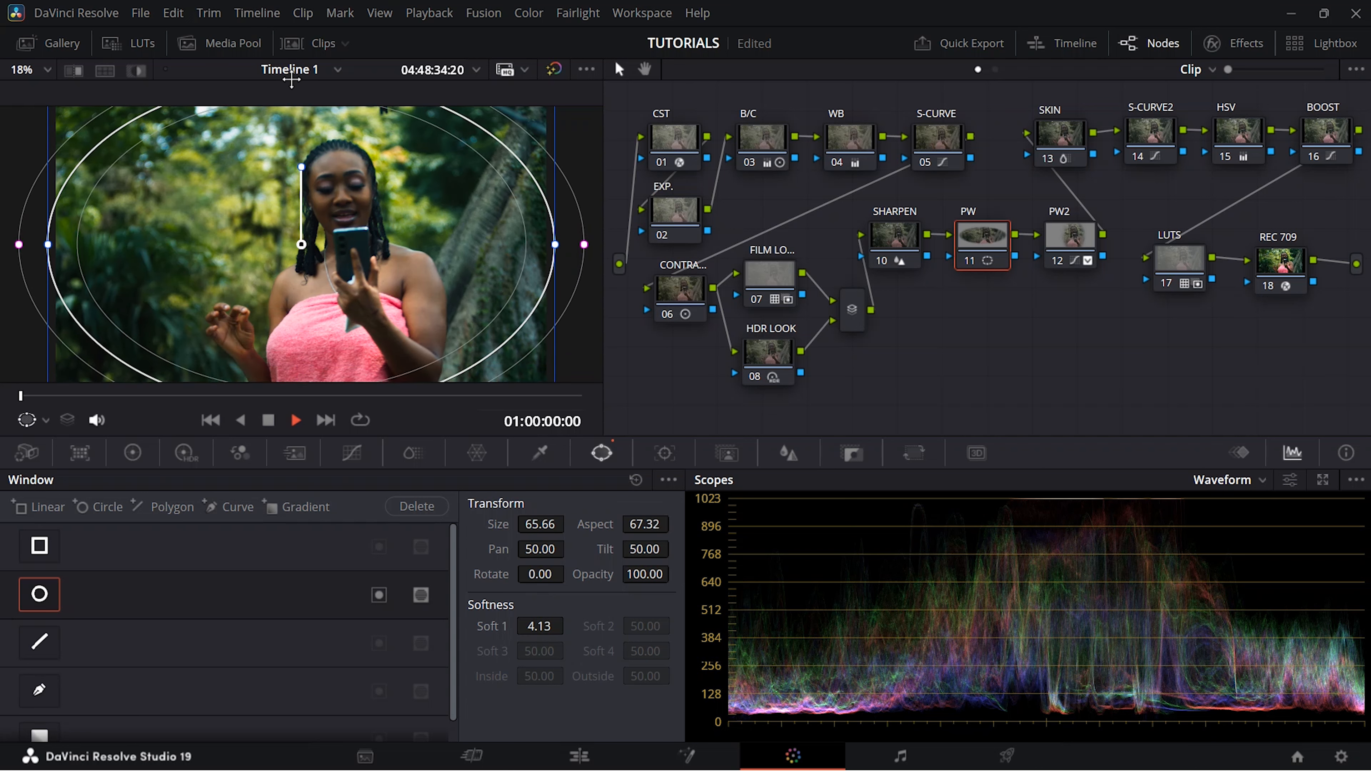
Step: Set the PW node's circular window to Soft 1 of 12 and invert the window
click(546, 626)
text(12)
key(Return)
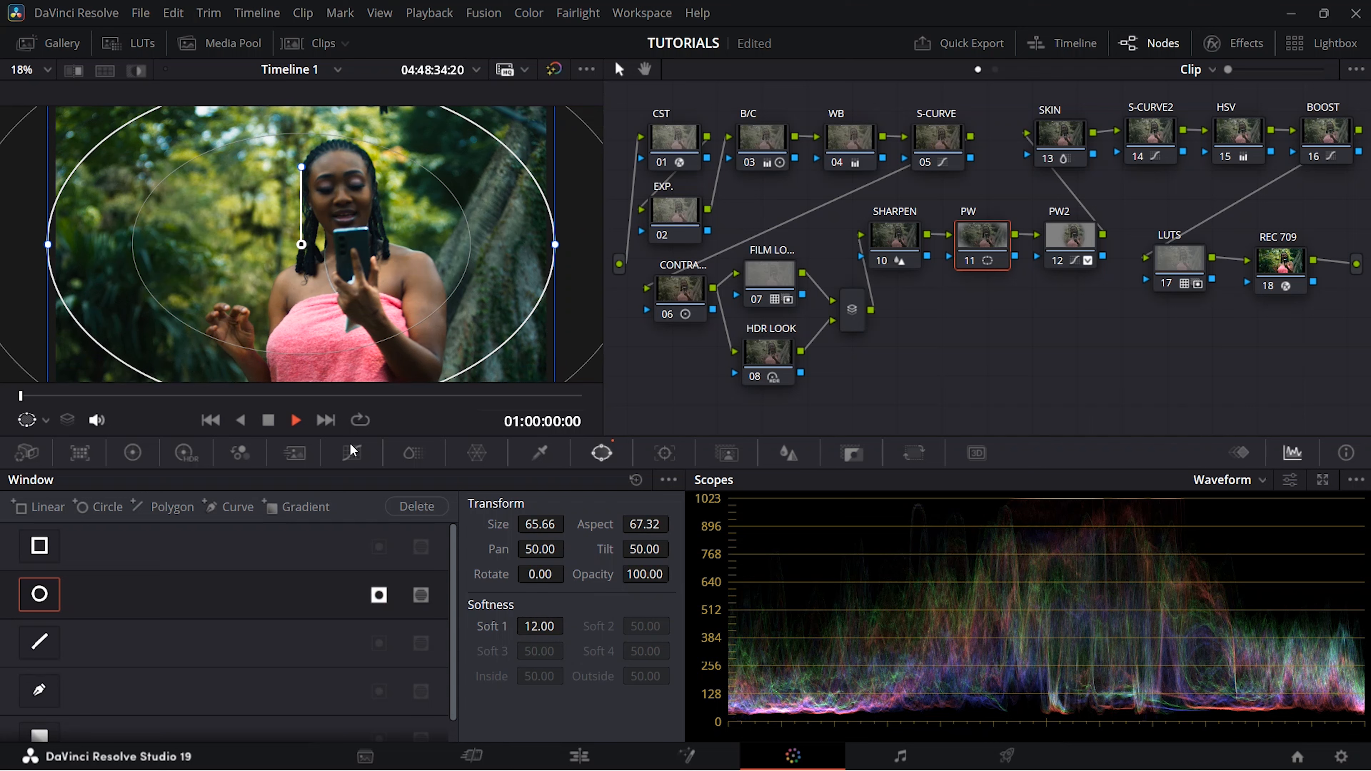
Step: Lower the PW node's custom curve slightly from a point near its middle and save the project
click(352, 453)
drag(233, 616, 232, 630)
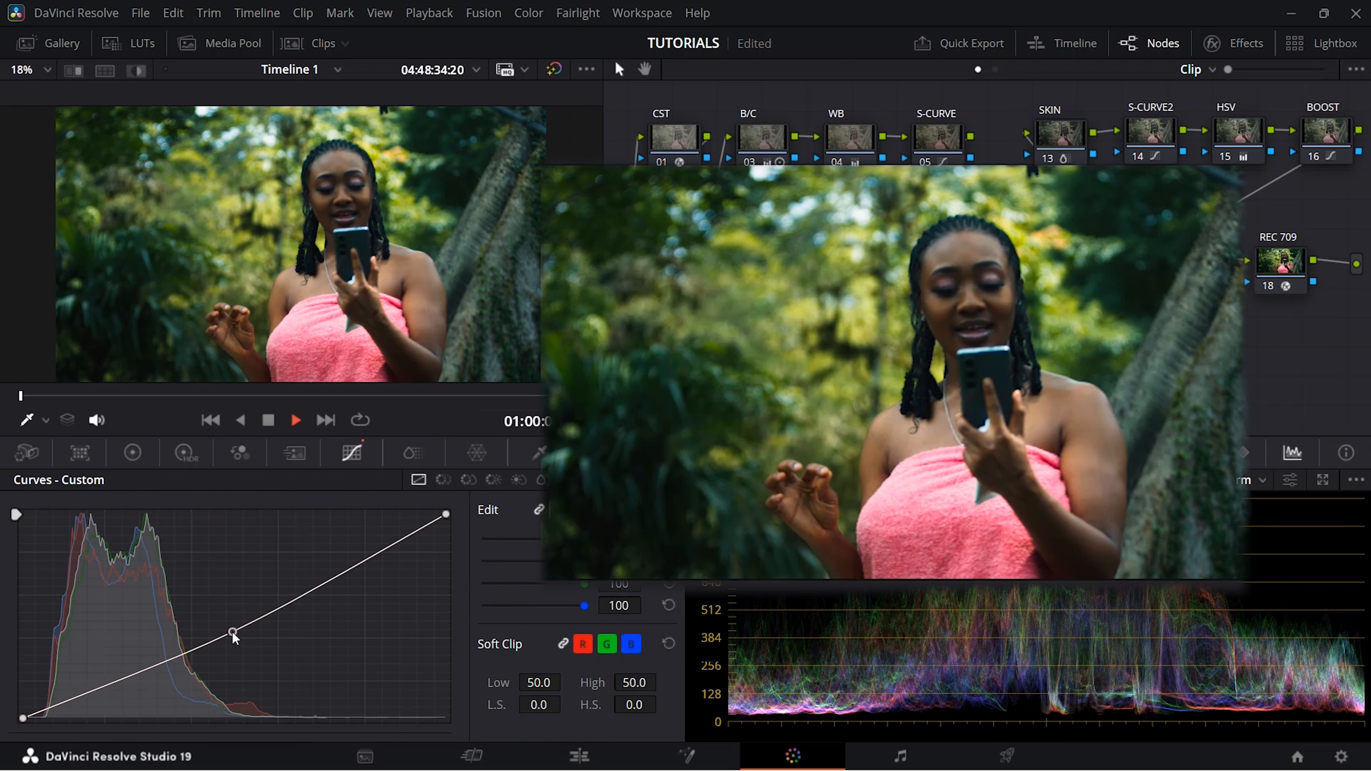
mouse_move(234, 632)
mouse_down()
mouse_move(248, 627)
mouse_move(231, 613)
mouse_up()
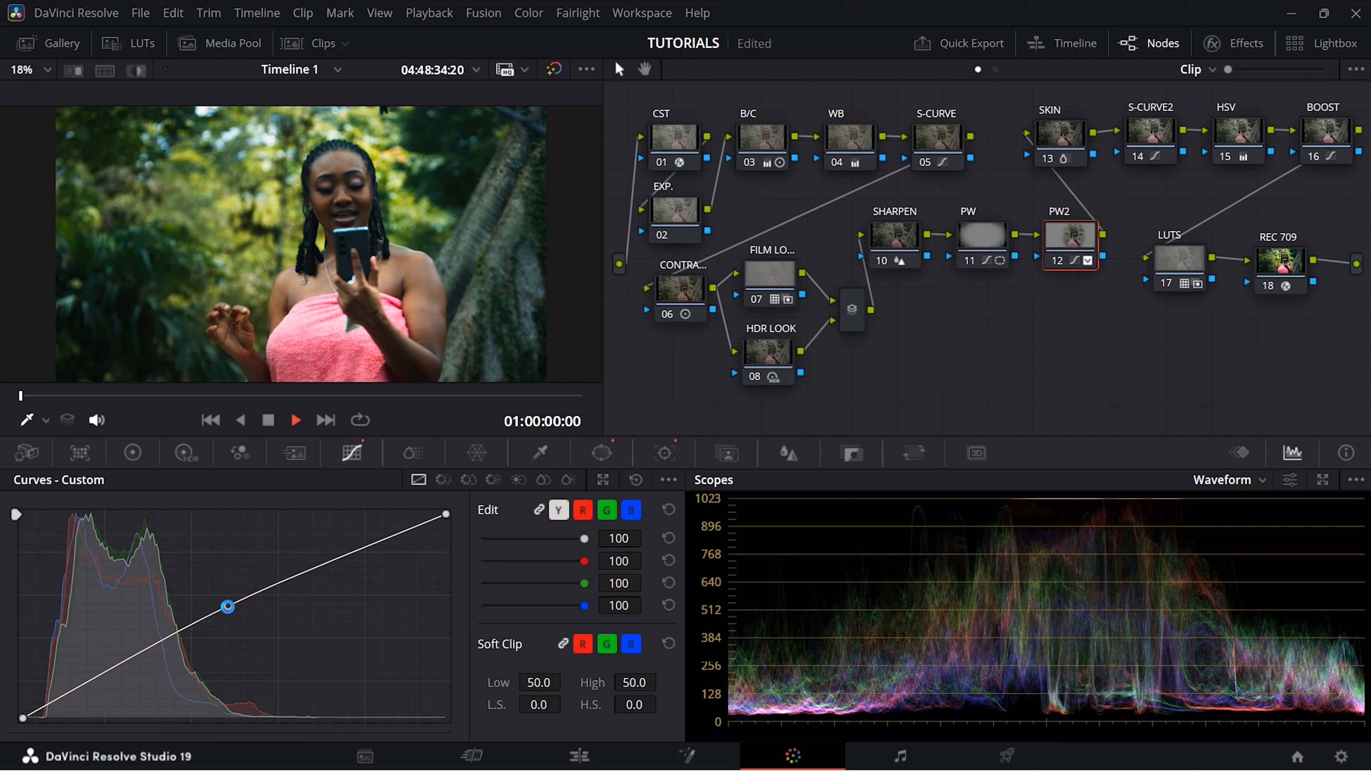
key(ctrl+s)
Step: Set the EXP. node's overall Gain to 1.03
click(665, 225)
click(132, 462)
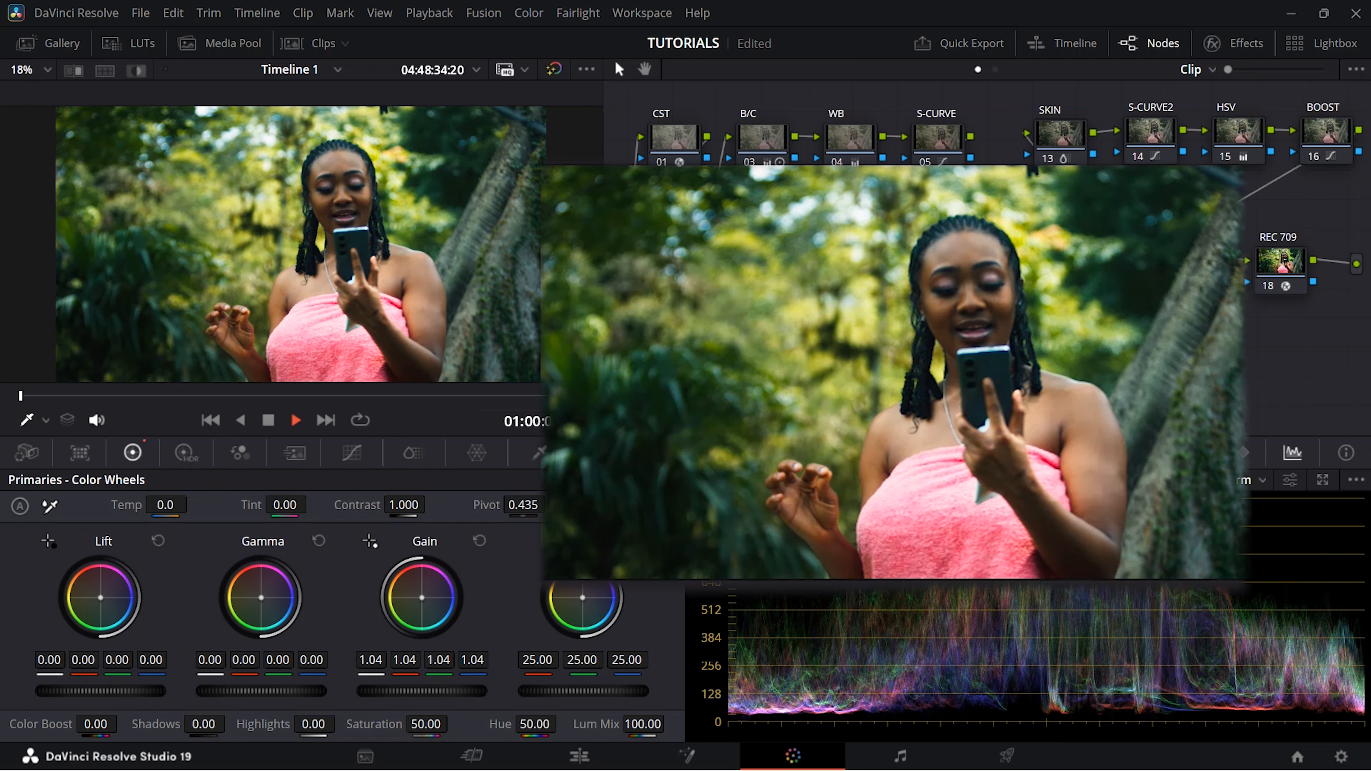
drag(422, 691, 414, 691)
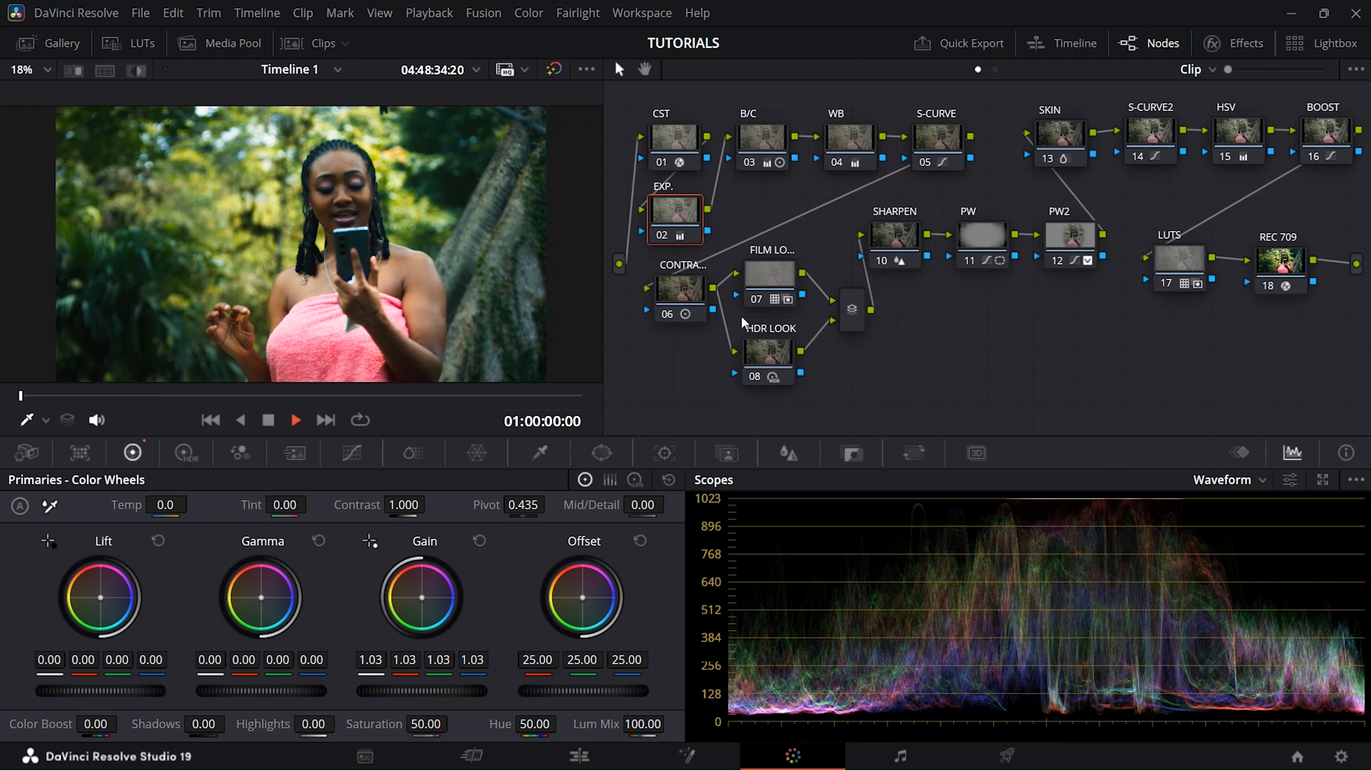
Step: Compare the image with the film look node off and on, and raise that node's Gain slightly
click(757, 299)
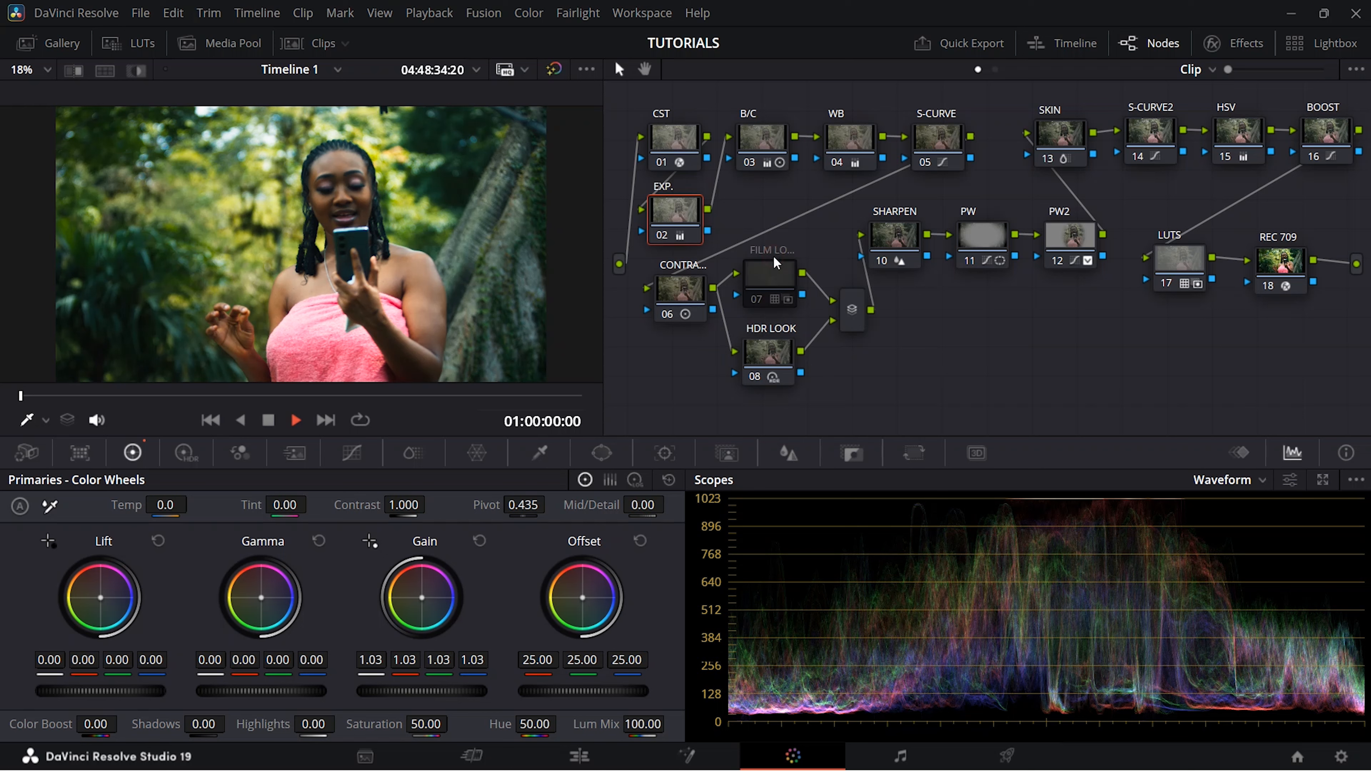
click(761, 299)
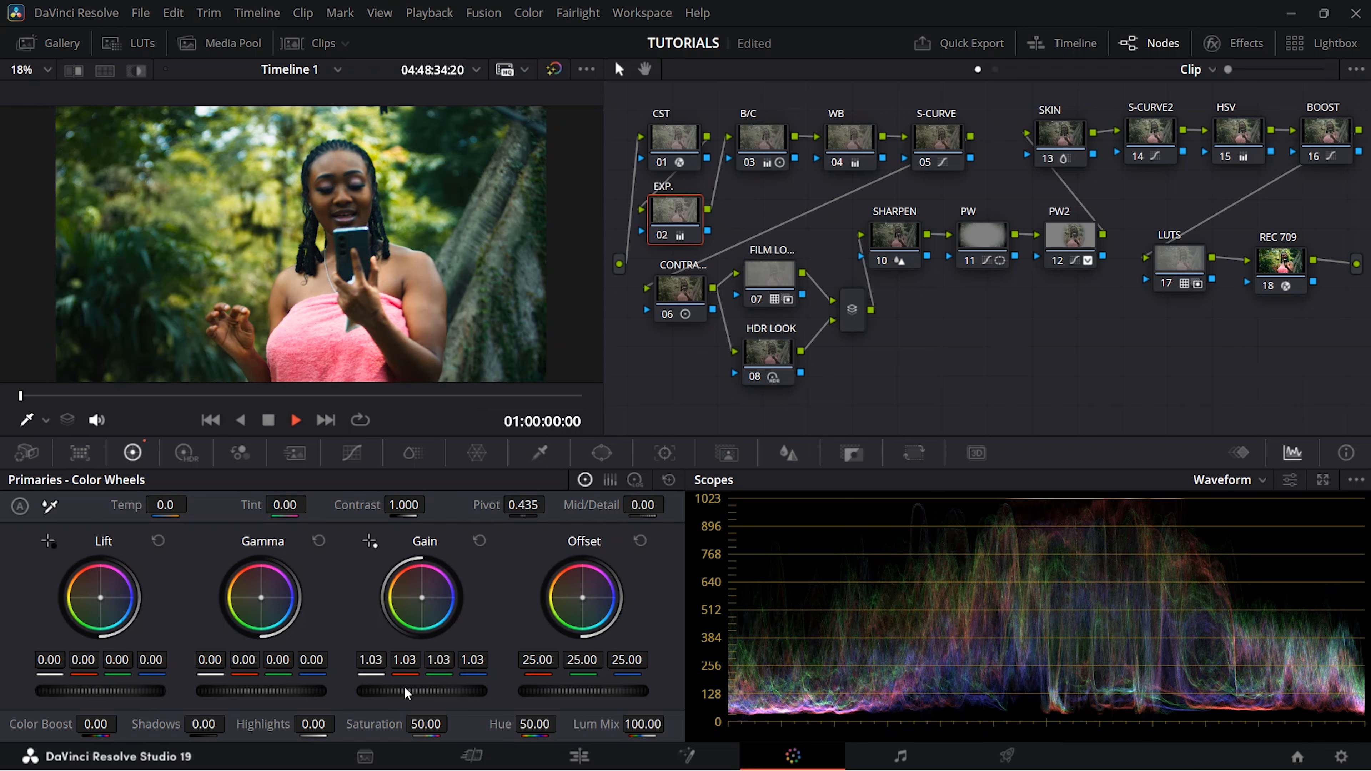
click(787, 261)
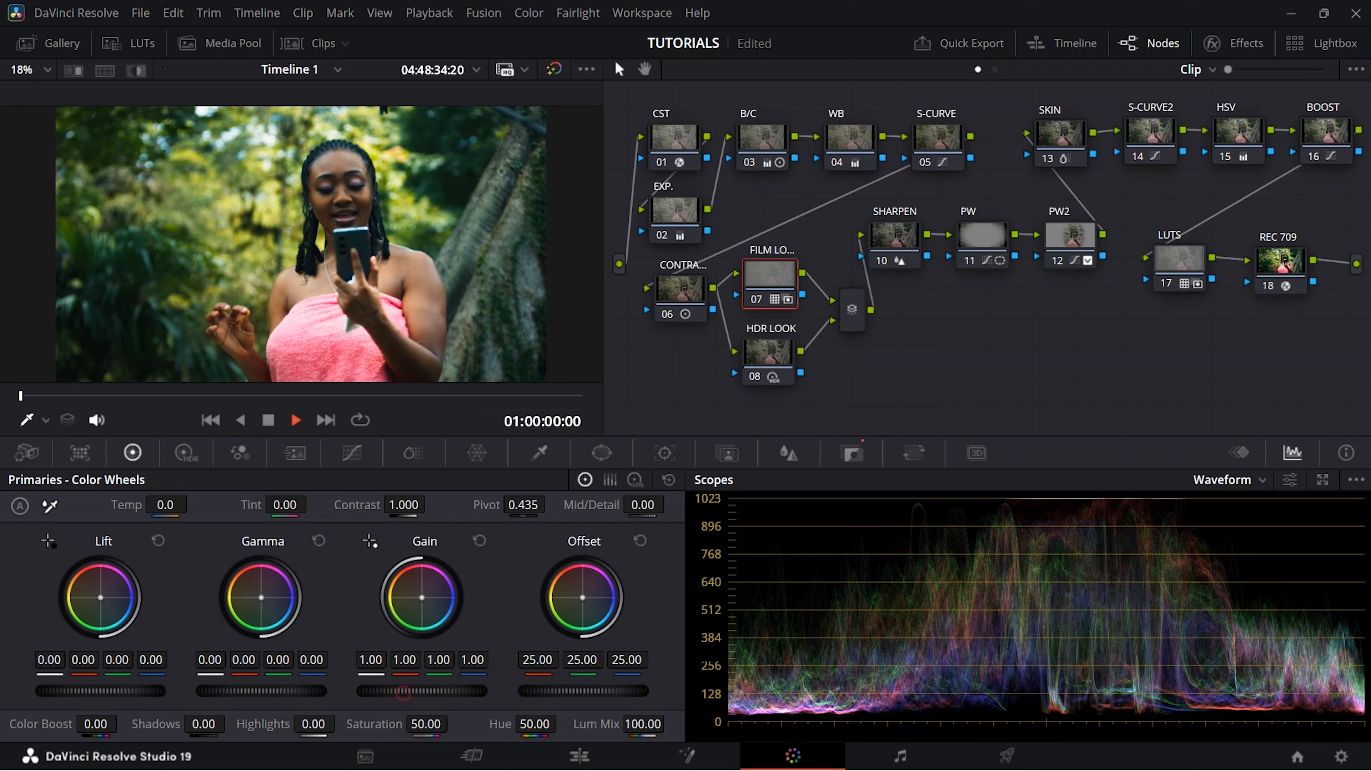
drag(406, 692, 425, 692)
Step: Raise the Gain slightly on the LUTS node and on the HSV node
click(1184, 278)
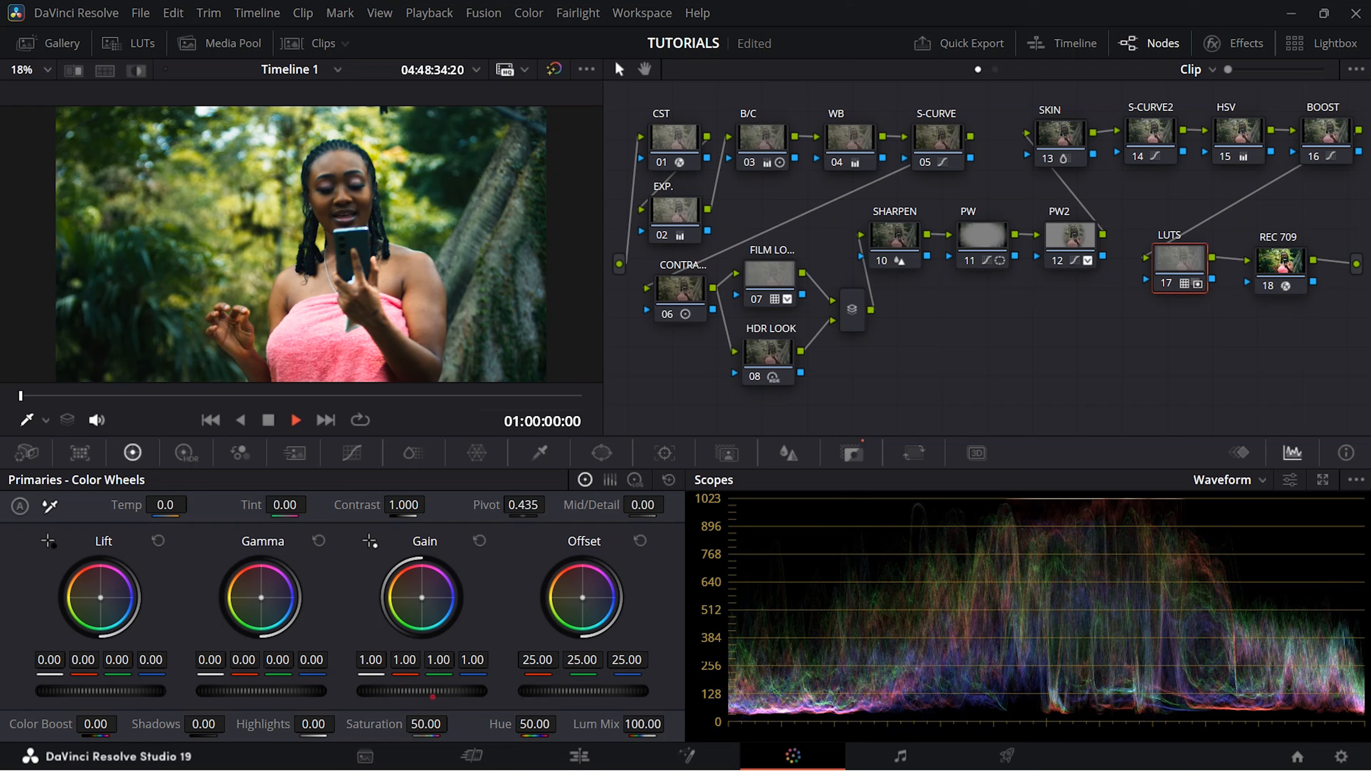
drag(396, 691, 407, 691)
drag(1293, 131, 1271, 131)
click(1259, 135)
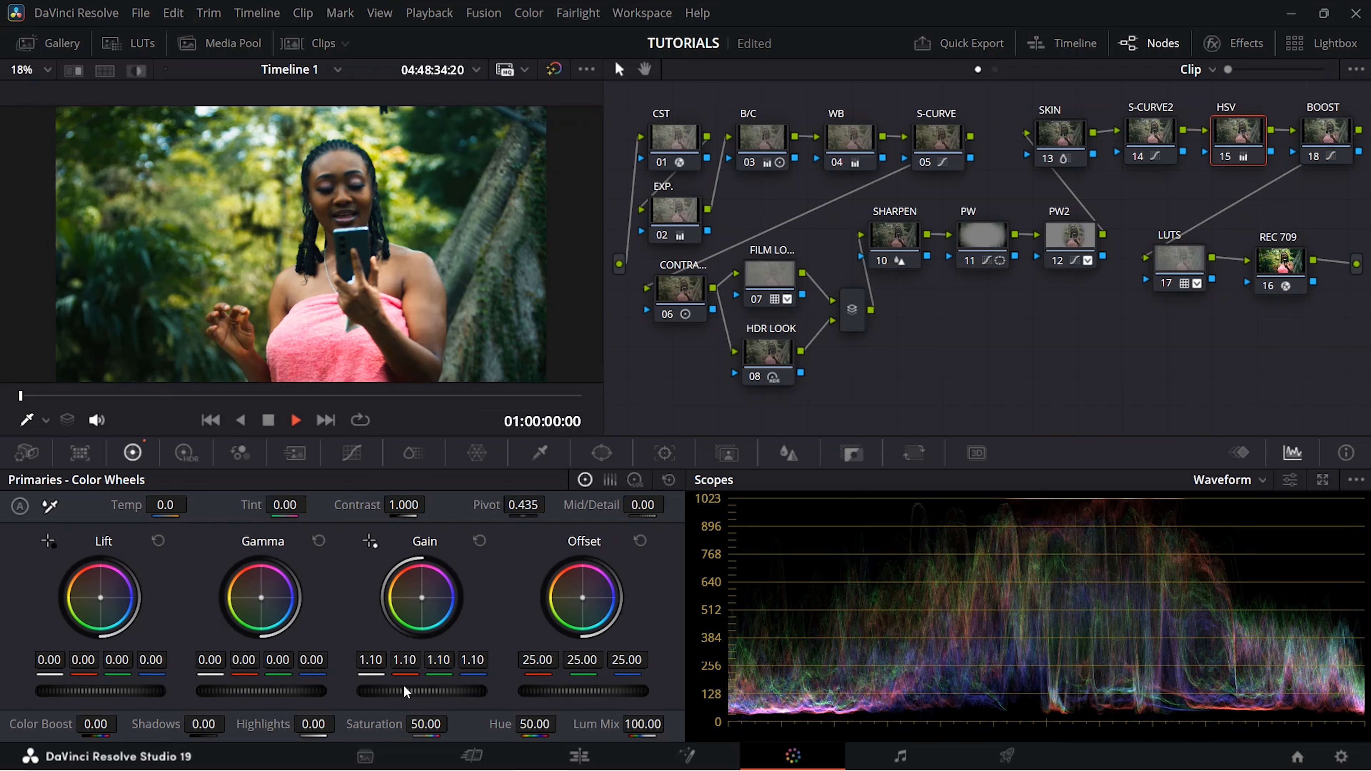
drag(403, 688, 410, 688)
Step: Set the B/C node's Highlights to -25
click(758, 154)
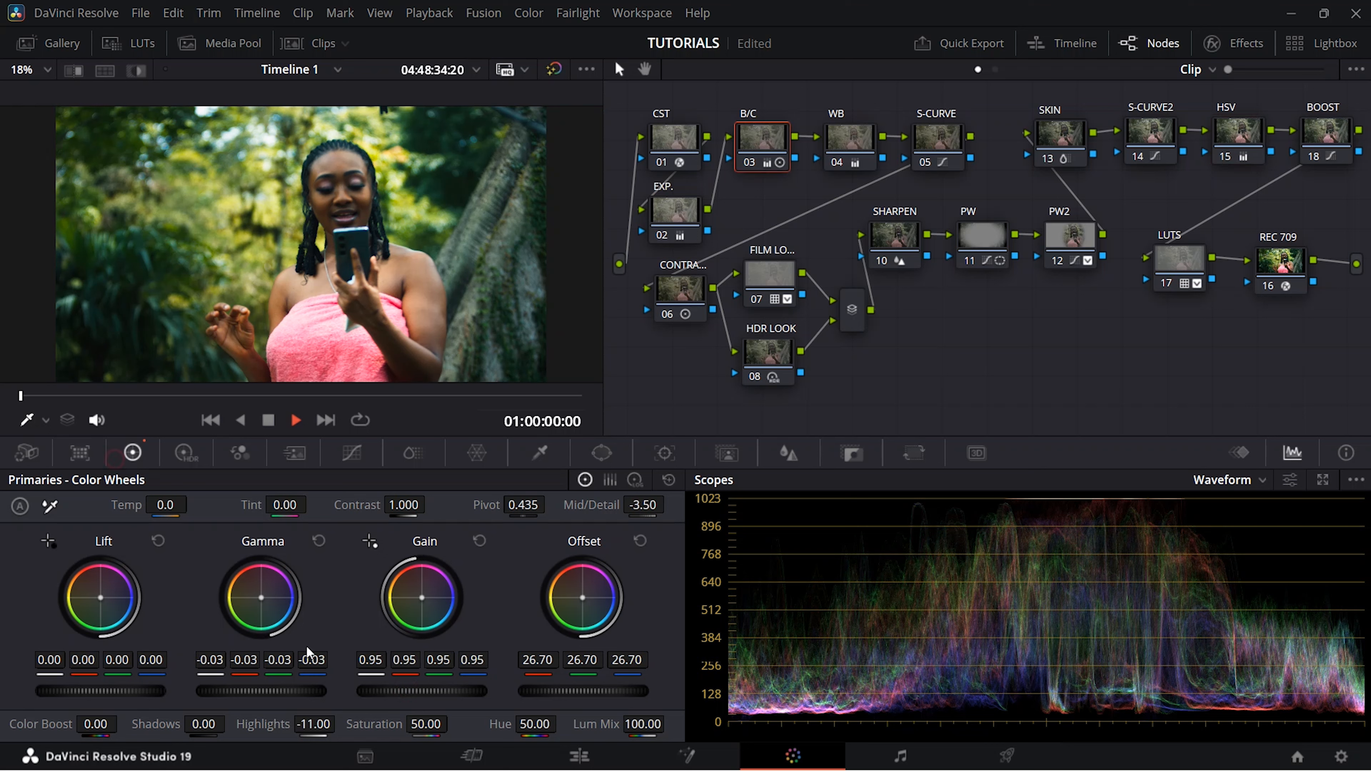
click(318, 724)
text(-25)
key(Return)
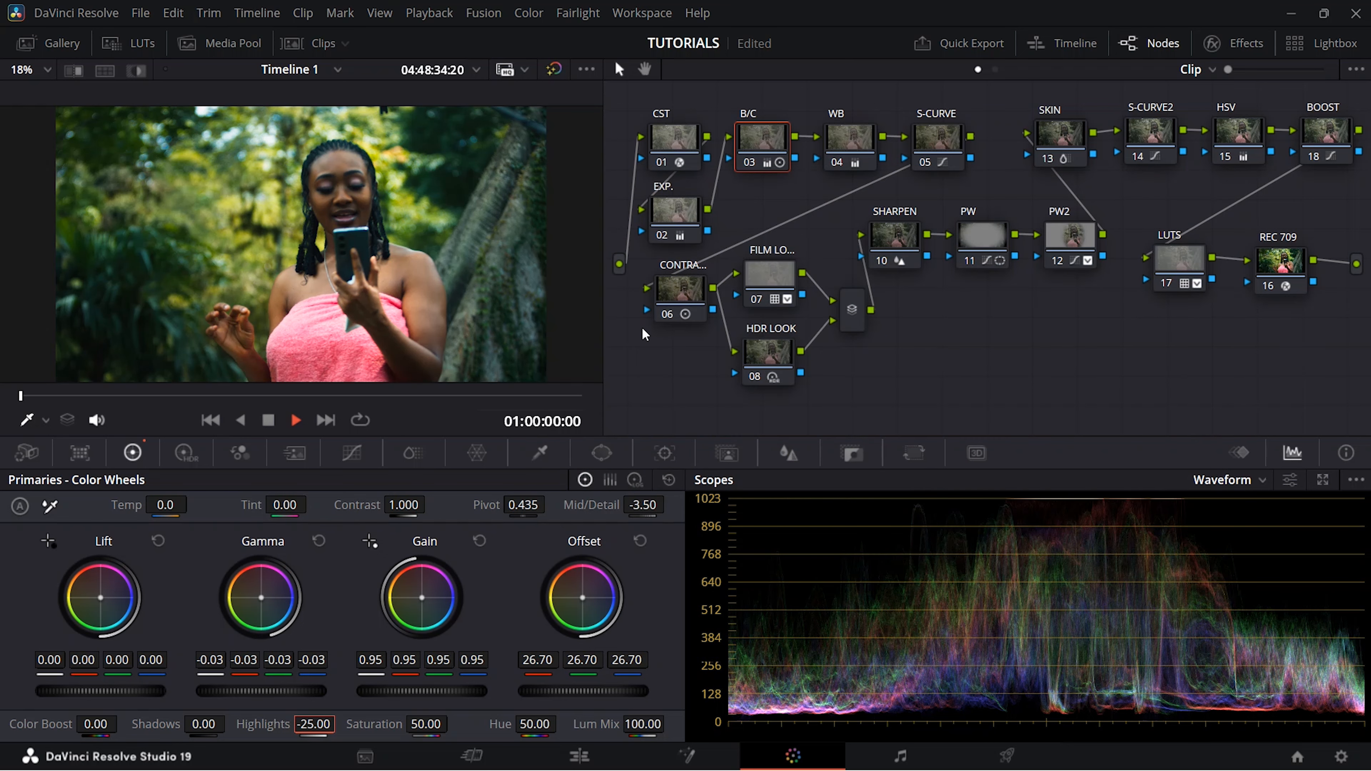
Step: Set the contrast node's Contrast to 1.100
click(686, 286)
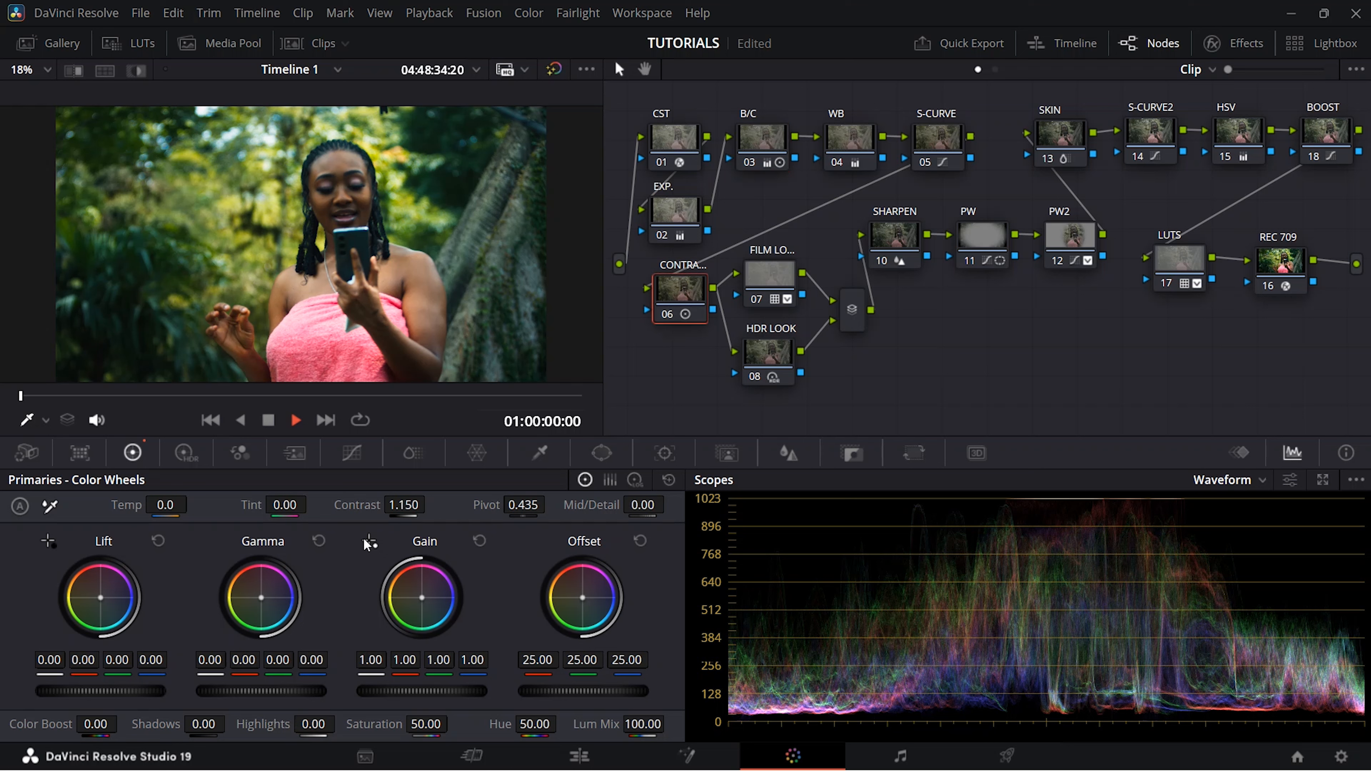
double_click(411, 504)
key(BackSpace)
text(1)
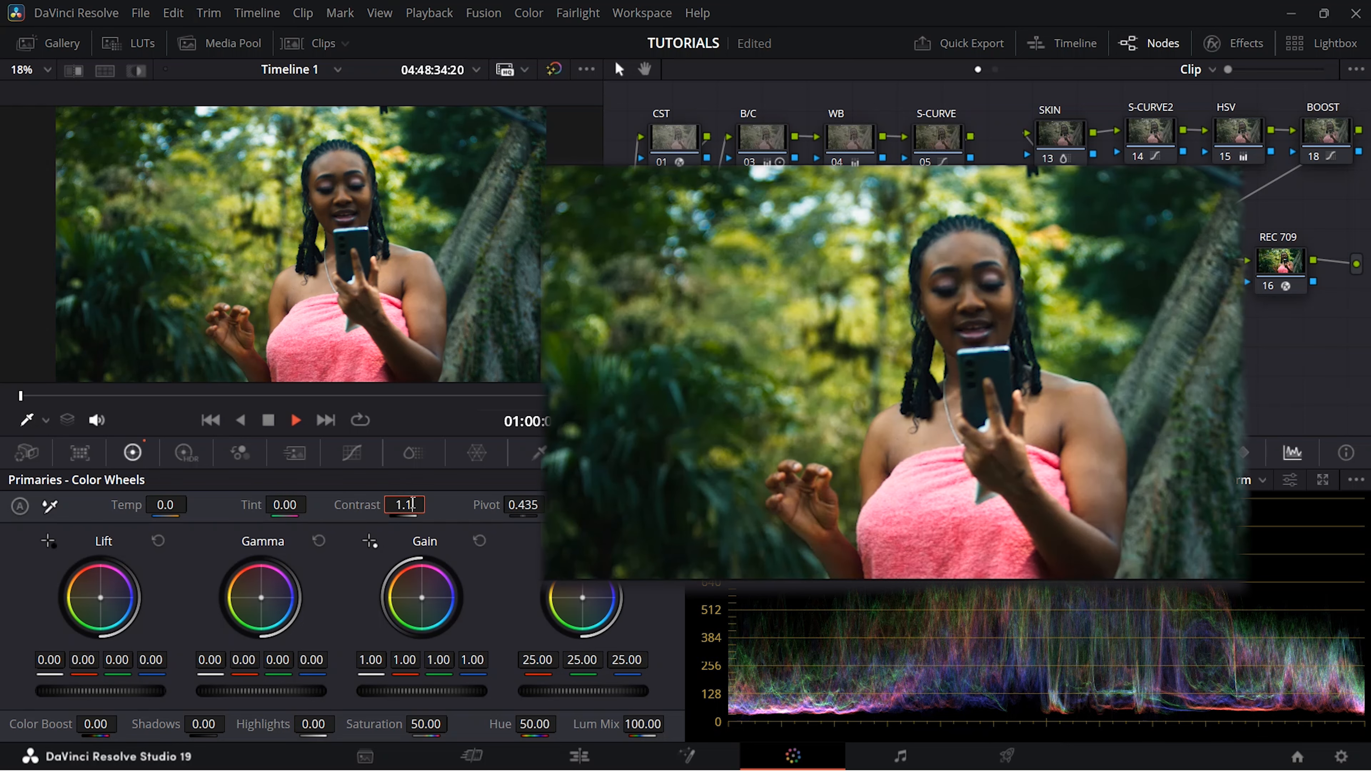
key(Return)
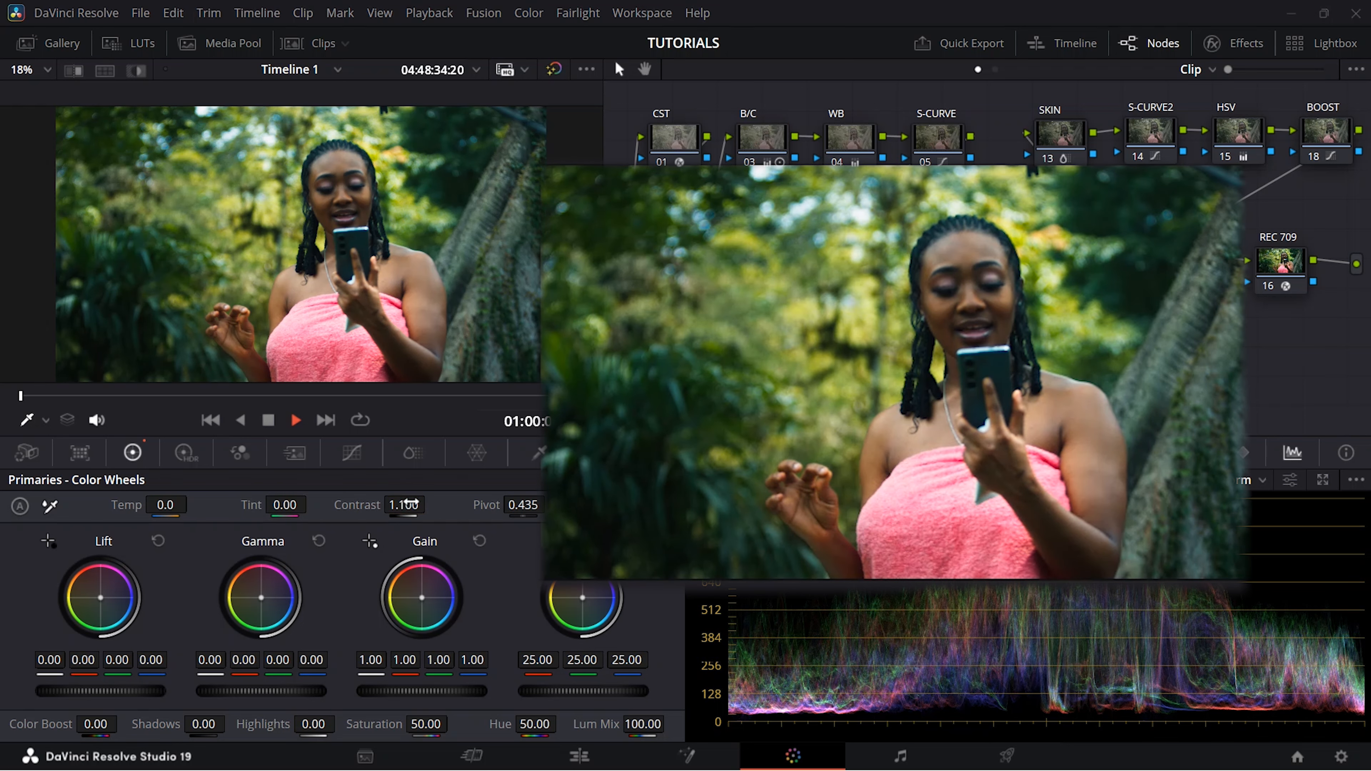
Step: Fine-tune the upper and lower points of the S-CURVE node's custom curve with slight shifts
click(683, 222)
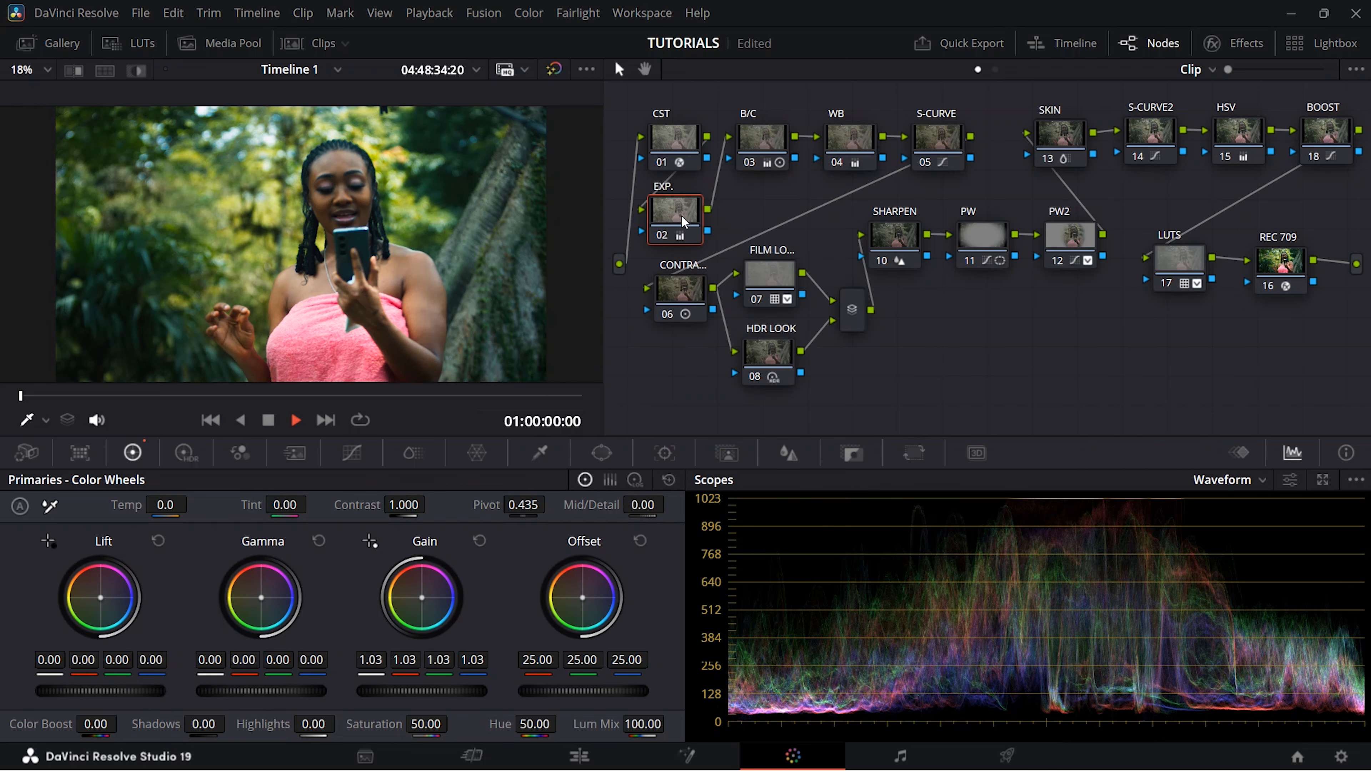
click(964, 138)
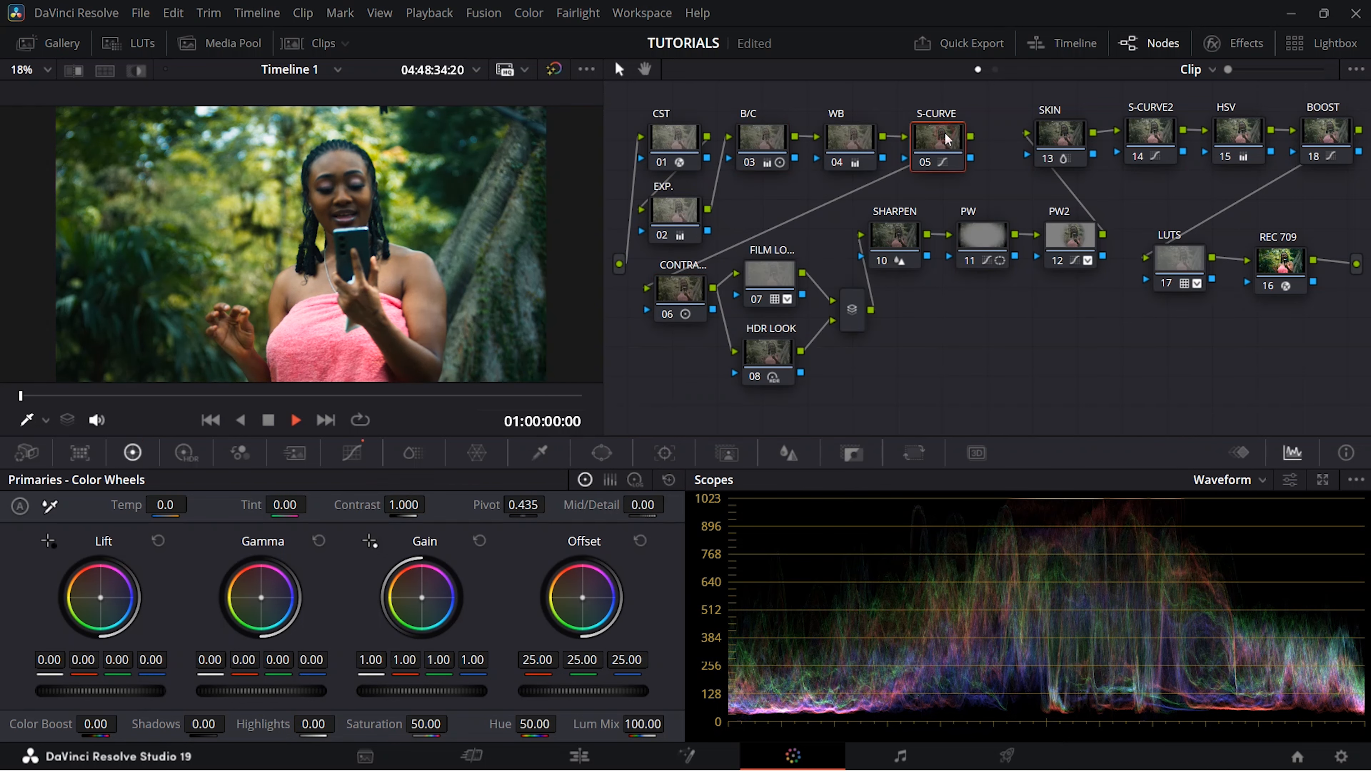
click(351, 452)
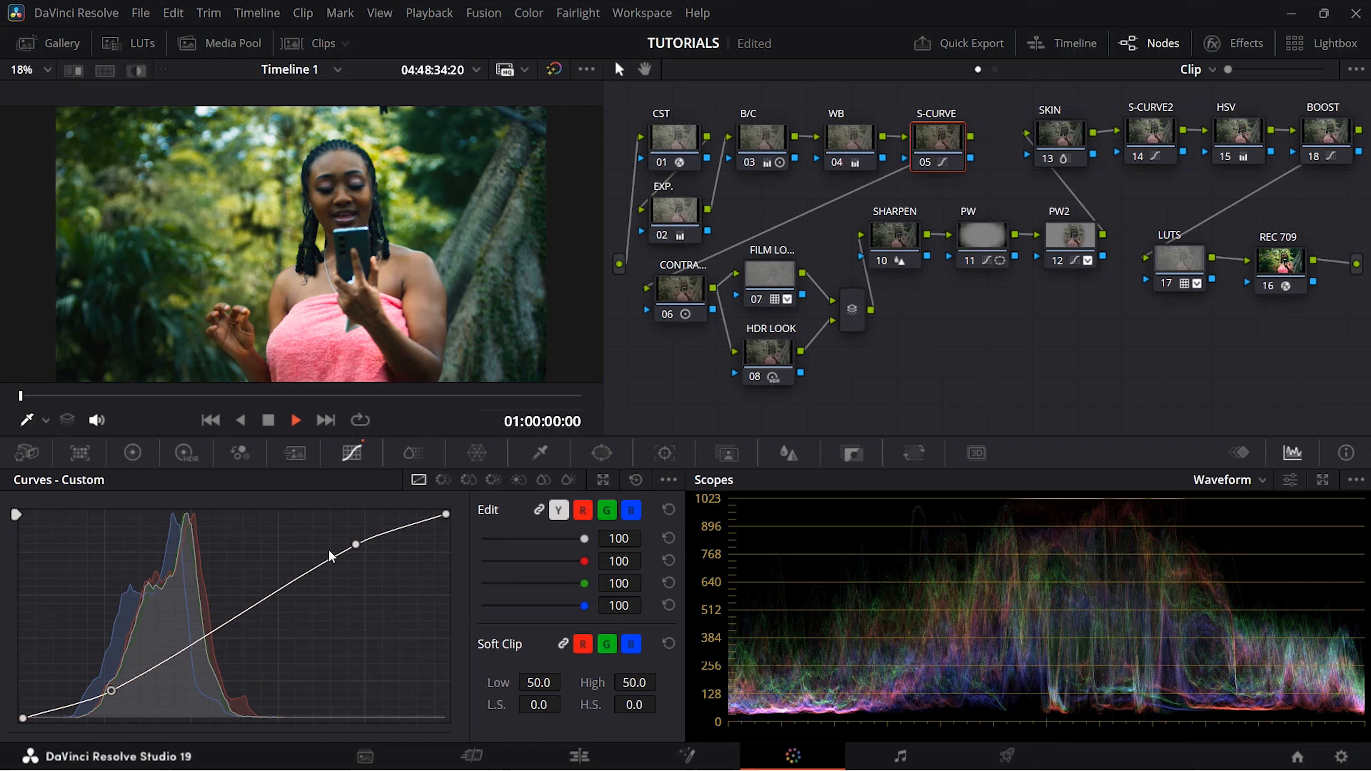
drag(356, 545, 354, 550)
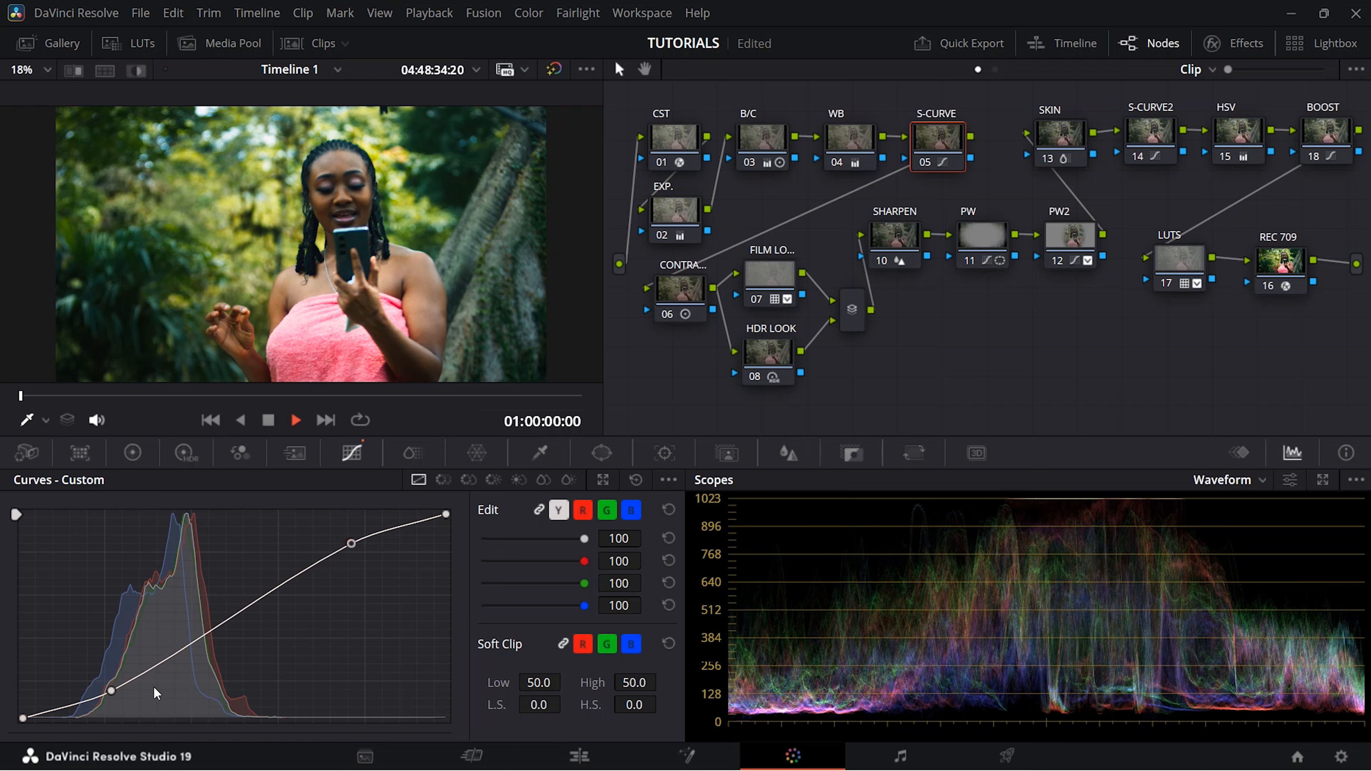
drag(112, 698, 115, 697)
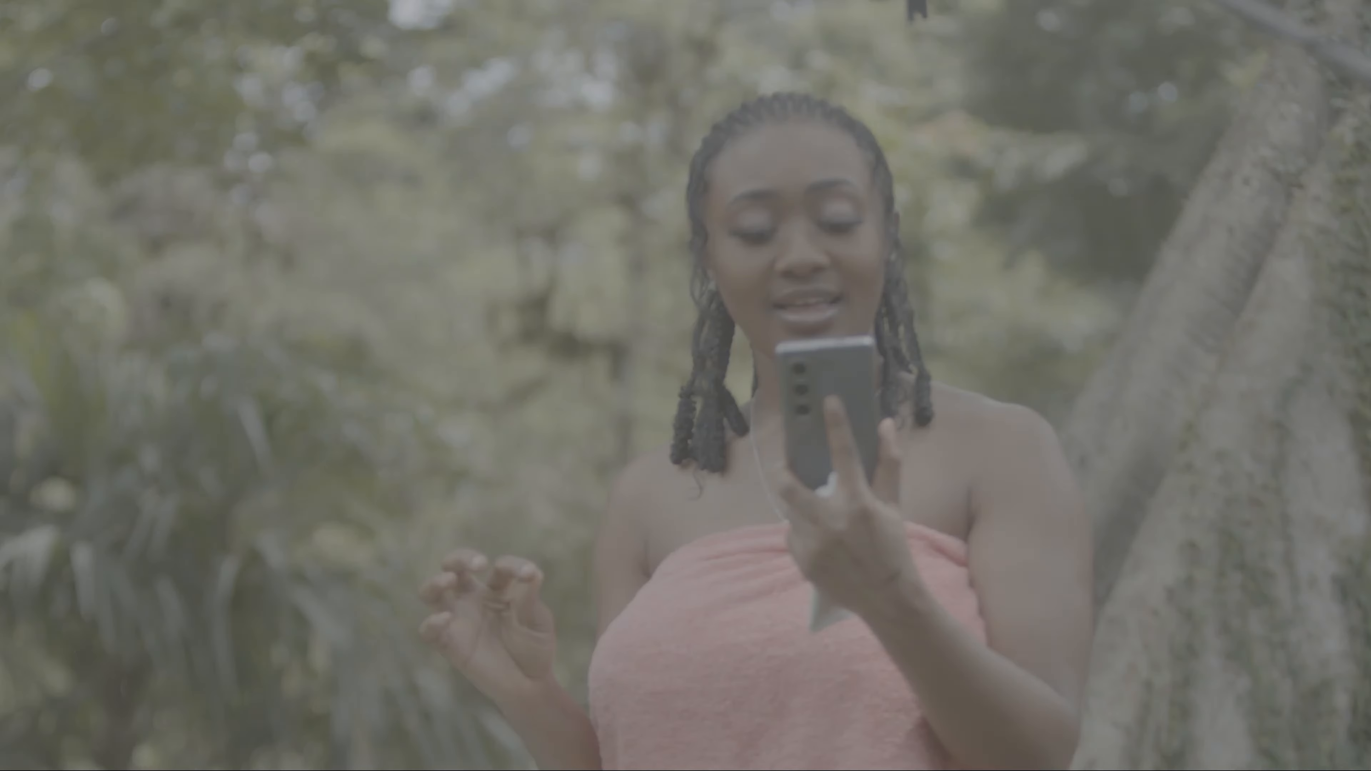
Step: Compare the full-screen image with all grades bypassed and restored, and select the CST node
key(shift+d)
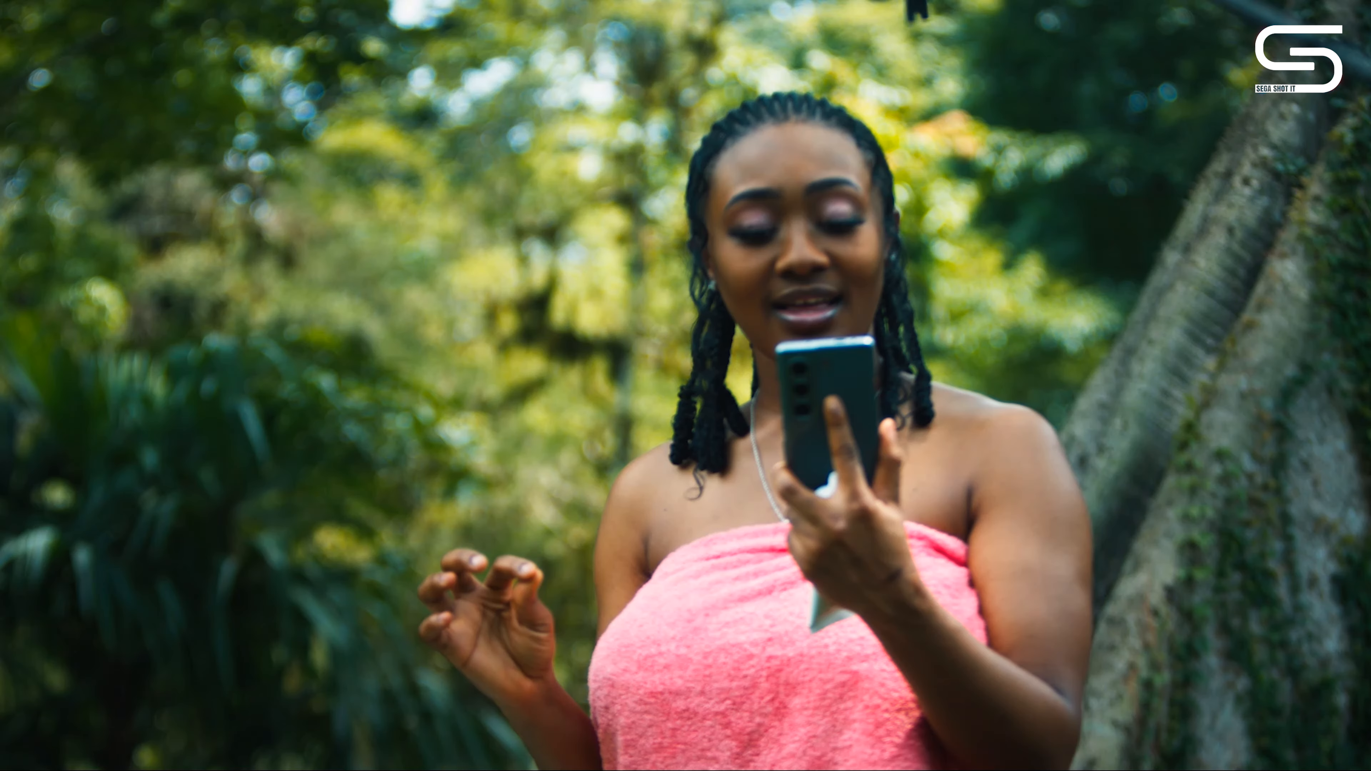
key(shift+d)
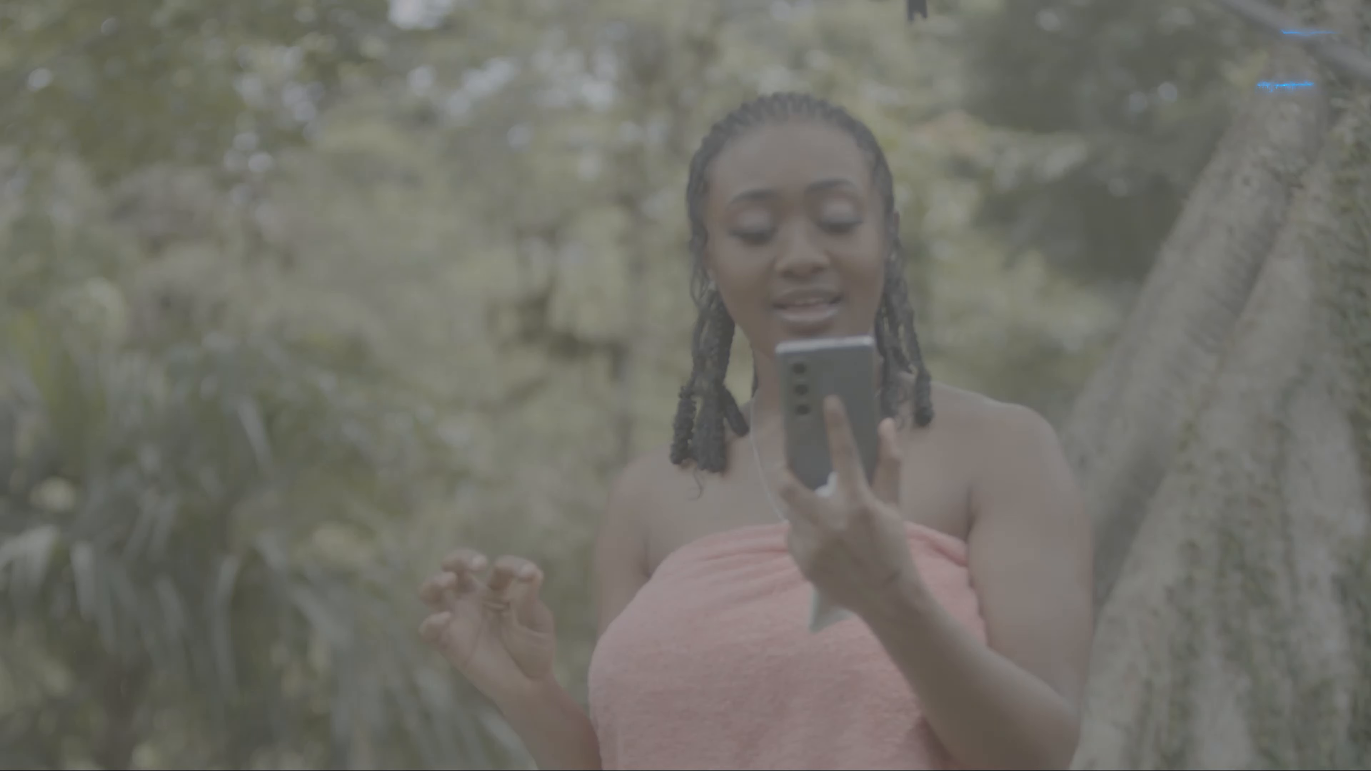
key(shift+d)
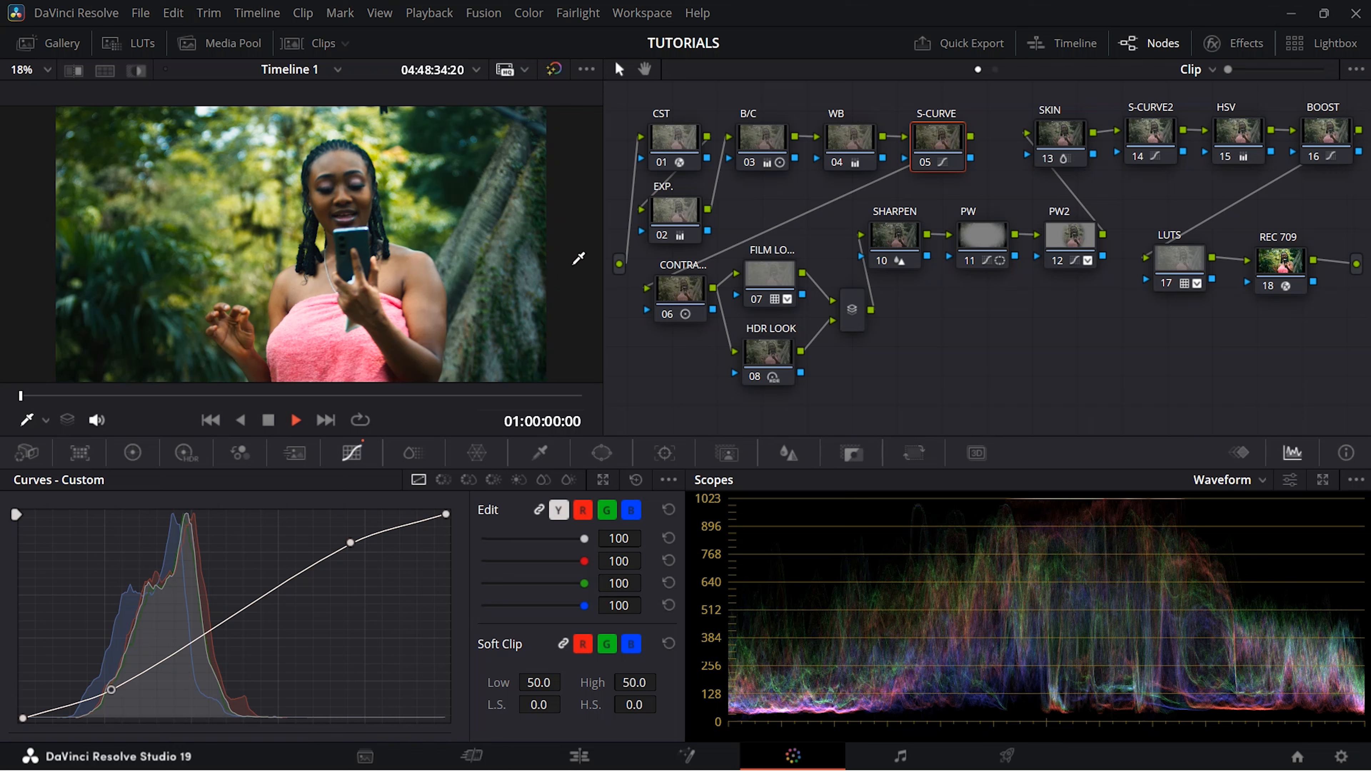
click(684, 142)
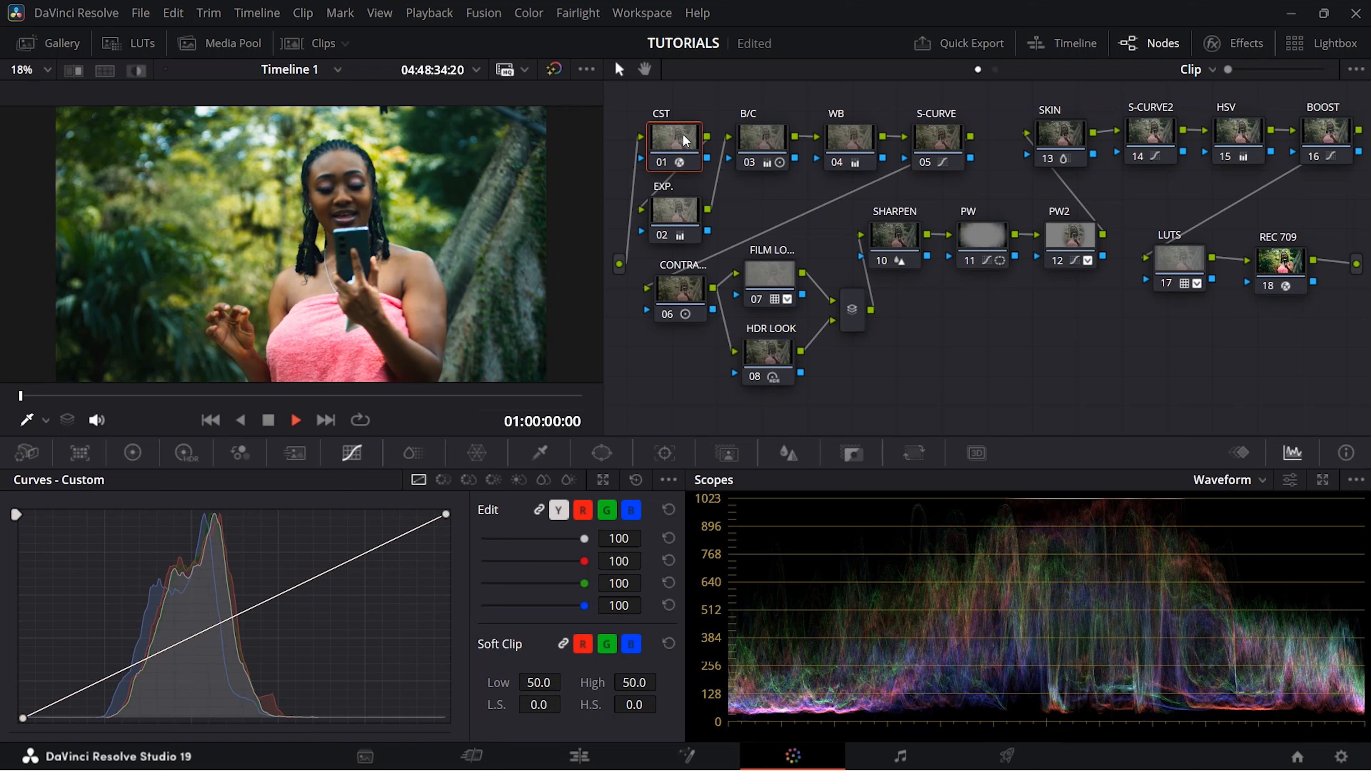